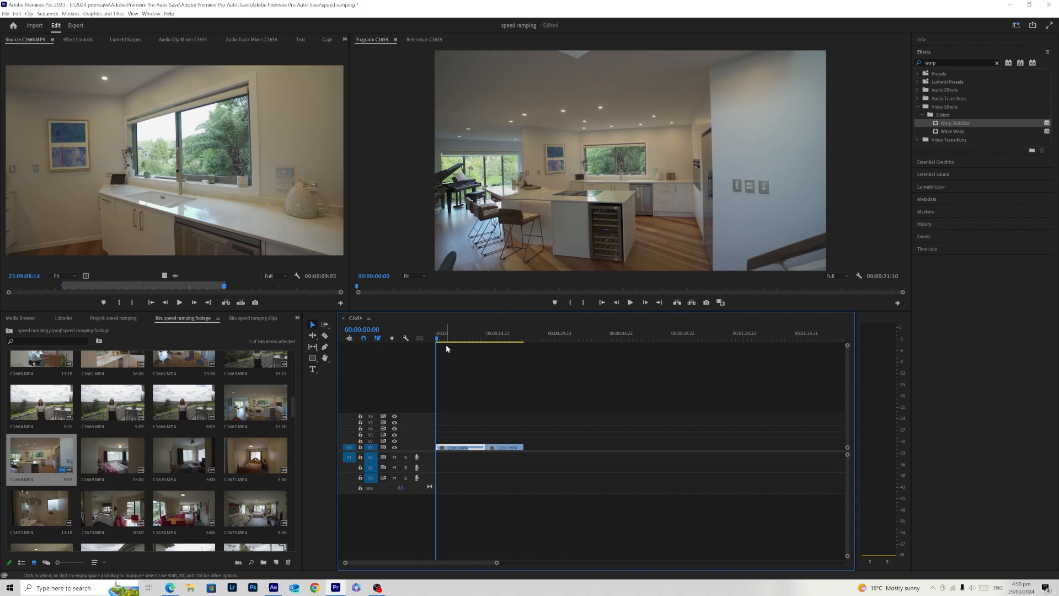
- Review the sequence settings, including timebase and frame size, and close them without changing anything
click(446, 346)
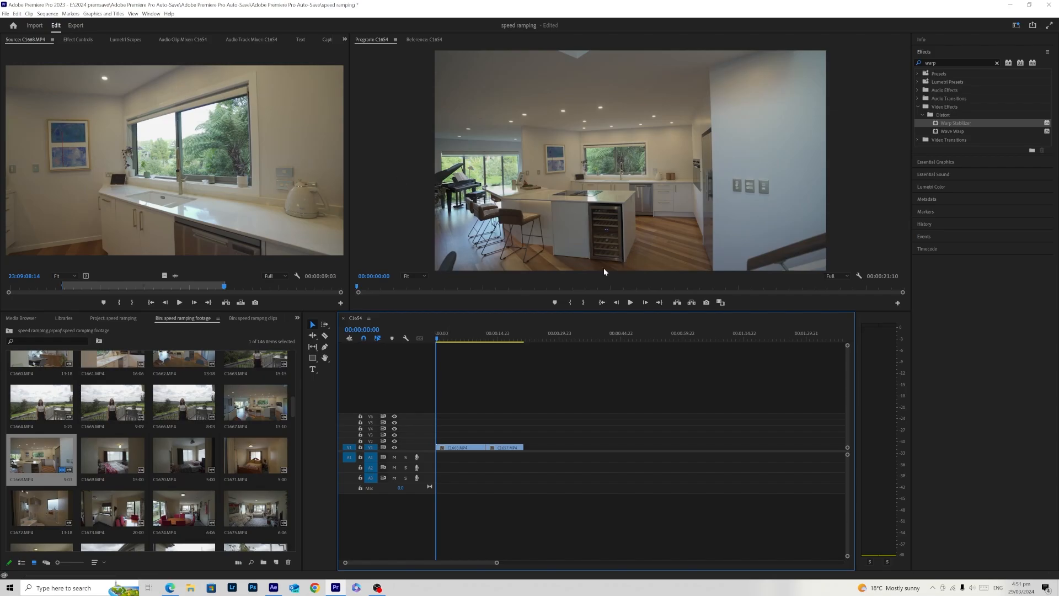
click(67, 14)
click(47, 13)
click(47, 13)
click(64, 22)
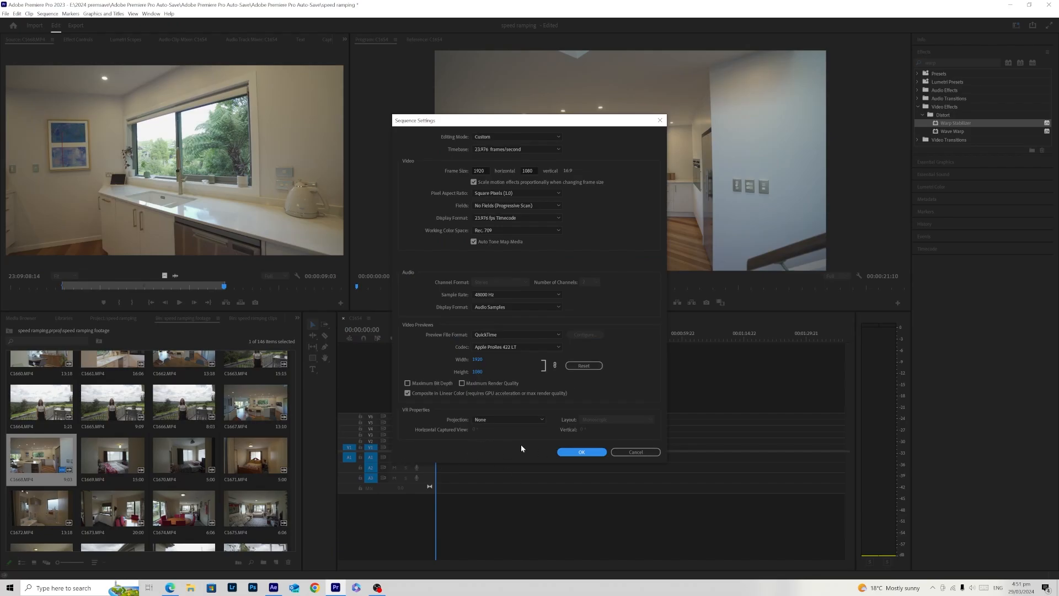
click(647, 451)
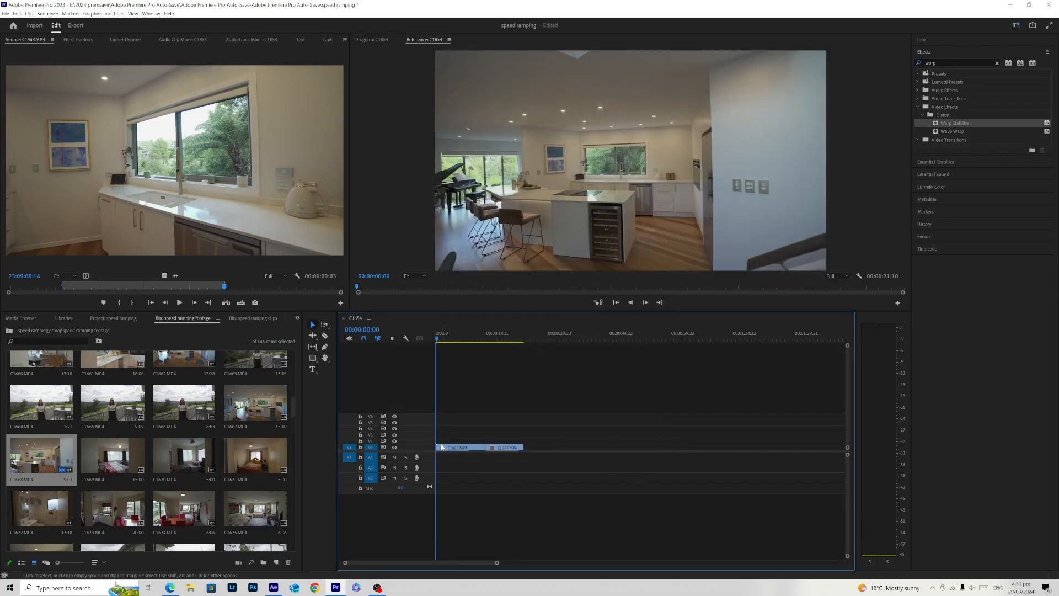
- Interpret all footage clips in the speed ramping footage bin at an assumed frame rate of 23.98 fps
drag(290, 404, 297, 439)
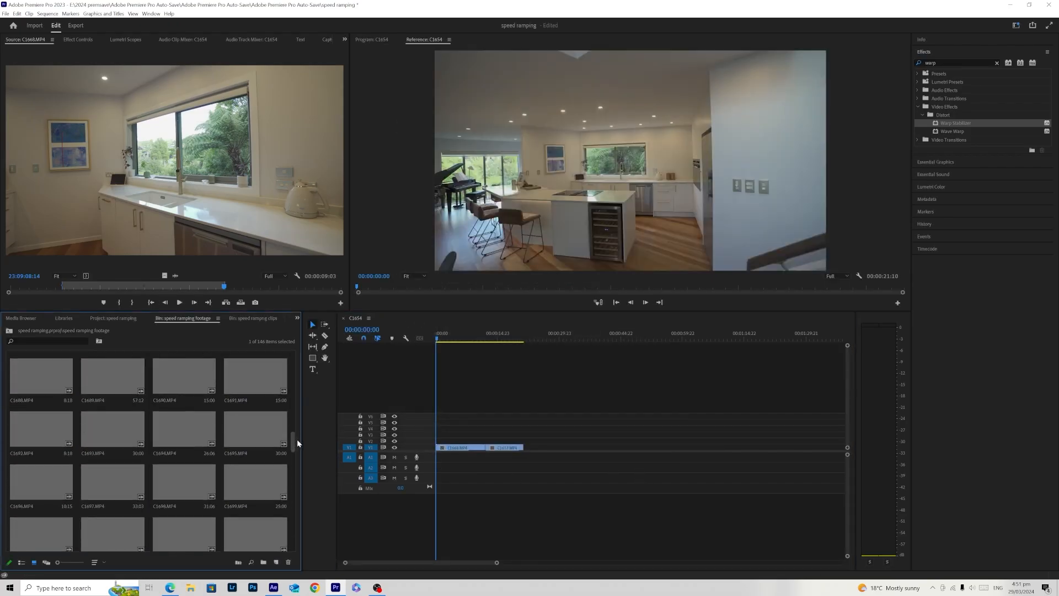
key(ctrl+a)
right_click(247, 426)
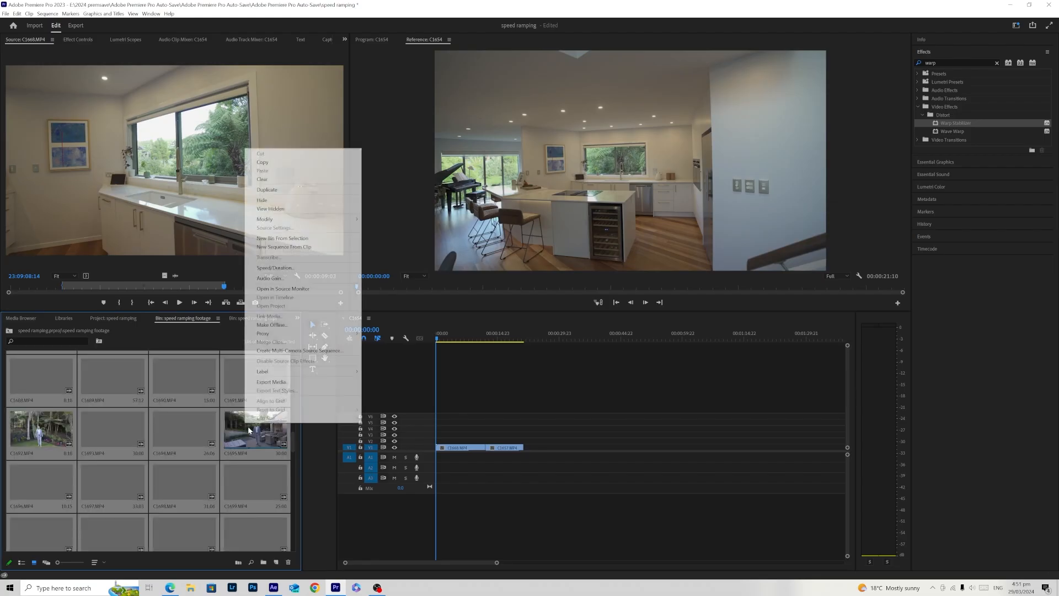
mouse_move(330, 219)
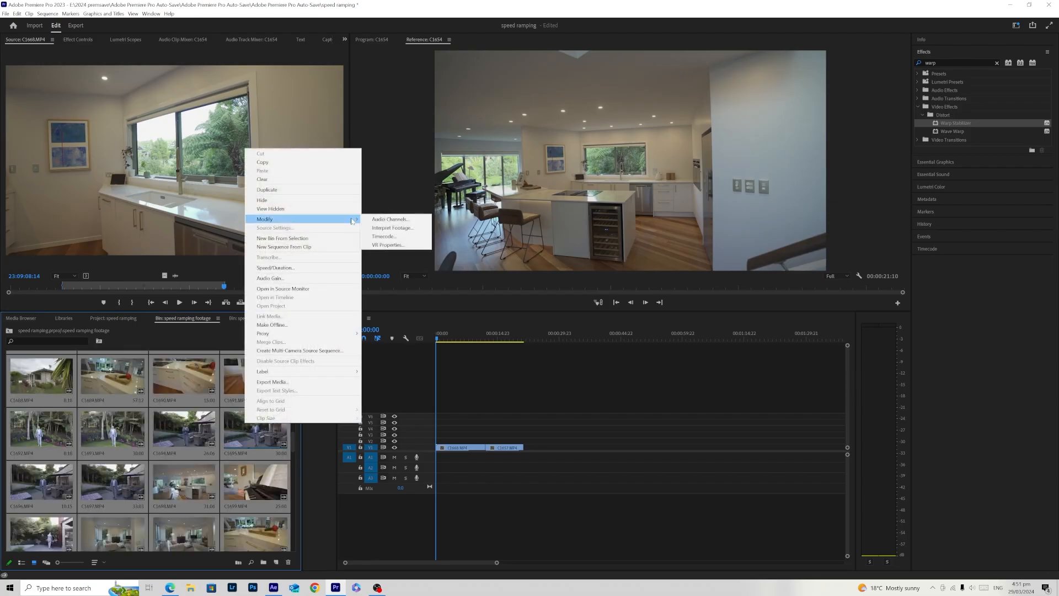
click(393, 229)
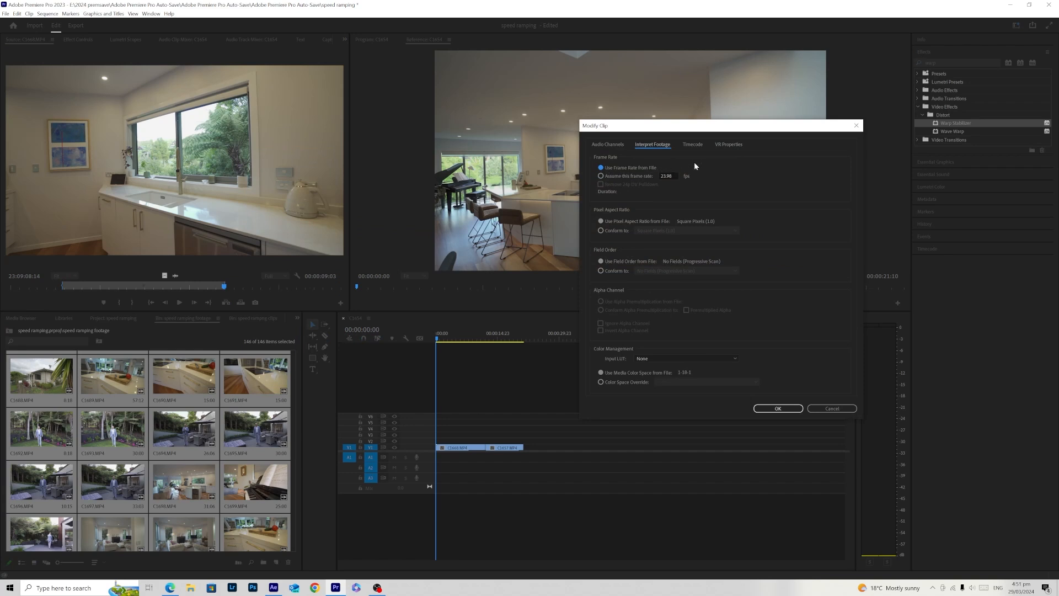
click(603, 175)
text(2)
click(794, 405)
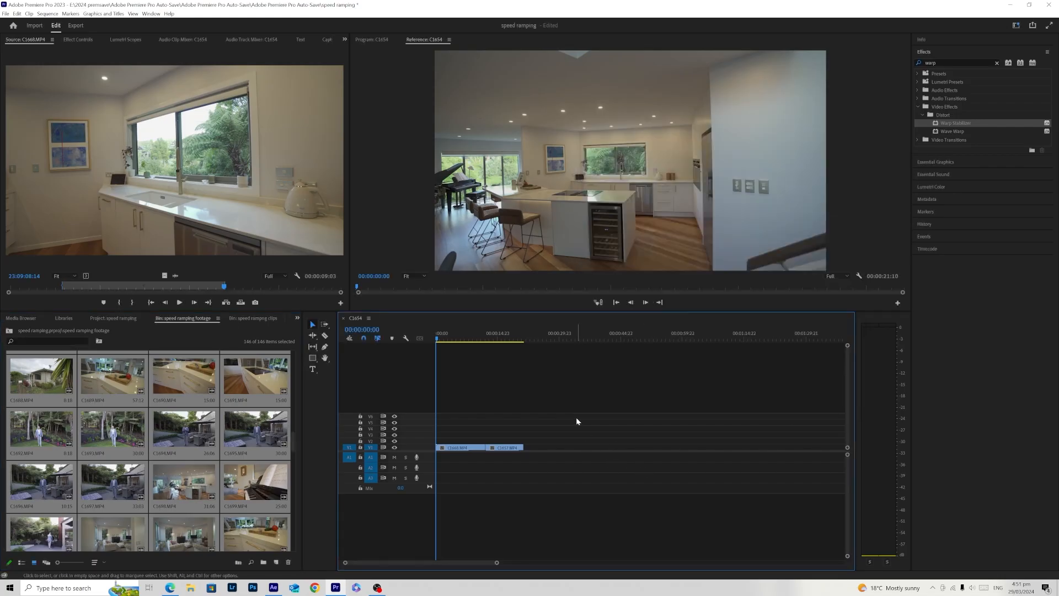
click(266, 391)
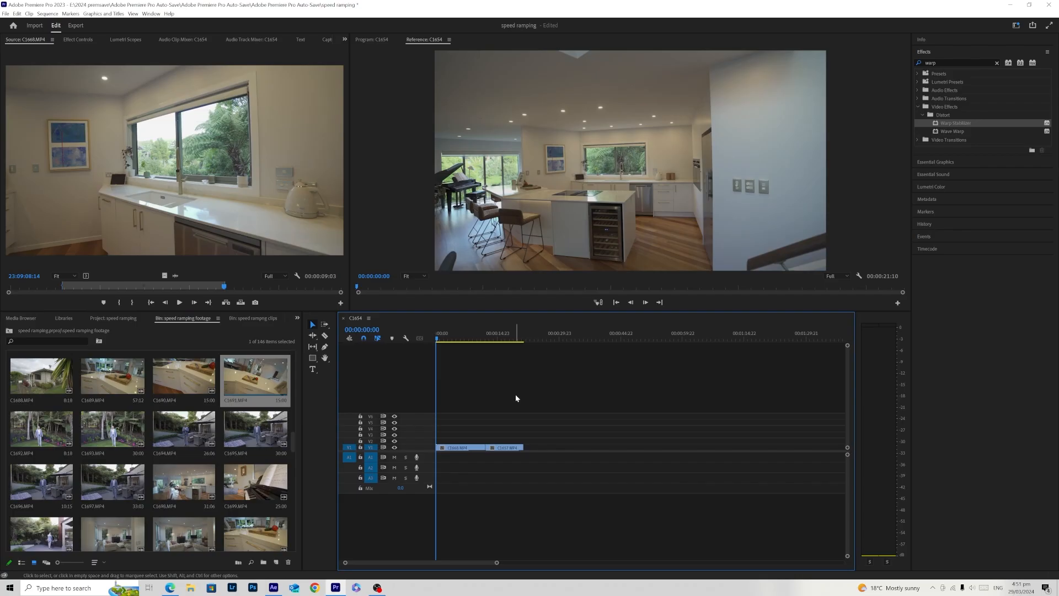
- Scrub through the first timeline clip and lower the program playback resolution to 1/4
click(437, 342)
click(444, 345)
drag(444, 341, 480, 374)
click(477, 374)
click(462, 338)
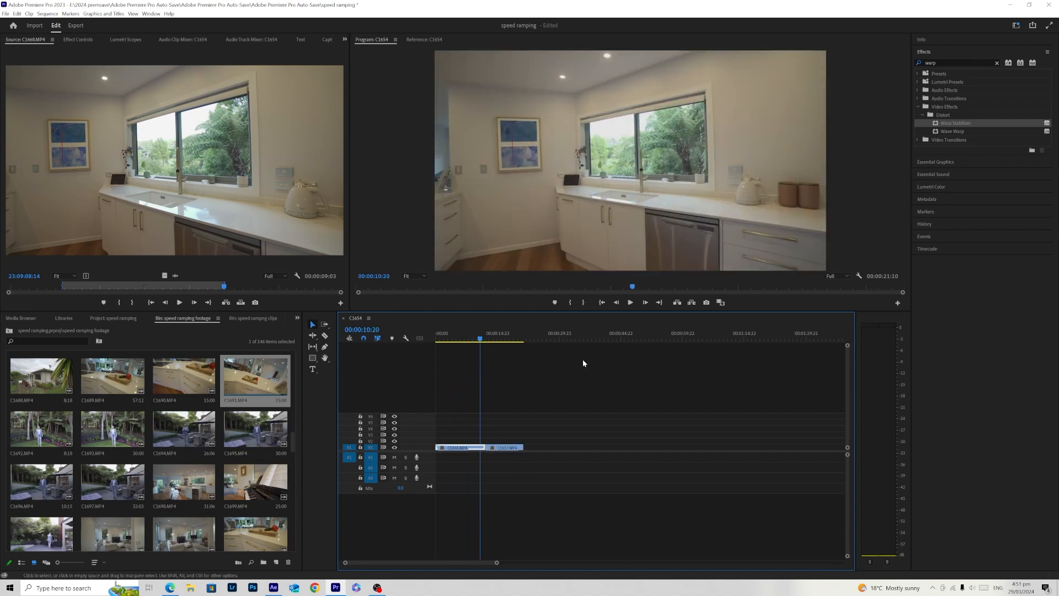
click(832, 276)
click(833, 295)
click(456, 338)
drag(458, 340, 432, 368)
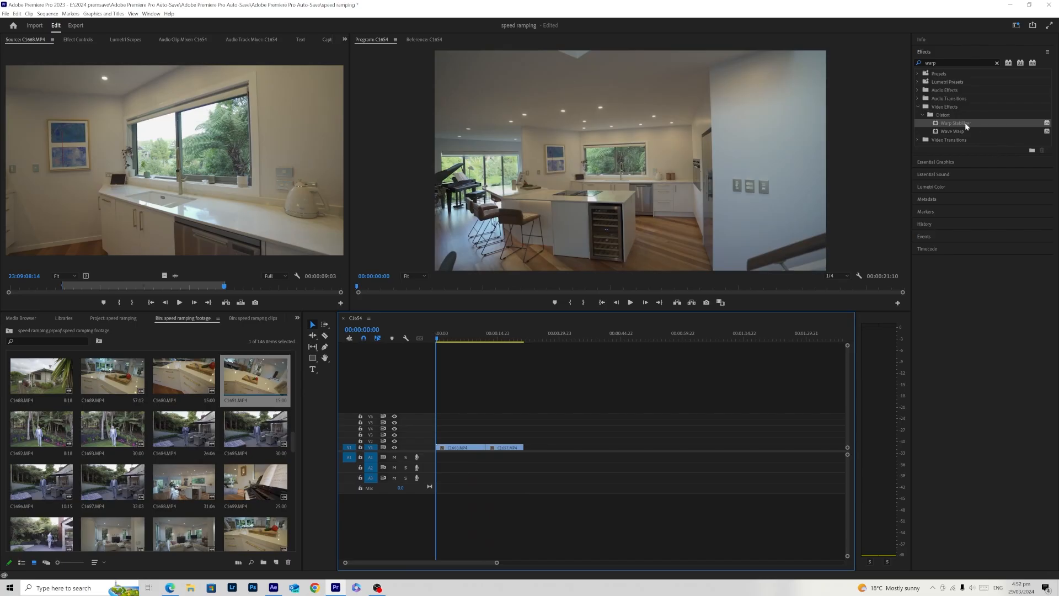
- Apply Warp Stabilizer to both timeline clips and check the stabilized footage once it is analysed
drag(965, 122, 460, 451)
drag(967, 124, 512, 448)
click(82, 40)
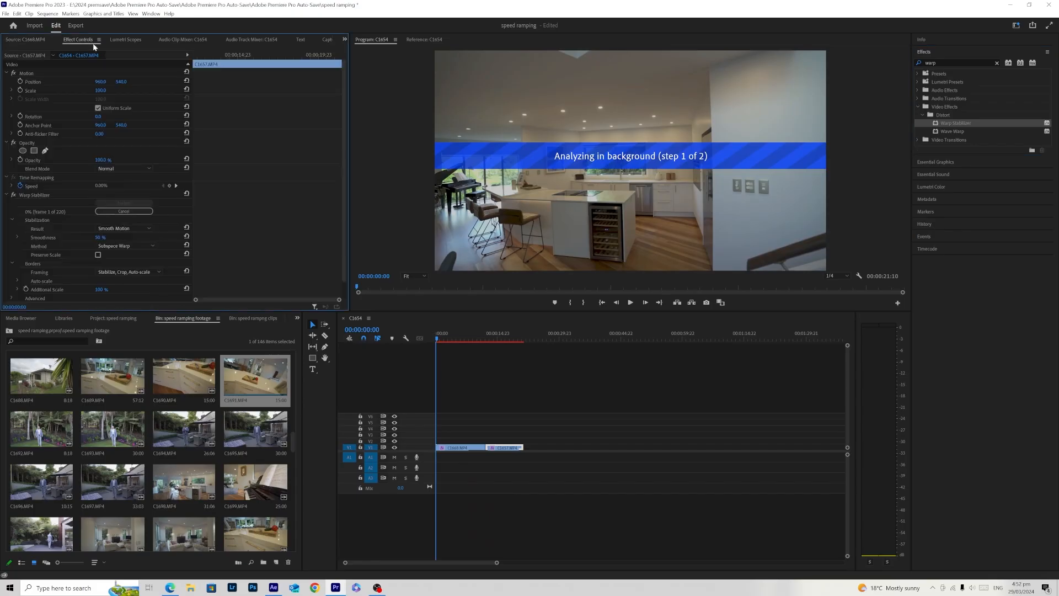
scroll(343, 214, down, 1)
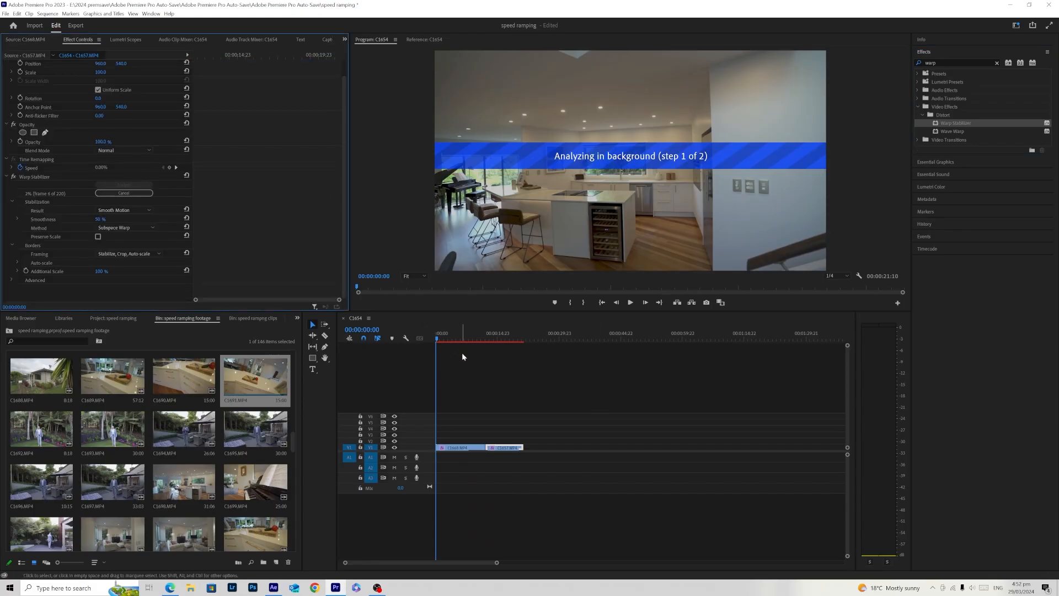
click(520, 392)
click(469, 448)
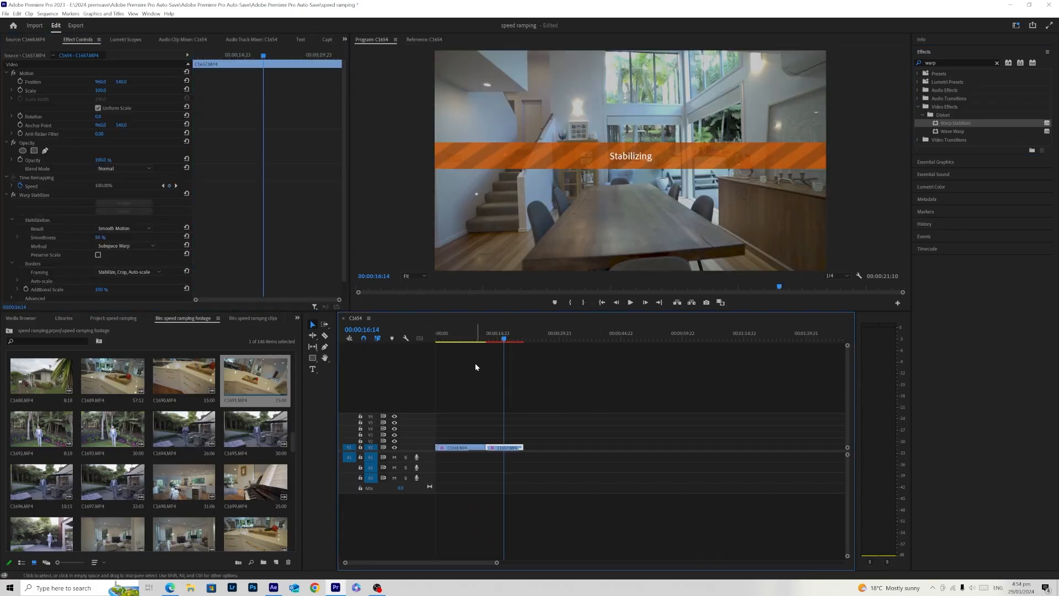
click(457, 338)
click(494, 422)
click(504, 447)
click(497, 338)
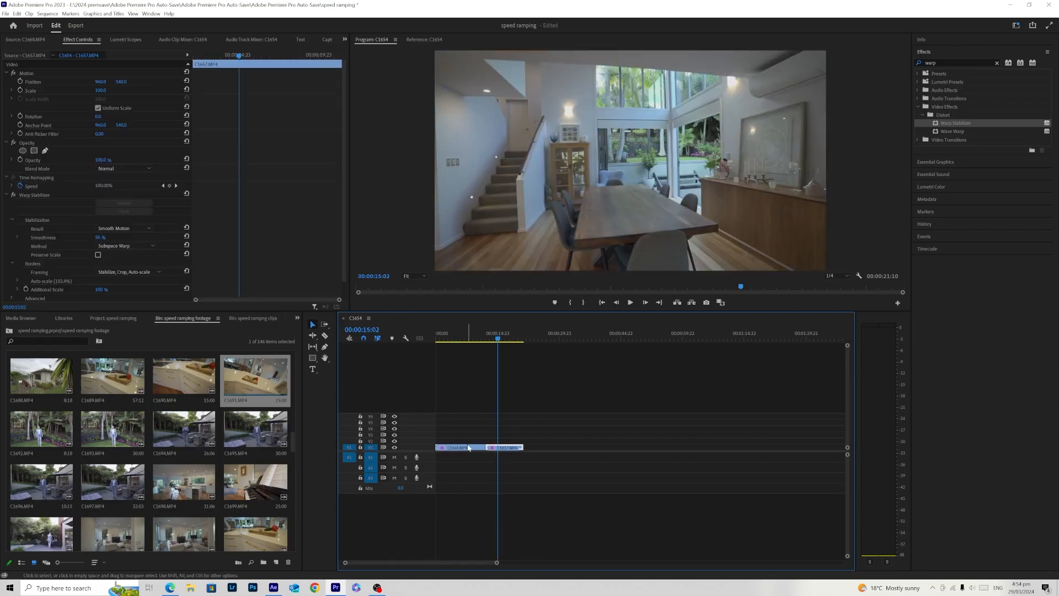
click(459, 338)
drag(458, 338, 449, 338)
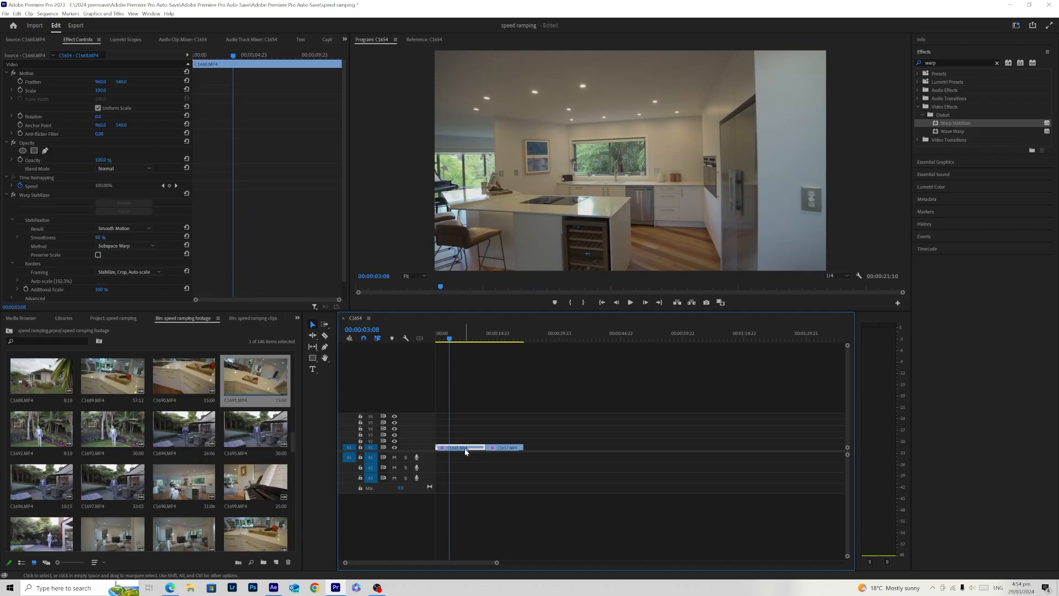
- Nest each of the two stabilized clips into its own sequence, keeping the default names
right_click(464, 447)
click(532, 262)
click(505, 302)
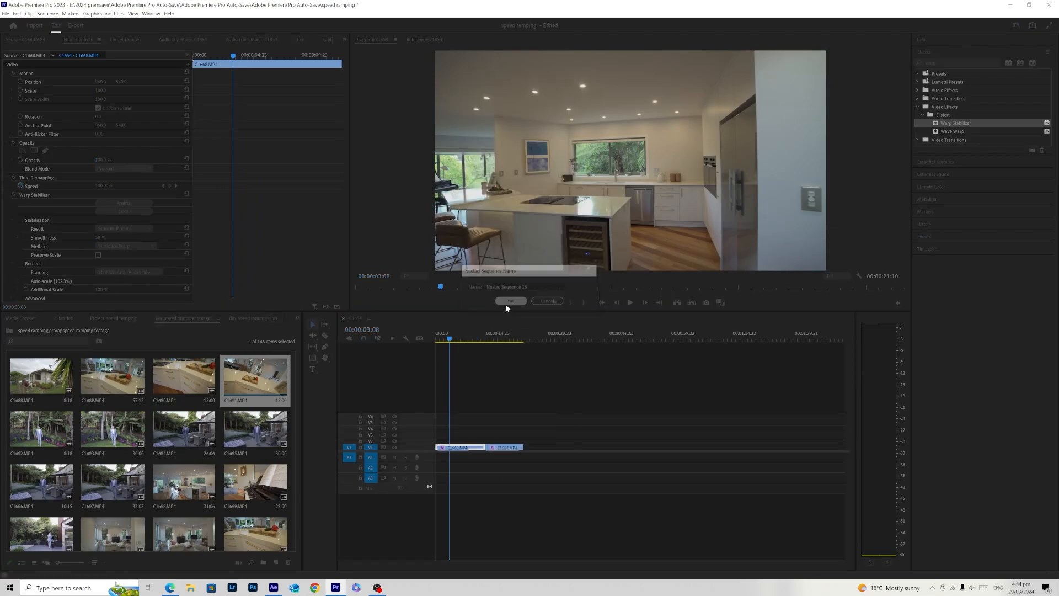
click(492, 337)
right_click(507, 450)
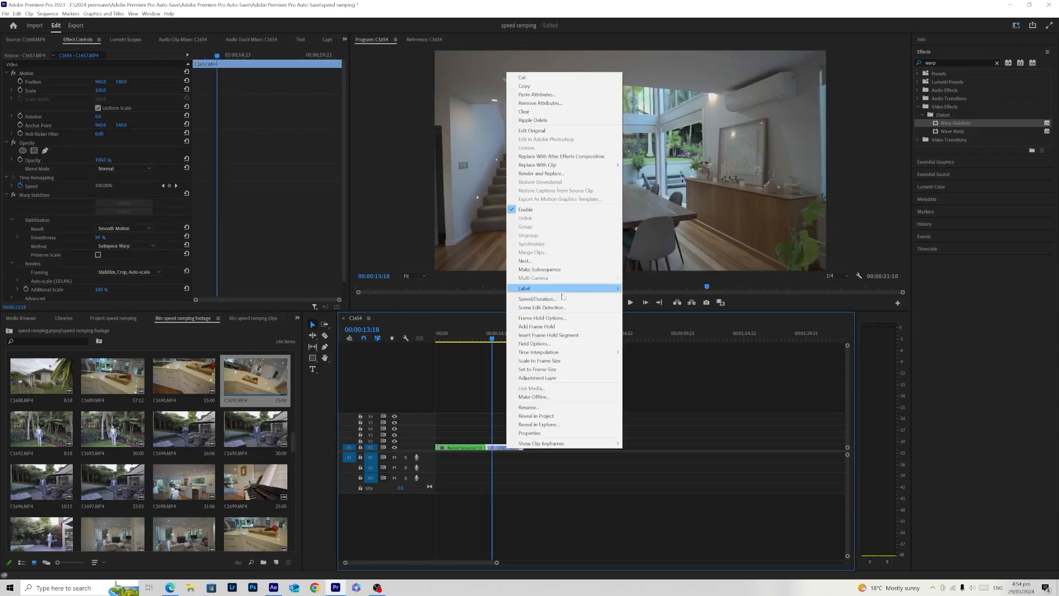
click(562, 270)
click(511, 301)
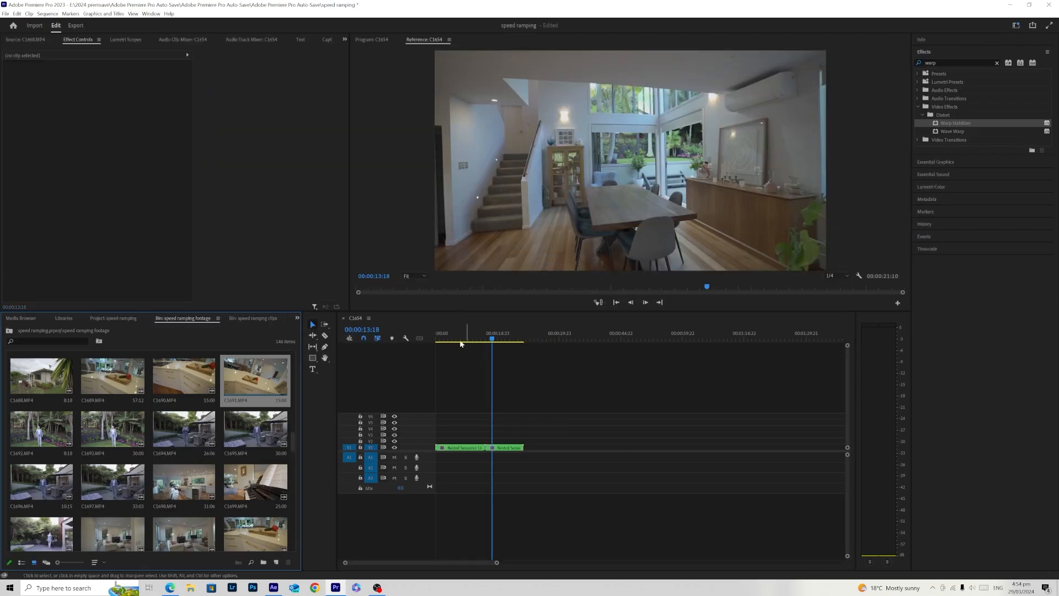
- Enlarge the Video 1 track and show the Time Remapping Speed keyframes on the first nested clip
click(440, 337)
mouse_move(850, 365)
mouse_down()
mouse_move(847, 348)
mouse_move(848, 359)
mouse_up()
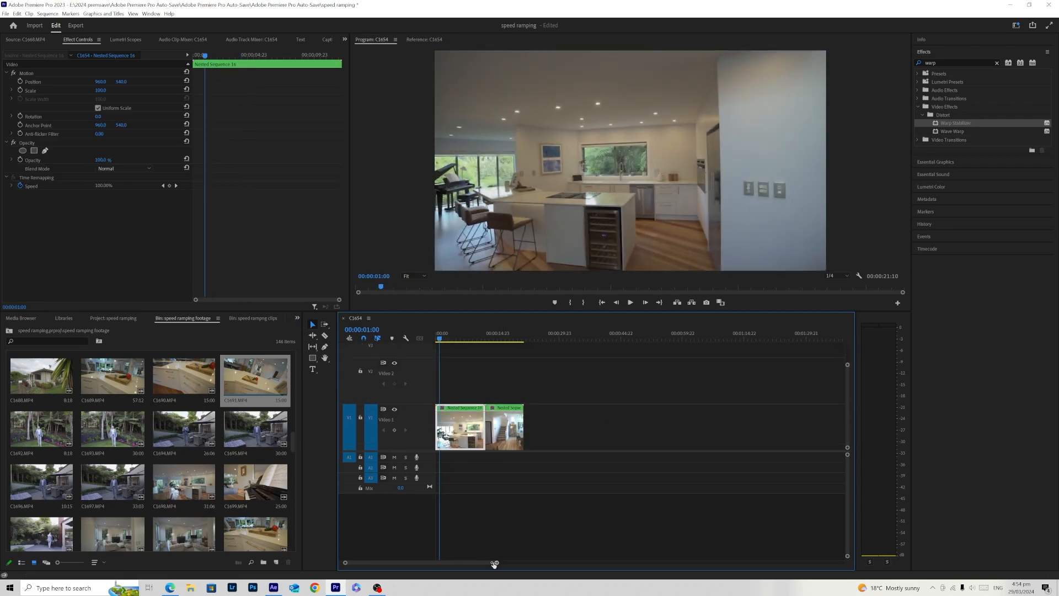
drag(496, 562, 441, 562)
click(464, 548)
click(484, 338)
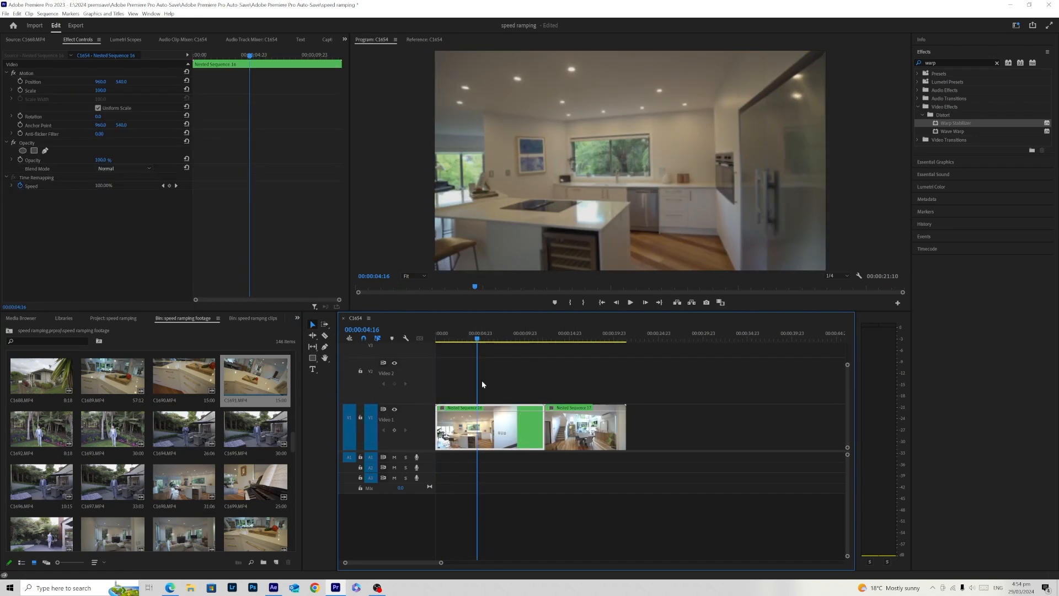
right_click(515, 440)
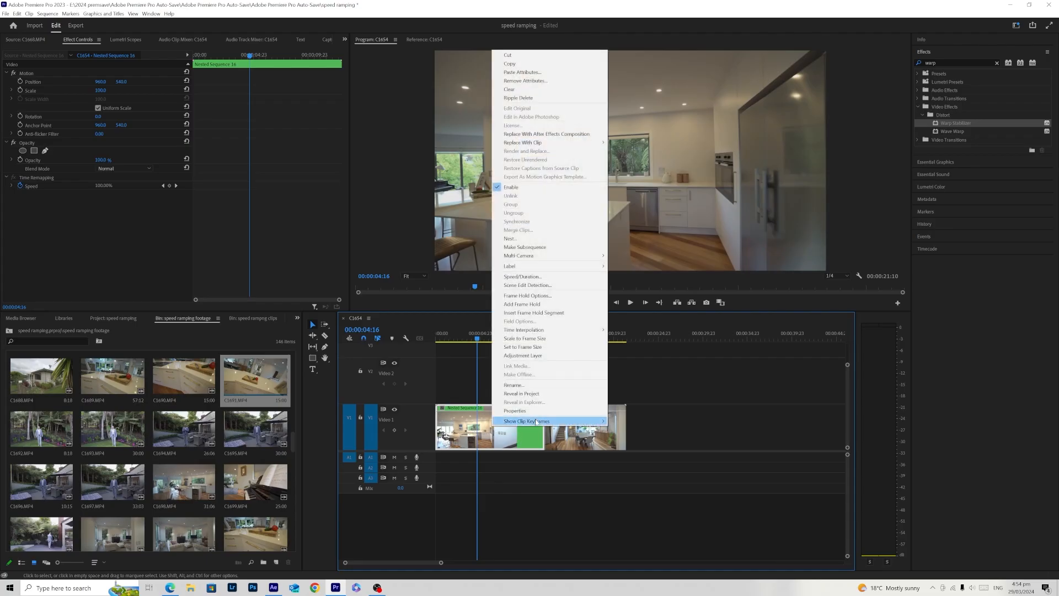
mouse_move(543, 423)
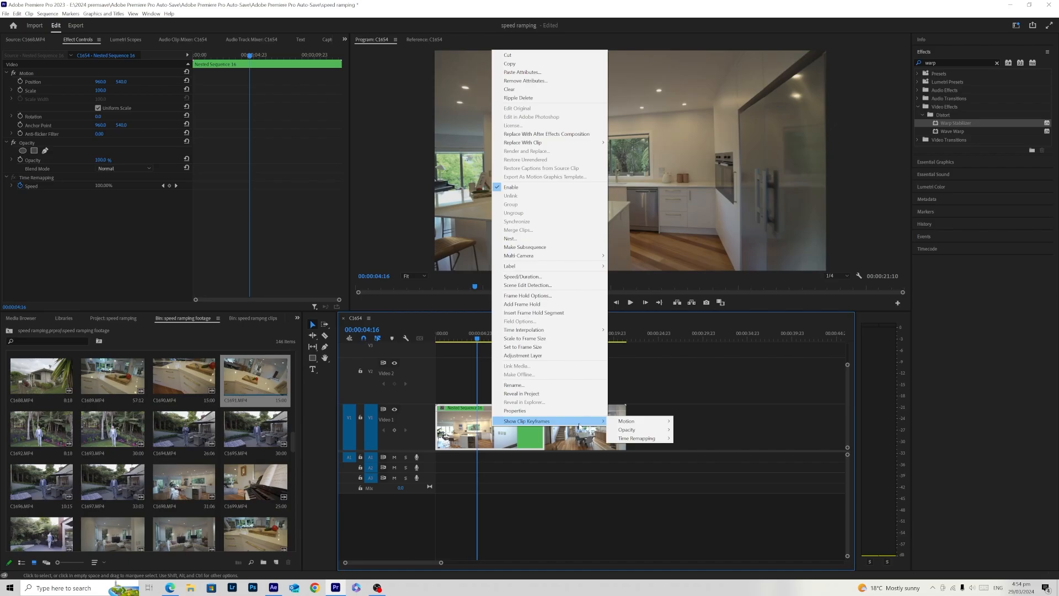
mouse_move(653, 439)
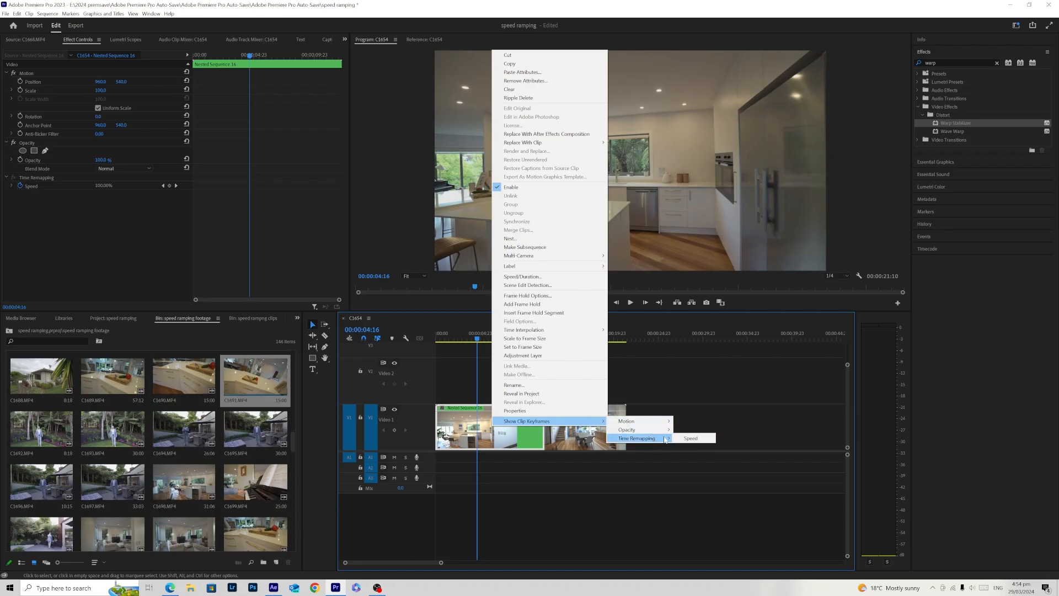
click(689, 438)
- Add a speed keyframe at about 00:00:04:14 in the first nested clip, raise the speed after it to 542%, and play it back
drag(472, 338, 478, 360)
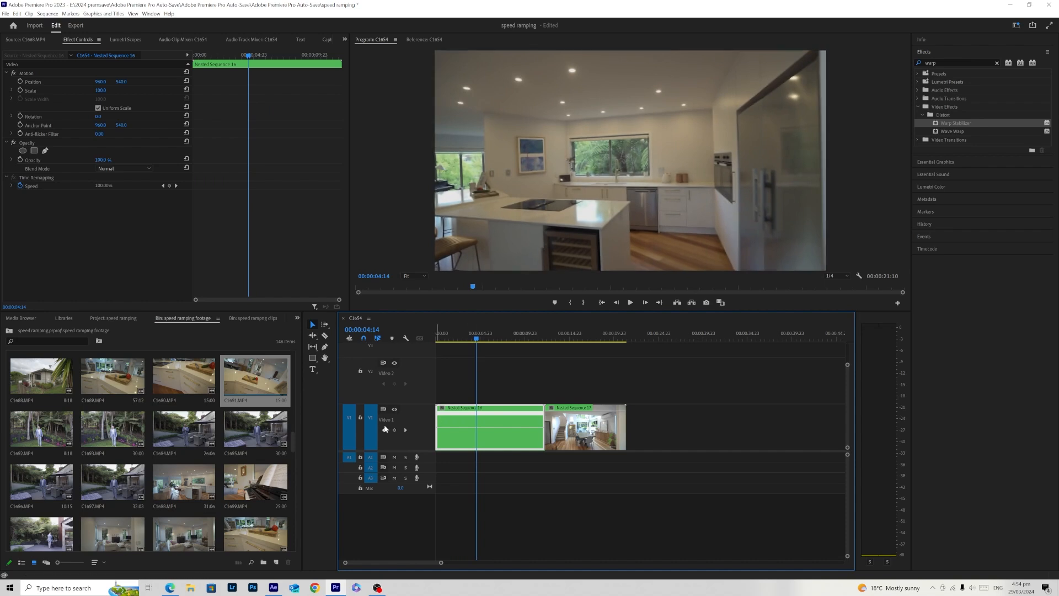
drag(490, 428, 491, 418)
mouse_move(478, 338)
mouse_down()
mouse_move(482, 355)
mouse_move(459, 340)
mouse_up()
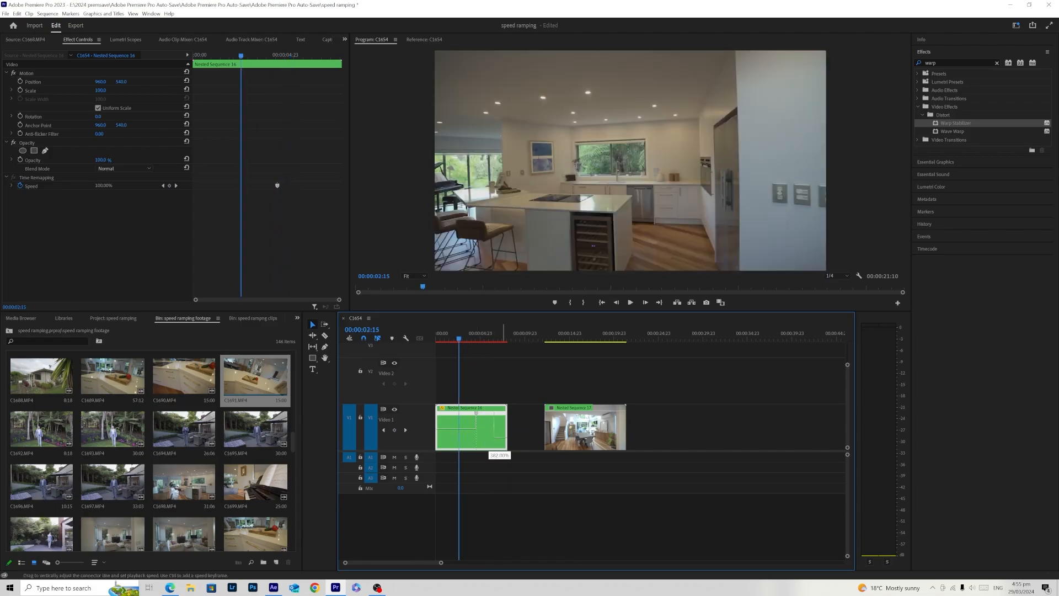
drag(490, 417, 490, 417)
key(space)
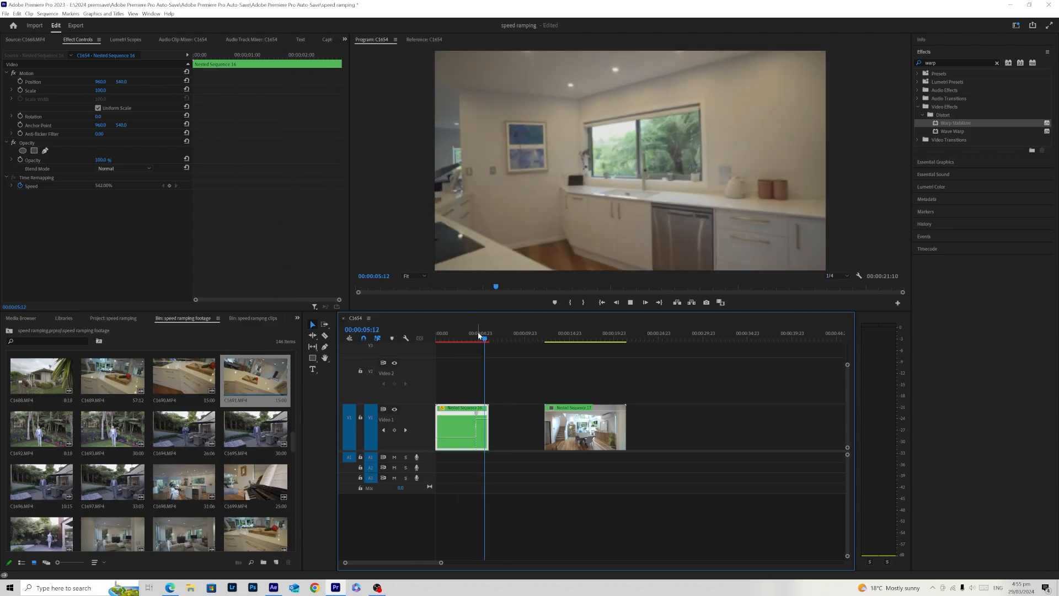
- Increase the speed after the first nested clip's keyframe to 700%
click(469, 335)
drag(470, 335, 482, 415)
drag(476, 338, 474, 338)
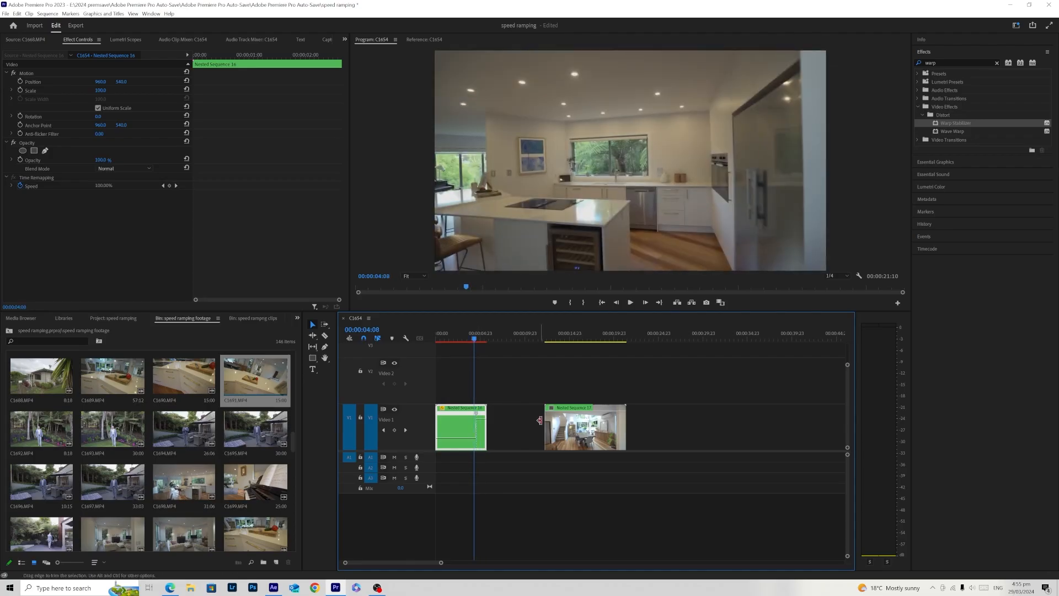
drag(481, 415, 481, 415)
- Move the second nested clip against the end of the first and show its Time Remapping Speed keyframes
drag(581, 434, 523, 434)
click(504, 334)
right_click(522, 427)
mouse_move(617, 420)
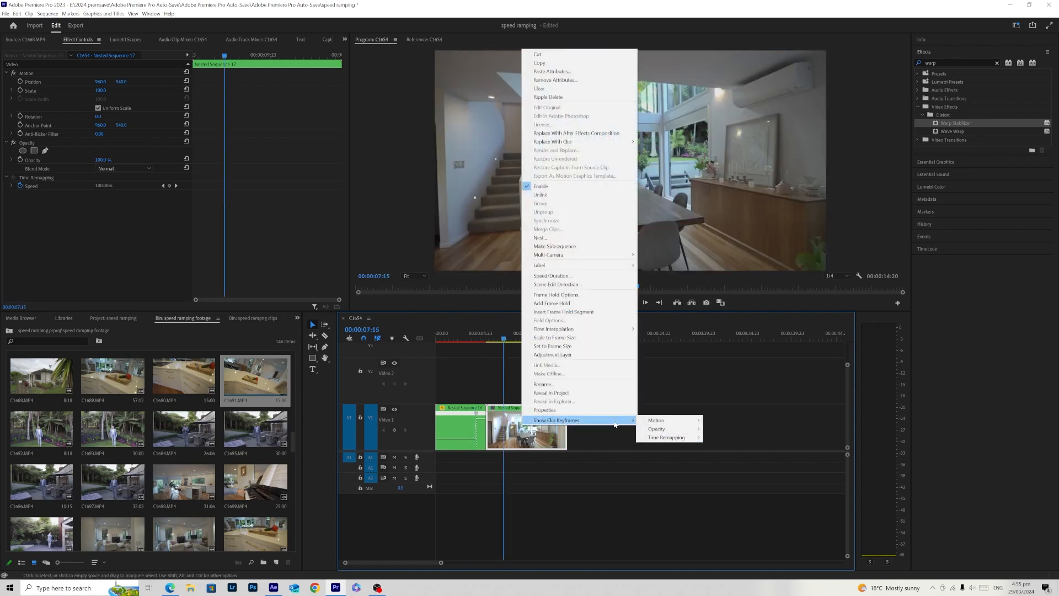
click(723, 437)
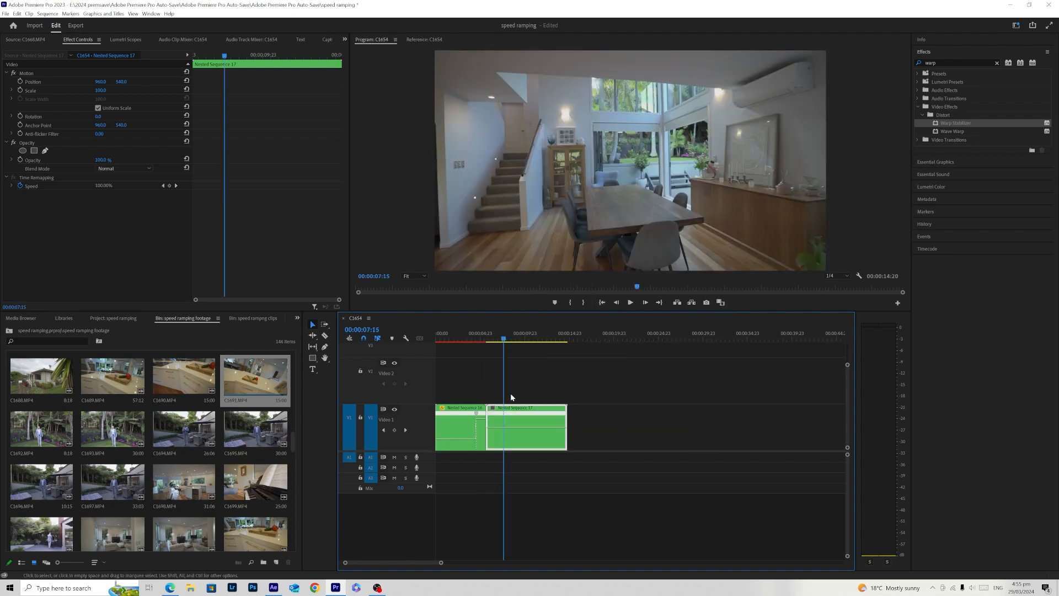
- Add a speed keyframe at 00:00:07:22 in the second nested clip and raise the speed before it
drag(503, 338, 506, 338)
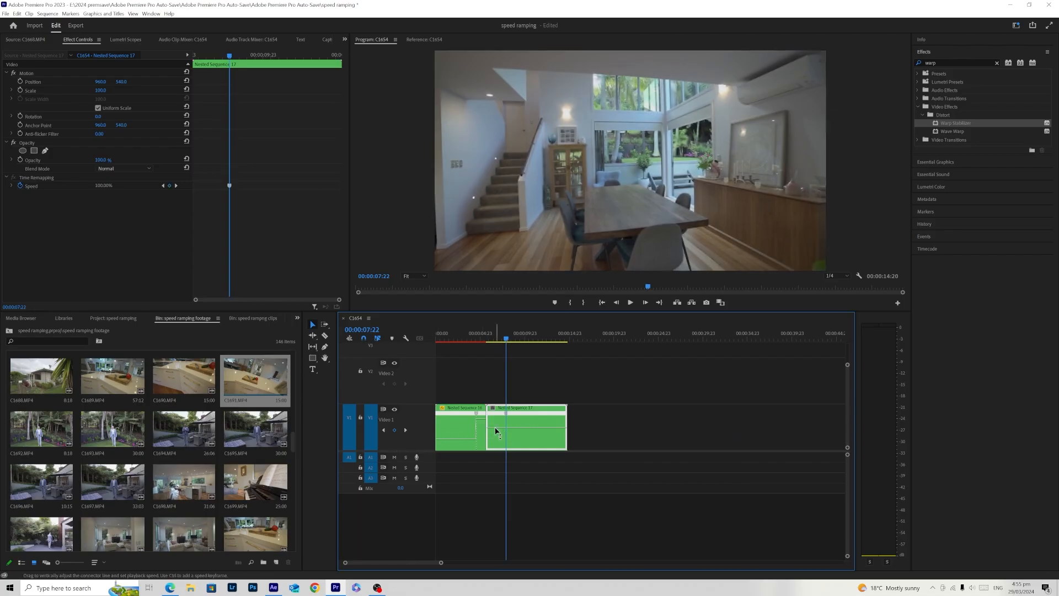
drag(507, 338, 504, 350)
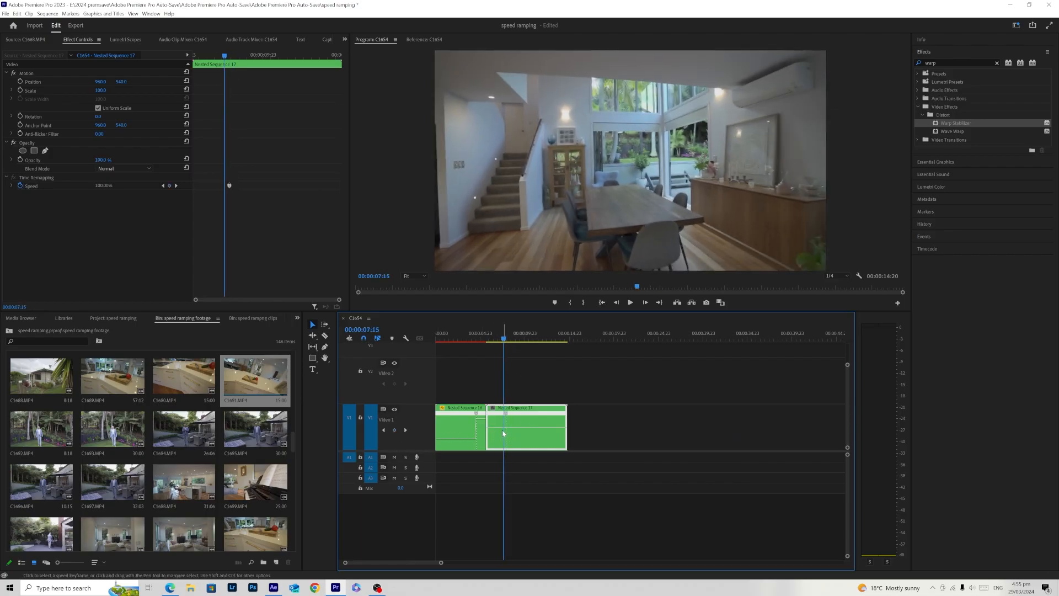
drag(498, 426, 497, 409)
drag(497, 409, 498, 408)
drag(497, 408, 498, 407)
- Play back the speed-ramped transition across the cut between the two nested clips
drag(440, 562, 419, 568)
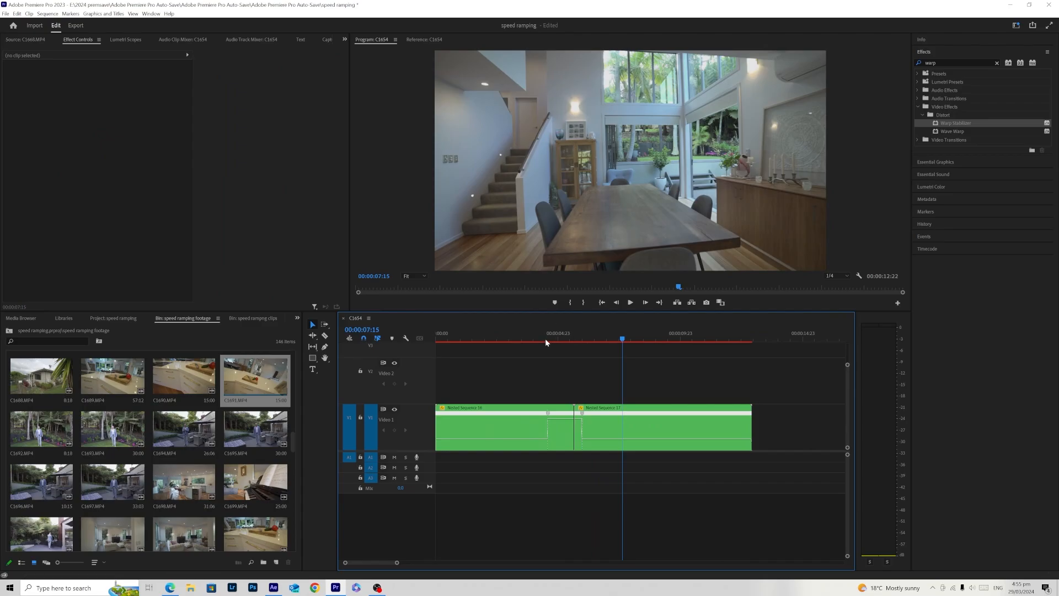
click(545, 342)
key(space)
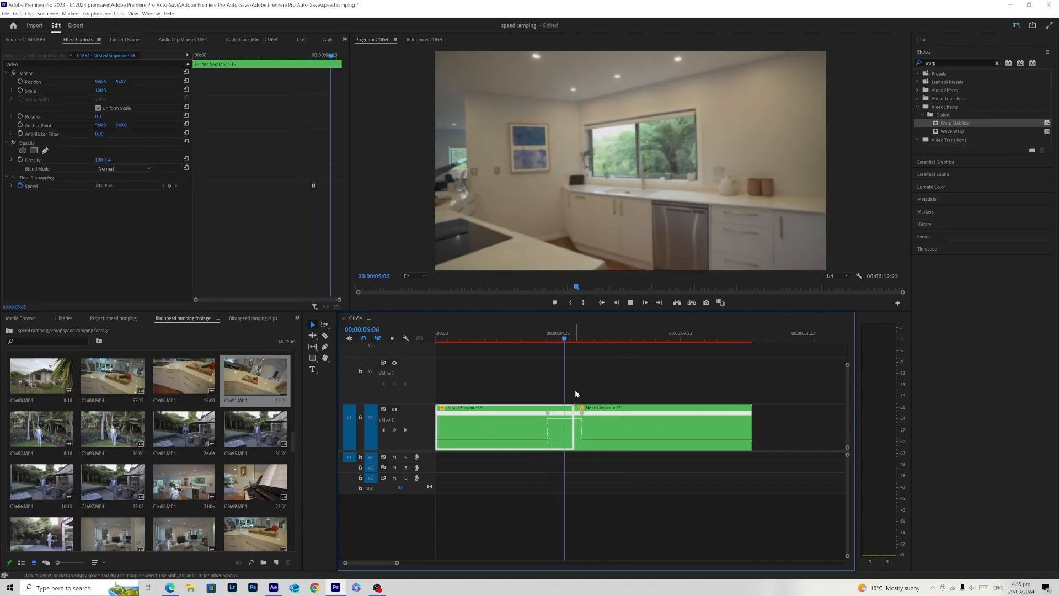
click(526, 337)
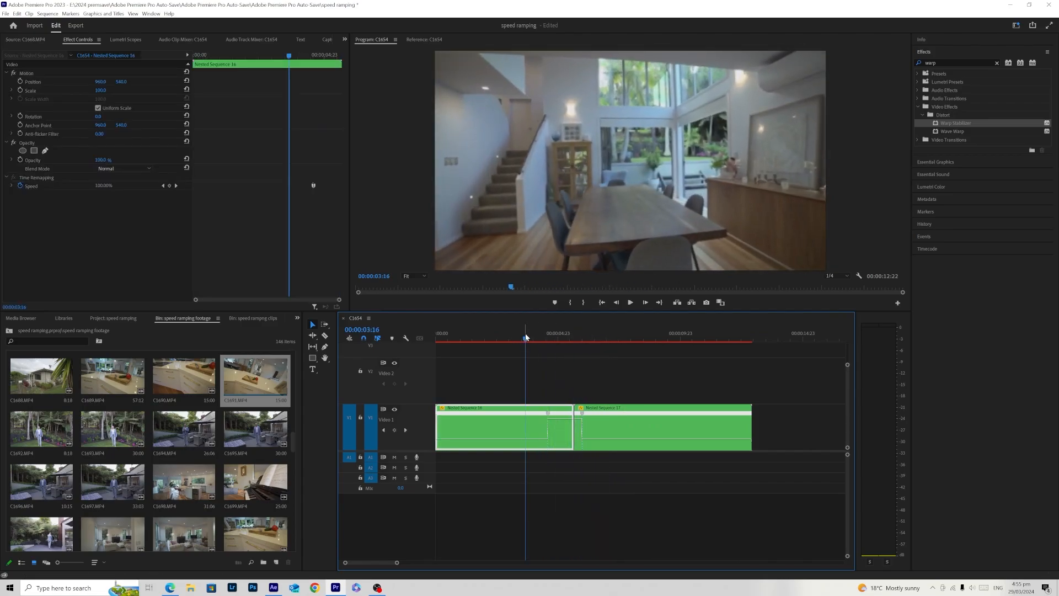
- Play the cut between the two nested clips repeatedly to examine the abrupt speed change
key(space)
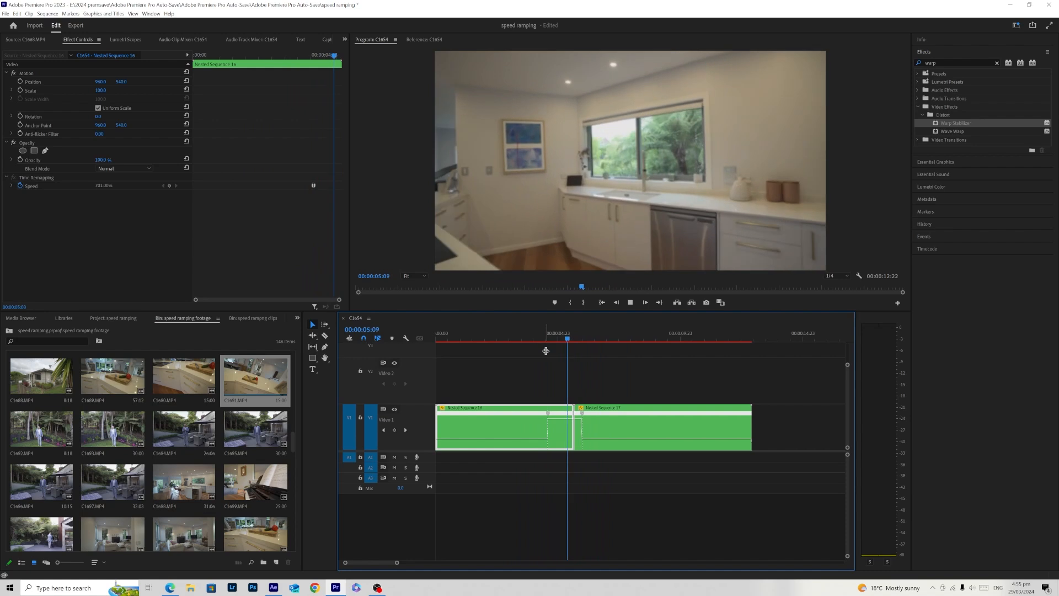
click(534, 333)
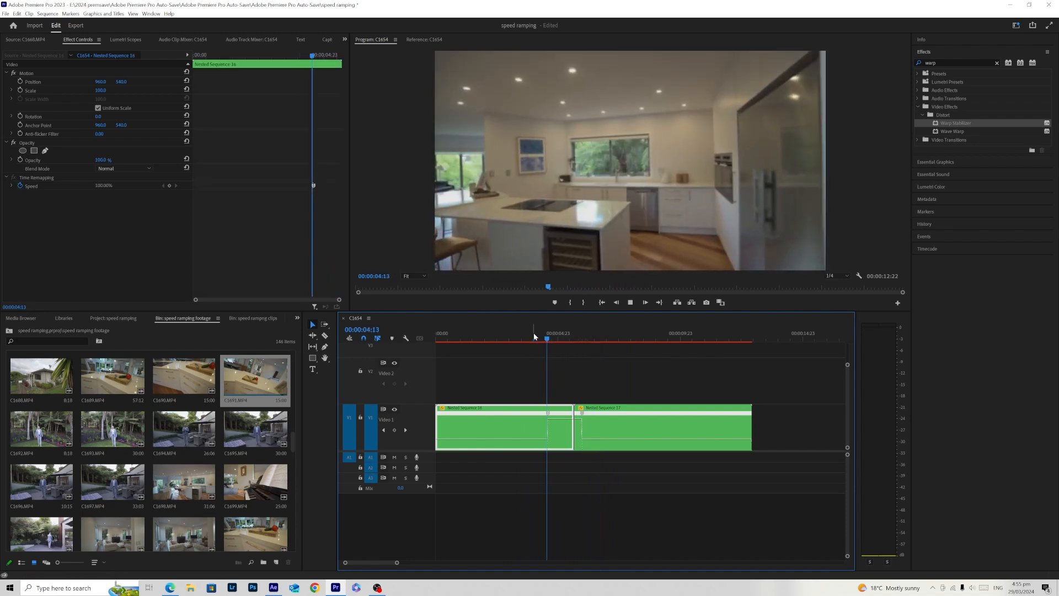
click(534, 333)
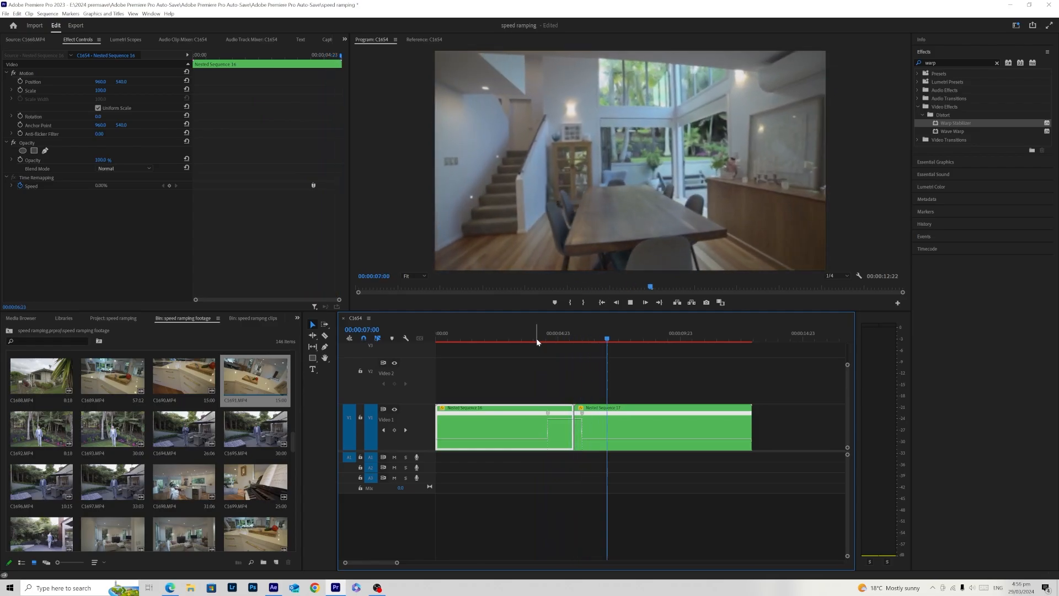
click(536, 338)
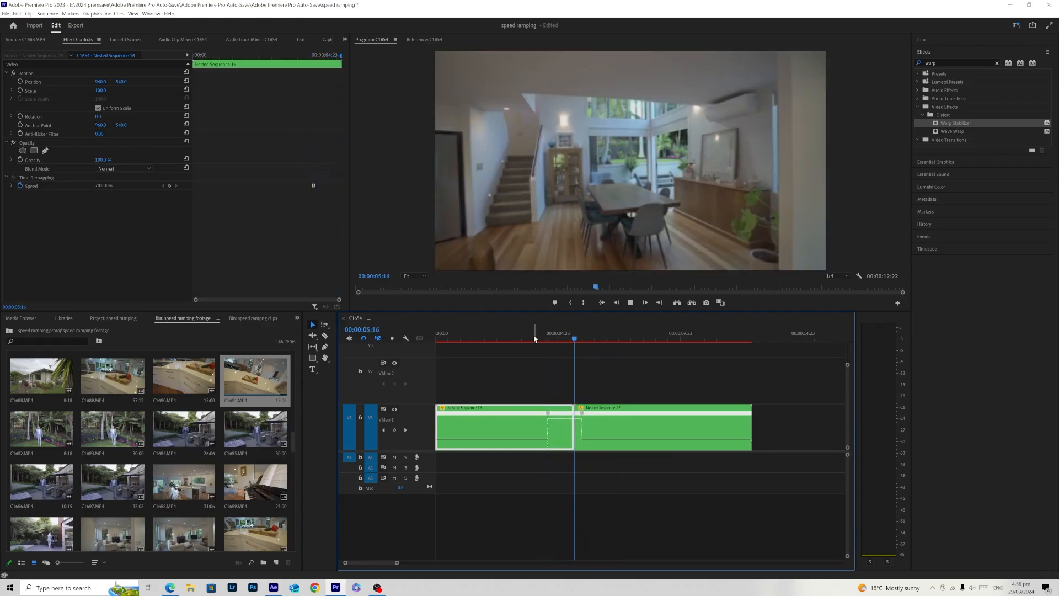
click(551, 340)
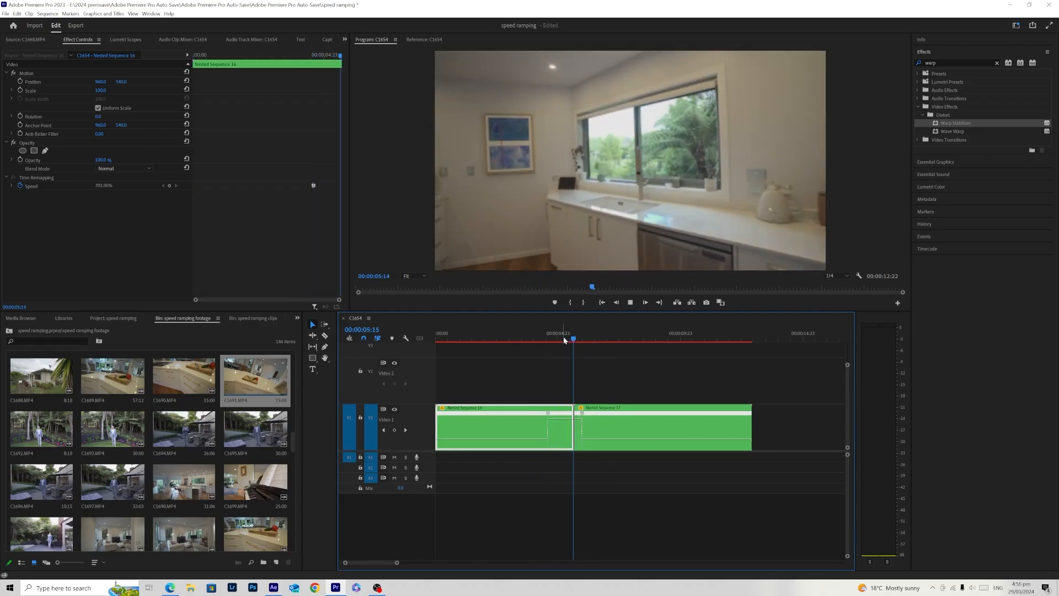
click(562, 339)
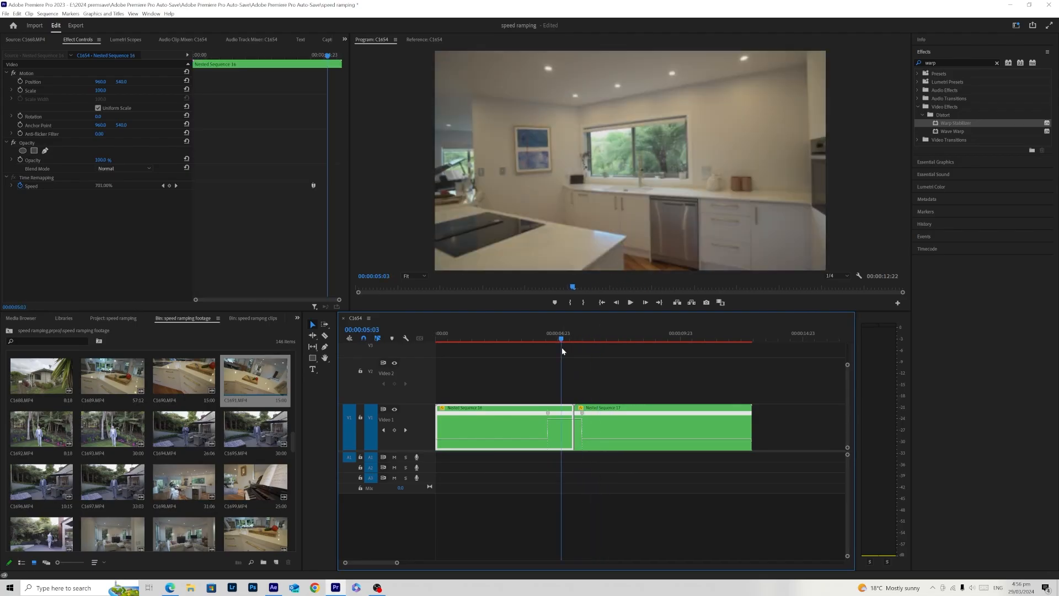
drag(562, 348, 504, 369)
click(568, 382)
key(space)
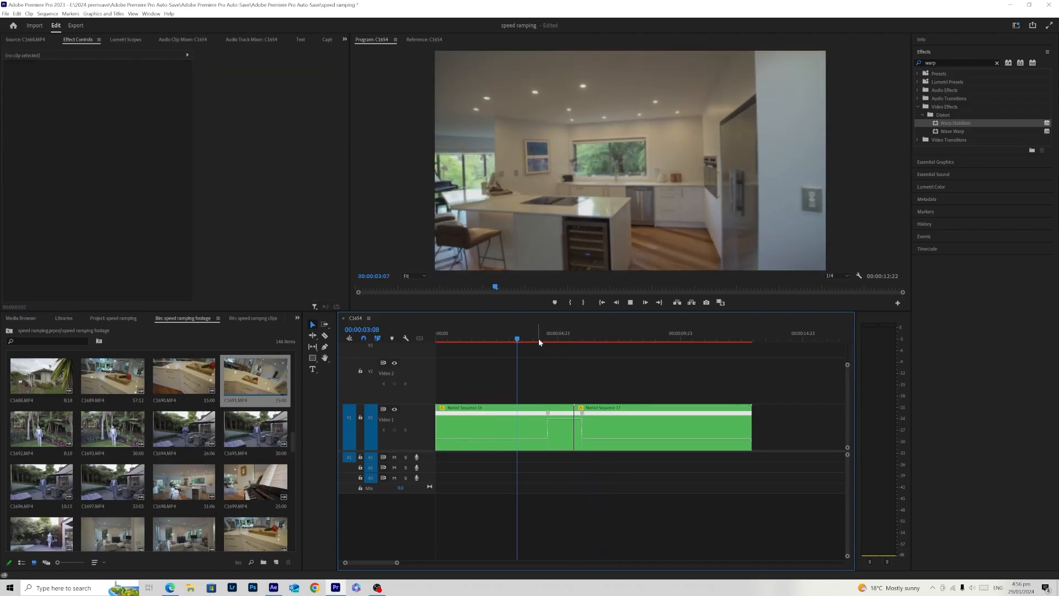
click(596, 334)
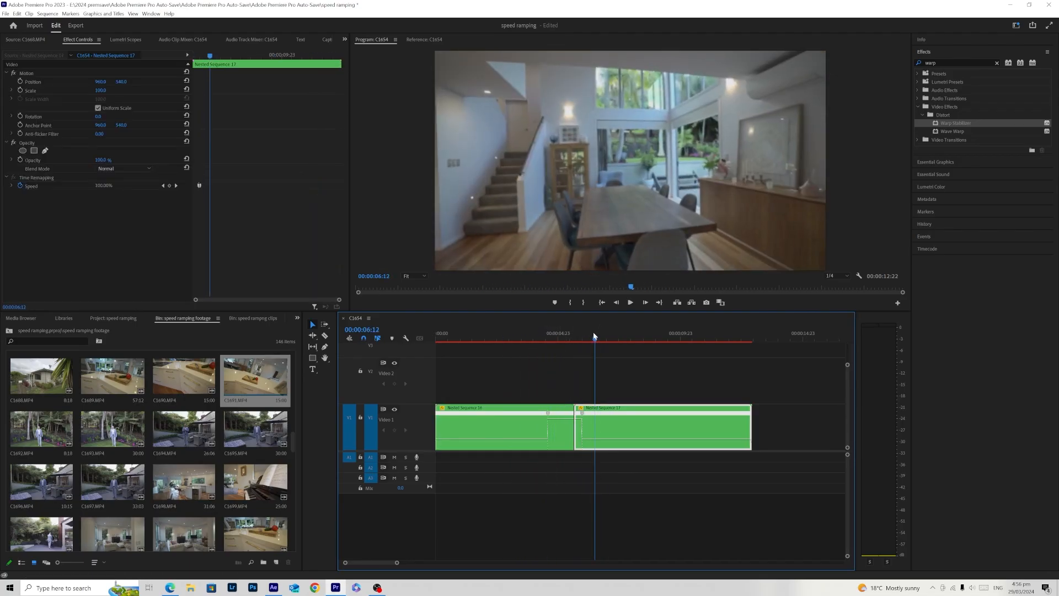
- Split the first nested clip's speed keyframe and extend it toward the cut for a gradual ramp up
drag(596, 334, 541, 348)
click(574, 374)
drag(552, 416, 557, 418)
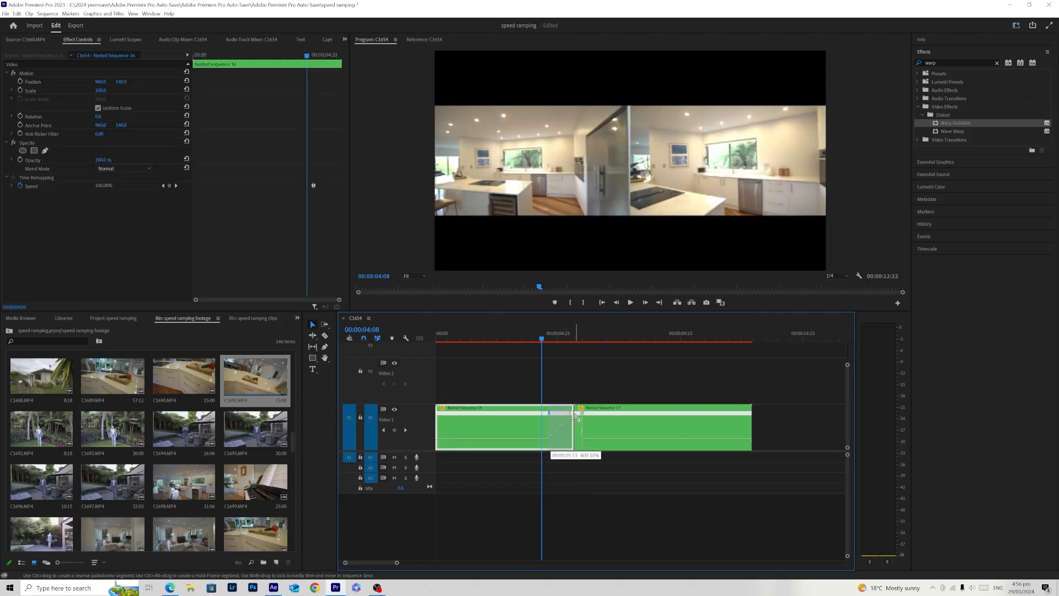
drag(576, 416, 576, 417)
- Play back the transition to check the gradual ramp up in the first nested clip
click(560, 352)
key(space)
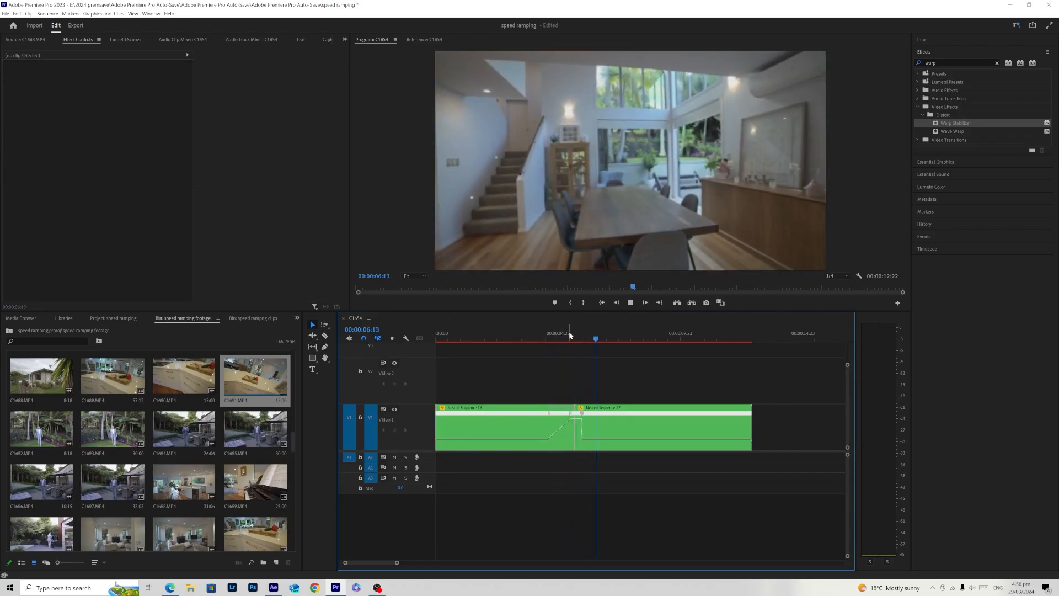
drag(544, 336, 538, 354)
key(space)
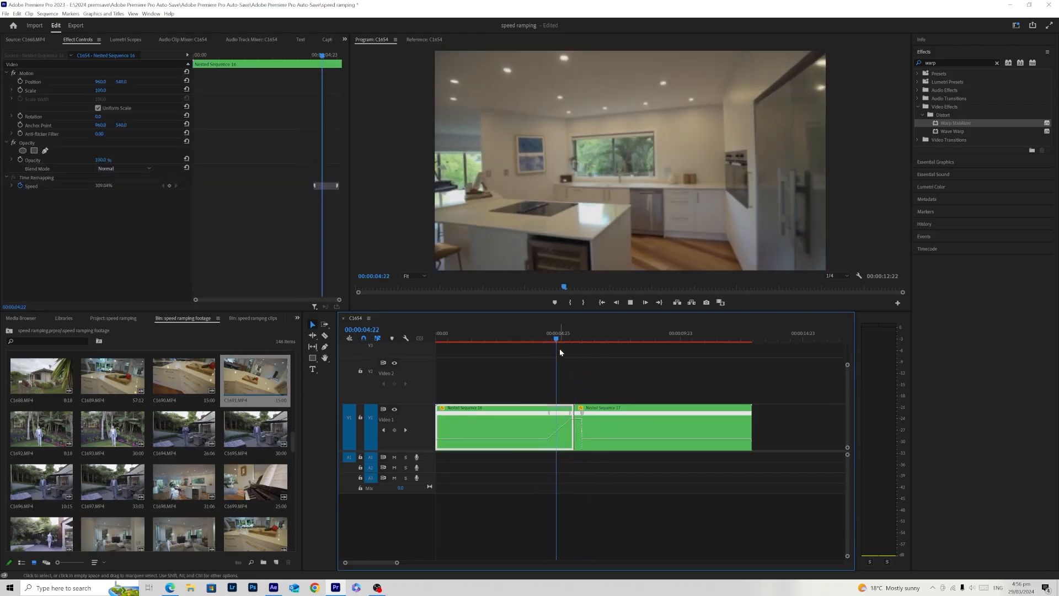
key(space)
- Split the second nested clip's speed keyframe to form a gradual ramp down after the cut, and play the transition
drag(586, 417, 602, 414)
click(536, 333)
click(569, 363)
key(space)
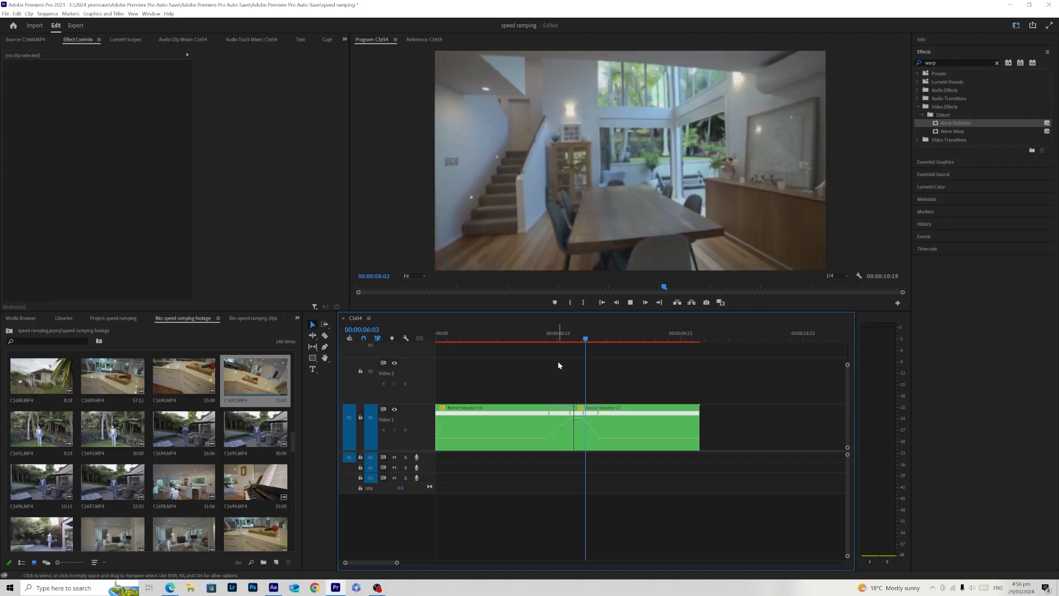
click(543, 339)
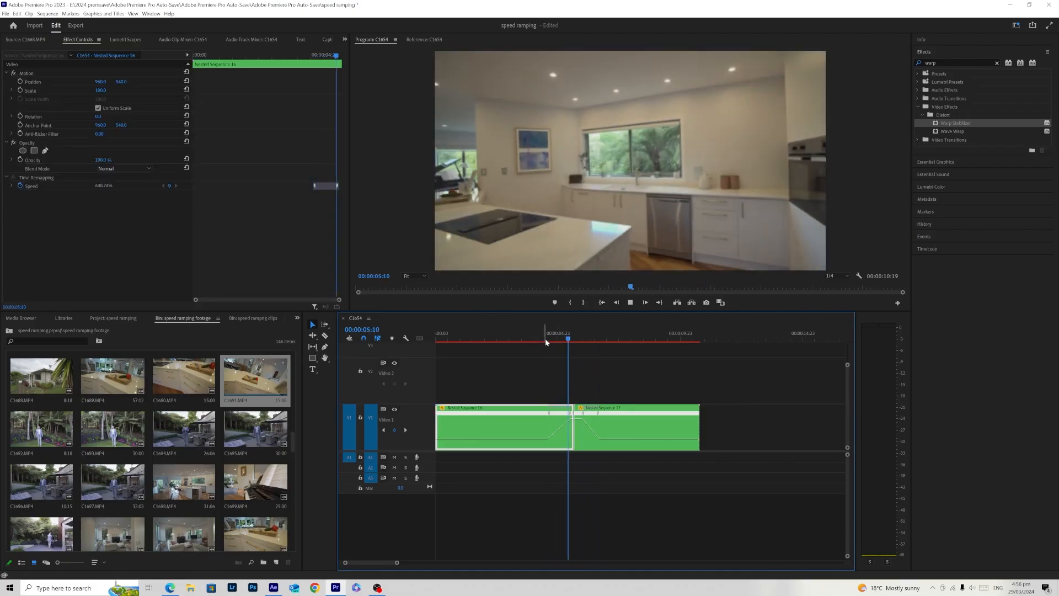
key(space)
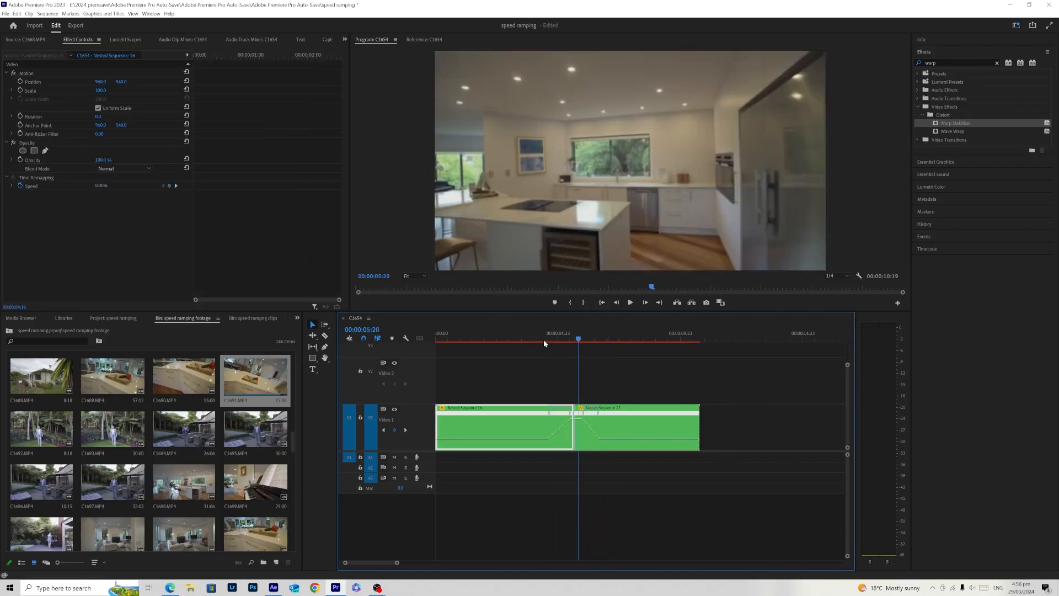
- Move the start of the second nested clip's ramp back to the cut and replay the transition
click(540, 339)
drag(581, 414, 574, 418)
click(546, 339)
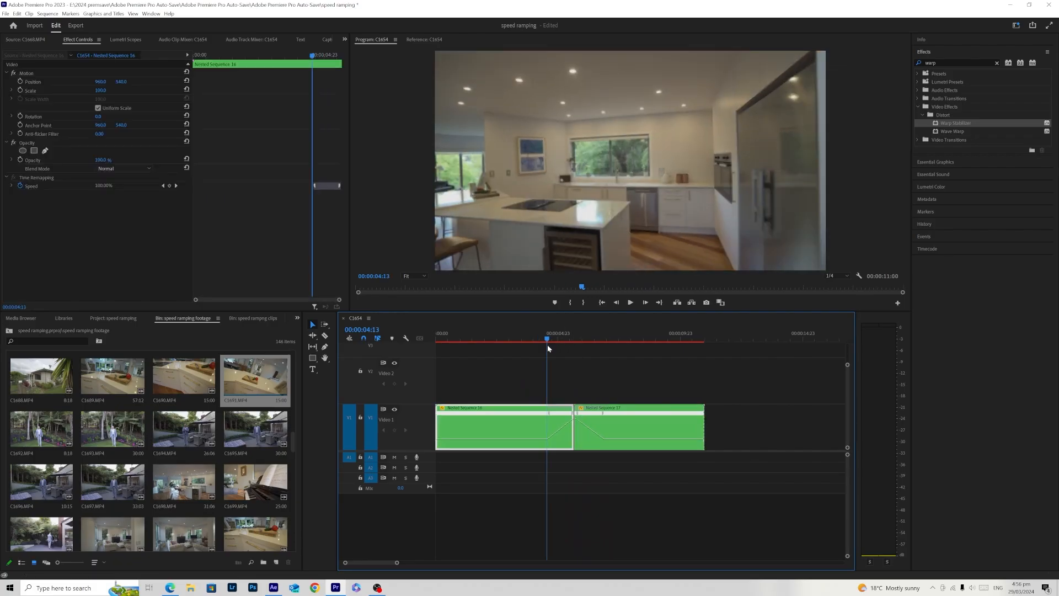
key(space)
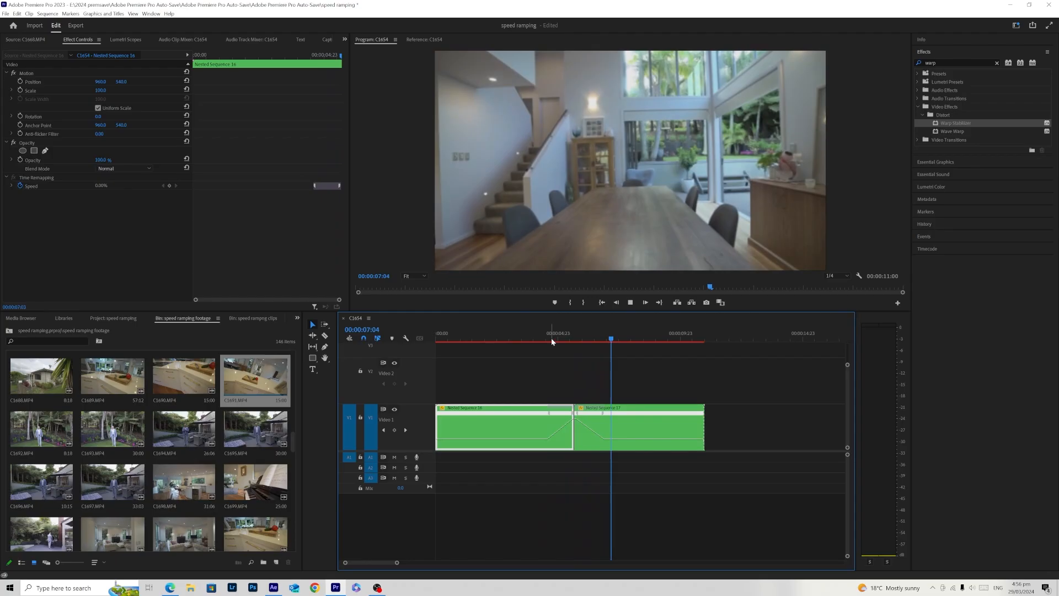
- Ease the first nested clip's speed ramp into a smooth curve with its Bezier handle
click(530, 339)
drag(562, 417, 570, 417)
key(ctrl+z)
click(562, 418)
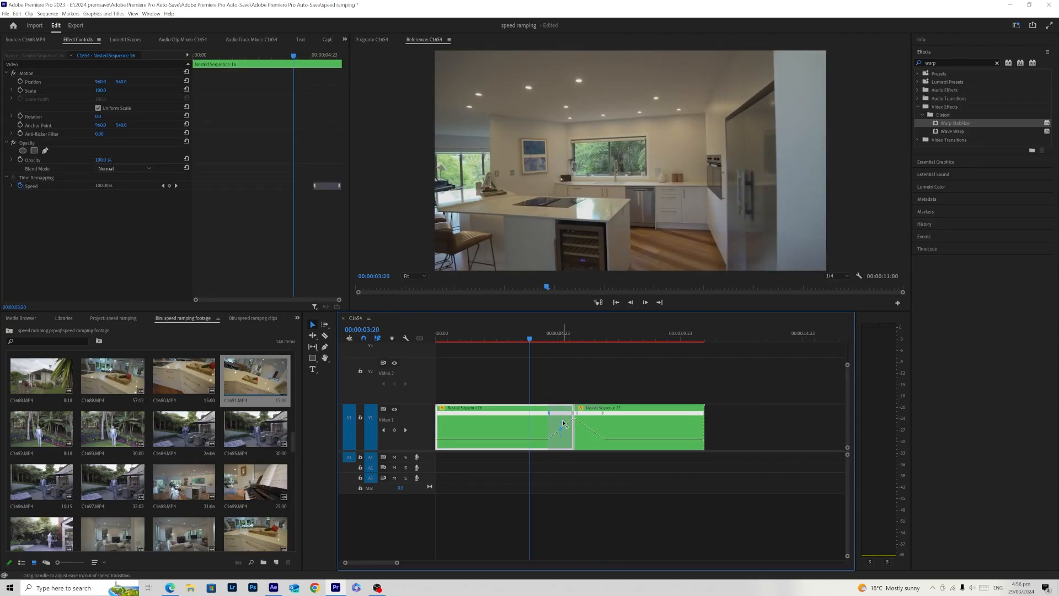
- Ease the second nested clip's ramp down into a matching smooth curve
click(604, 422)
click(589, 333)
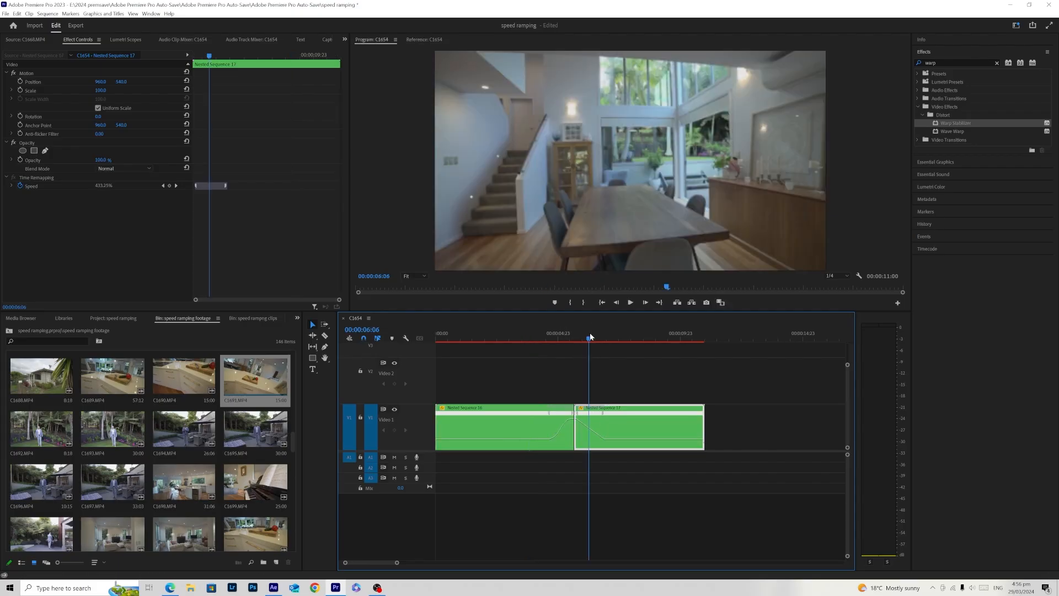
click(588, 413)
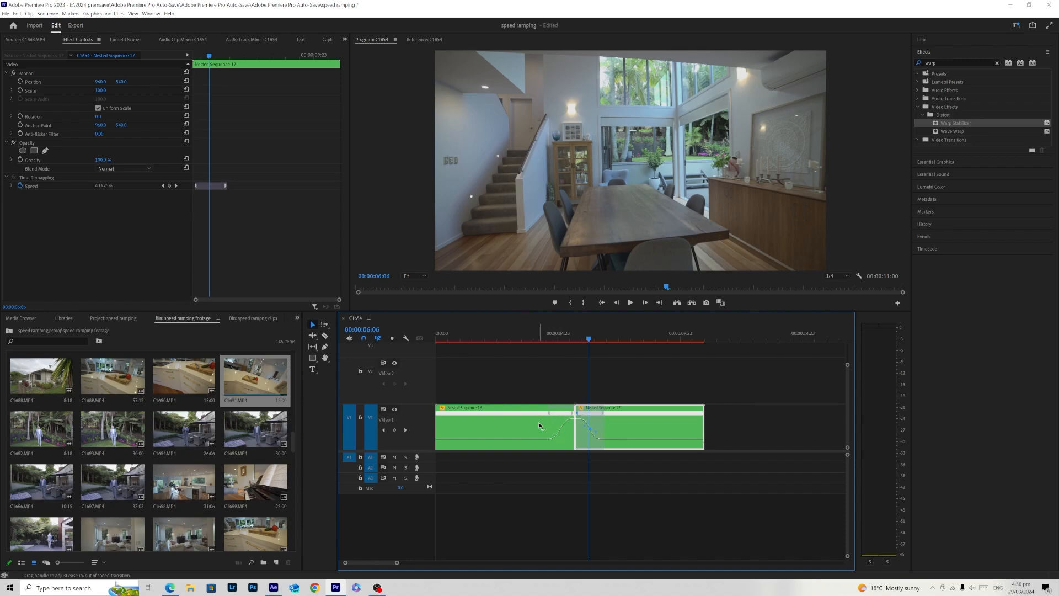
- Play back the transition with both speed ramps eased
click(532, 333)
click(559, 372)
key(space)
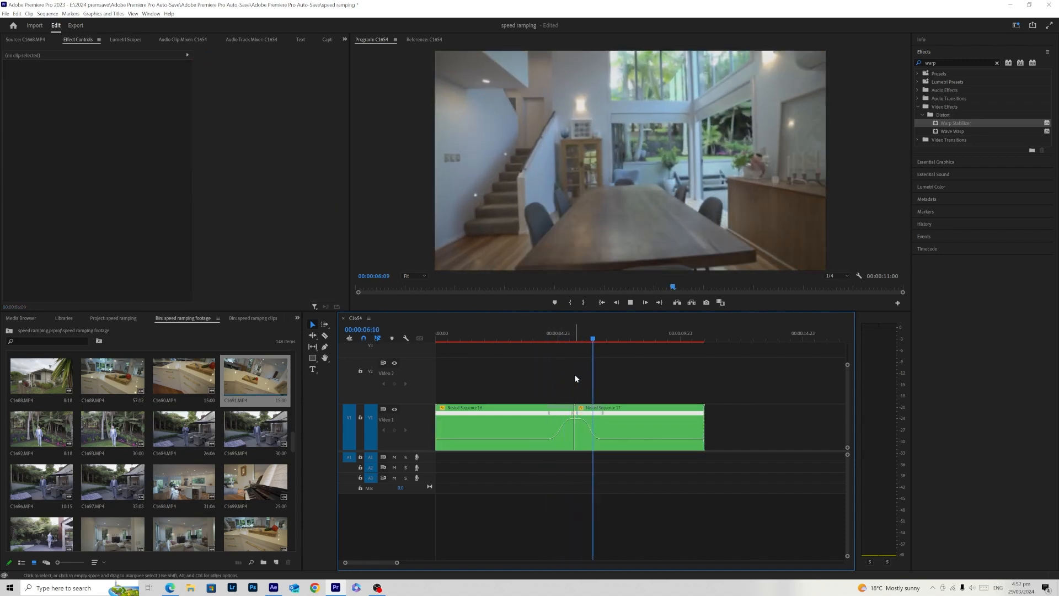
click(539, 336)
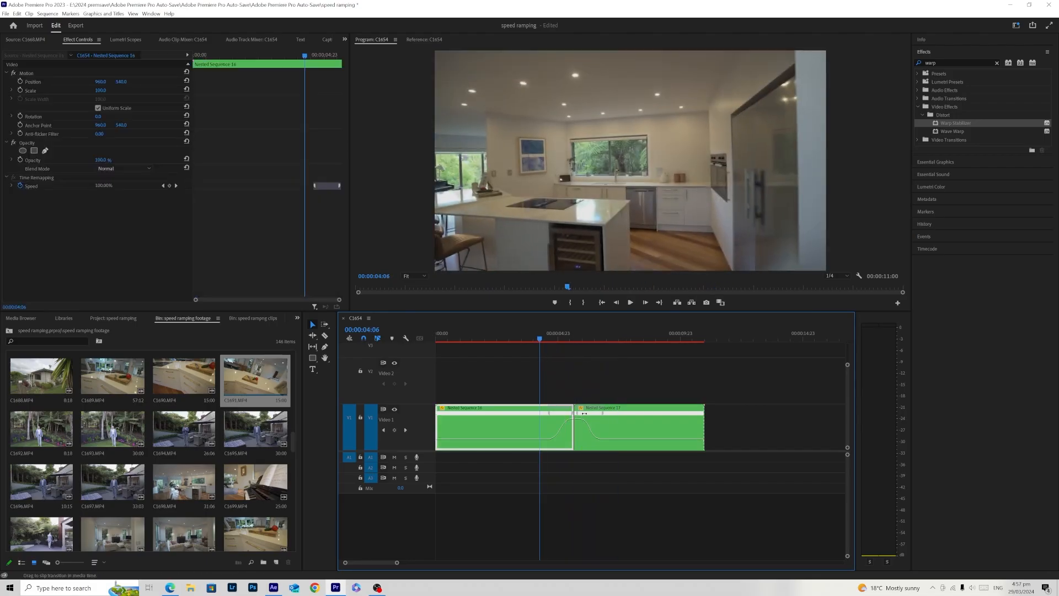
- Adjust the second nested clip's ramp keyframes so the slowdown ends sooner after the cut, checking each change in playback
drag(583, 413, 576, 413)
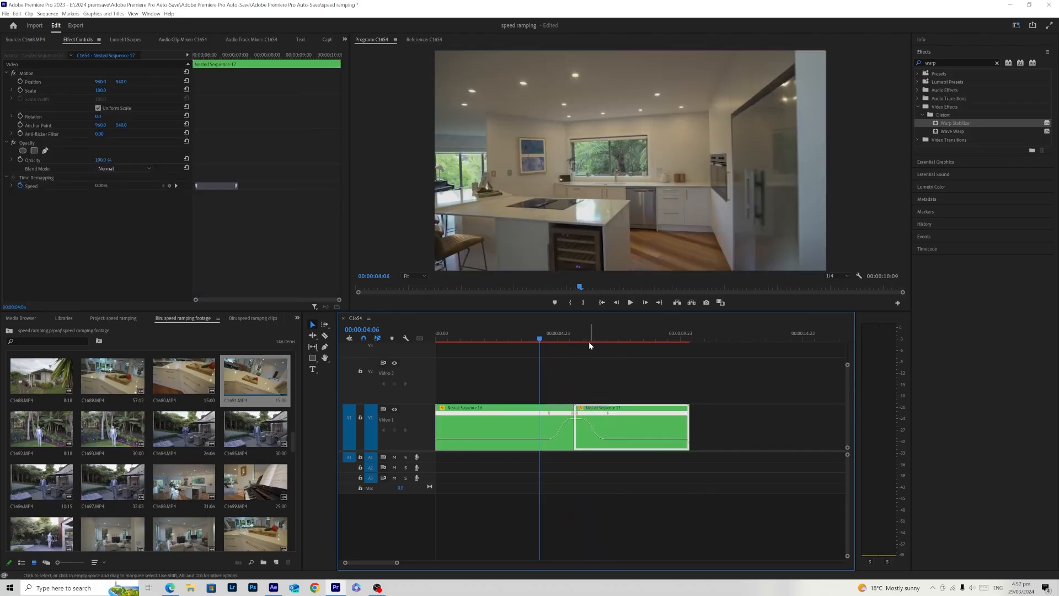
key(space)
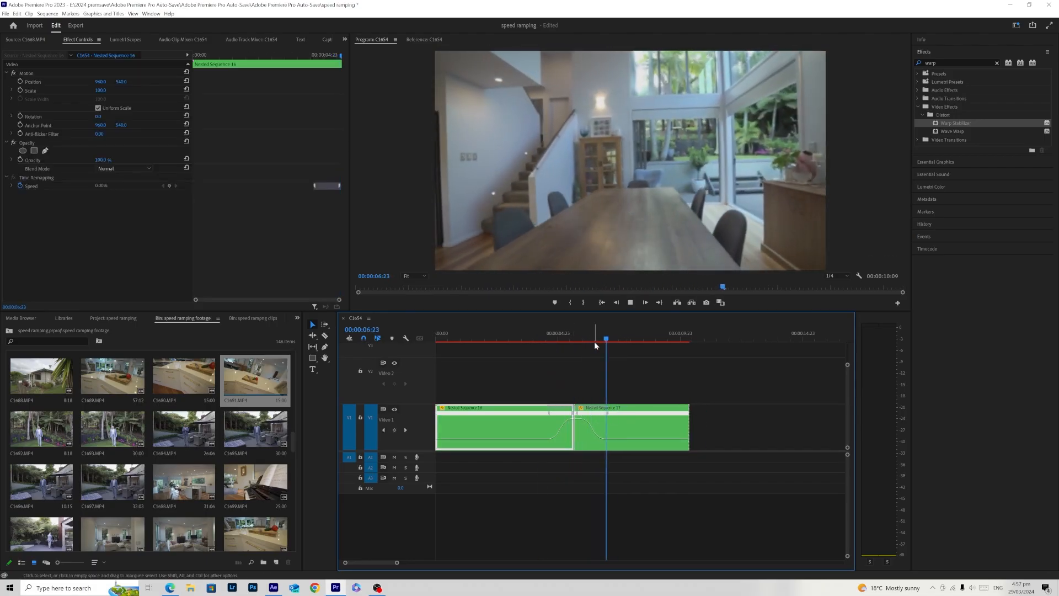
click(556, 338)
drag(606, 412, 595, 420)
key(space)
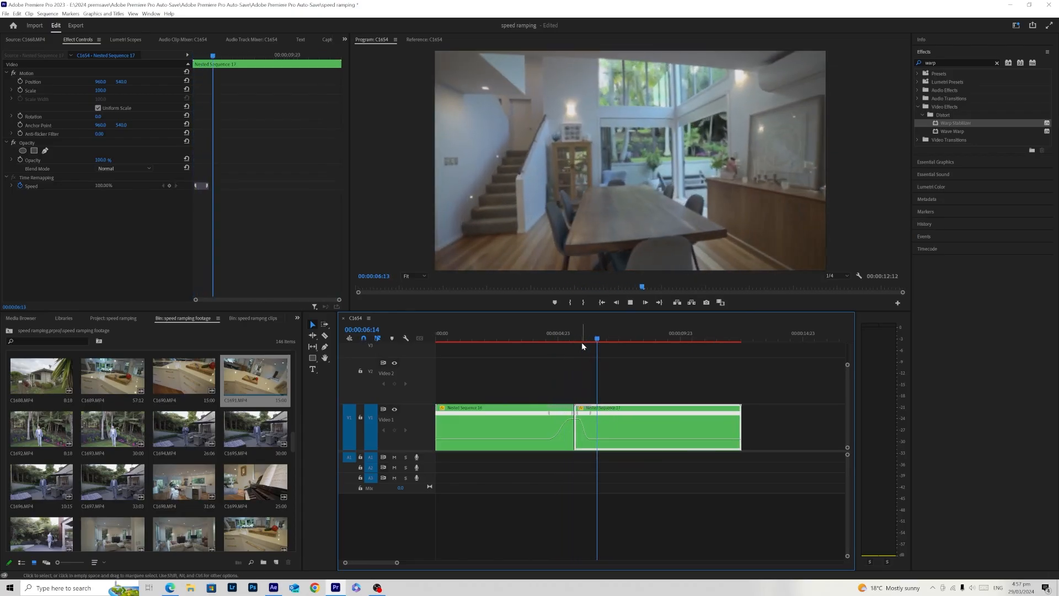
- Try a shorter ramp up at the end of the first nested clip and play the transition
click(545, 337)
drag(552, 413, 550, 415)
key(space)
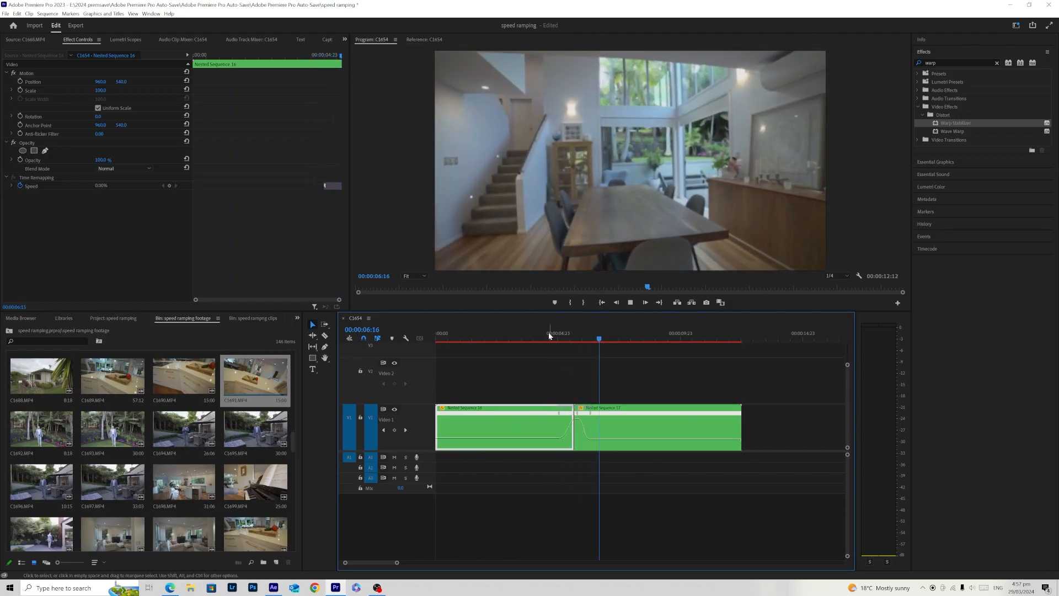
- Play back the speed-ramped transition with the first nested clip's longer ramp up
click(545, 335)
key(space)
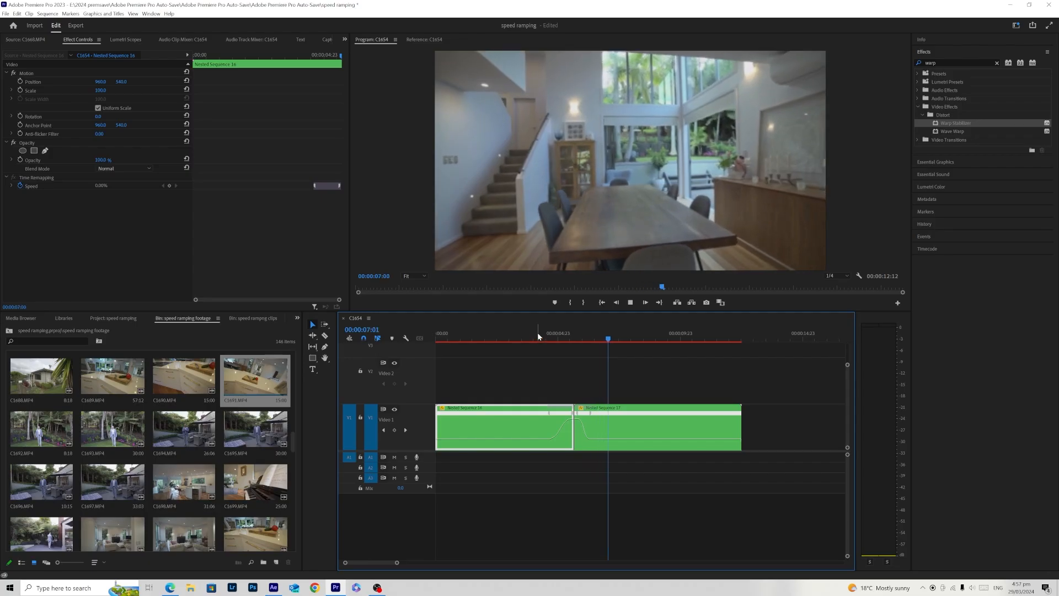
click(537, 334)
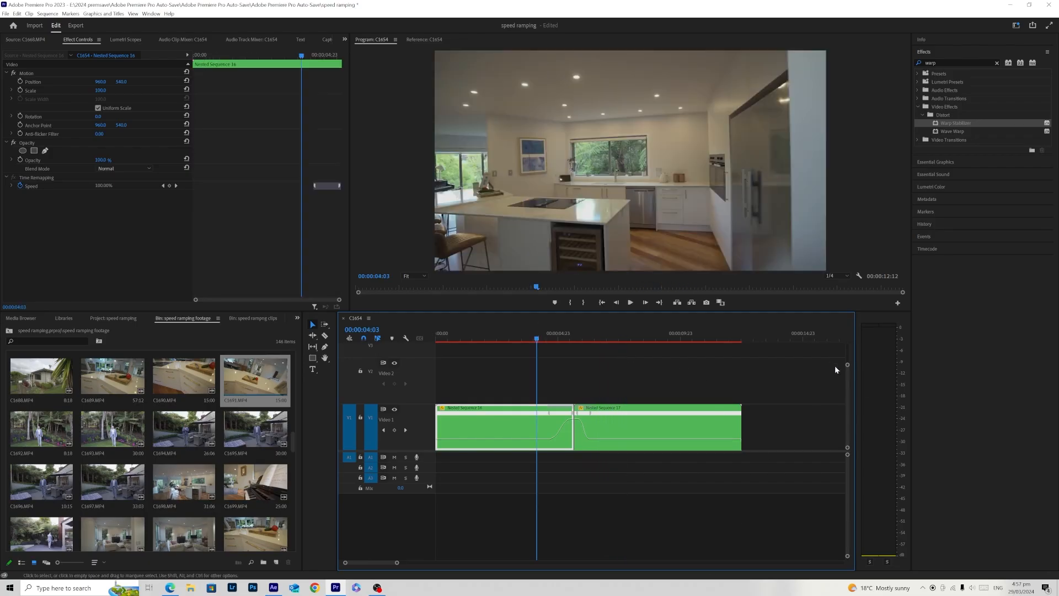
mouse_move(847, 365)
mouse_down()
mouse_move(846, 346)
mouse_move(844, 358)
mouse_up()
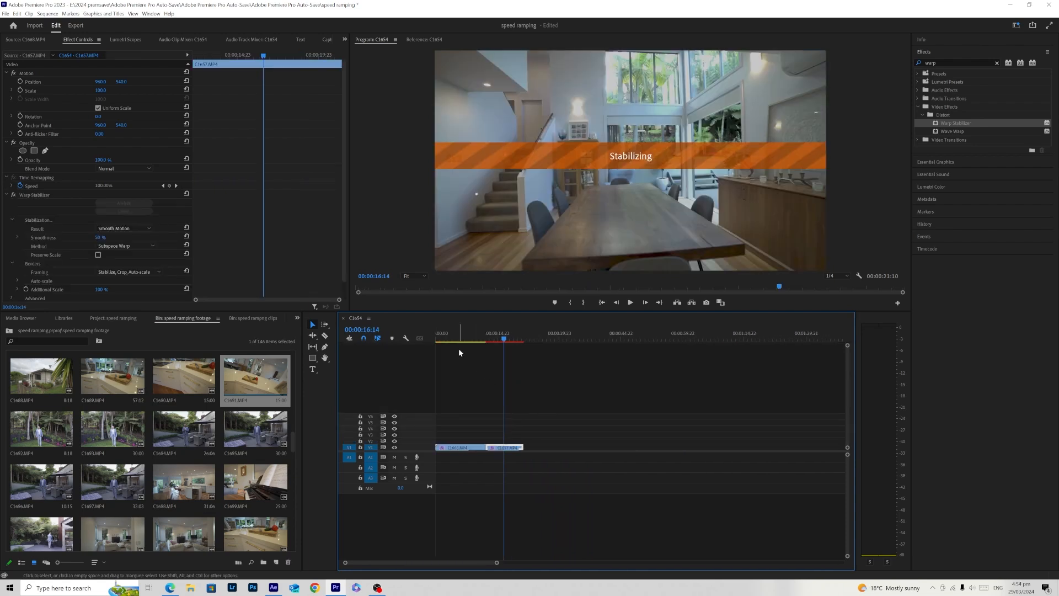
- Check the stabilization of the kitchen and dining room clips in the sequence
click(457, 338)
click(496, 429)
click(479, 447)
click(498, 337)
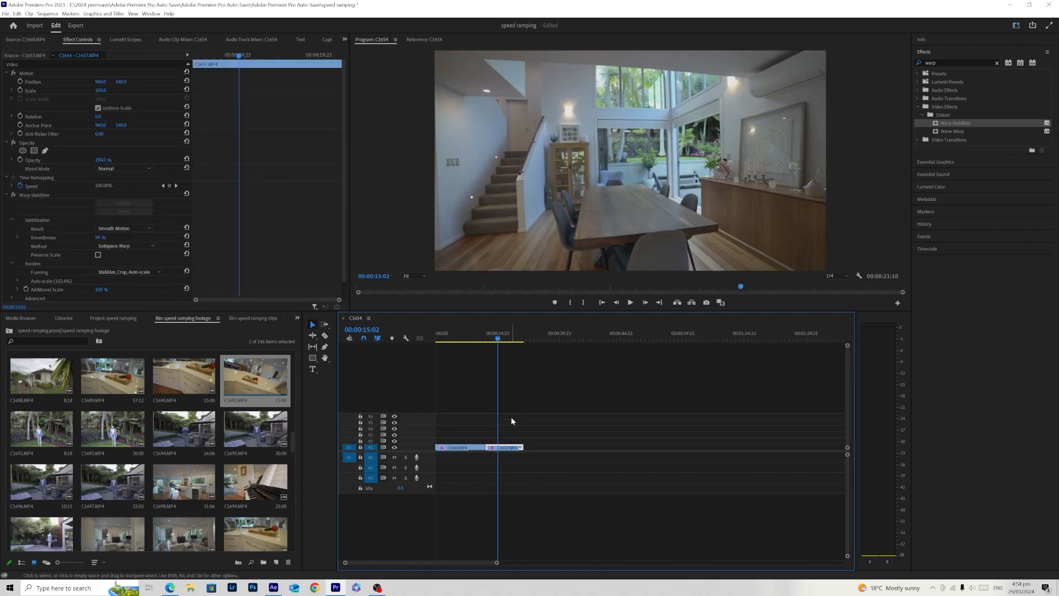
- Nest the stabilized kitchen clip, accepting the default sequence name
click(450, 335)
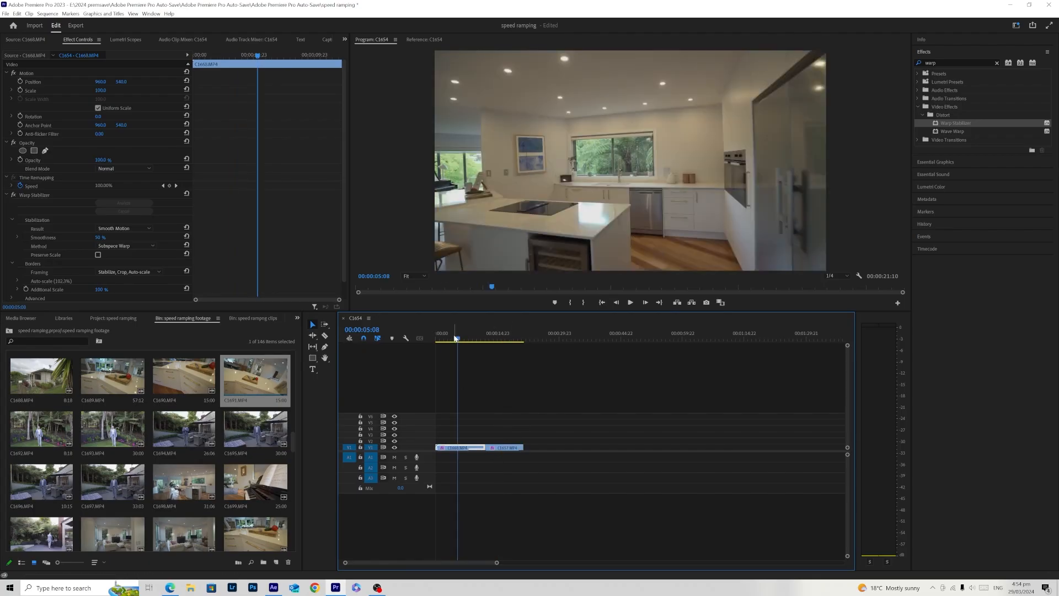
right_click(465, 448)
click(482, 261)
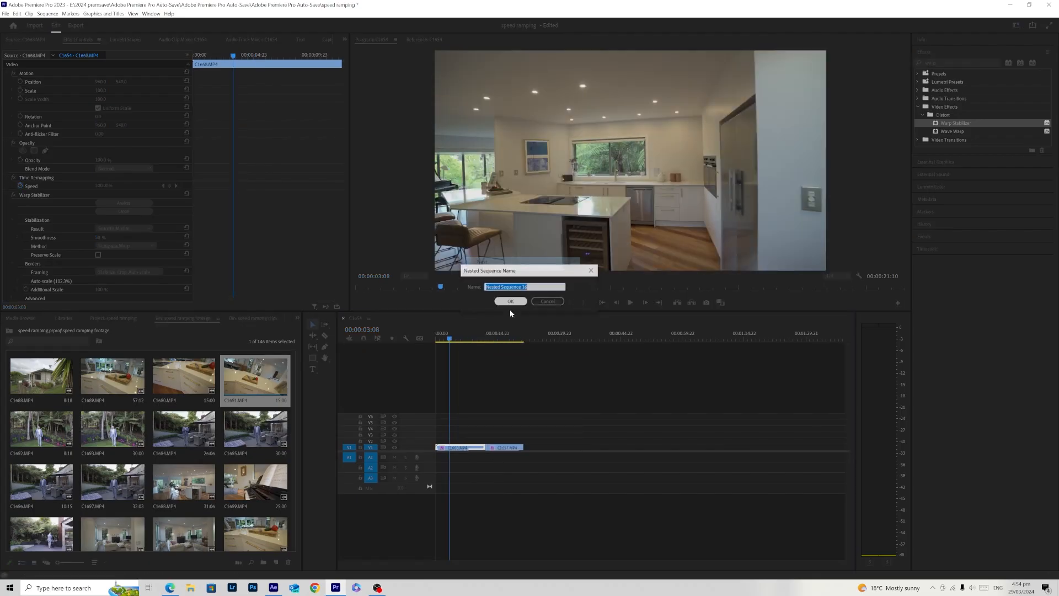
click(505, 305)
- Nest the stabilized dining room clip, accepting the default sequence name
click(493, 336)
click(511, 446)
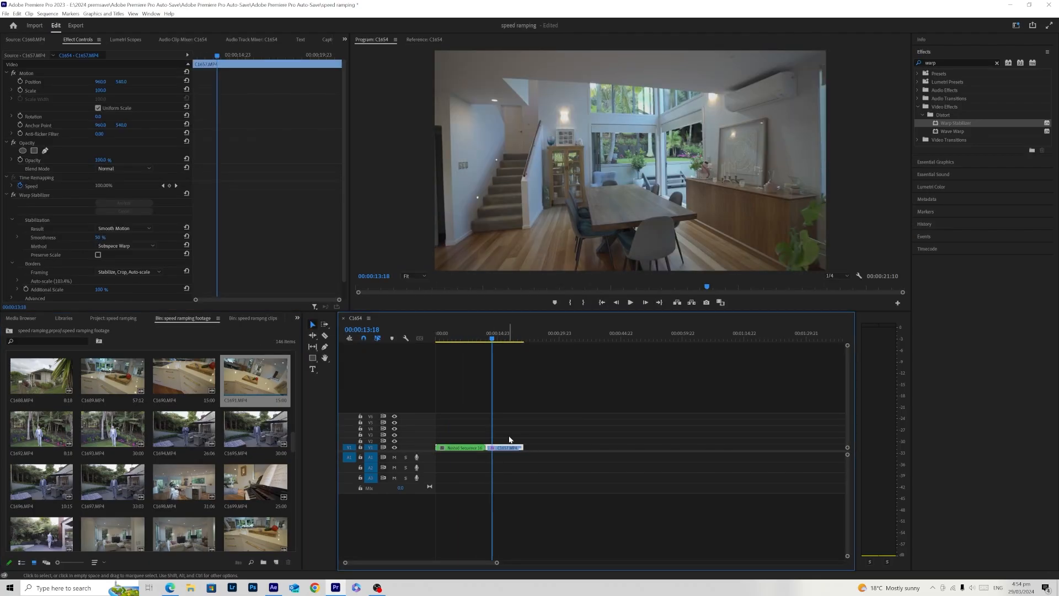
right_click(507, 447)
click(526, 261)
click(508, 303)
- Increase the video track height and enlarge the timeline scale to show both nested clips in detail
click(452, 341)
drag(453, 343, 440, 352)
drag(847, 345, 847, 364)
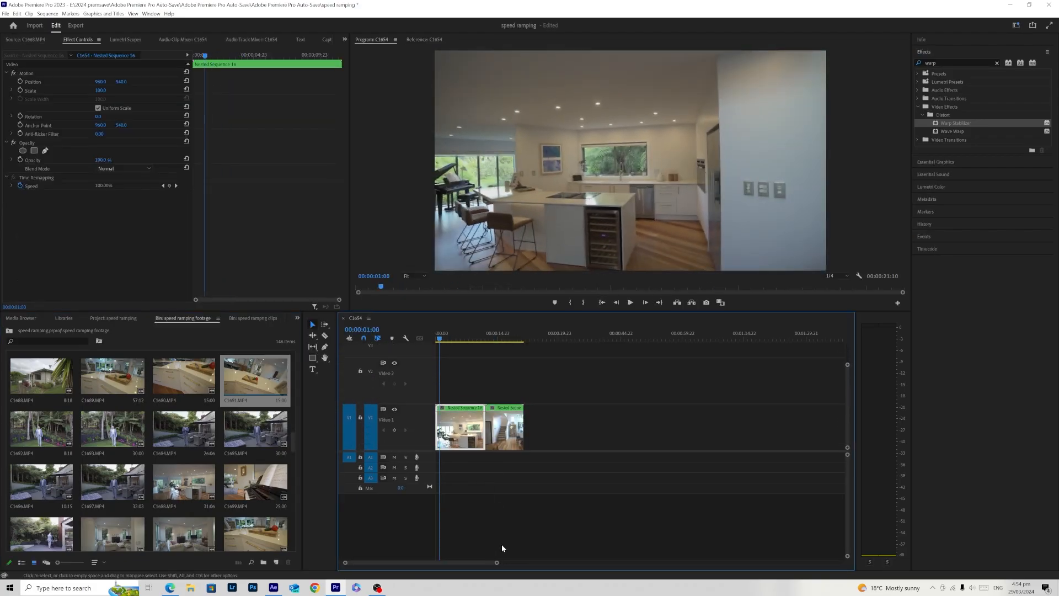
drag(496, 562, 466, 561)
- Show the Time Remapping speed keyframes on the nested kitchen clip in the timeline
click(458, 491)
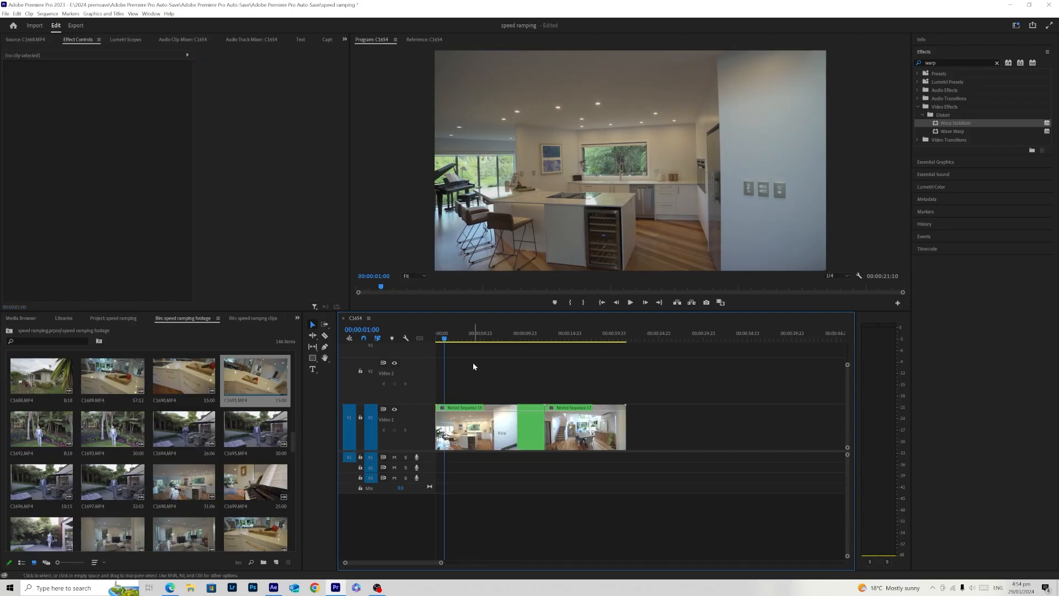
click(477, 336)
click(496, 429)
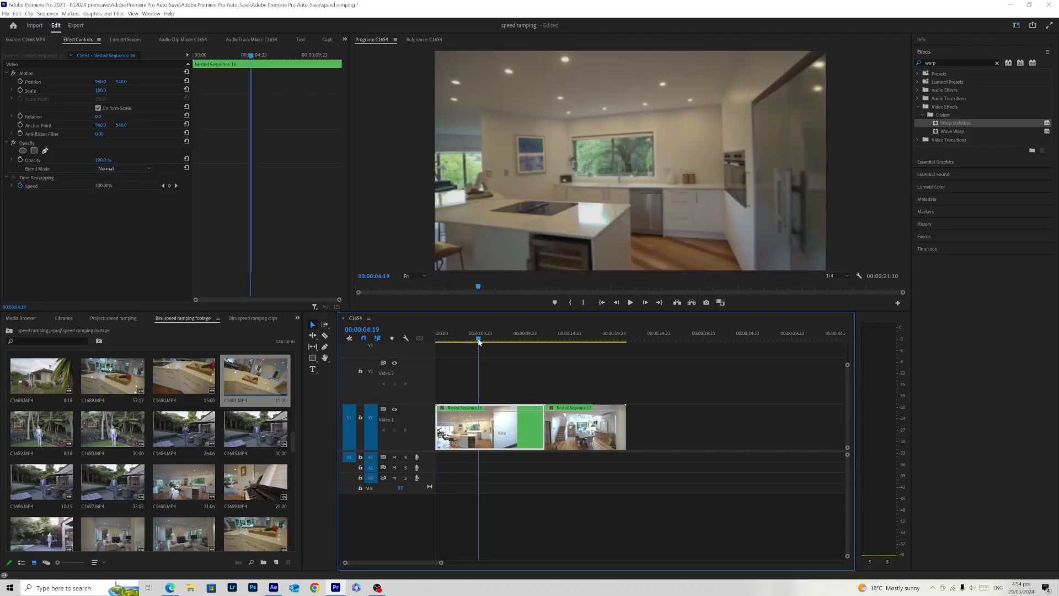
right_click(492, 429)
mouse_move(543, 423)
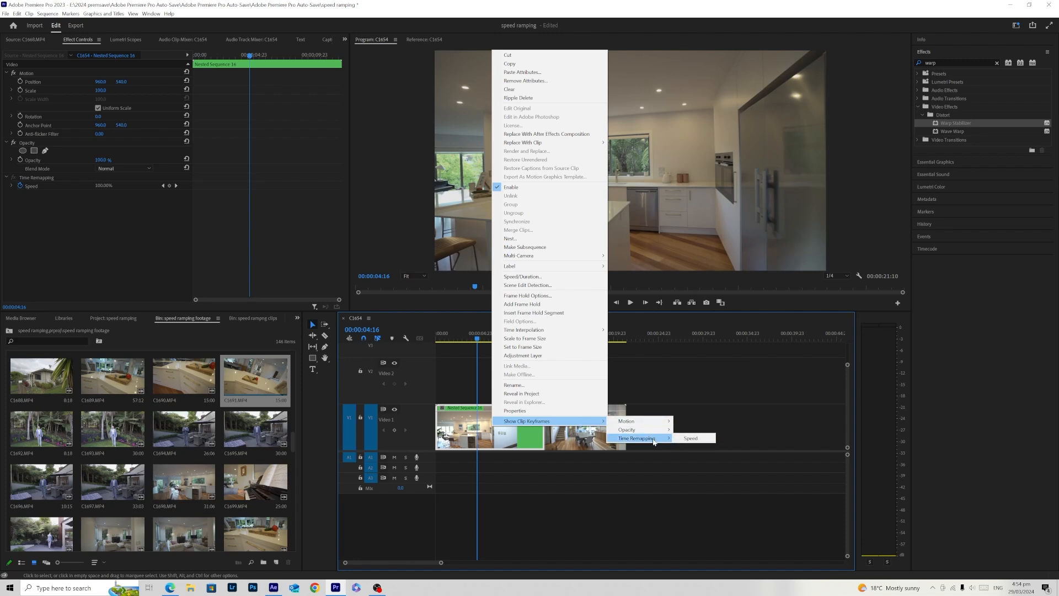
click(689, 438)
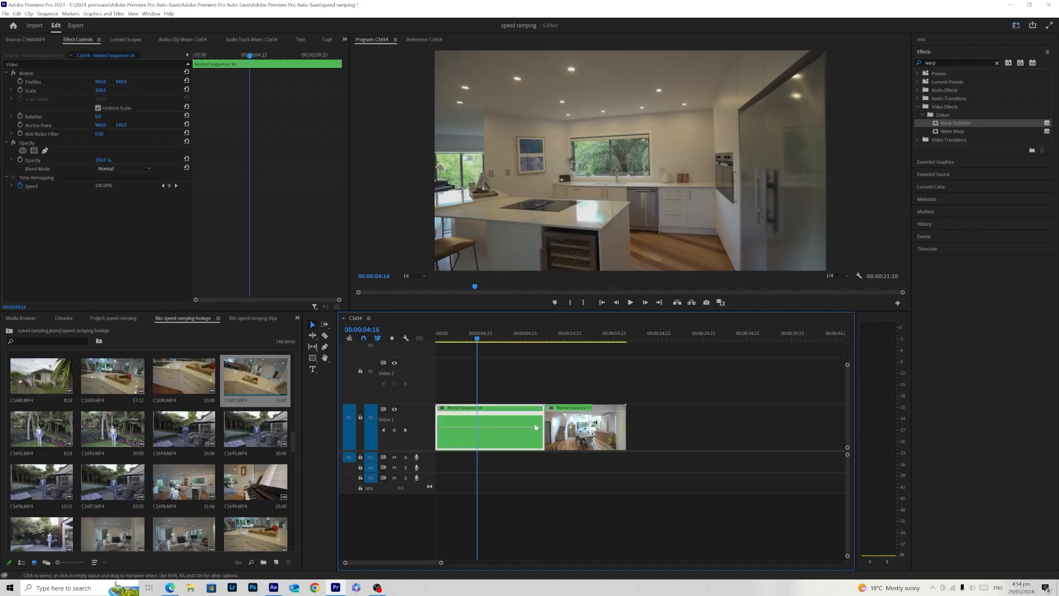
- Add a speed keyframe to the kitchen clip at 00:00:04:14, raise the speed of the section after it, and play it back
mouse_move(471, 339)
mouse_down()
mouse_move(456, 339)
mouse_move(489, 339)
mouse_move(457, 356)
mouse_move(481, 351)
mouse_move(462, 354)
mouse_move(476, 360)
mouse_up()
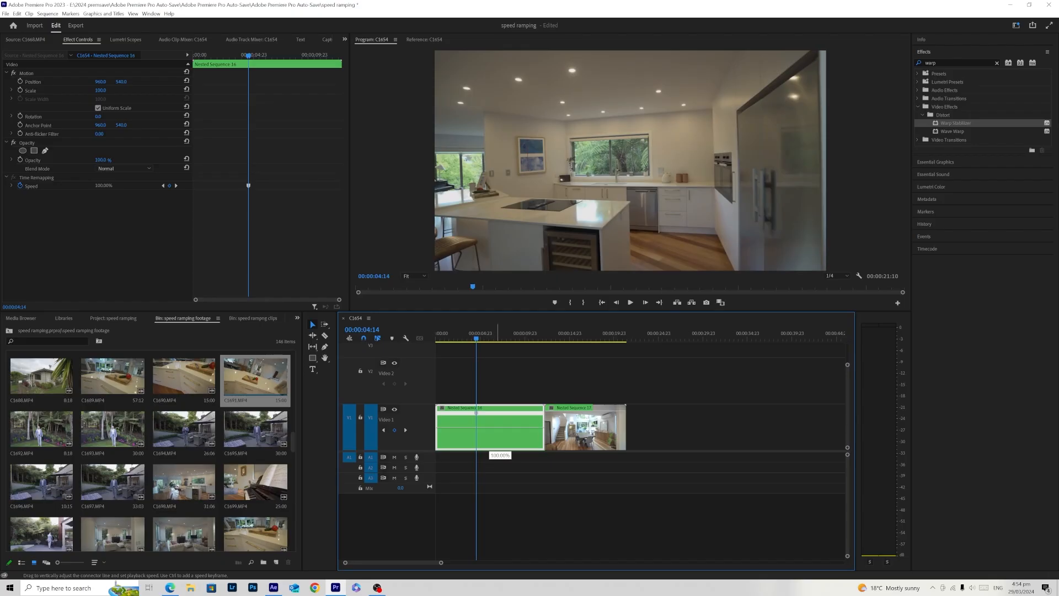
drag(491, 418, 490, 418)
drag(474, 333, 467, 334)
key(space)
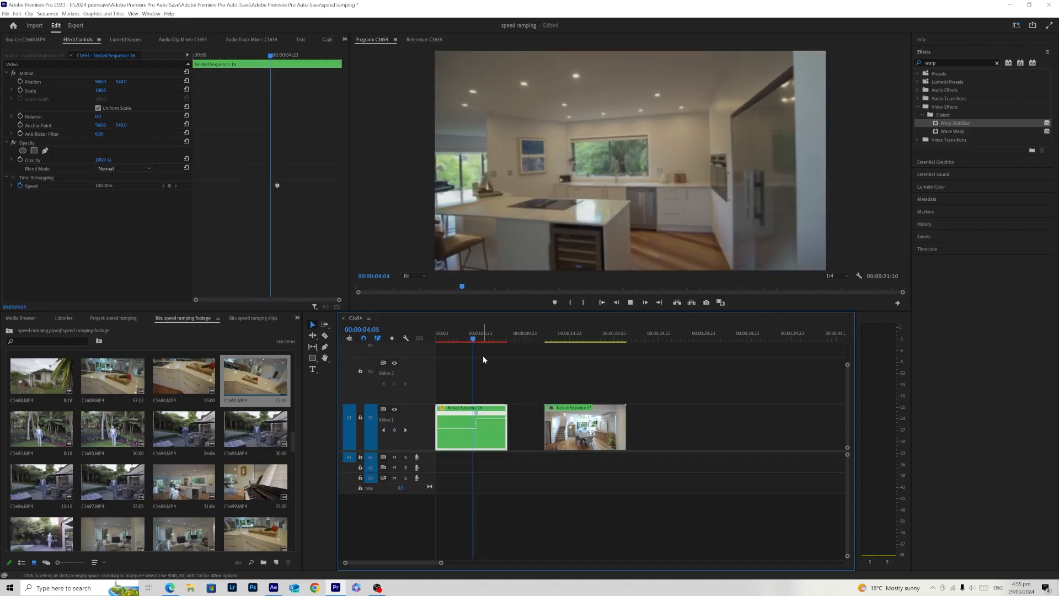
key(space)
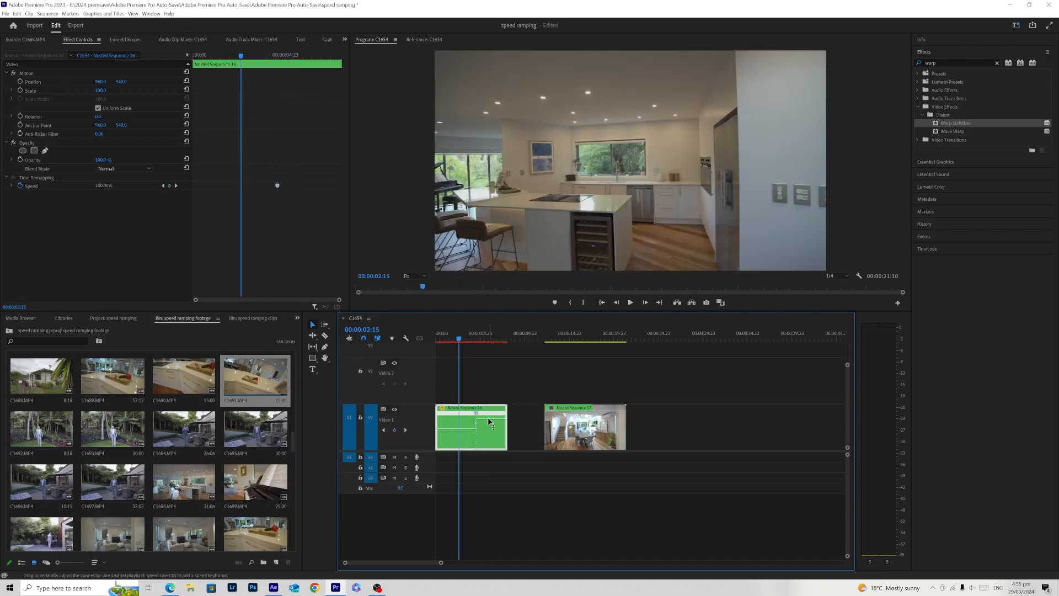
- Raise the kitchen clip's speed after the keyframe to about 701%, playing back the acceleration to judge it
drag(489, 411, 490, 411)
key(space)
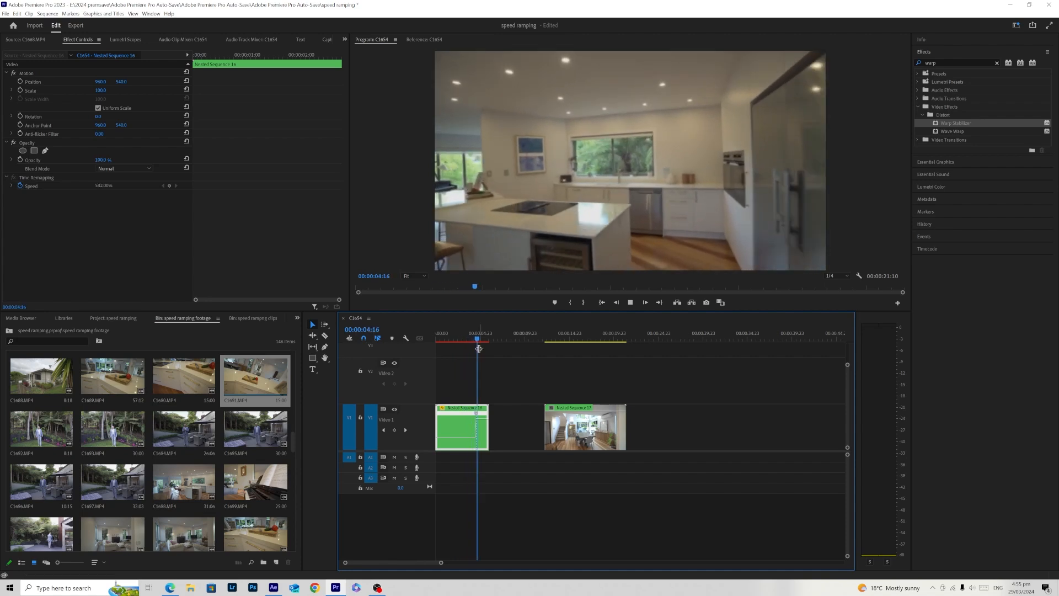
click(470, 335)
key(space)
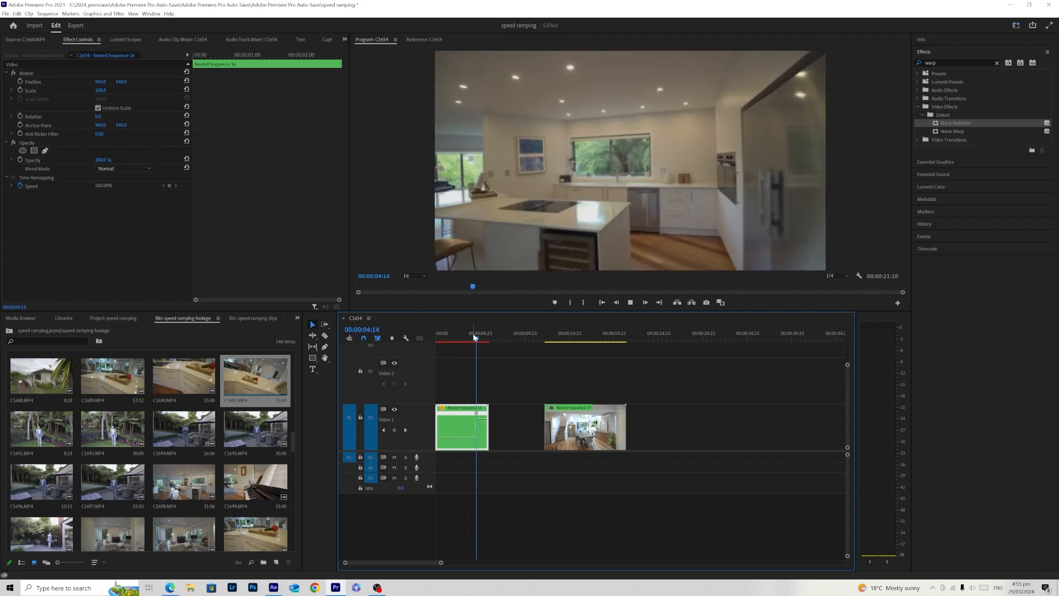
click(477, 334)
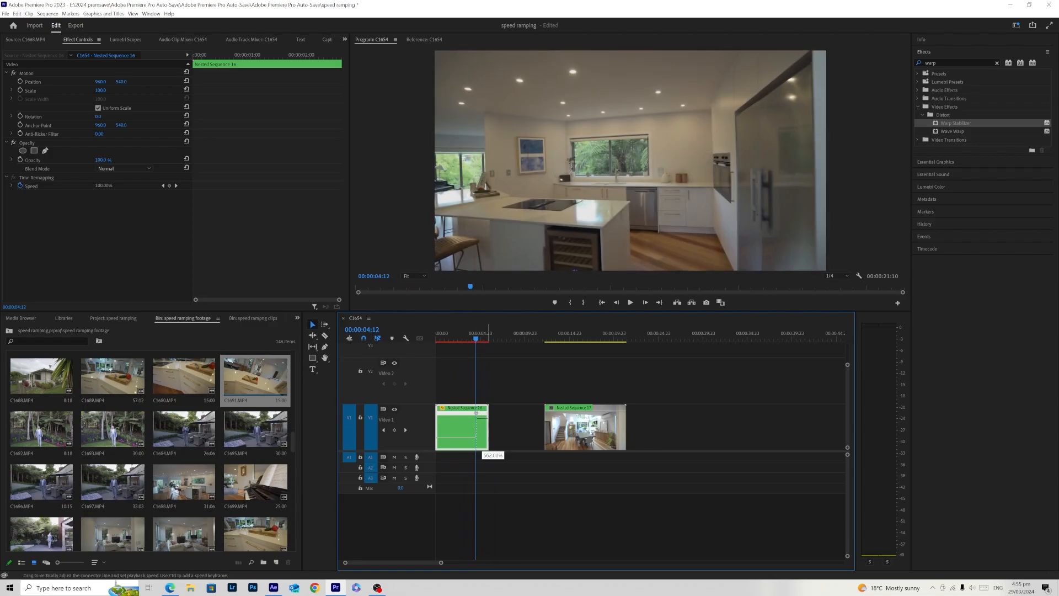
drag(481, 416, 482, 414)
drag(477, 334, 474, 333)
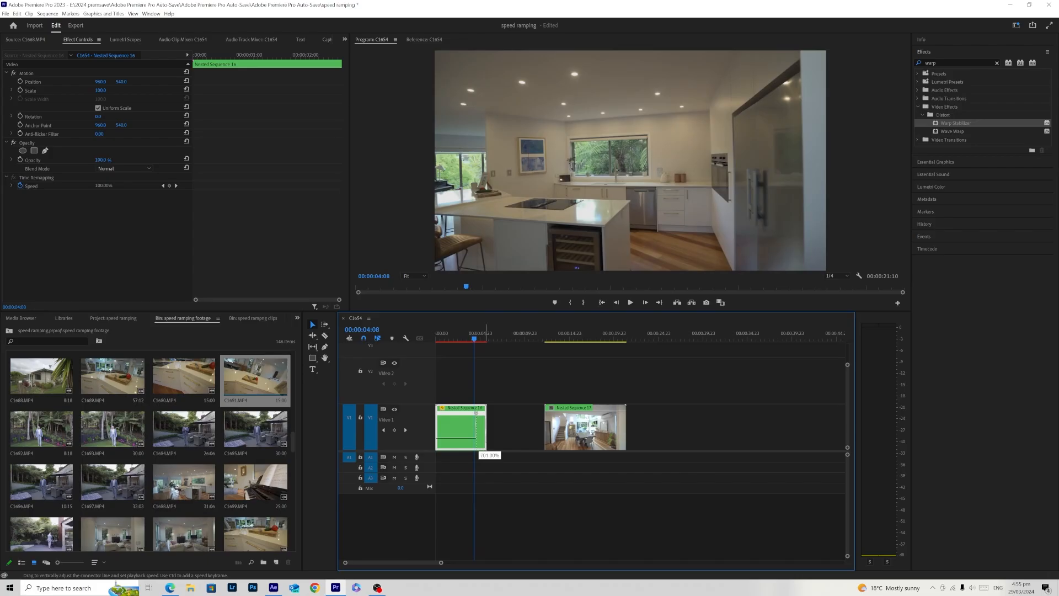
- Move the nested dining room clip against the kitchen clip's end and show its Time Remapping speed keyframes
drag(580, 427, 522, 427)
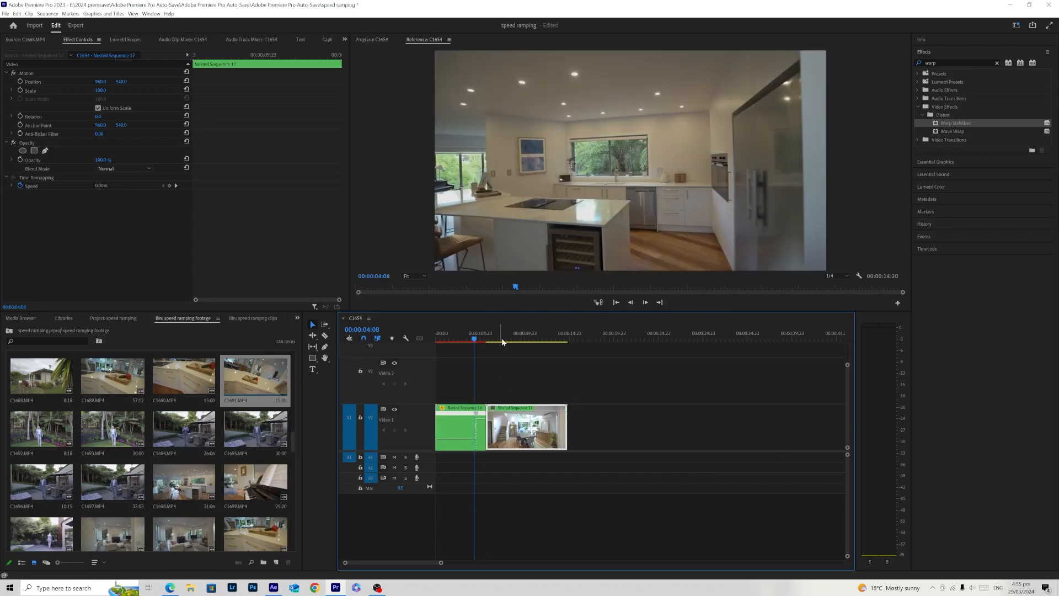
right_click(522, 427)
mouse_move(579, 420)
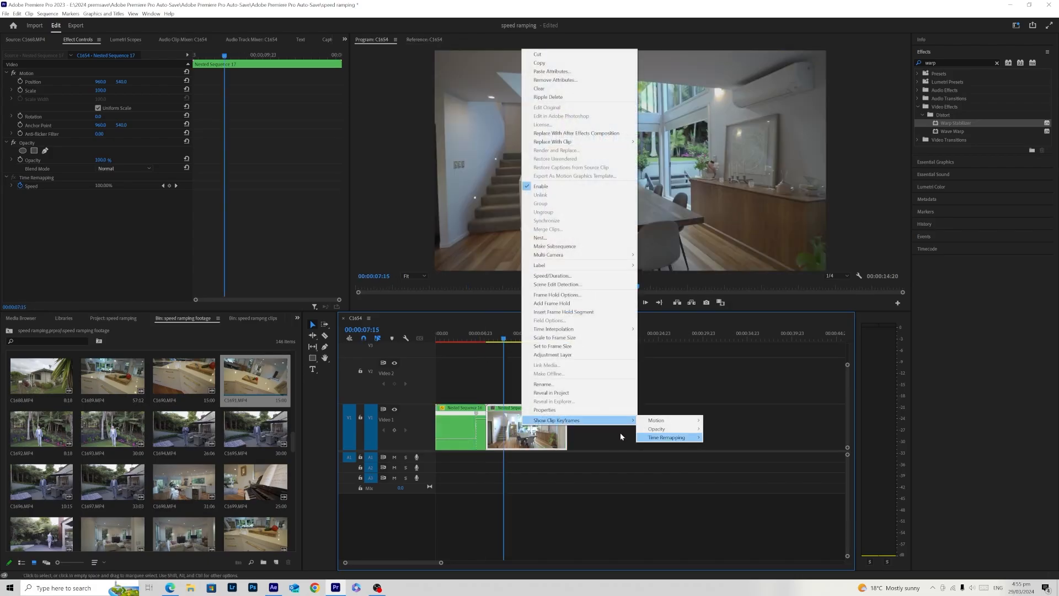
mouse_move(656, 439)
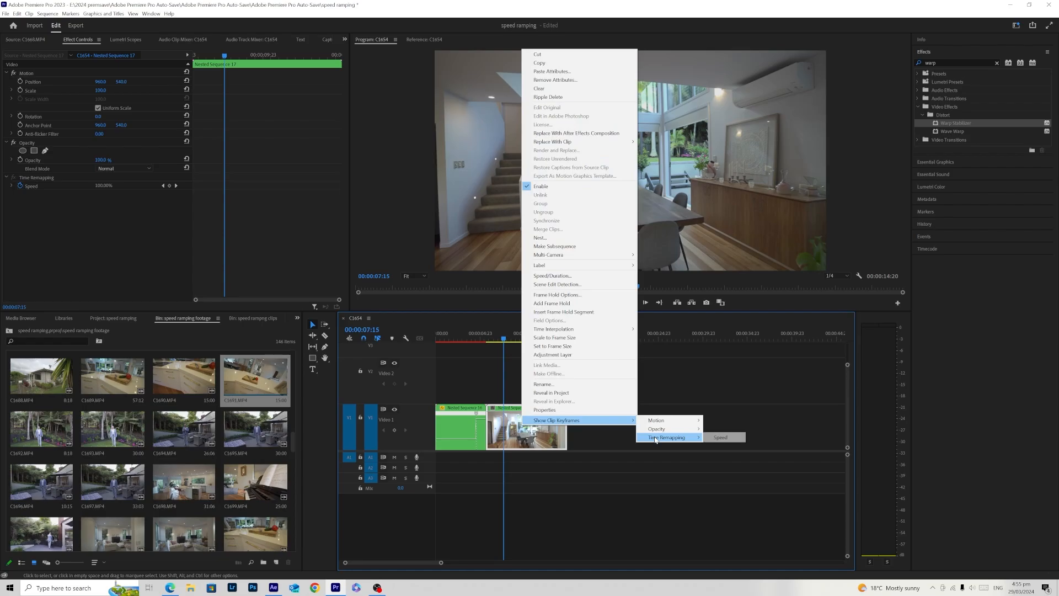
click(716, 438)
- Add a speed keyframe to the dining room clip at 00:00:07:22 and raise the speed before it to match the kitchen clip's fast section
drag(502, 339, 506, 340)
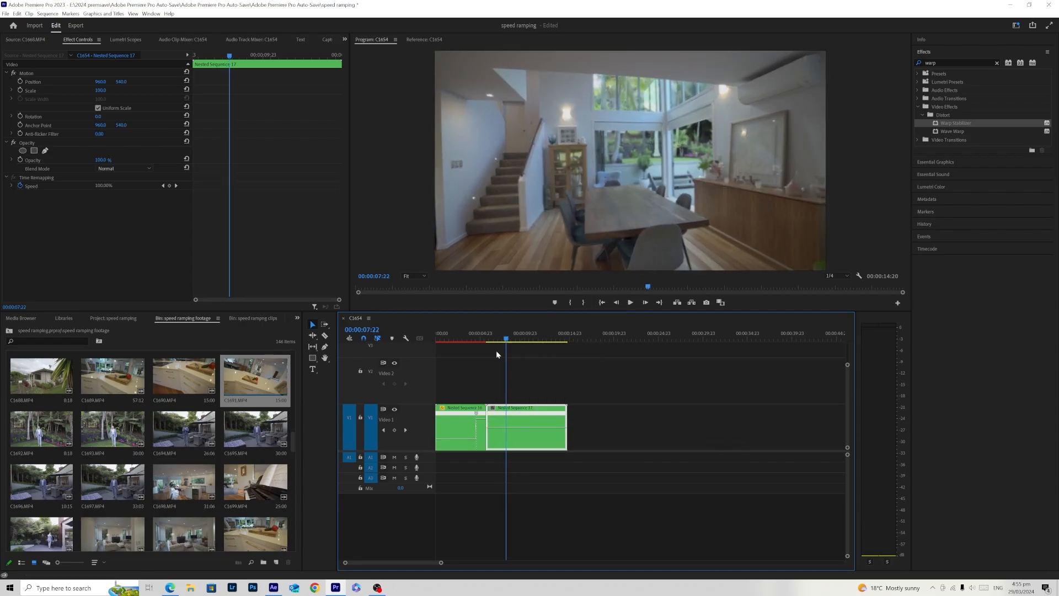
click(395, 430)
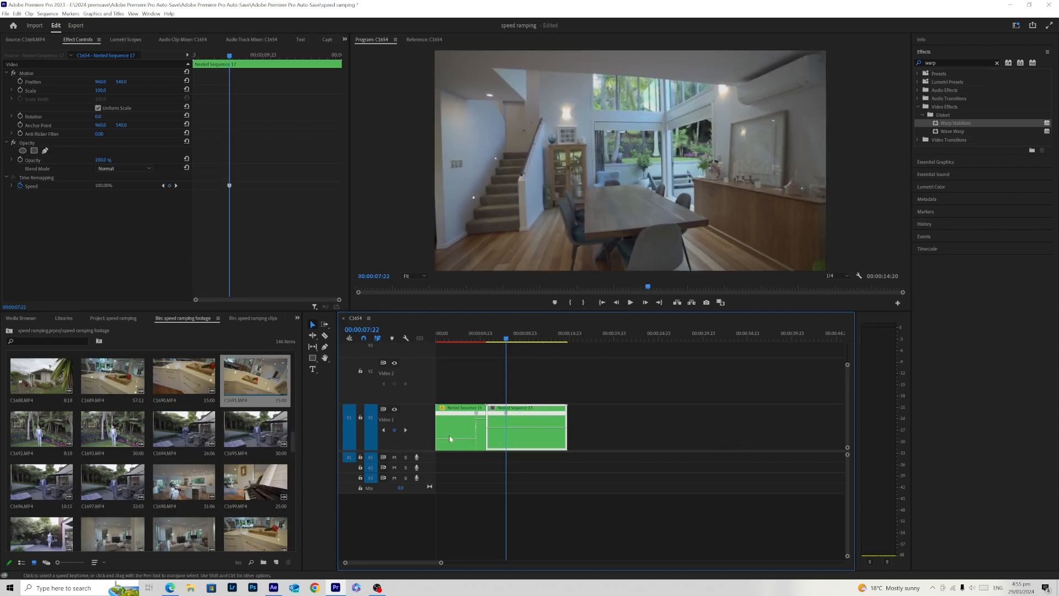
drag(507, 339, 503, 341)
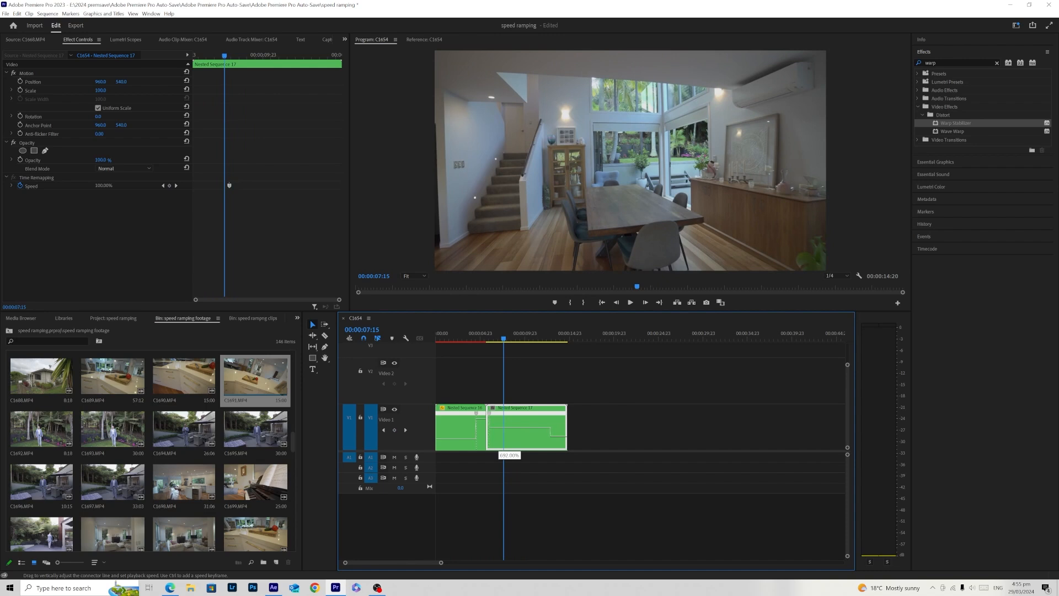
drag(441, 563, 420, 567)
click(518, 500)
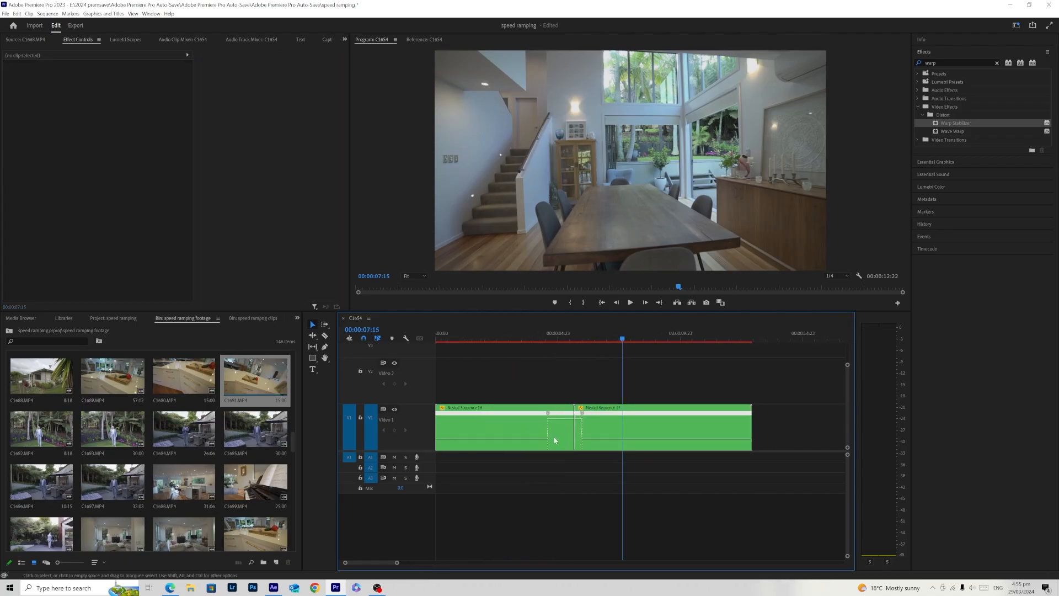
- Play the cut between the kitchen and dining room clips repeatedly to examine the abrupt speed change
click(533, 337)
key(space)
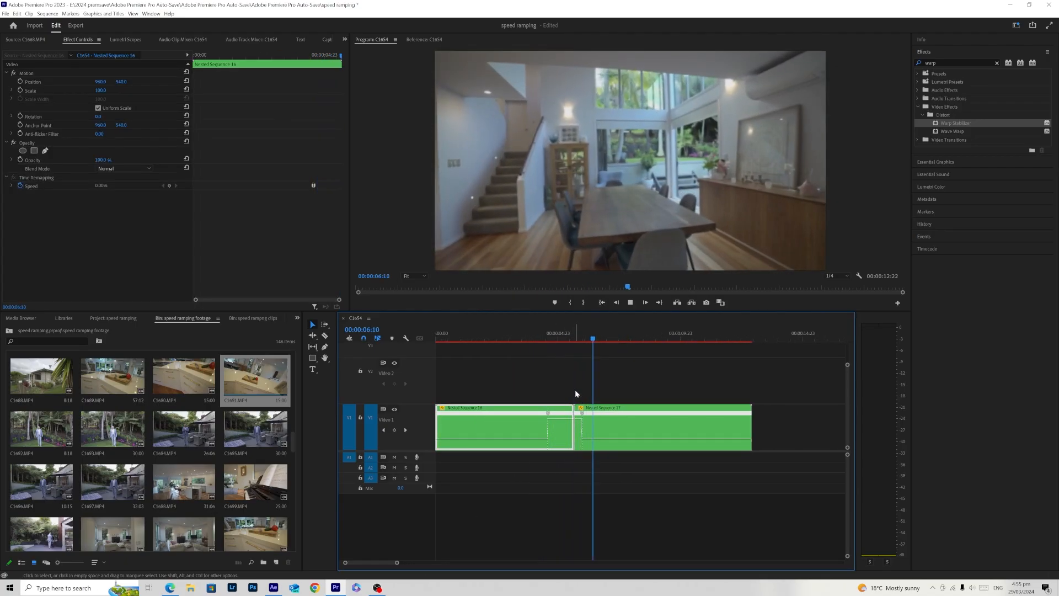
click(525, 337)
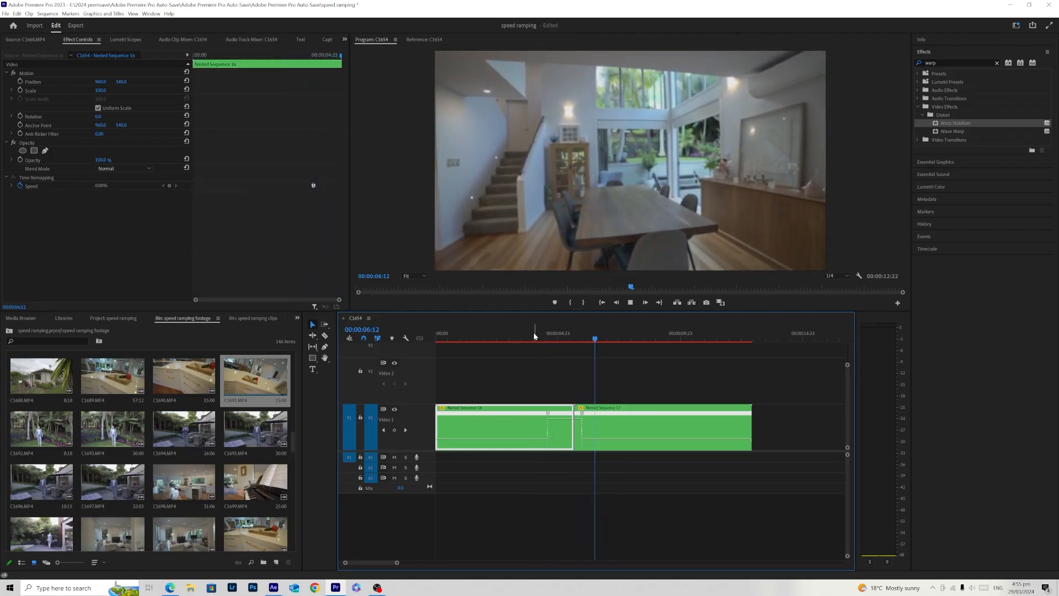
click(533, 338)
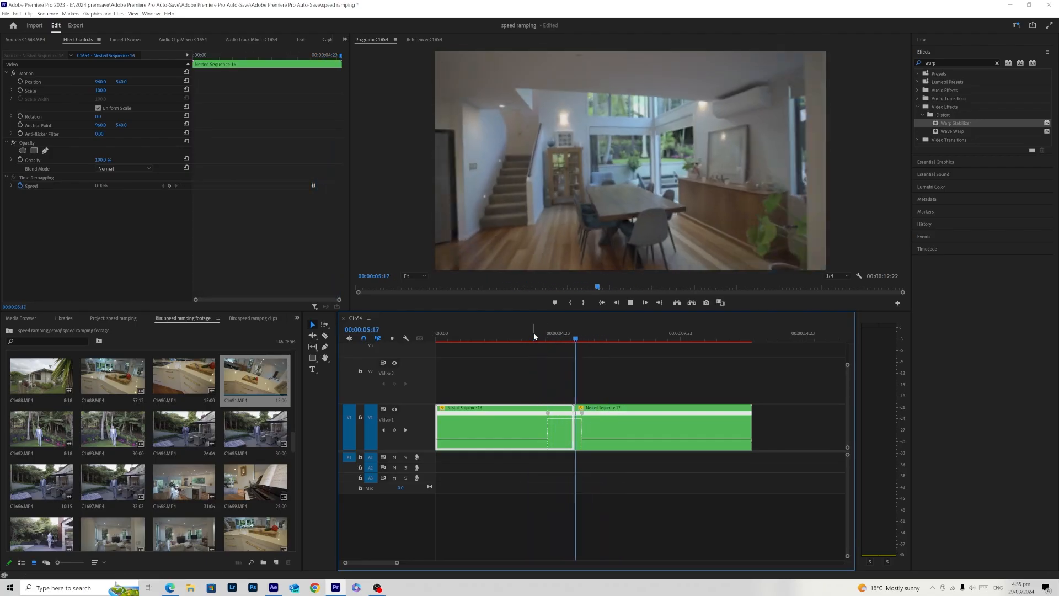
click(532, 337)
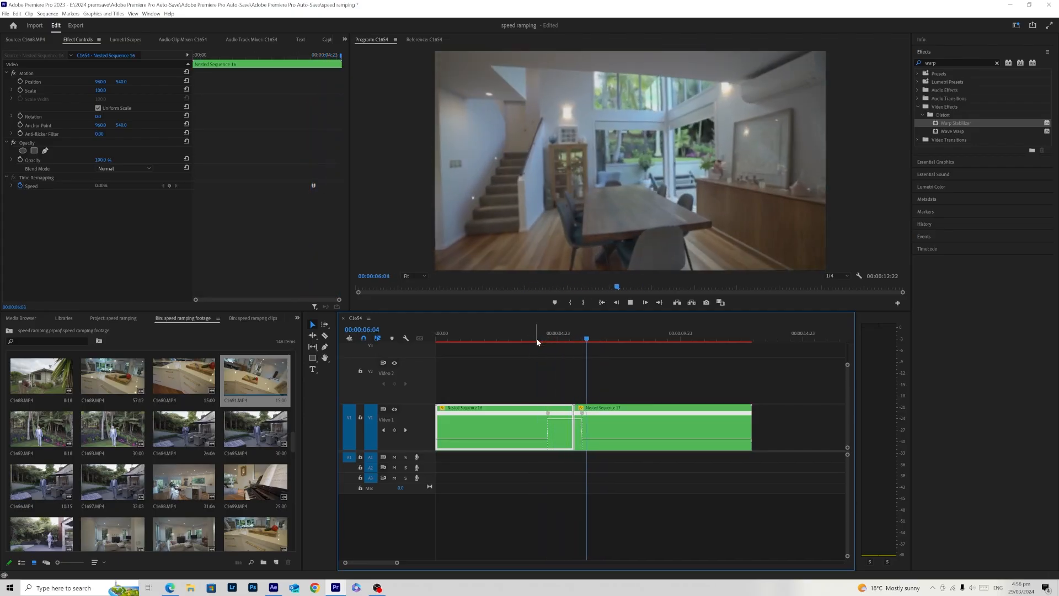
click(536, 339)
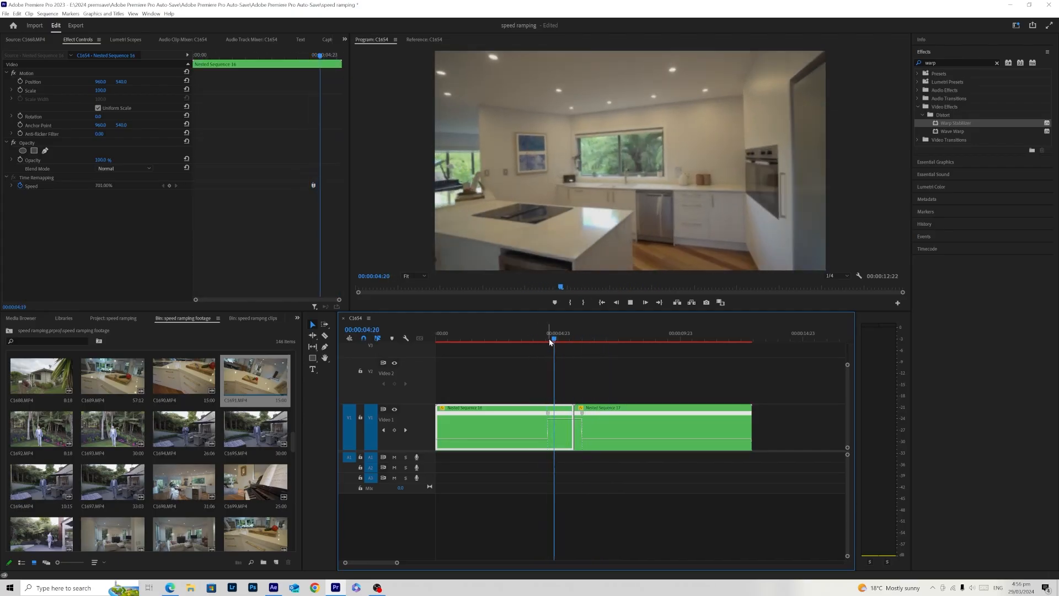
click(532, 336)
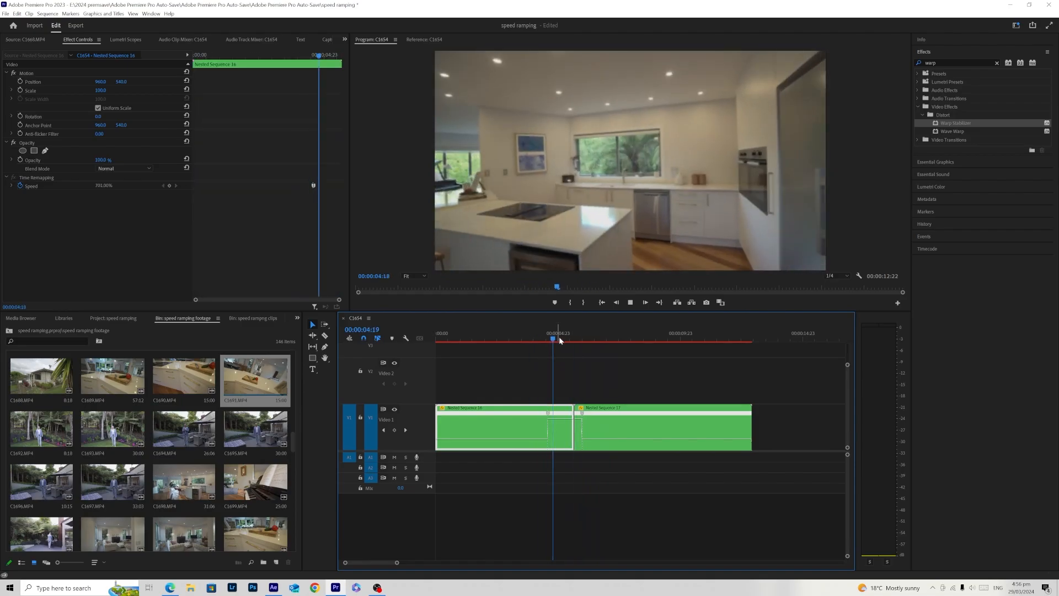
drag(600, 339, 505, 366)
click(568, 381)
key(space)
drag(544, 331, 541, 353)
click(573, 380)
- Split the kitchen clip's speed keyframe into a gradual ramp up towards the clip's end, and play back the transition
drag(550, 413, 558, 415)
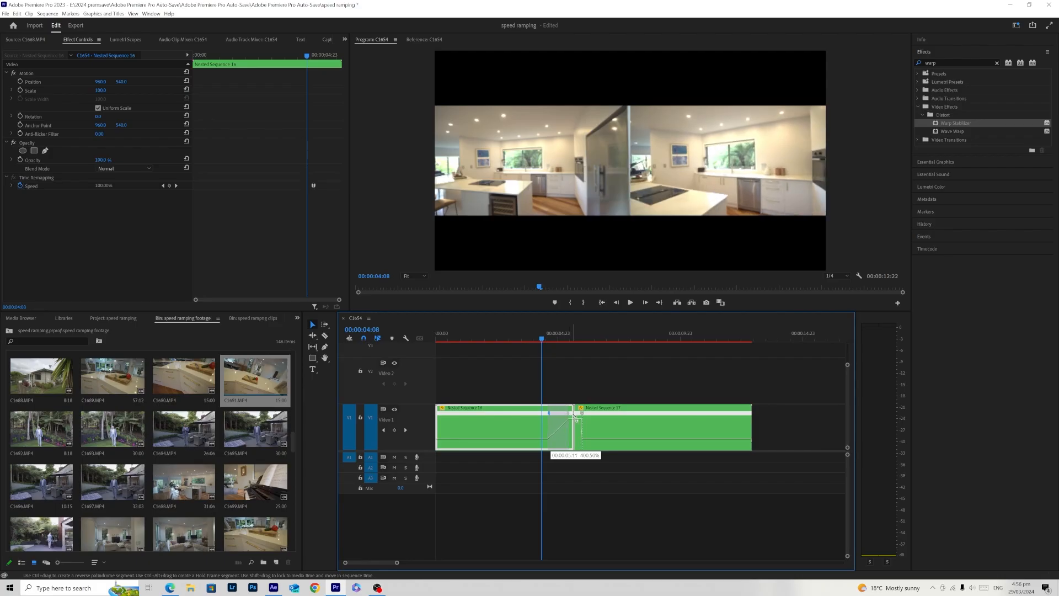
drag(576, 418, 576, 417)
click(543, 335)
click(543, 375)
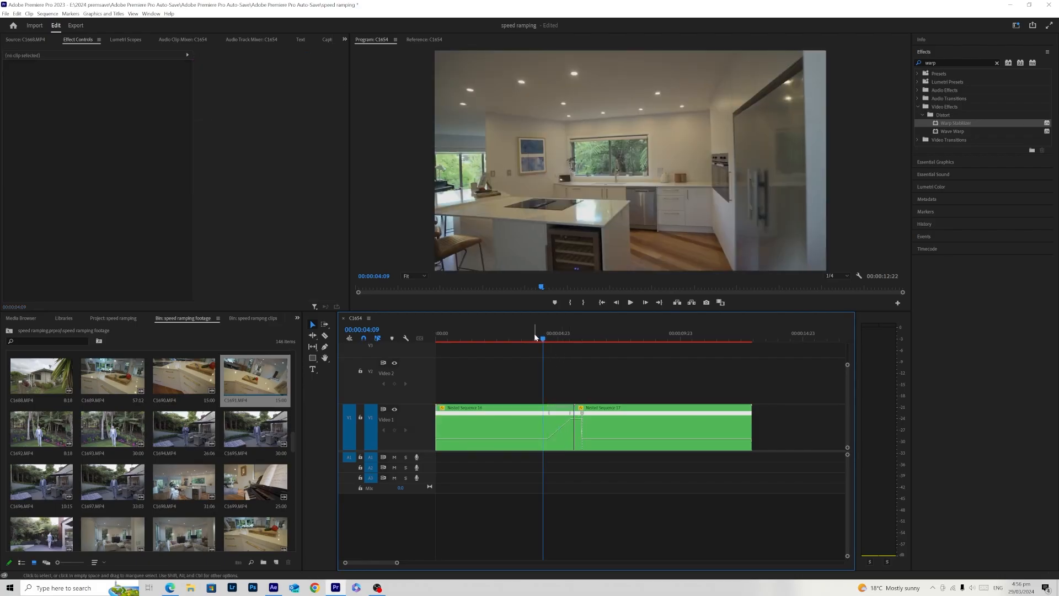
key(space)
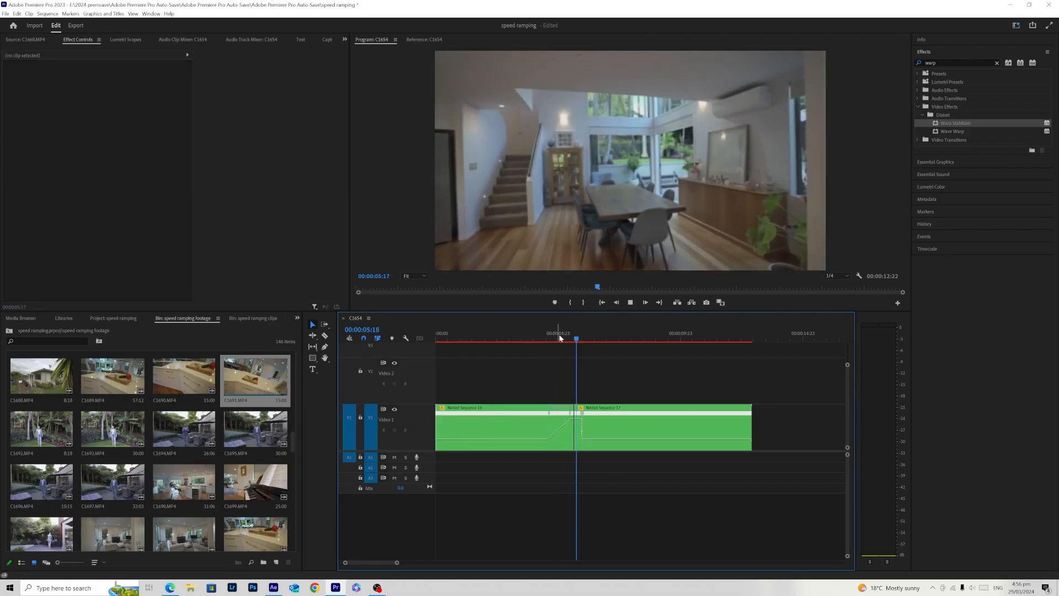
click(536, 336)
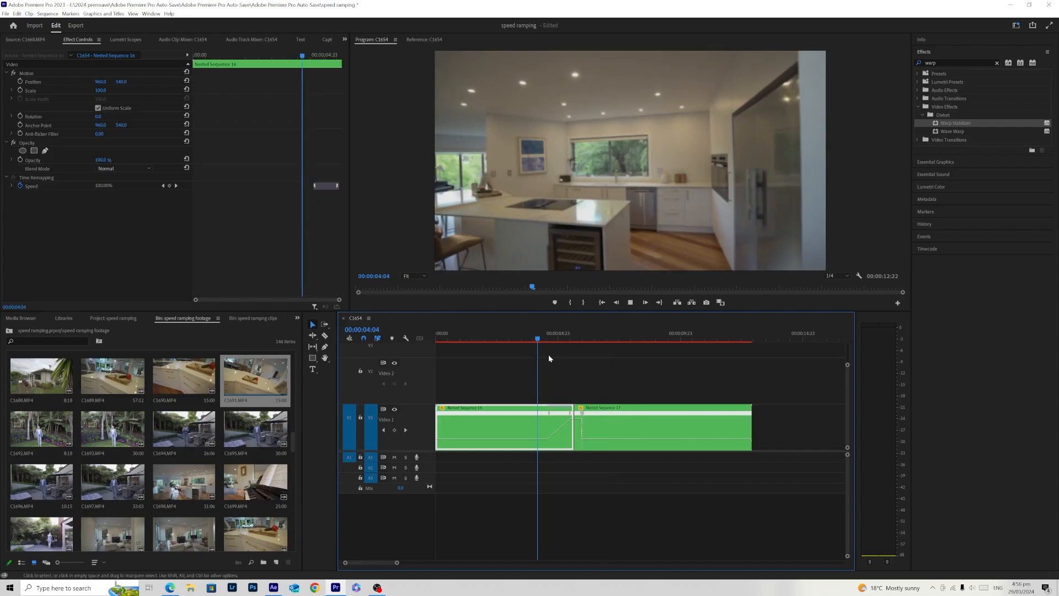
key(space)
key(space)
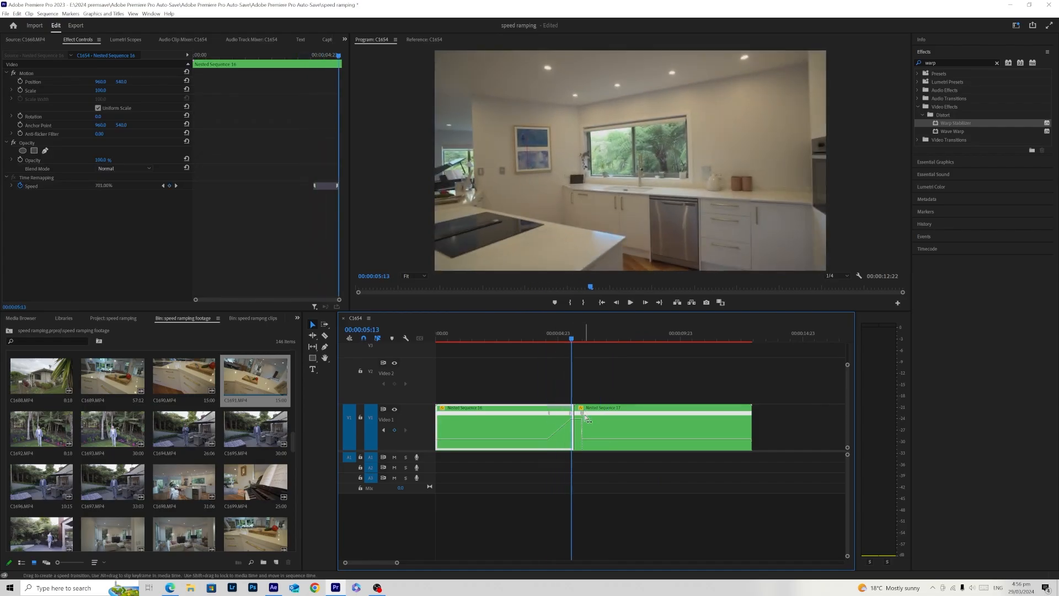
- Split the dining room clip's speed keyframe into a gradual ramp down to normal speed, and play back the transition
drag(586, 418, 590, 418)
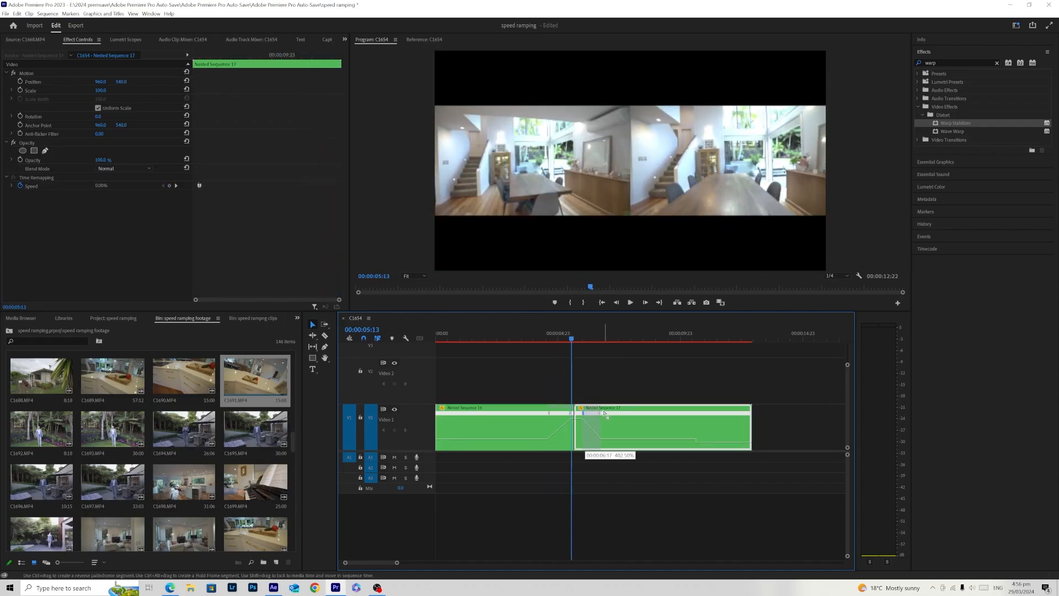
drag(604, 413, 605, 415)
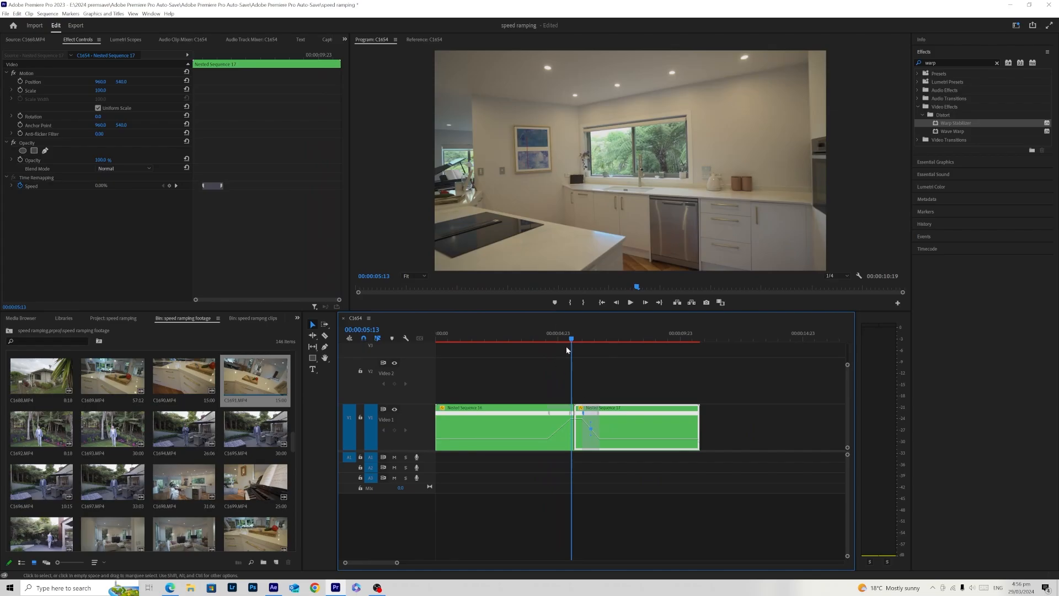
click(534, 335)
key(space)
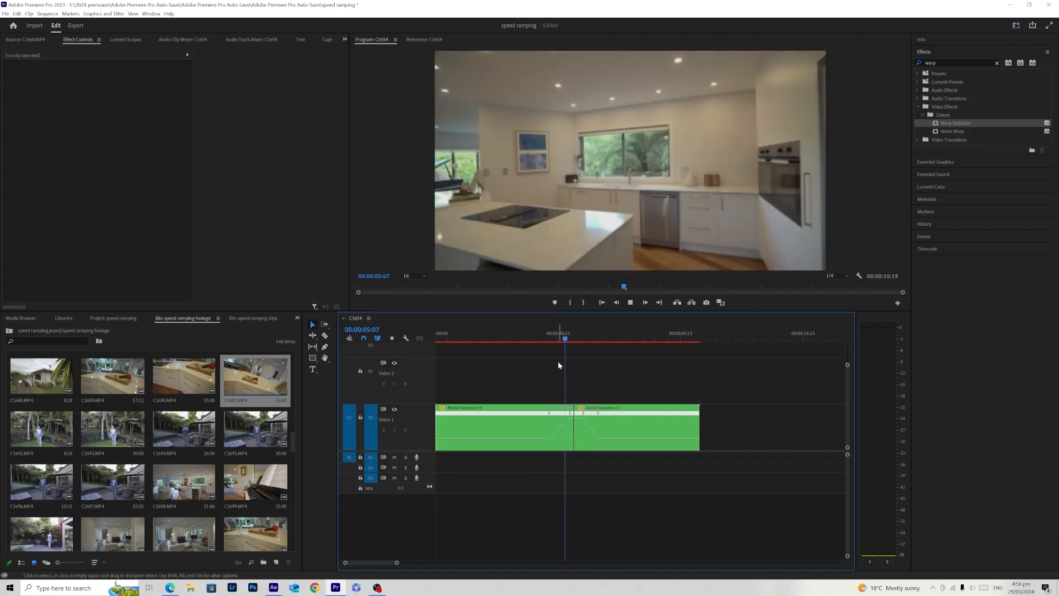
key(space)
key(space)
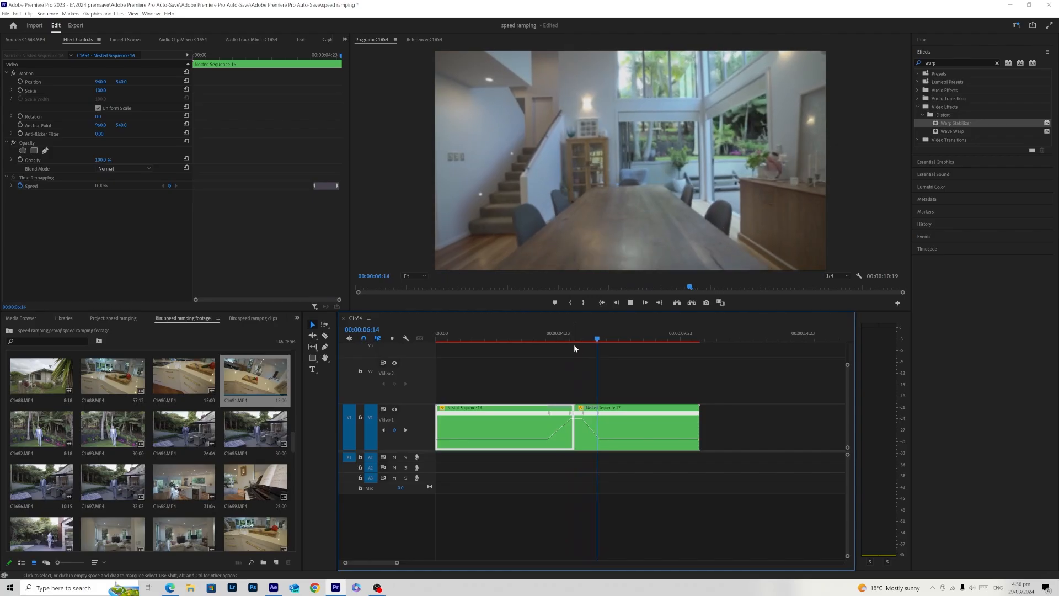
- Extend the speed ramps to meet at the cut between the two clips, and play back the transition
click(540, 336)
drag(582, 414, 573, 420)
drag(566, 335, 547, 337)
key(space)
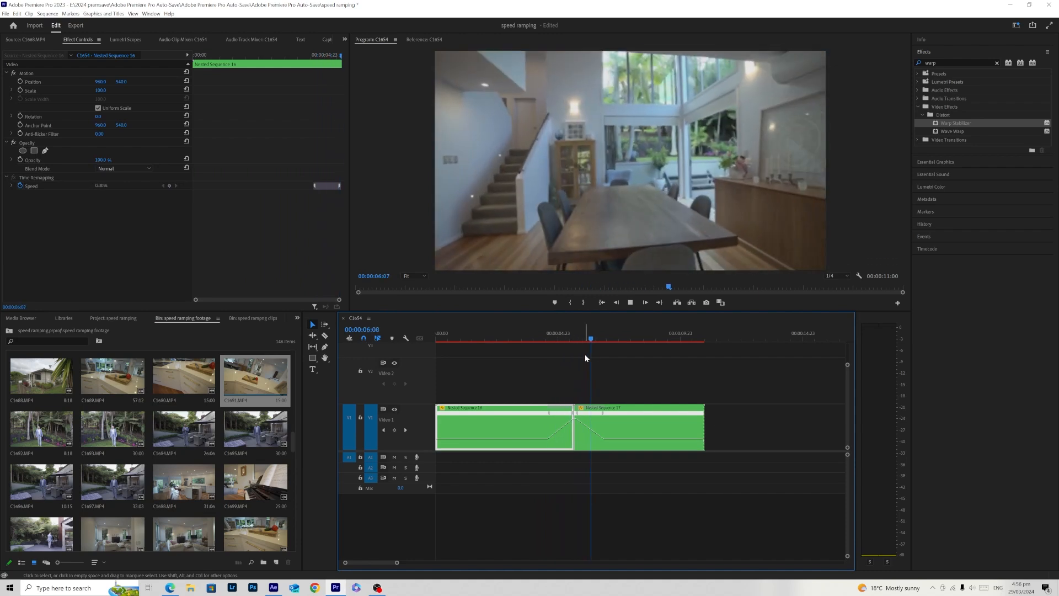
click(548, 338)
drag(548, 338, 530, 337)
- Ease the kitchen clip's speed ramp into a smooth curve with its Bezier handle, undoing an unwanted adjustment
click(556, 399)
click(550, 413)
drag(560, 421, 570, 420)
key(ctrl+z)
click(561, 414)
click(556, 413)
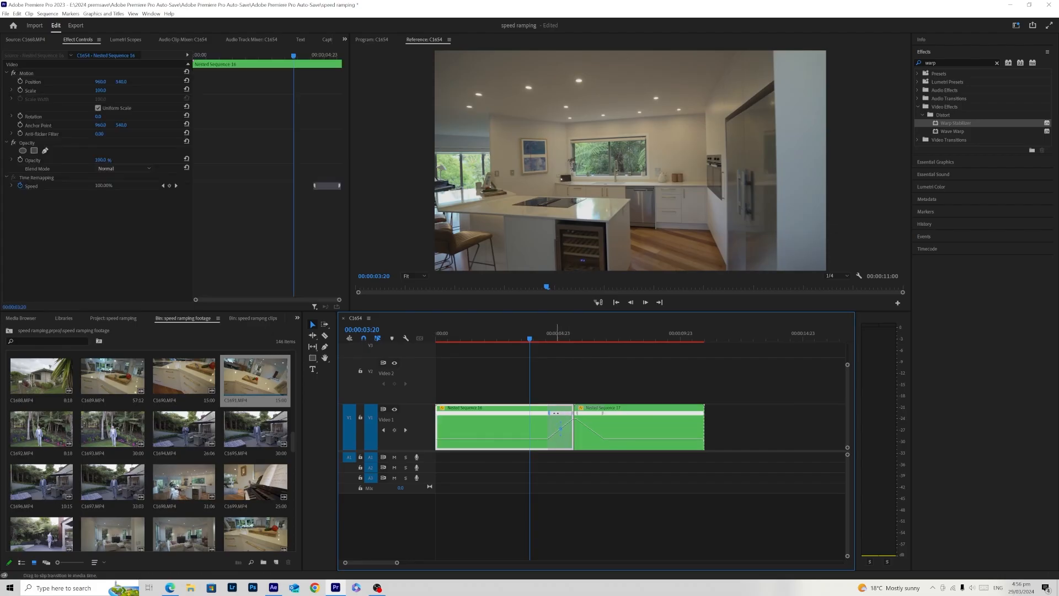
- Ease the dining room clip's speed ramp into a smooth curve with its Bezier handle, and play back the transition
click(596, 421)
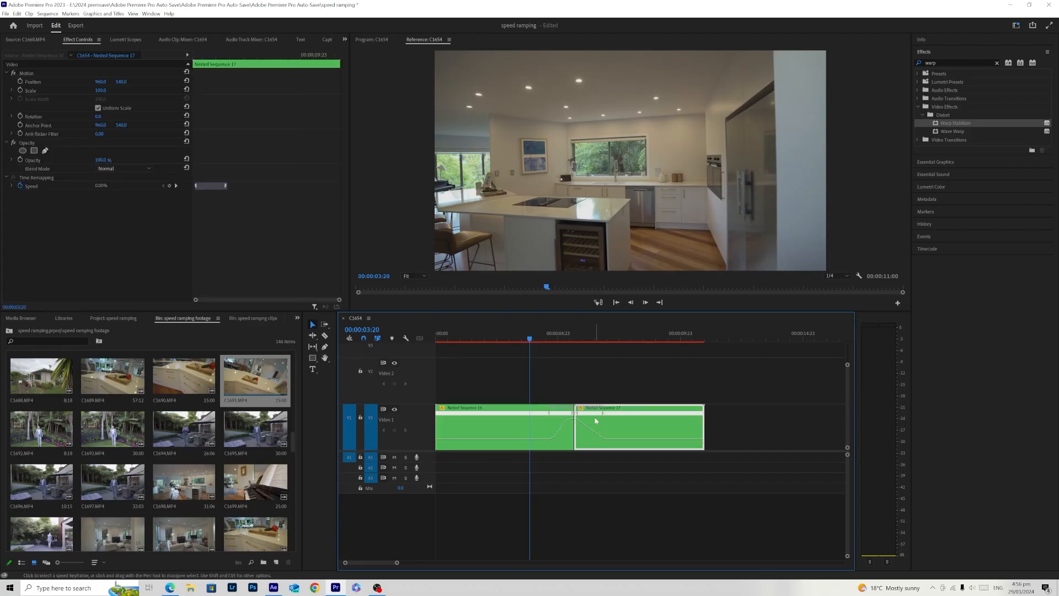
click(588, 335)
click(589, 413)
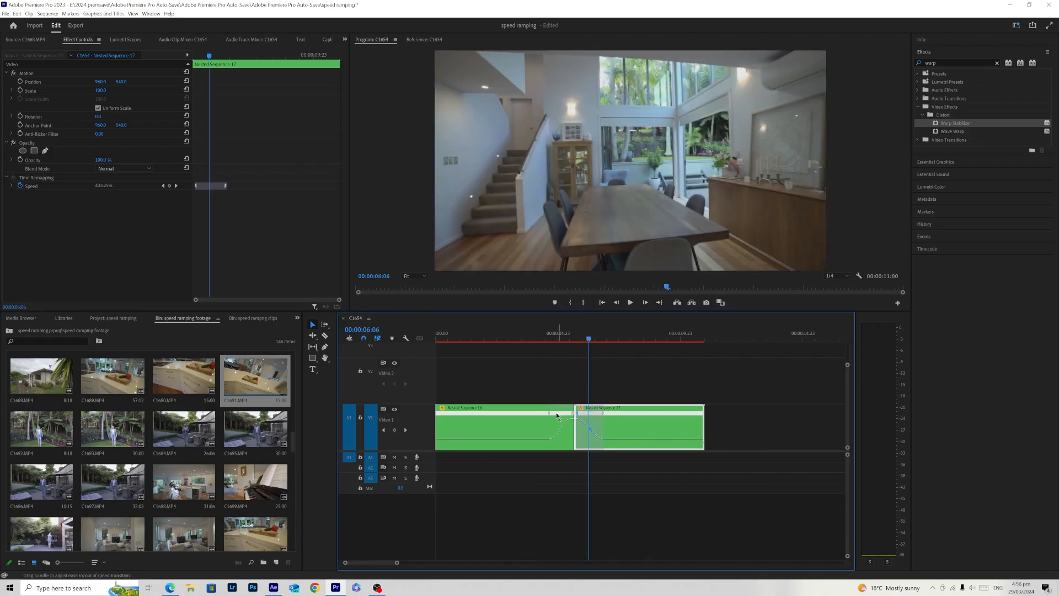
click(538, 422)
click(532, 336)
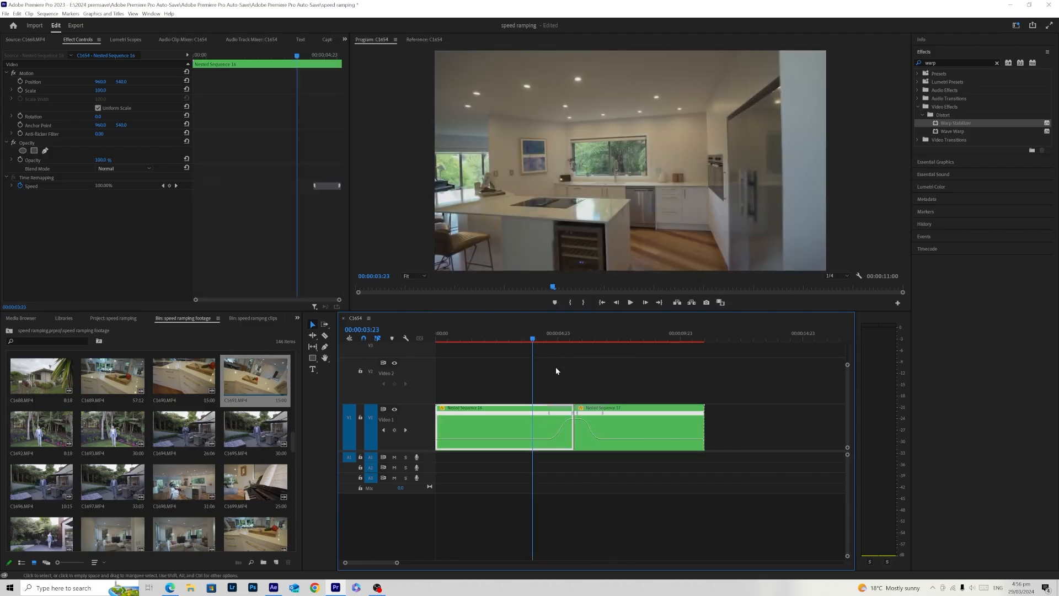
click(559, 372)
key(space)
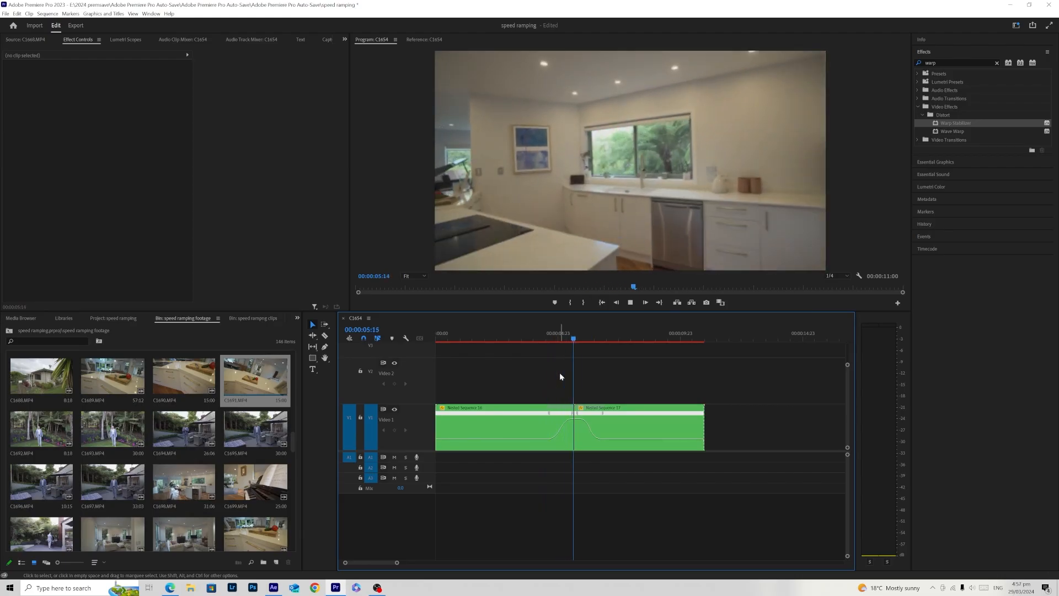
- Lengthen the dining room clip's speed ramp by moving its end keyframe later in time, and play back the cut
drag(578, 336, 539, 355)
drag(602, 413, 608, 417)
click(576, 354)
click(572, 333)
key(space)
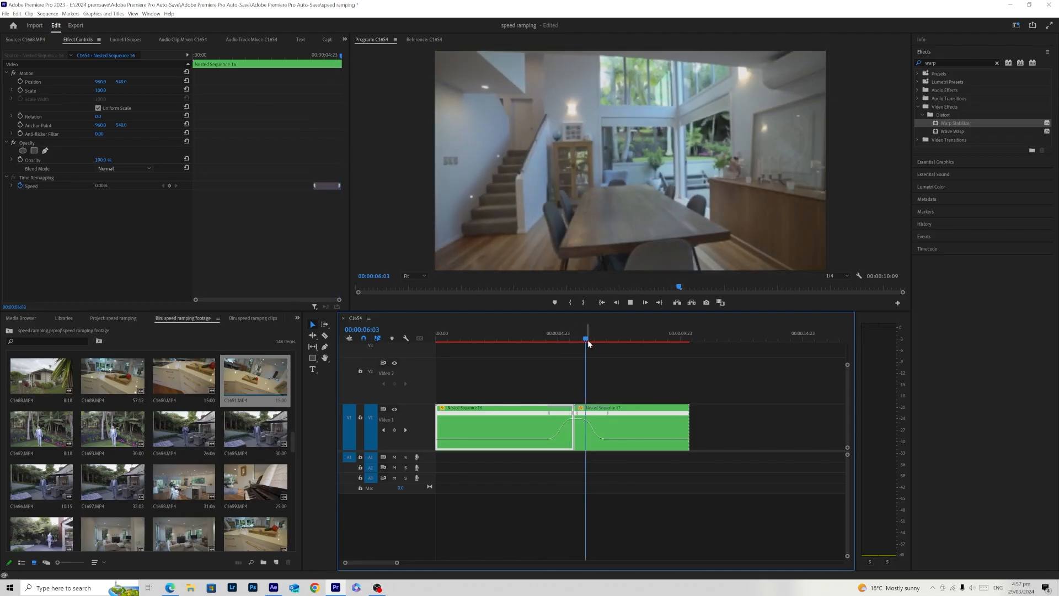
- Shorten the dining room clip's speed ramp by moving its end keyframe closer to the cut, and play back the transition
drag(575, 335, 556, 335)
drag(608, 414, 593, 422)
key(space)
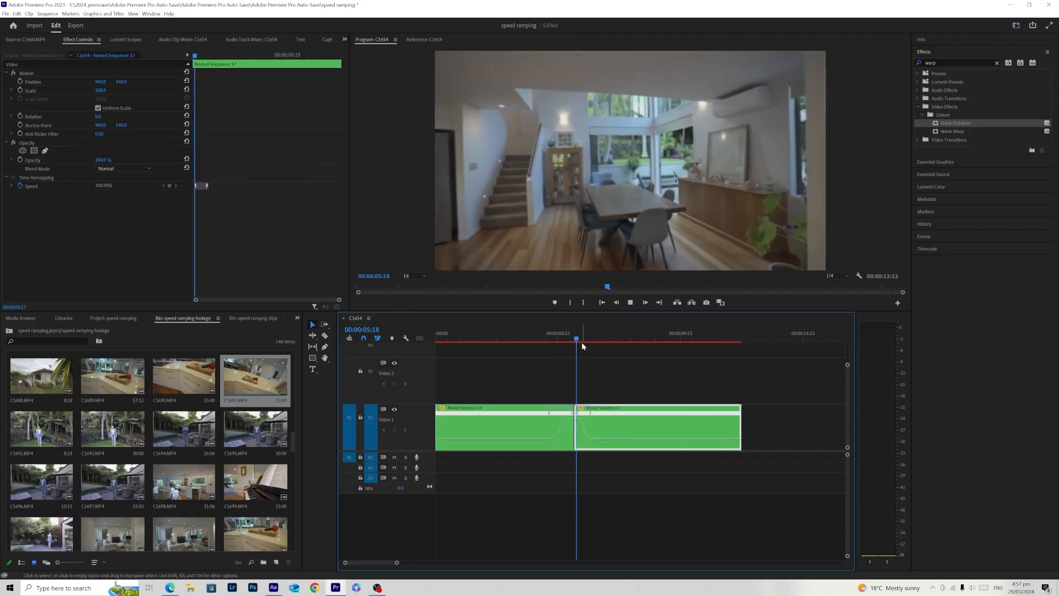
- Try shortening the kitchen clip's speed ramp by moving its start keyframe closer to the cut, and play back the transition
drag(583, 338, 545, 356)
drag(558, 414, 561, 414)
key(space)
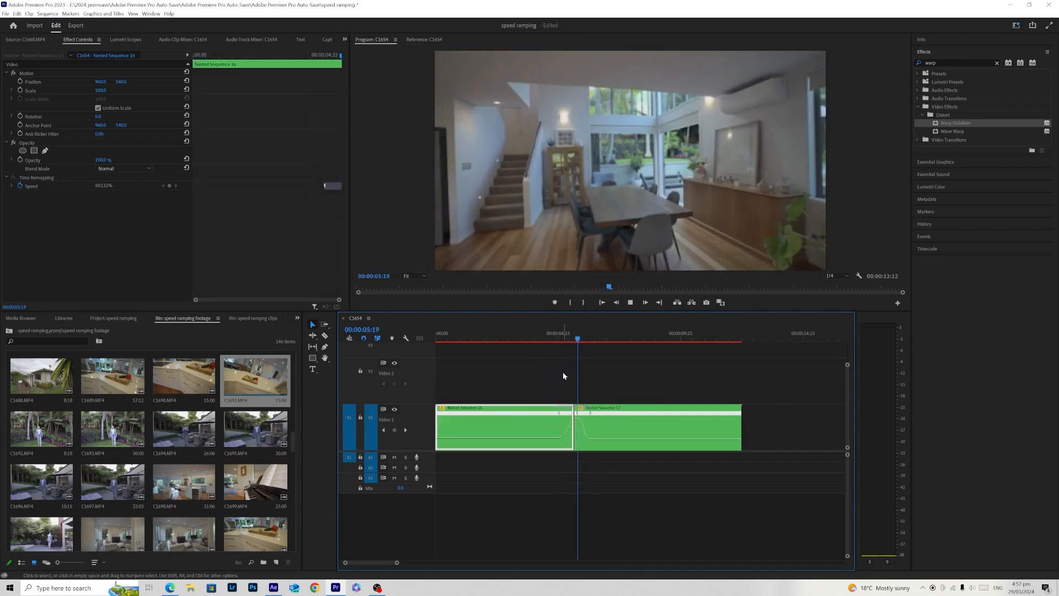
key(space)
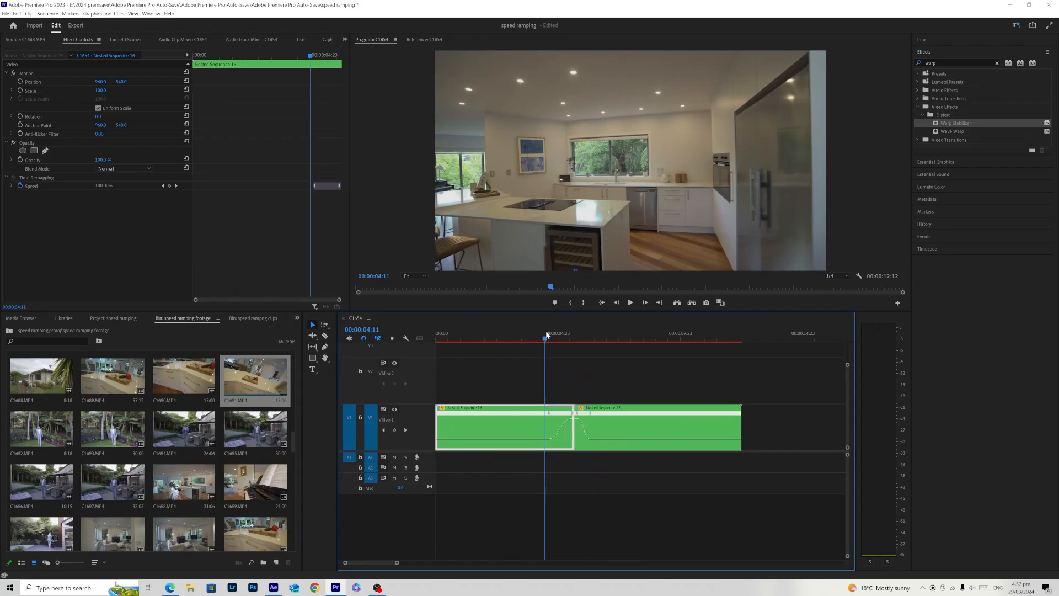
- Review the speed-ramped transition from the kitchen to the dining room in playback, with the ramp curves enlarged in the timeline
key(space)
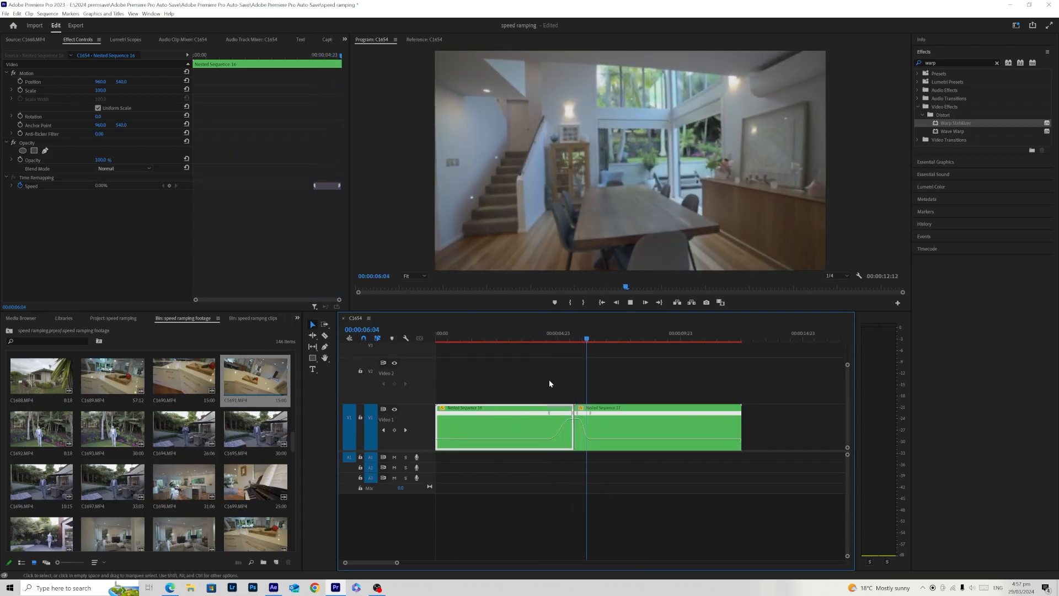
click(537, 333)
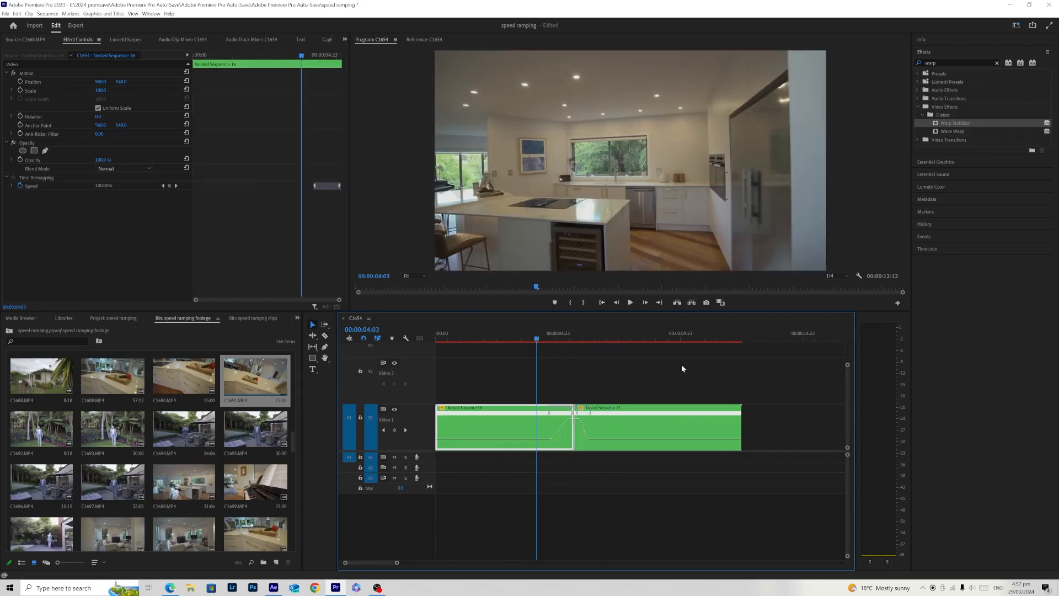
mouse_move(847, 365)
mouse_down()
mouse_move(847, 346)
mouse_move(844, 357)
mouse_up()
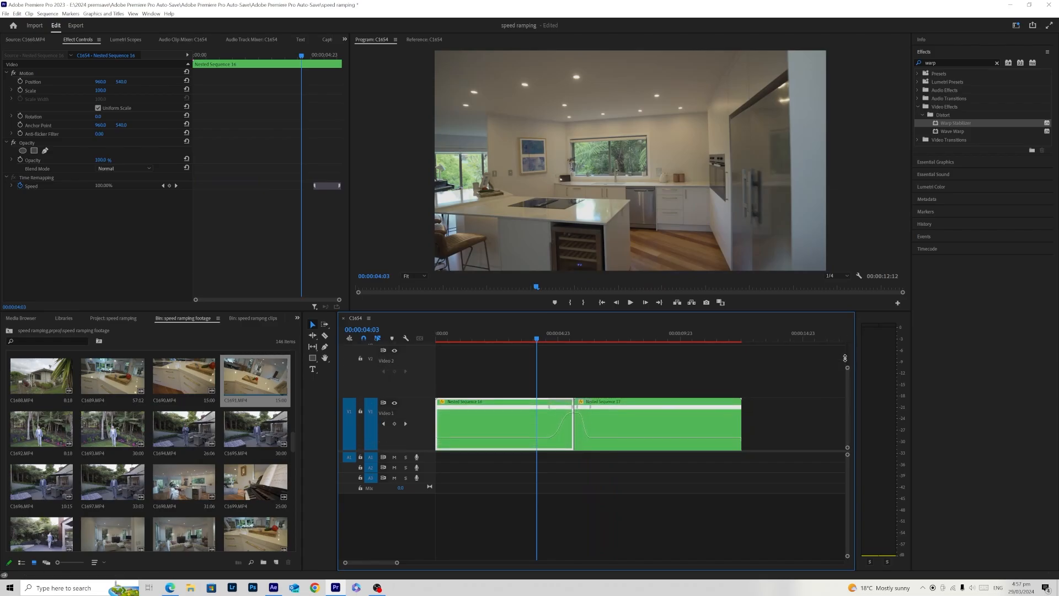
mouse_move(398, 563)
mouse_down()
mouse_move(413, 563)
mouse_move(387, 563)
mouse_up()
click(570, 522)
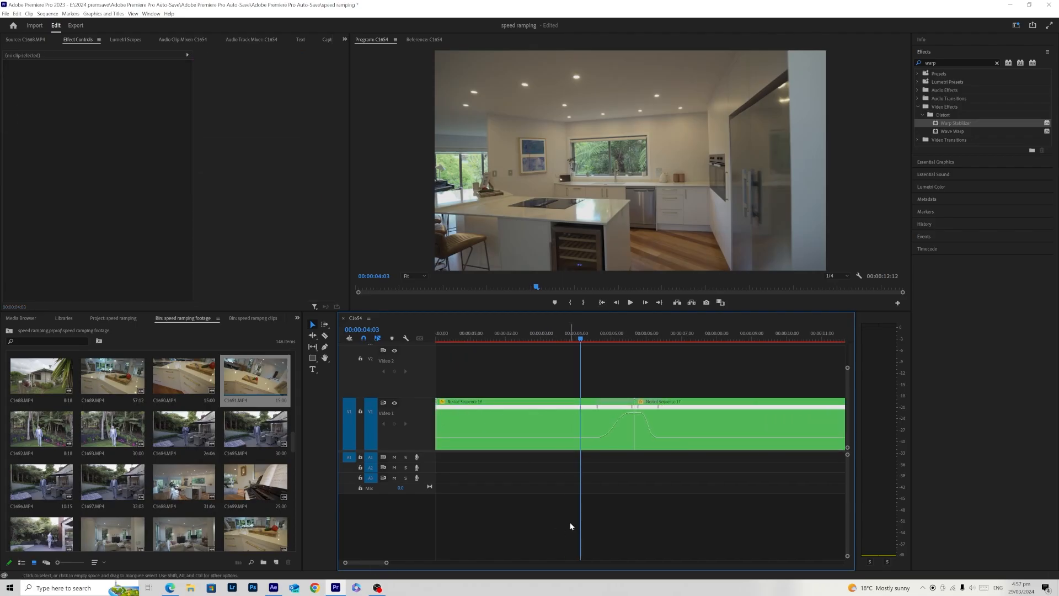
key(space)
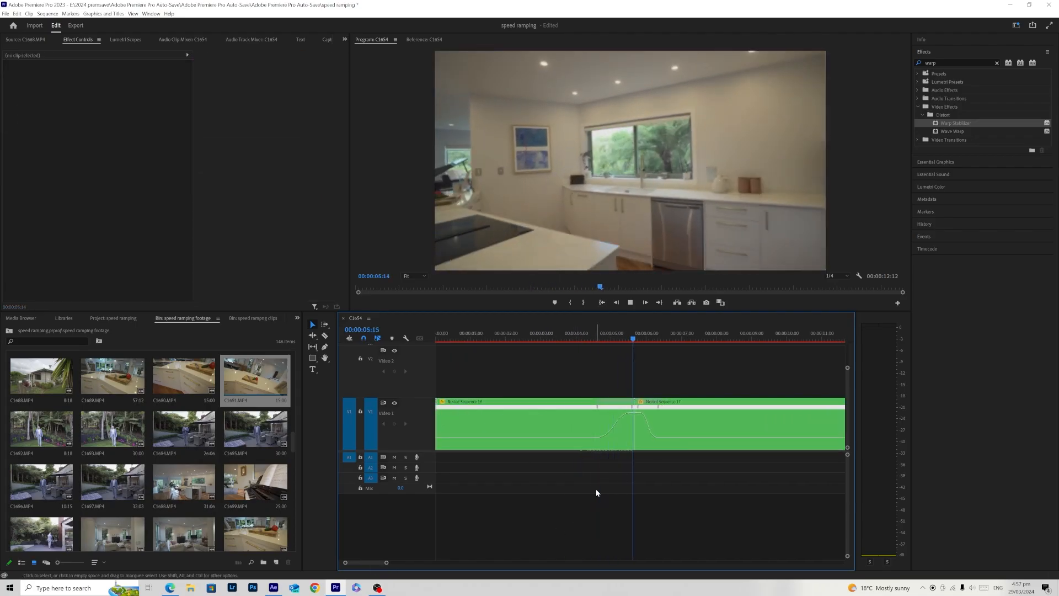
click(585, 338)
click(649, 504)
key(space)
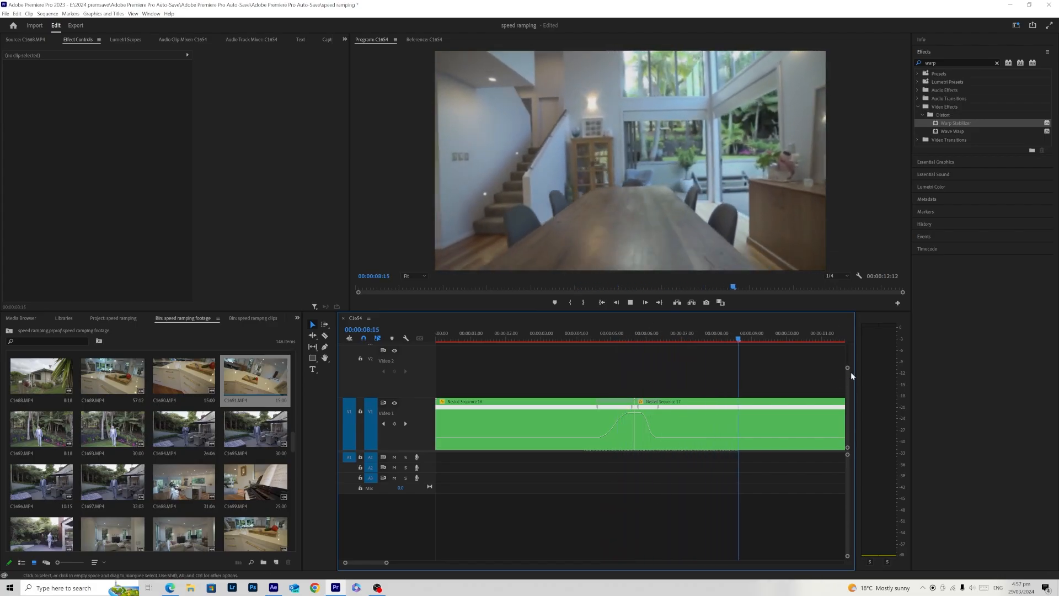
- Return the playhead to the start of the sequence and save the project
drag(847, 368, 848, 345)
drag(386, 563, 477, 563)
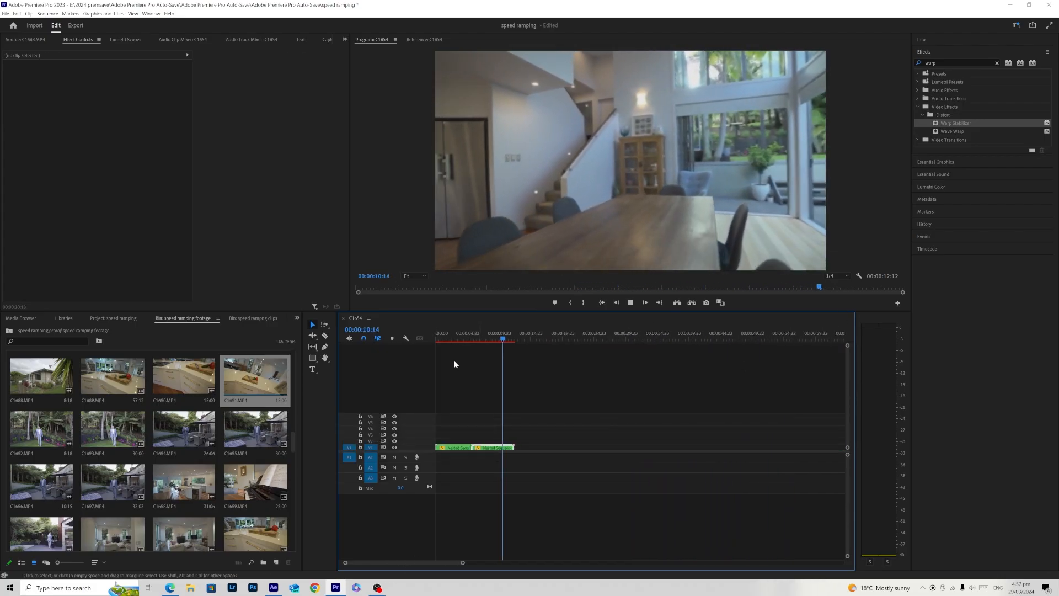
key(space)
drag(456, 337, 430, 345)
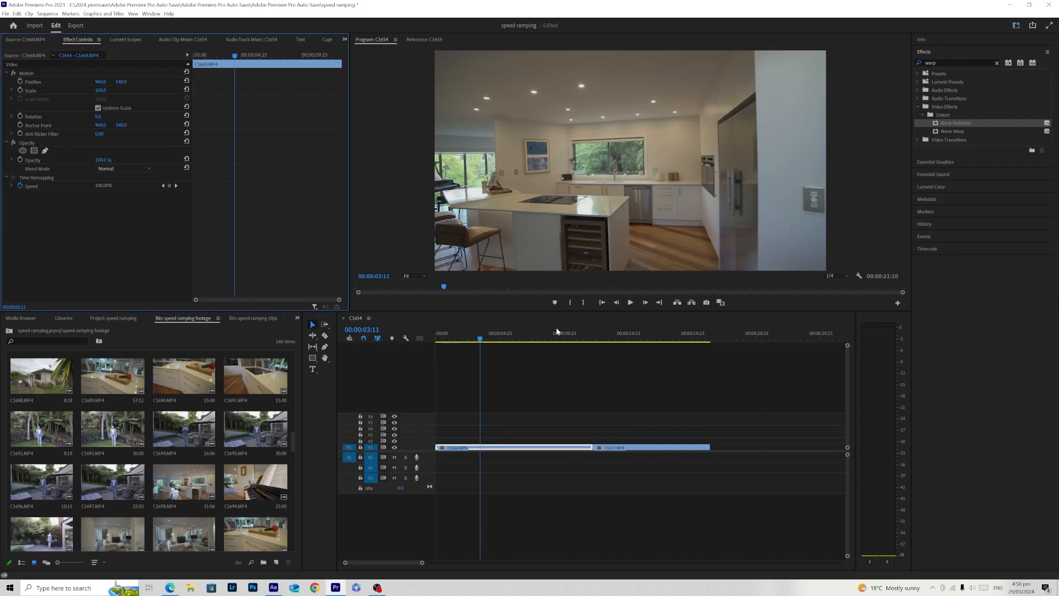
drag(483, 337, 381, 352)
click(600, 488)
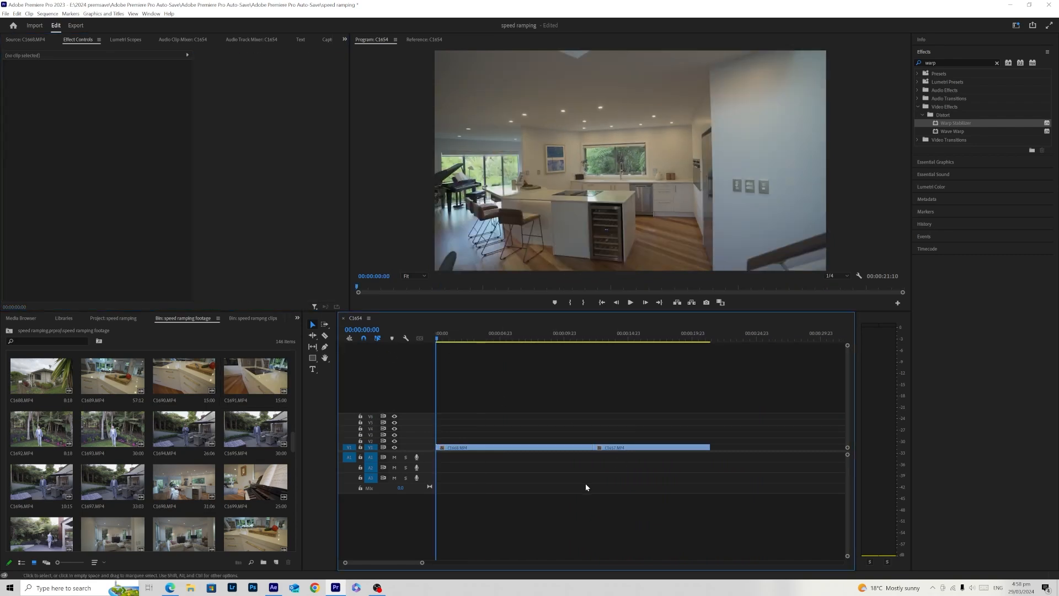
click(510, 447)
click(542, 504)
key(ctrl+s)
- Replace both clips in the sequence with an After Effects composition
drag(422, 563, 466, 562)
drag(447, 336, 434, 361)
drag(625, 474, 458, 420)
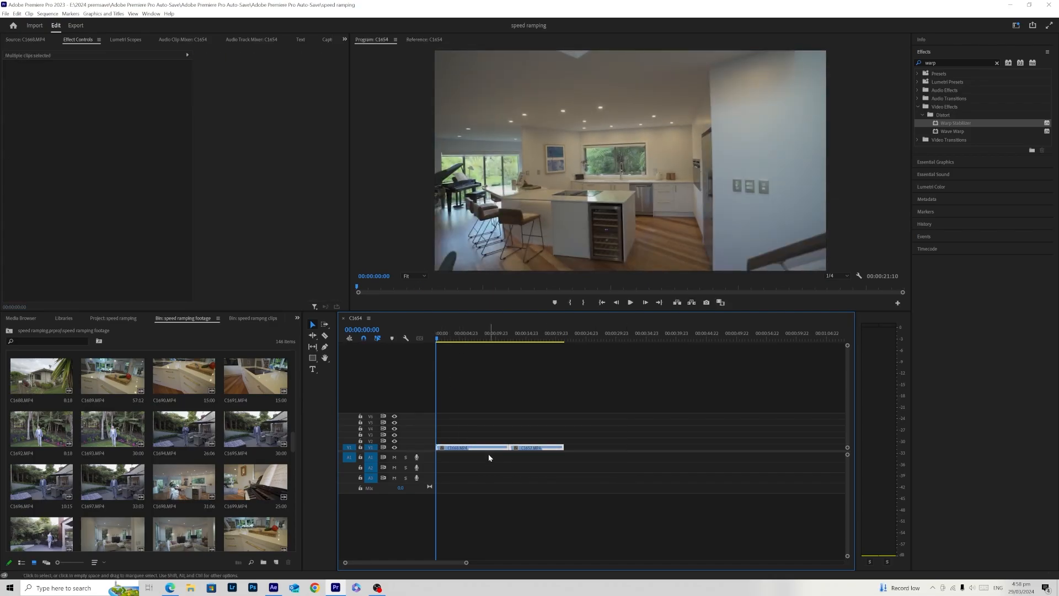
right_click(485, 451)
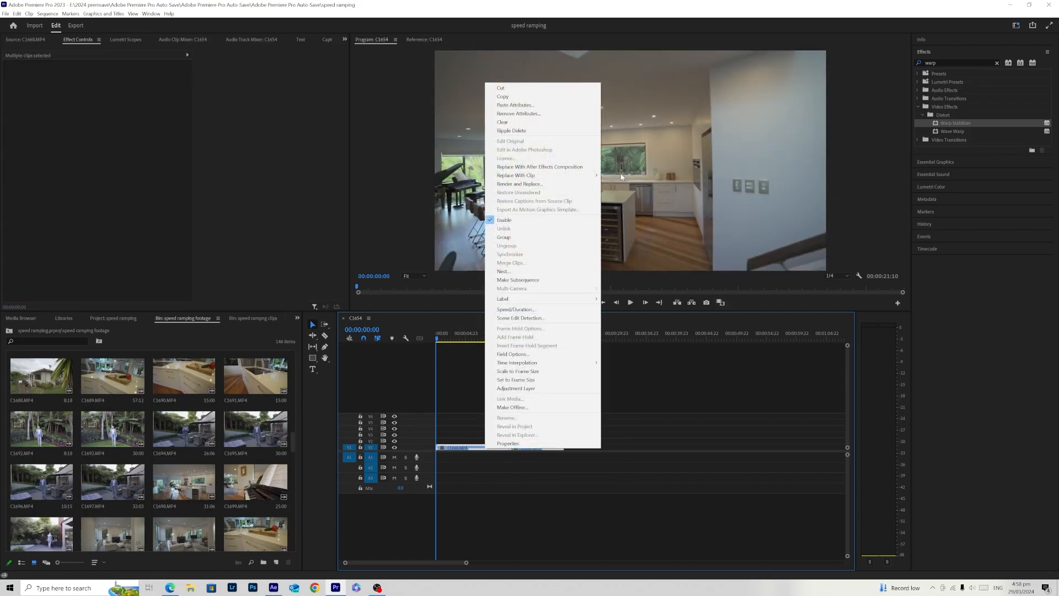
click(552, 167)
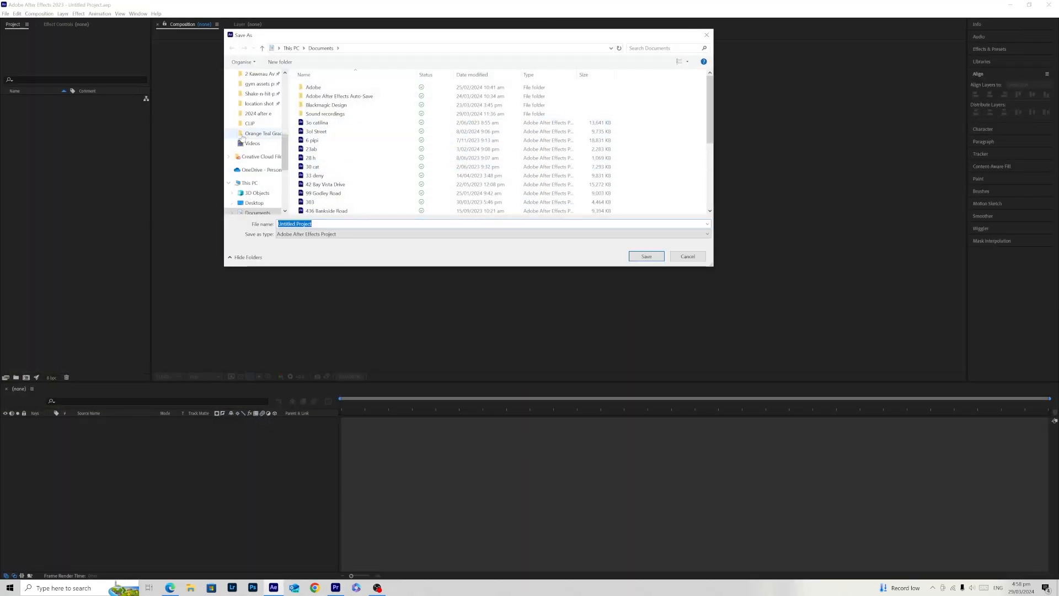
- Save the new After Effects project as "speed ramping" in the "2024 after e" folder
click(258, 113)
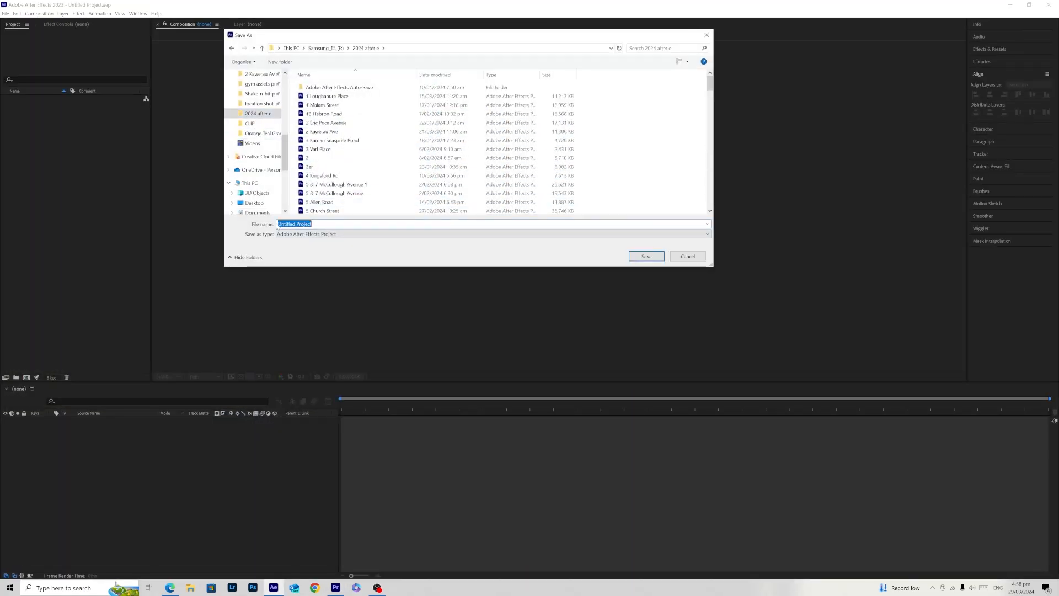
text(speed ramping)
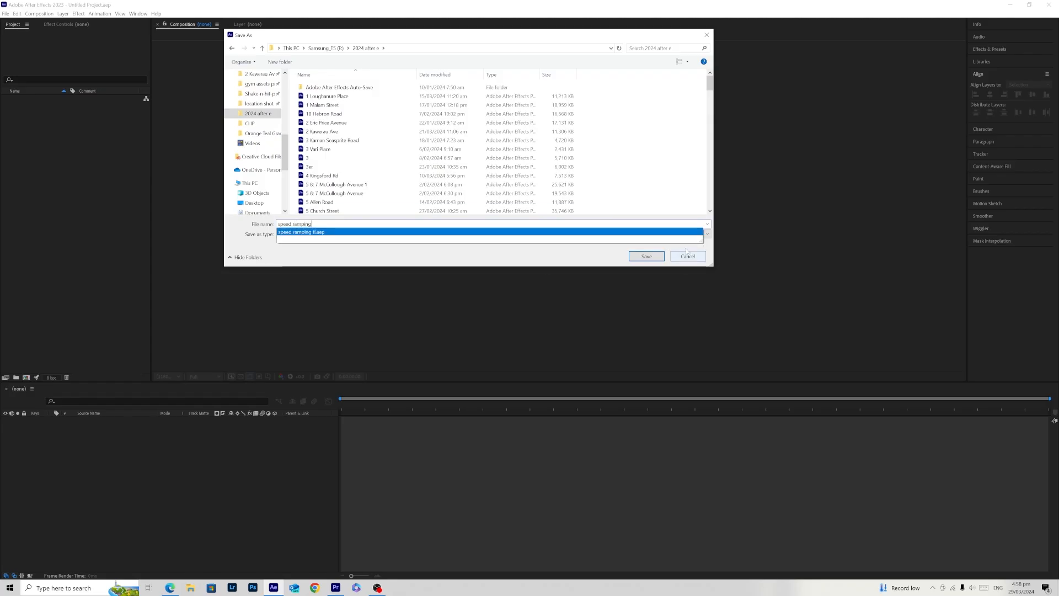
click(643, 257)
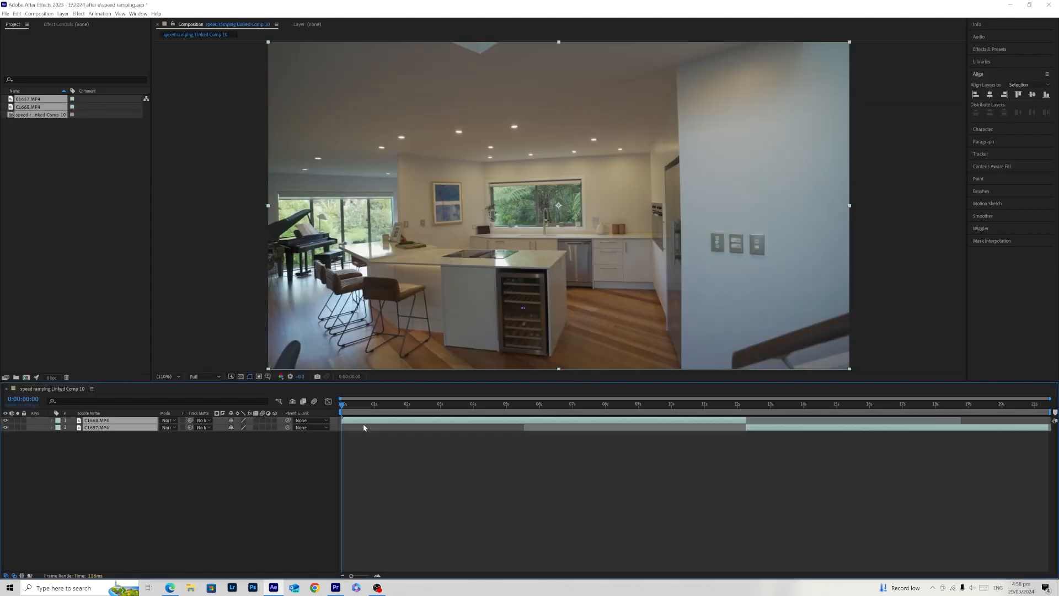
- Find the Warp Stabilizer effect and apply it to both the C1668.MP4 and C1657.MP4 layers
drag(353, 405, 456, 455)
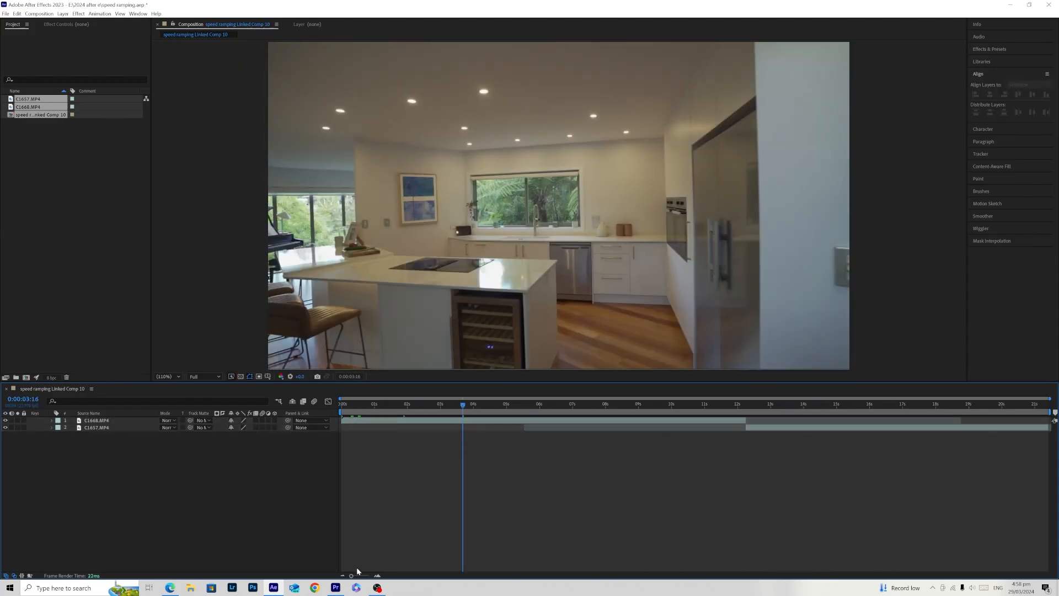
click(992, 49)
click(1009, 58)
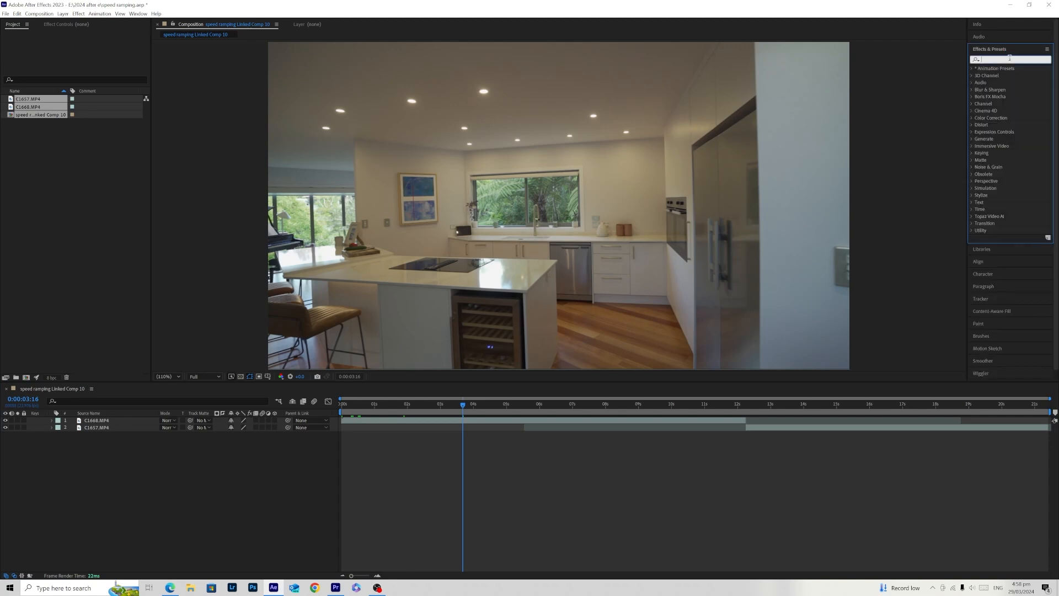
text(warp)
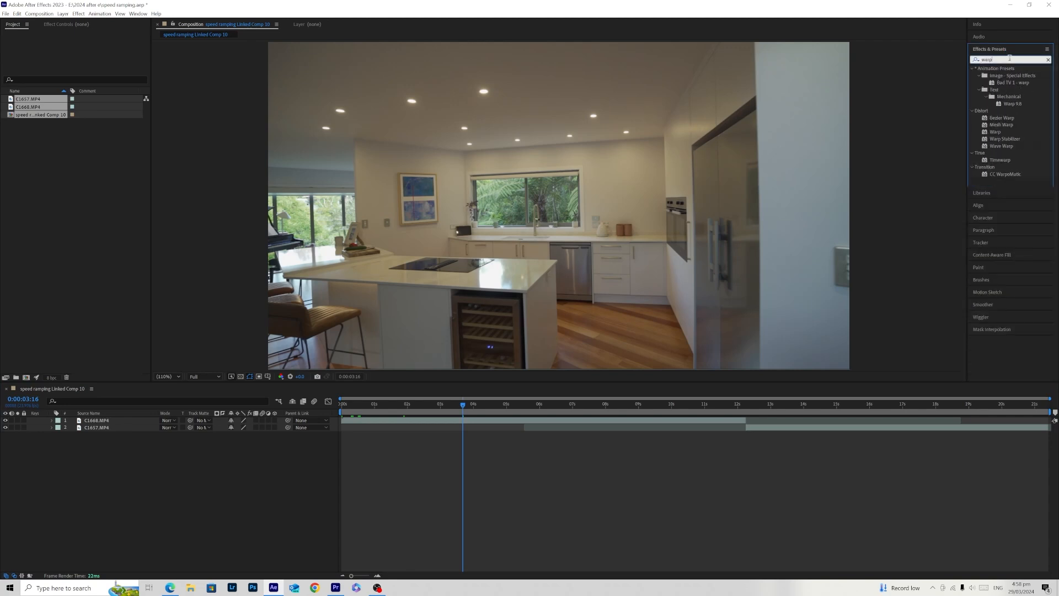
drag(1014, 142, 480, 421)
drag(1005, 140, 776, 434)
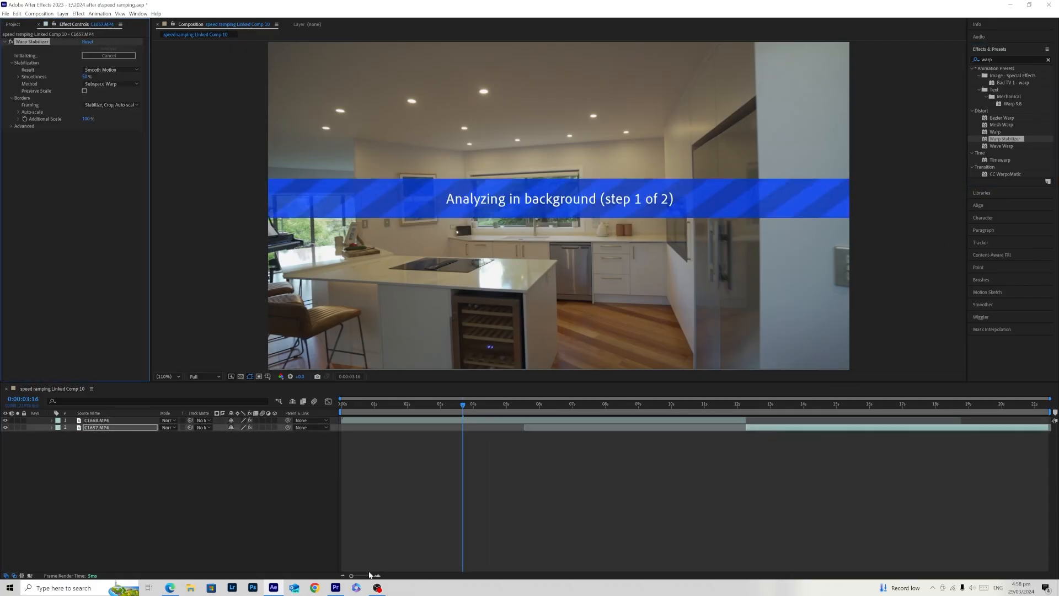
click(391, 551)
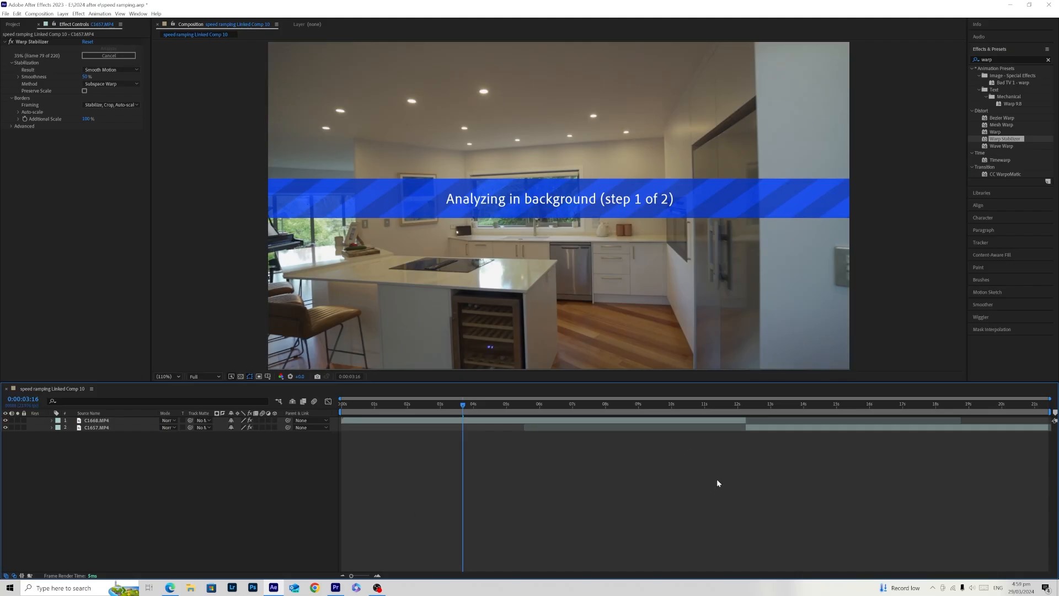
- Check the Warp Stabilizer analysis and the resulting picture on both the kitchen and dining room layers
click(649, 422)
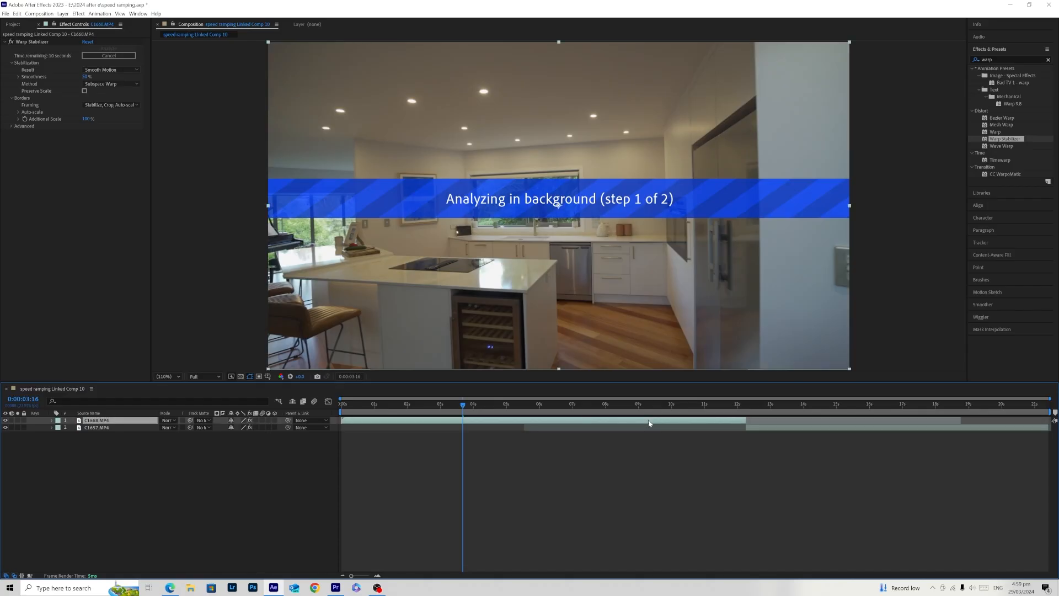
click(772, 405)
click(768, 429)
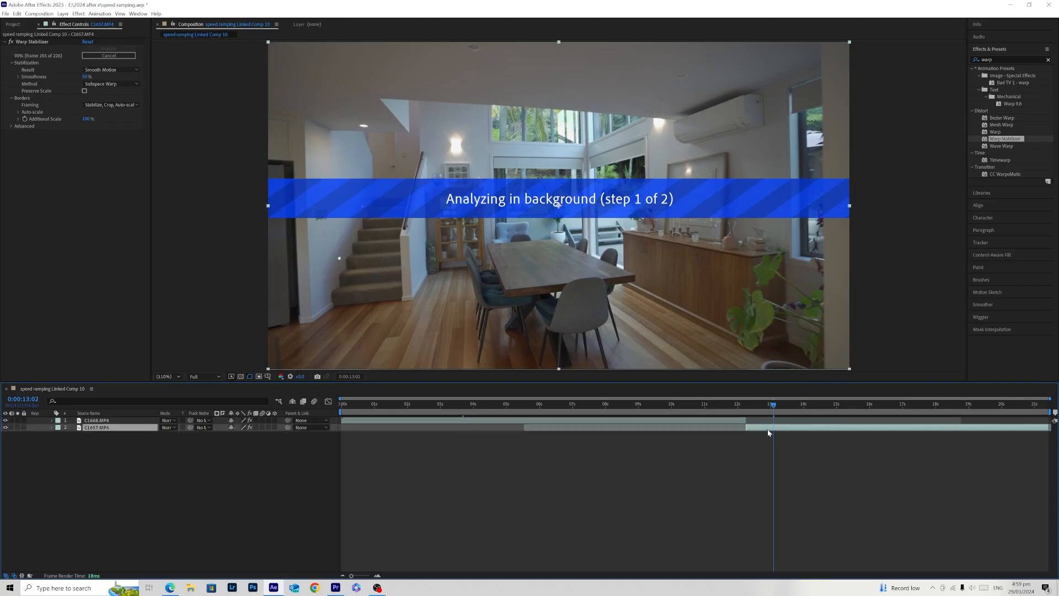
click(632, 420)
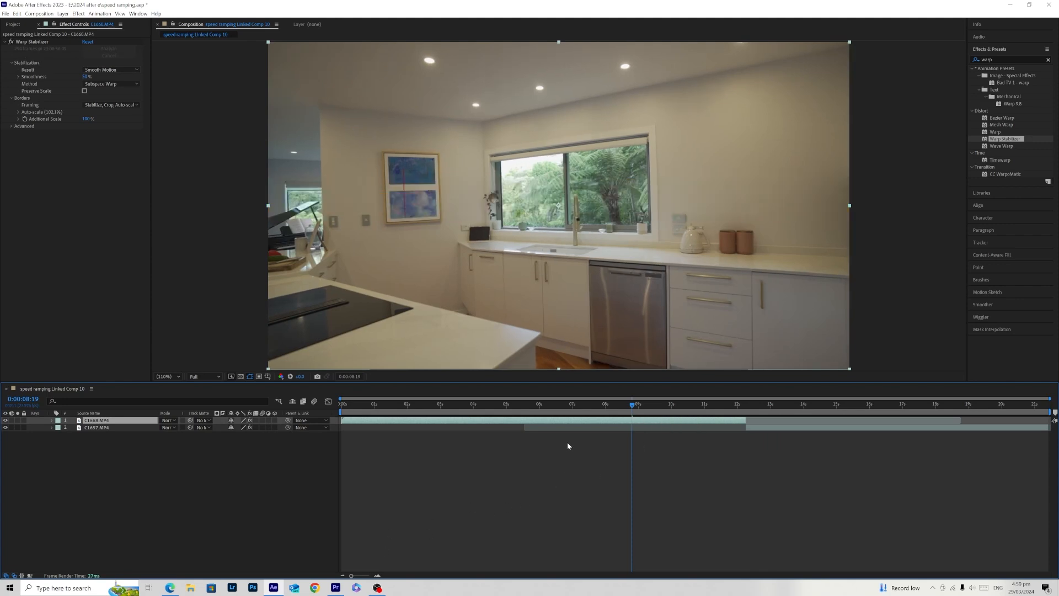
click(807, 403)
click(794, 428)
- Pre-compose the C1668.MP4 layer, moving all attributes into the new composition and fitting its duration to the layer's time span
drag(632, 403, 584, 417)
right_click(571, 421)
click(611, 371)
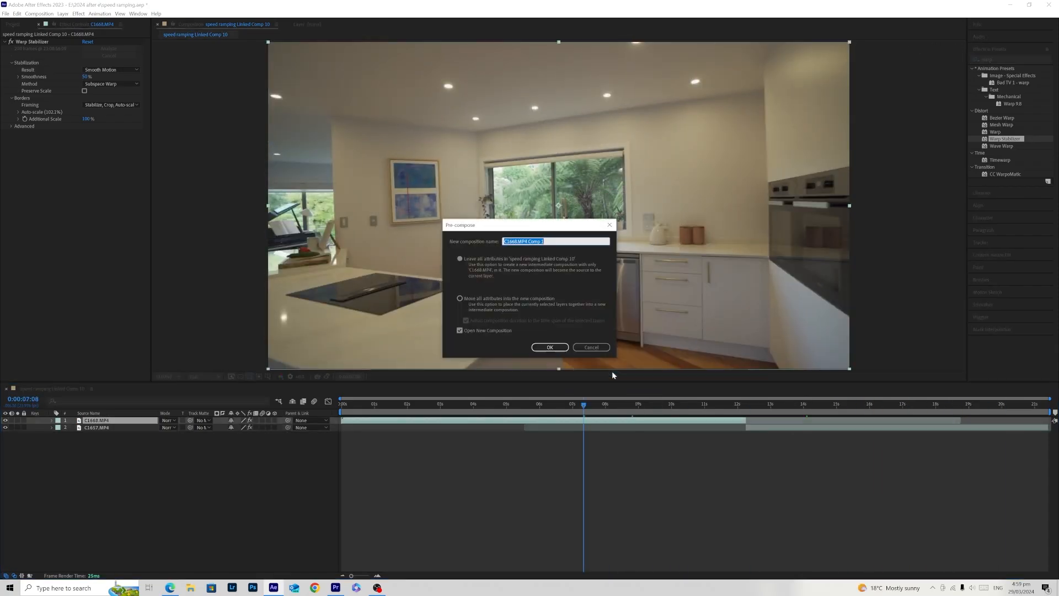
click(479, 298)
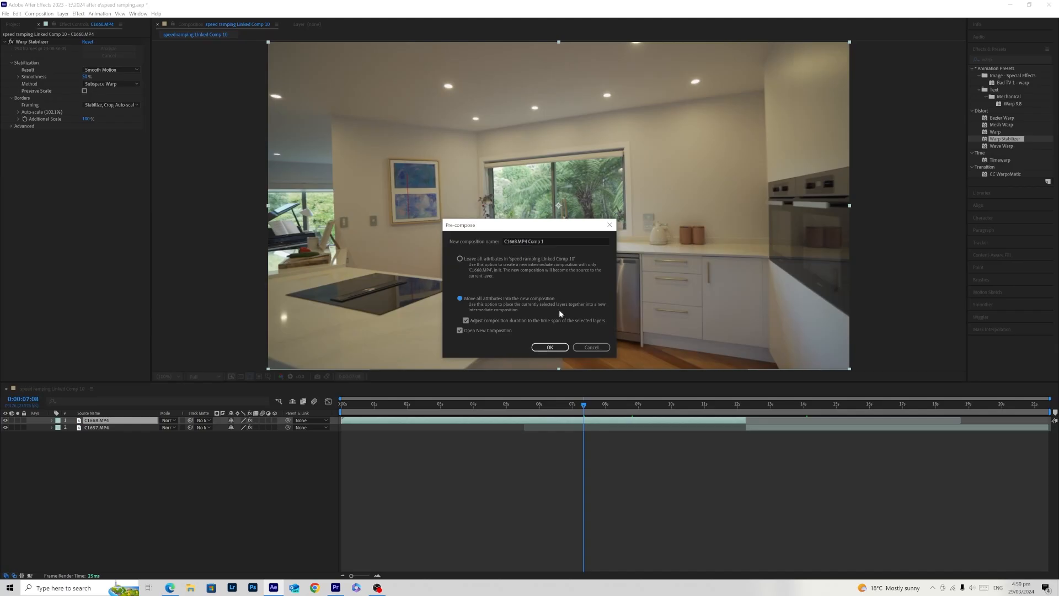
click(549, 347)
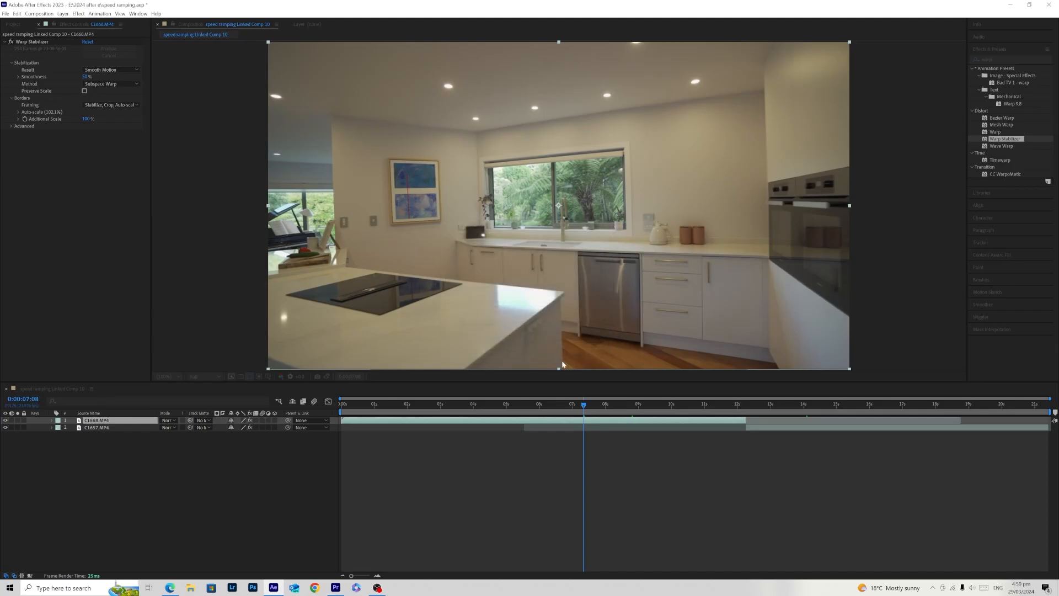
click(52, 389)
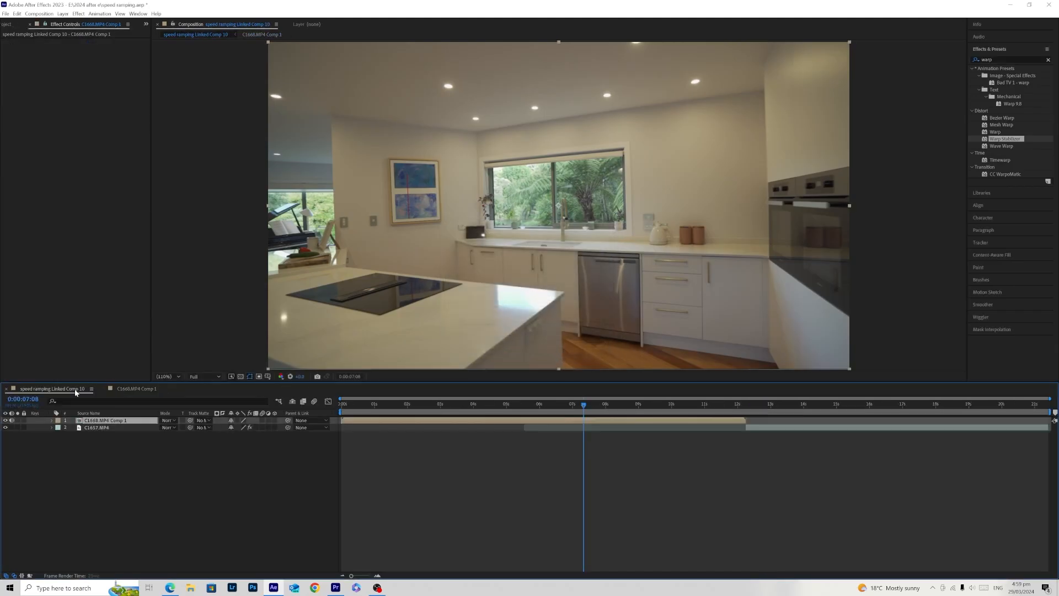
click(773, 429)
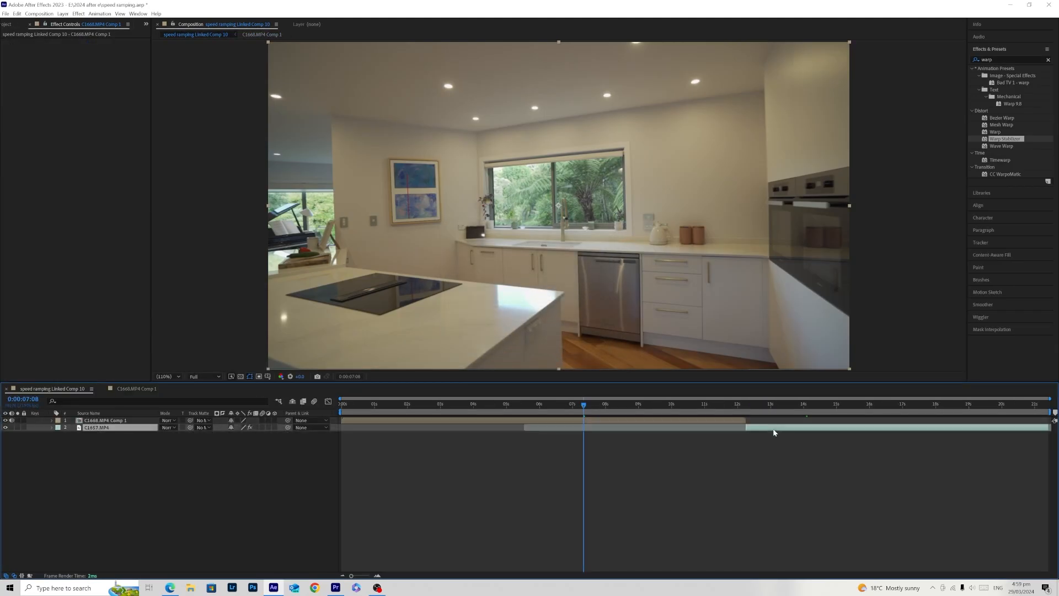
right_click(773, 429)
click(794, 382)
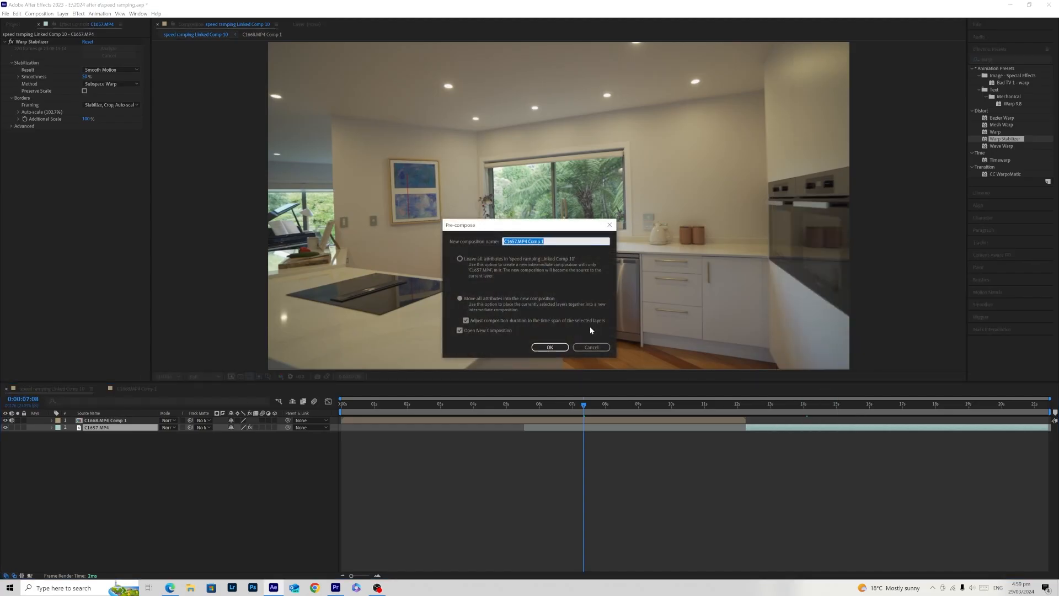
click(461, 331)
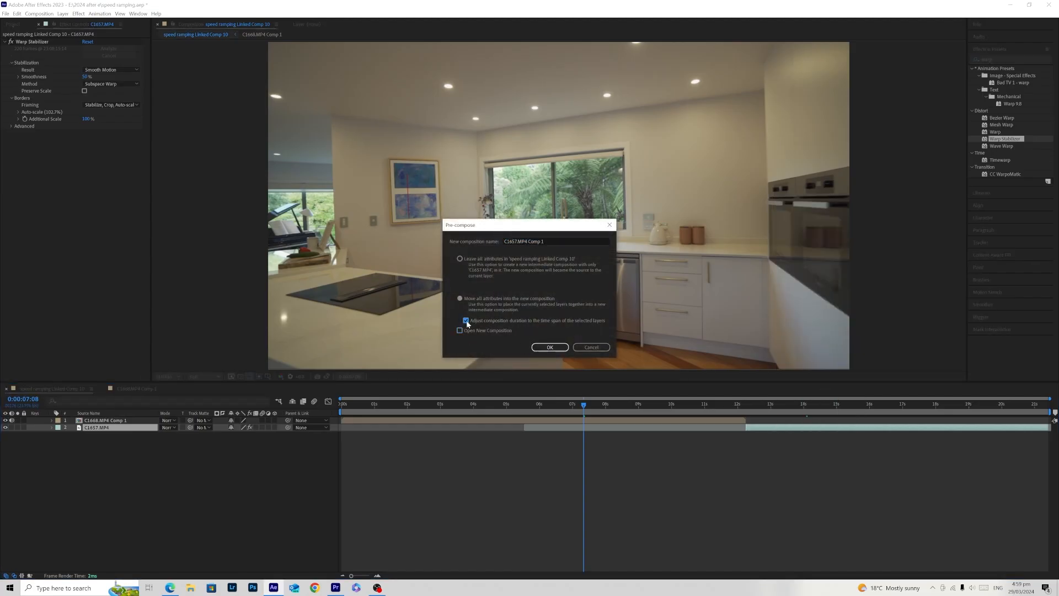
click(591, 348)
- Undo the C1668.MP4 pre-compose and redo it with all attributes moved, without adjusting the duration or opening the new composition
key(ctrl+z)
click(473, 406)
right_click(481, 420)
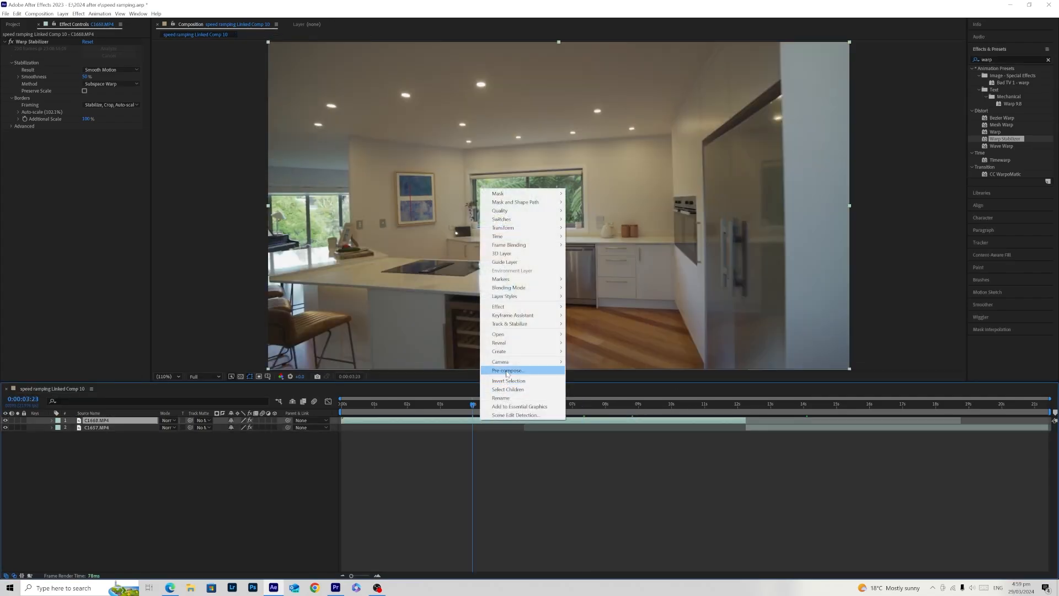
click(507, 371)
click(460, 330)
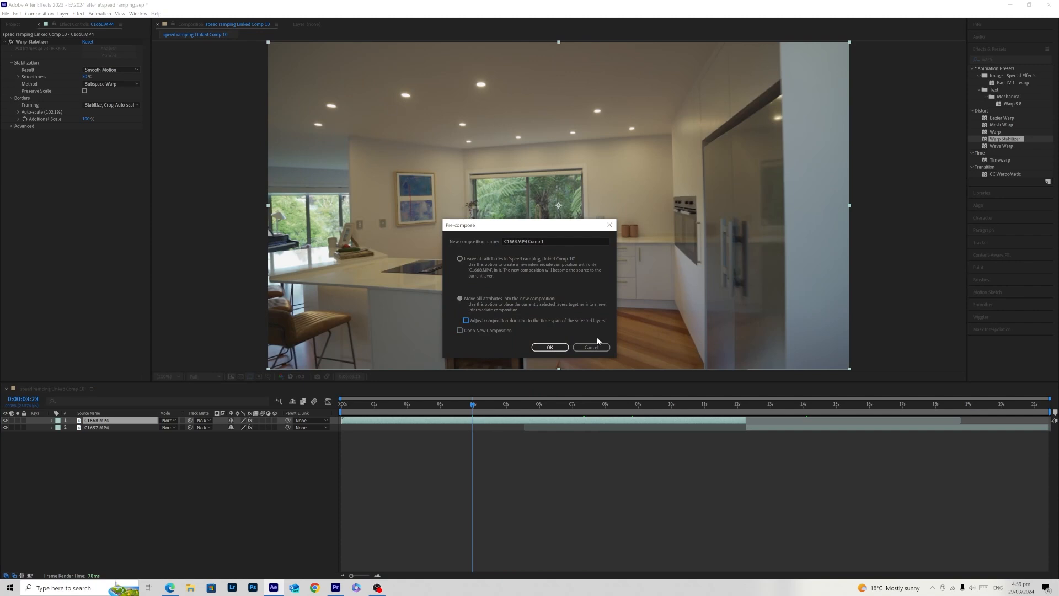
click(549, 347)
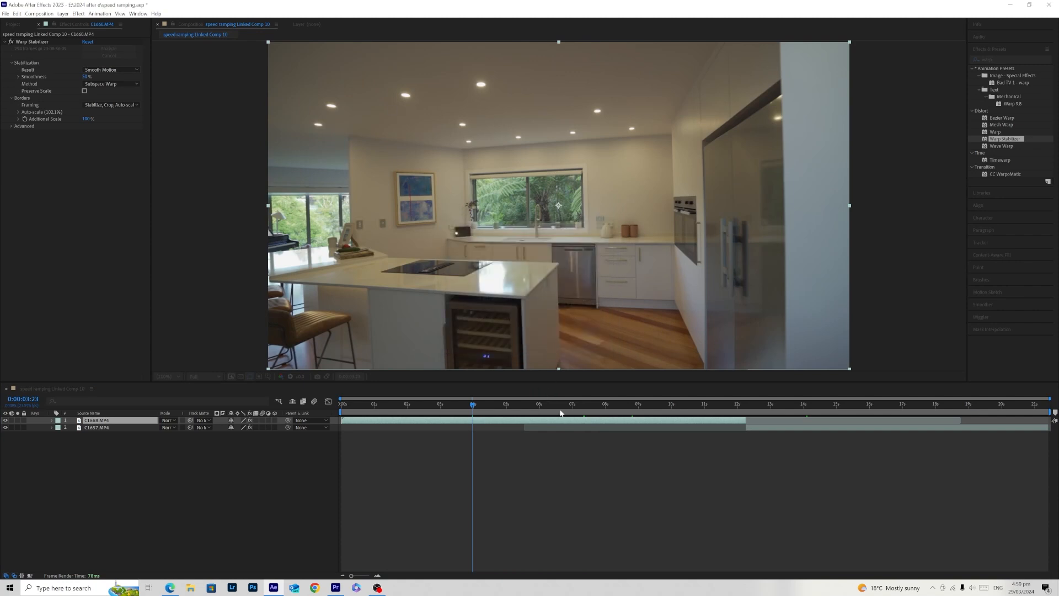
- Pre-compose the C1657.MP4 layer, moving all attributes into the new composition without adjusting its duration to the layer's time span
right_click(774, 428)
click(811, 398)
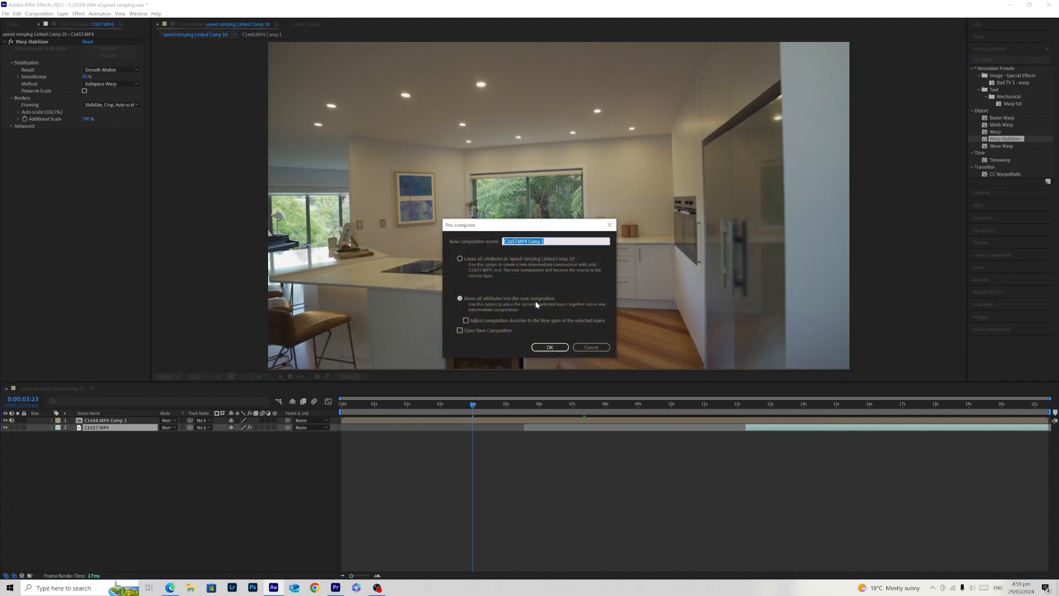
click(549, 347)
- Trim C1668.MP4 Comp 1 to end just after 12 s and C1657.MP4 Comp 1 to start at about 11 s
drag(500, 411, 766, 423)
click(5, 428)
click(5, 427)
drag(486, 411, 744, 429)
drag(1047, 421, 743, 443)
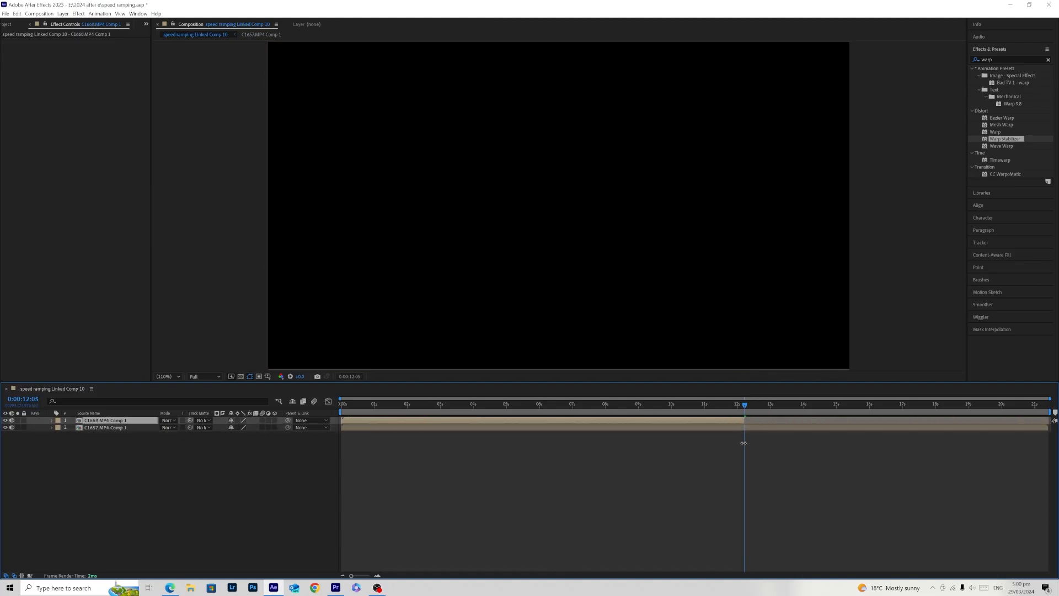
mouse_move(745, 407)
mouse_down()
mouse_move(748, 420)
mouse_move(739, 407)
mouse_move(753, 408)
mouse_up()
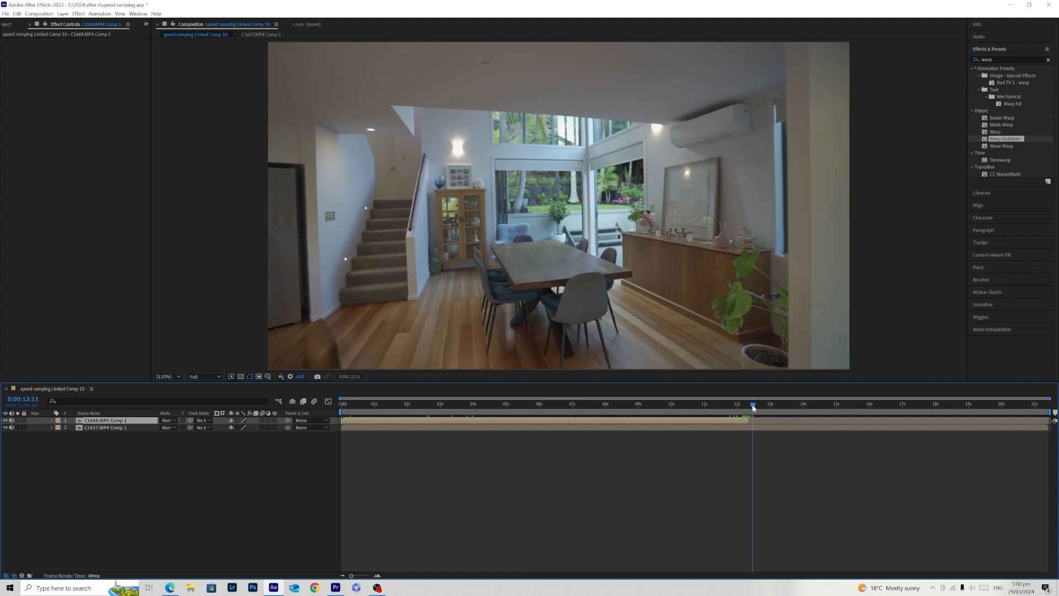
mouse_move(342, 428)
mouse_down()
mouse_move(793, 428)
mouse_move(749, 432)
mouse_move(749, 405)
mouse_move(716, 406)
mouse_move(761, 406)
mouse_move(584, 417)
mouse_move(761, 416)
mouse_move(401, 422)
mouse_move(333, 412)
mouse_up()
- Enable time remapping on the C1668.MP4 Comp 1 layer
click(359, 420)
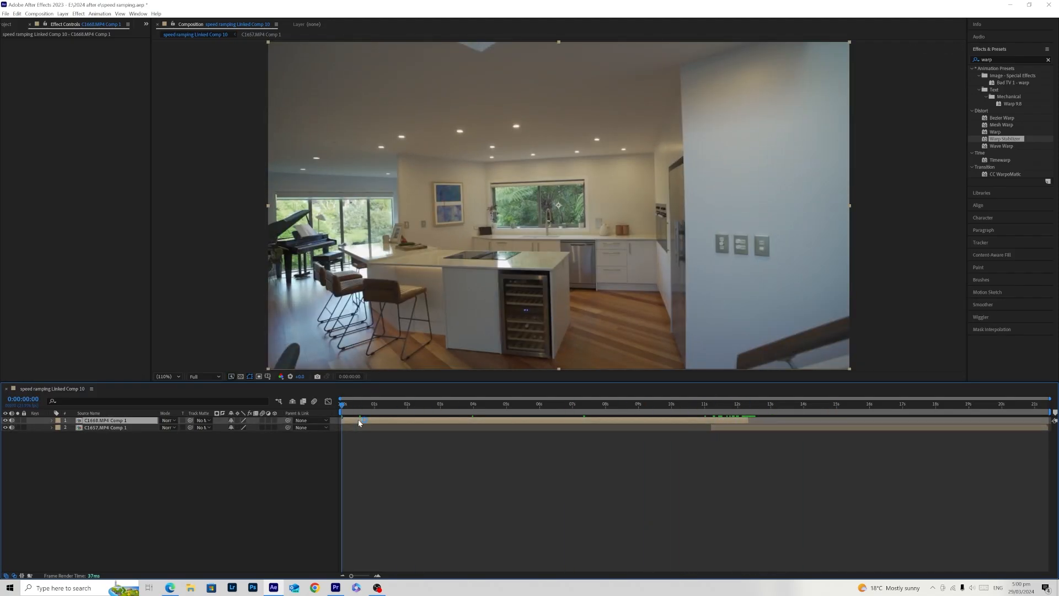
right_click(358, 420)
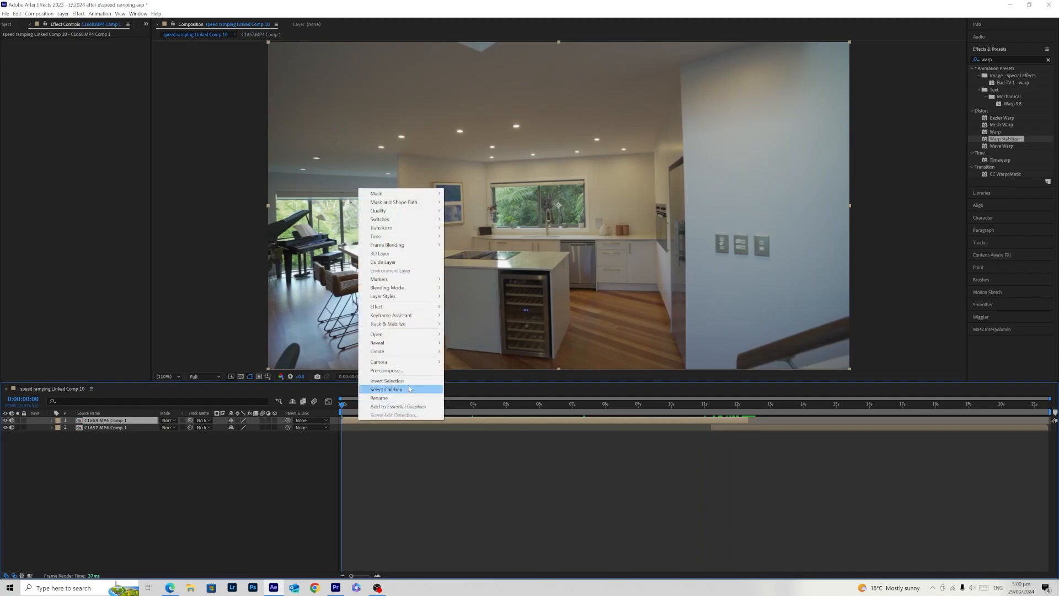
mouse_move(419, 238)
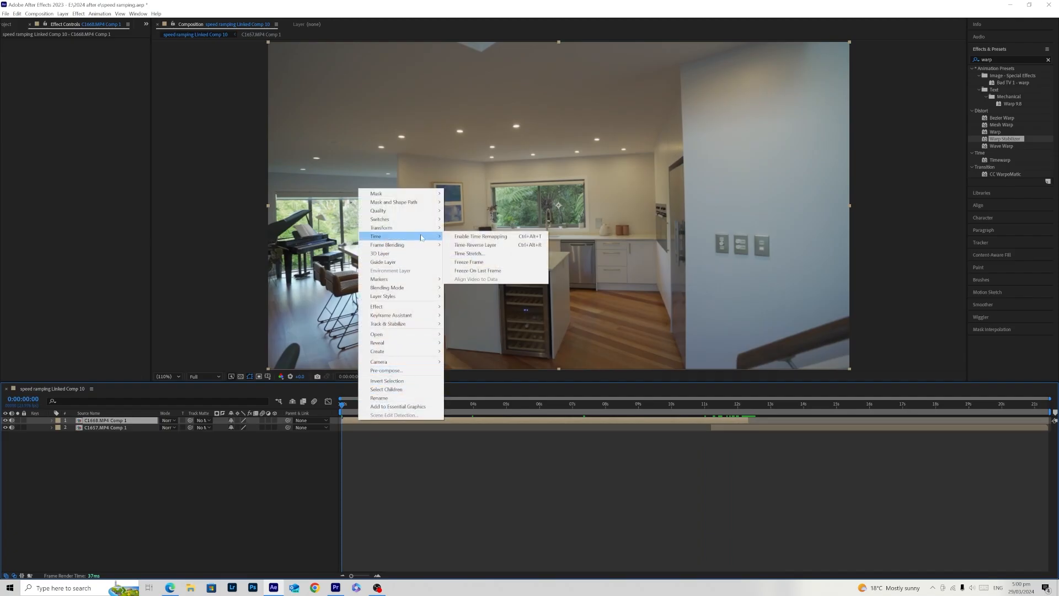
click(467, 237)
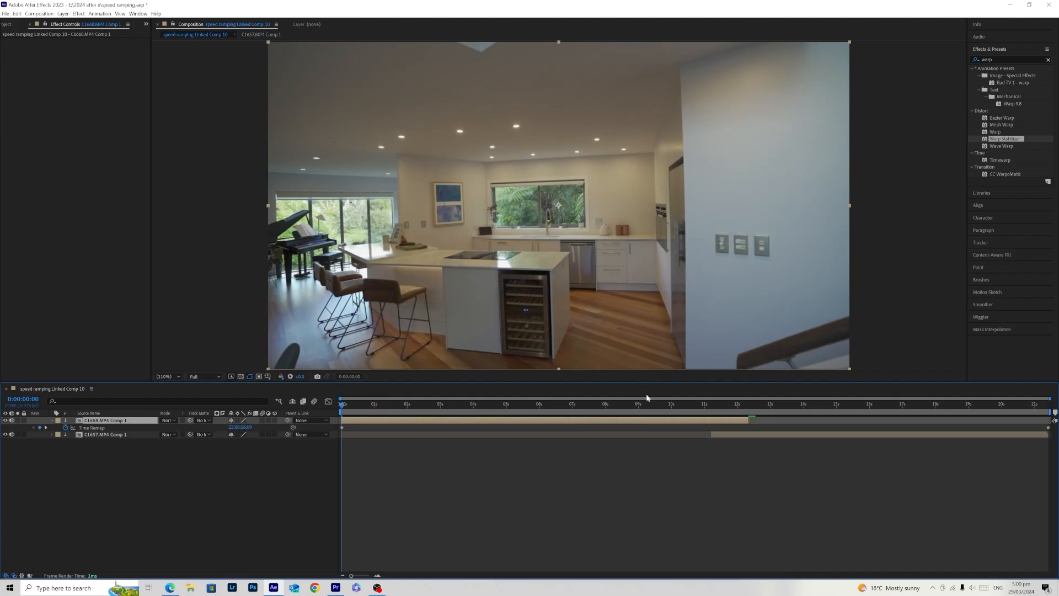
right_click(524, 423)
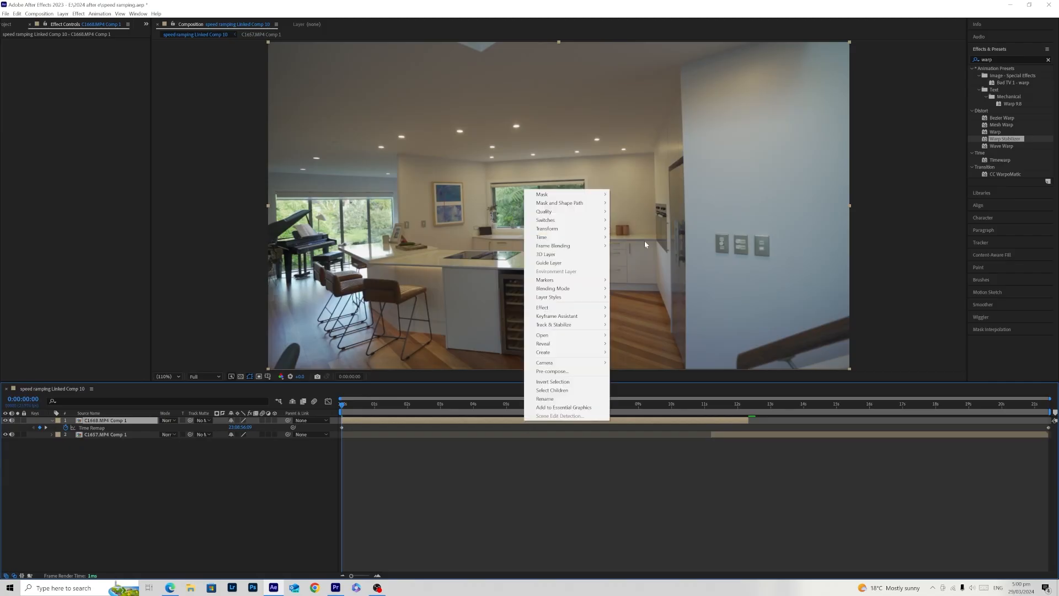
click(524, 473)
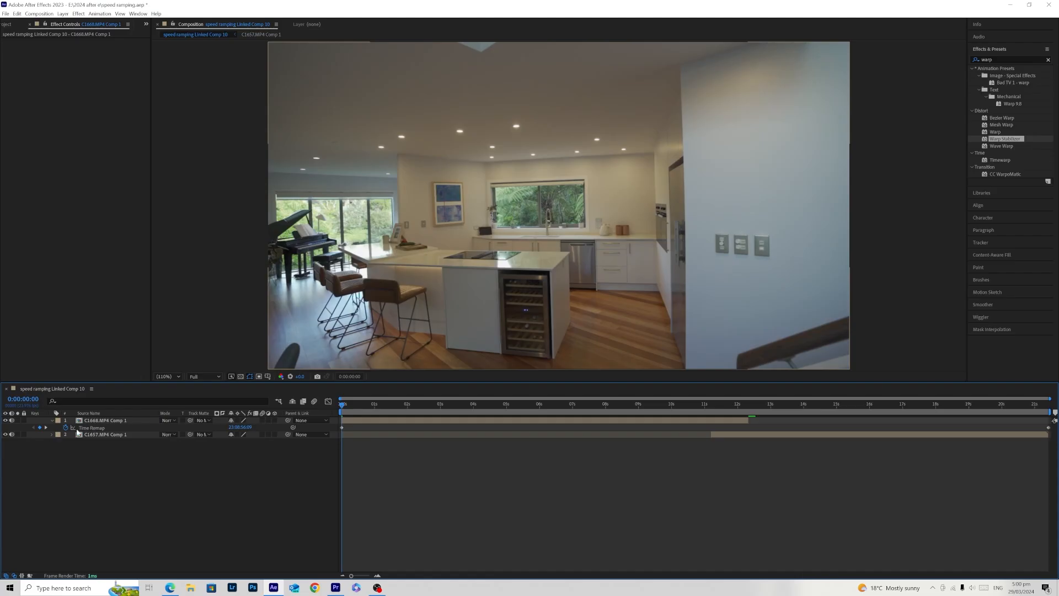
- Add Time Remap keyframes to C1668.MP4 Comp 1 at 0:00:04:14 and 0:00:12:05
click(52, 421)
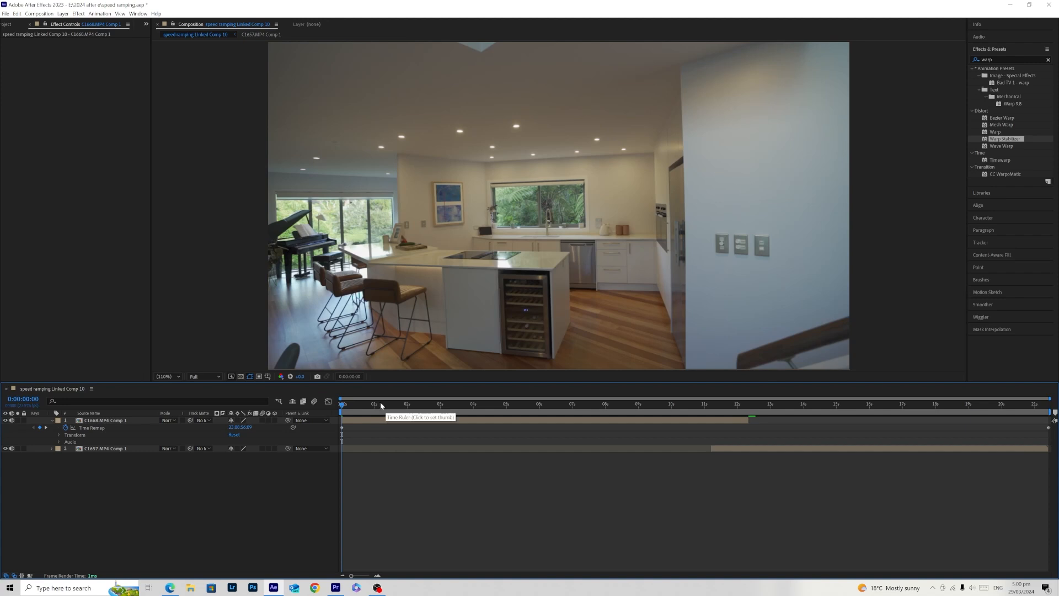
drag(358, 402, 493, 422)
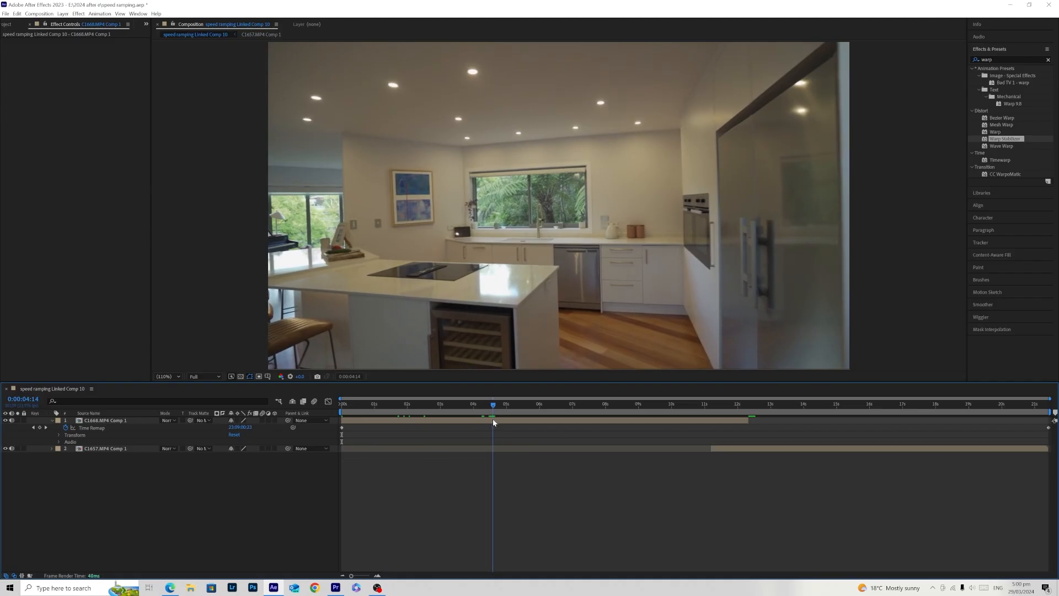
click(39, 428)
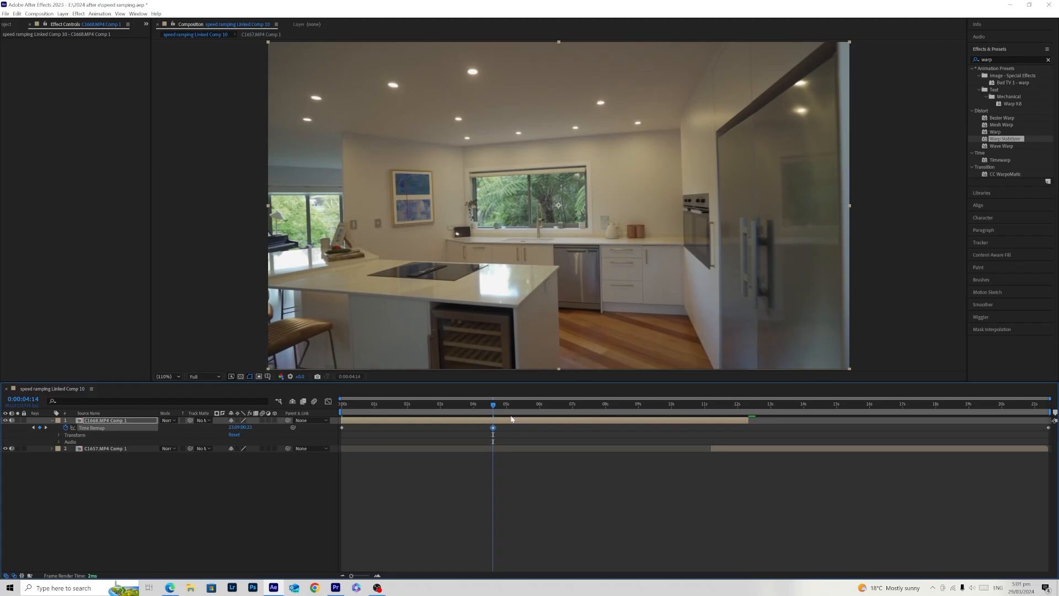
drag(510, 417, 744, 418)
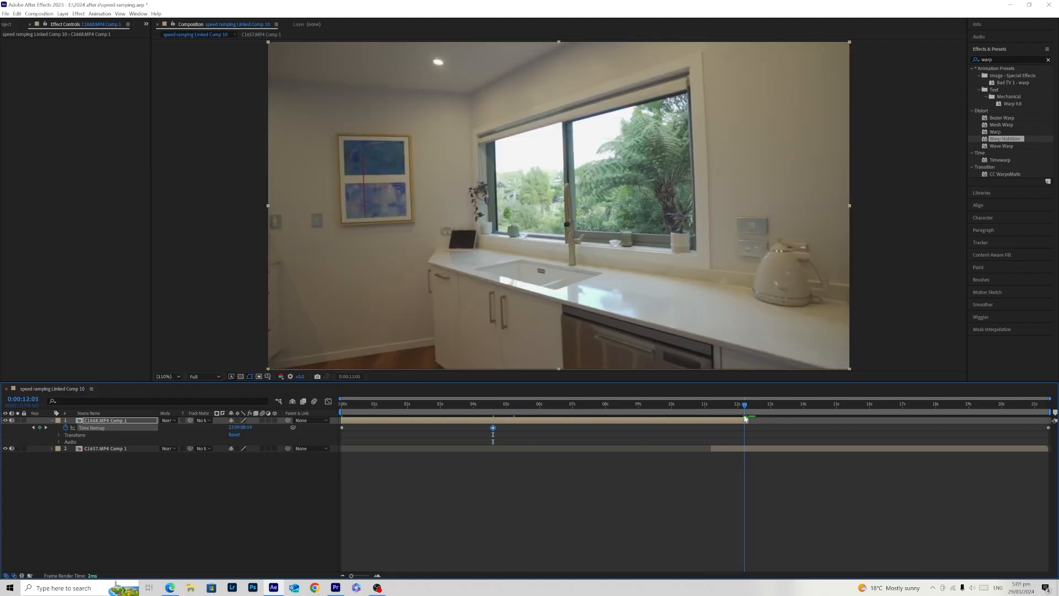
click(40, 428)
- Move the 0:00:12:05 Time Remap keyframe back to about 6.8 s and play back the speed change from just before the ramp
drag(744, 435, 481, 434)
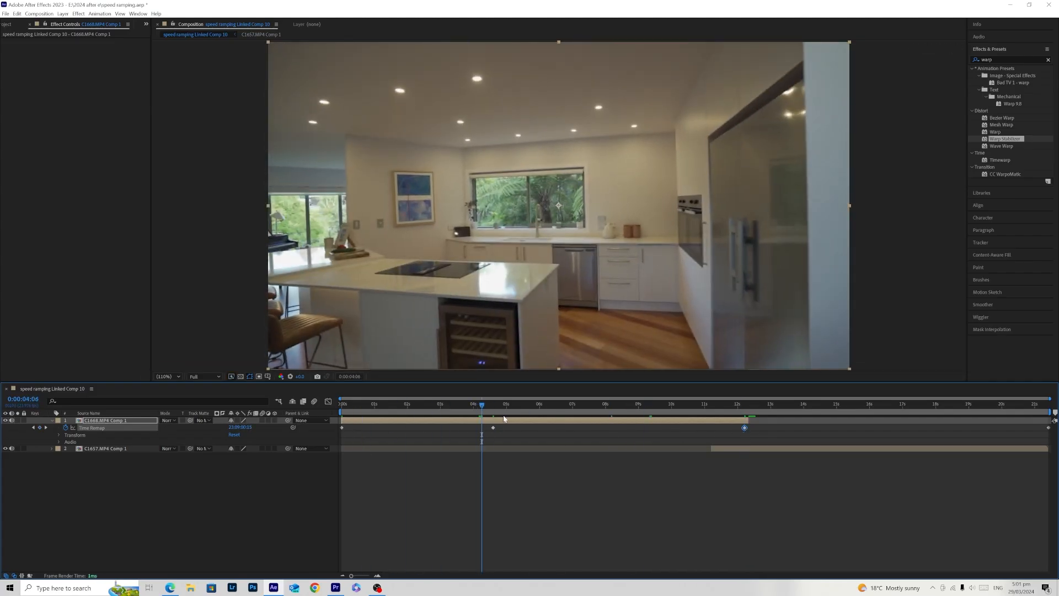
drag(746, 427, 731, 428)
drag(572, 447, 566, 448)
key(space)
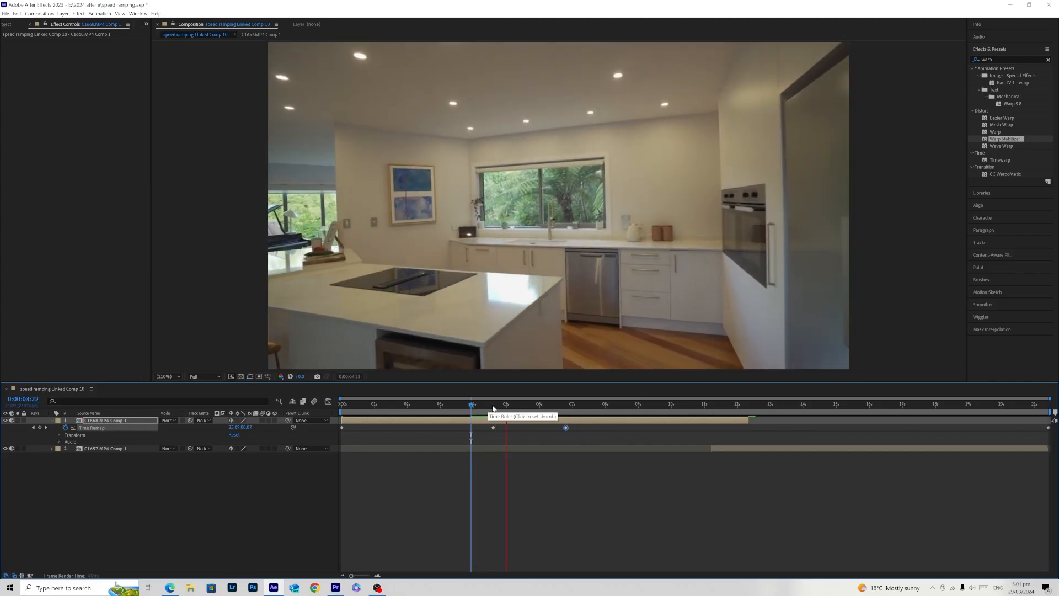
drag(486, 408, 495, 410)
key(space)
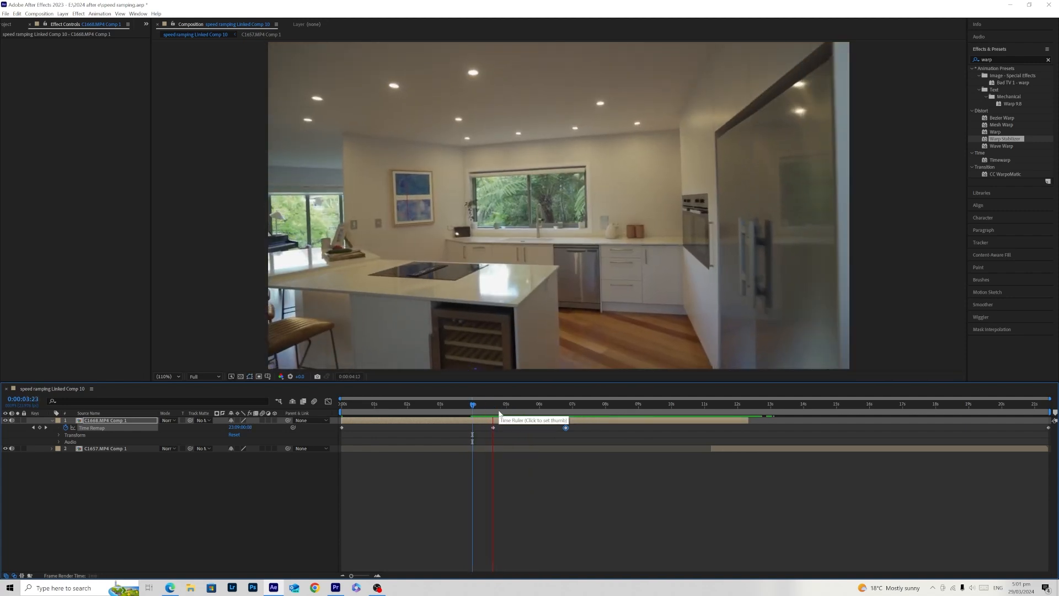
- Select the first three Time Remap keyframes, show their speed graph, and lower the 0:00:04:14 keyframe's outgoing speed to ease the ramp's start
click(538, 435)
drag(612, 441, 336, 410)
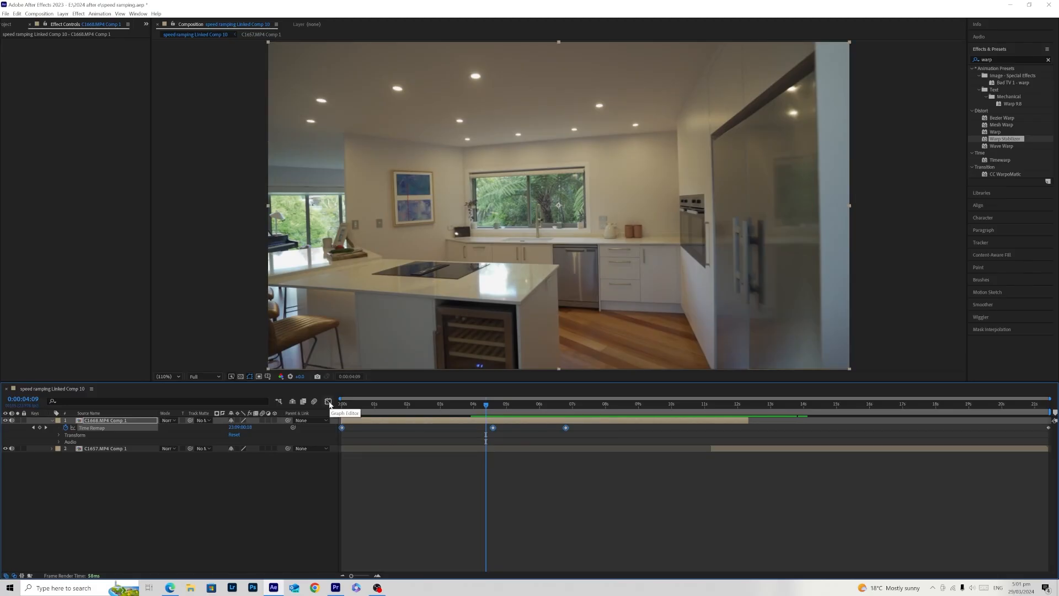
click(329, 402)
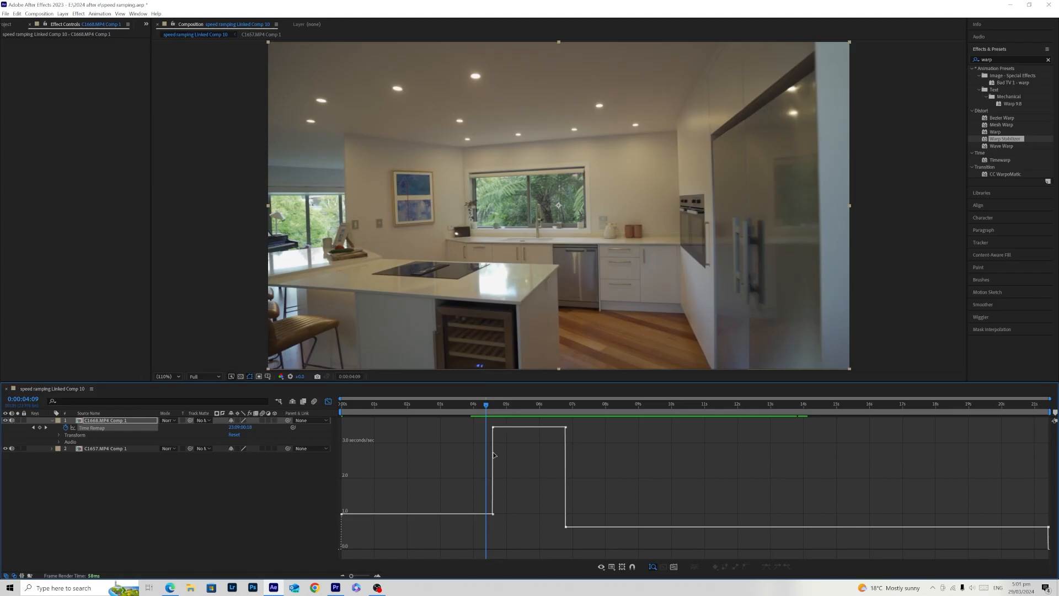
click(493, 427)
drag(494, 430, 520, 513)
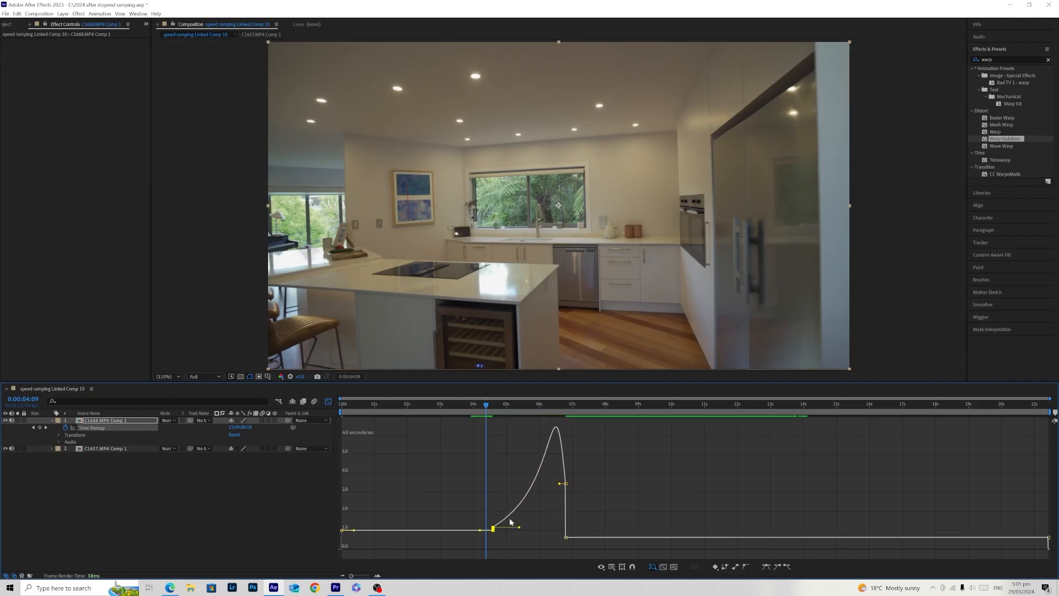
- Adjust the speed graph handles so the curve builds gradually into a sharp peak at the third keyframe, and preview the ramp
drag(519, 527, 538, 526)
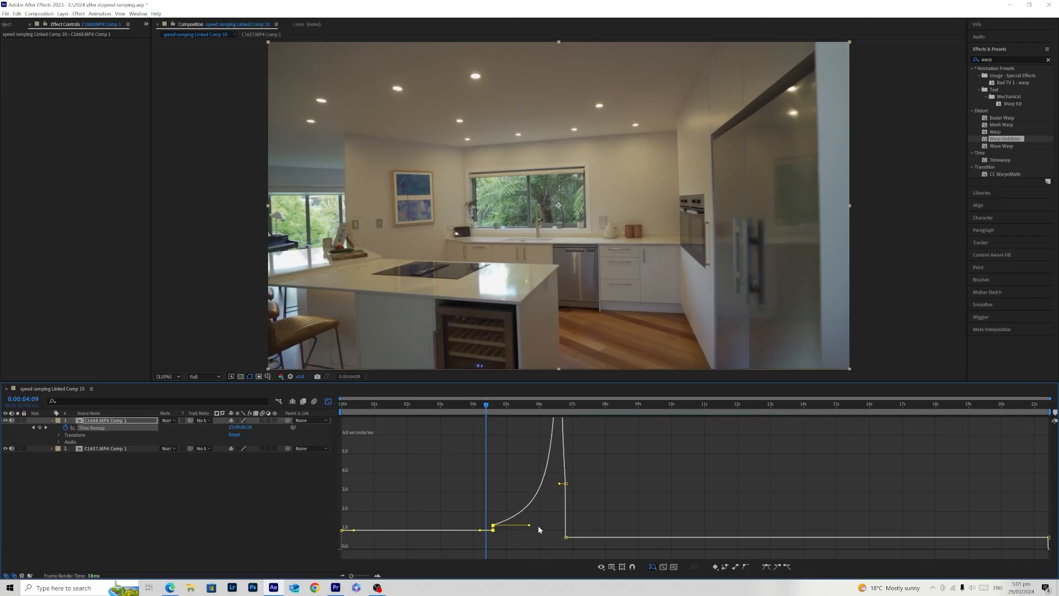
drag(561, 510, 570, 506)
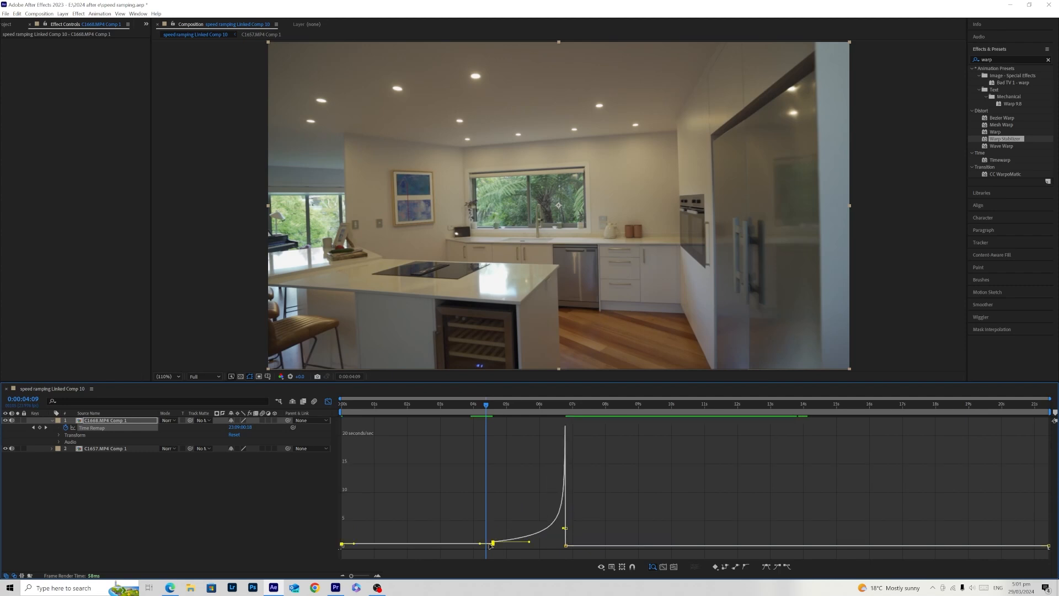
drag(480, 545, 481, 545)
click(506, 493)
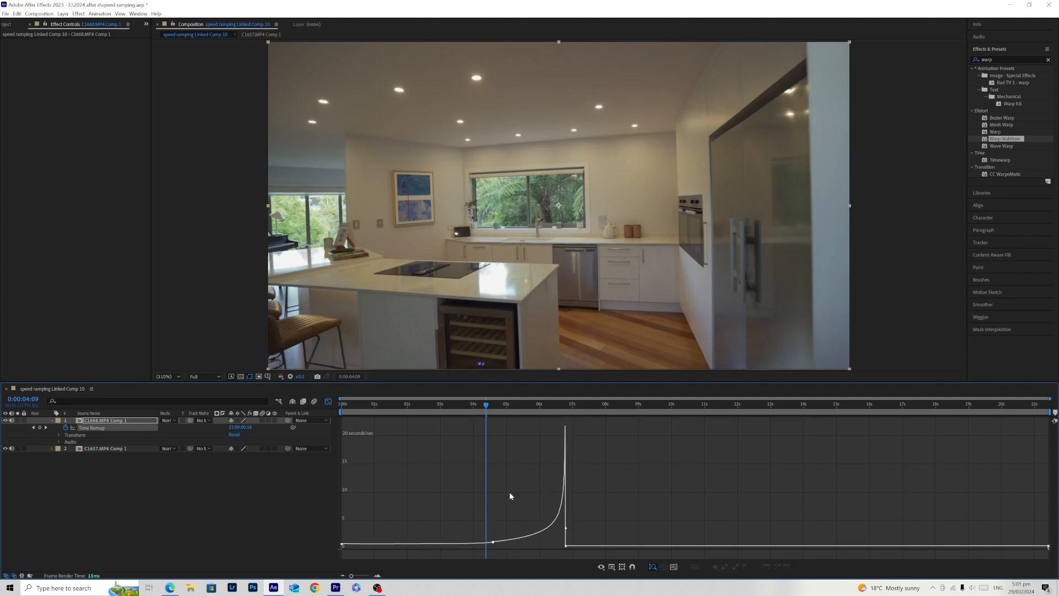
drag(487, 406, 352, 411)
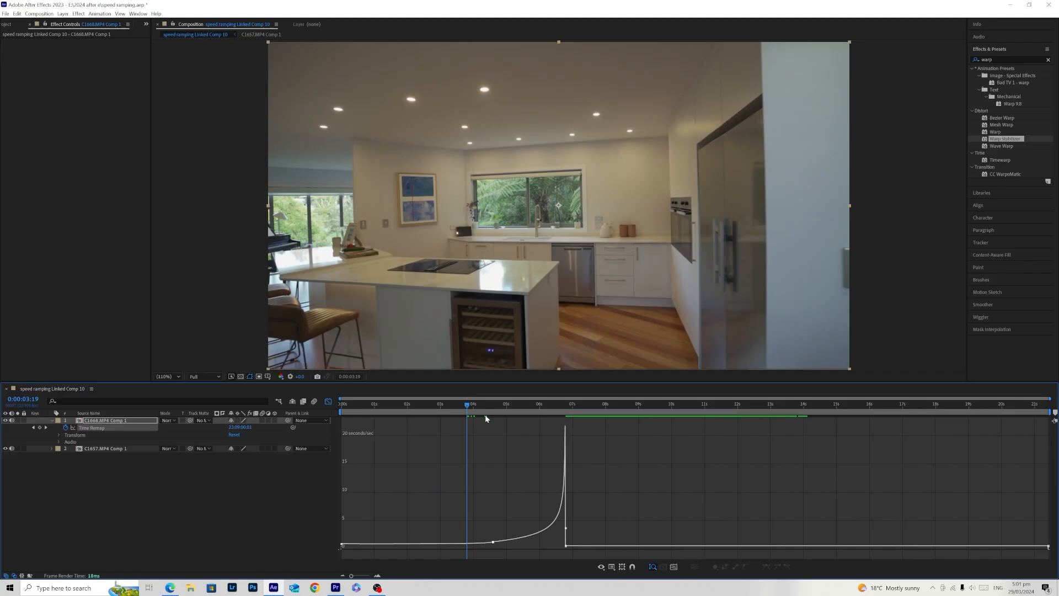
key(space)
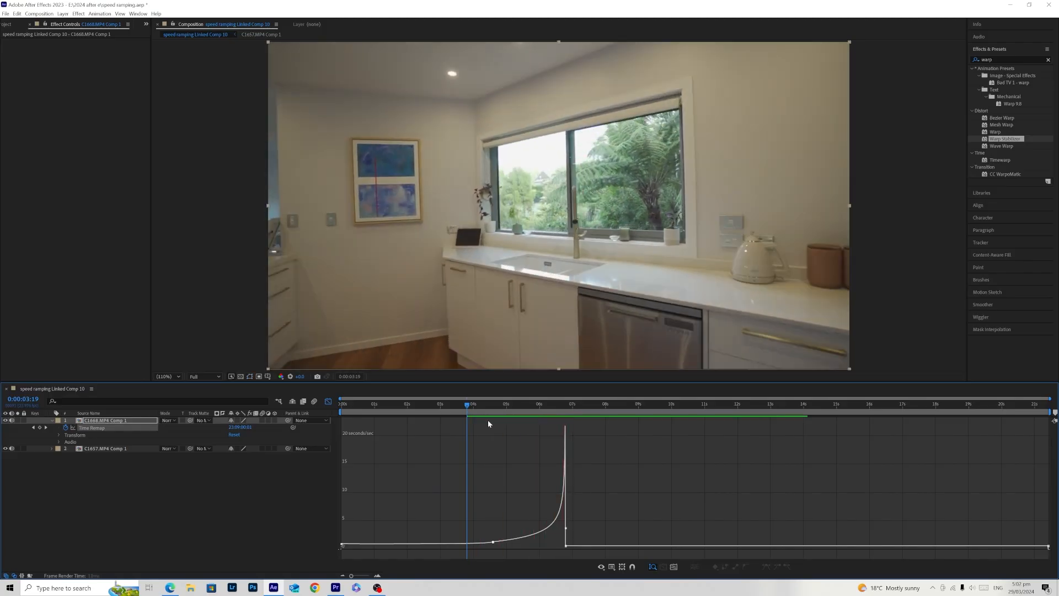
click(487, 416)
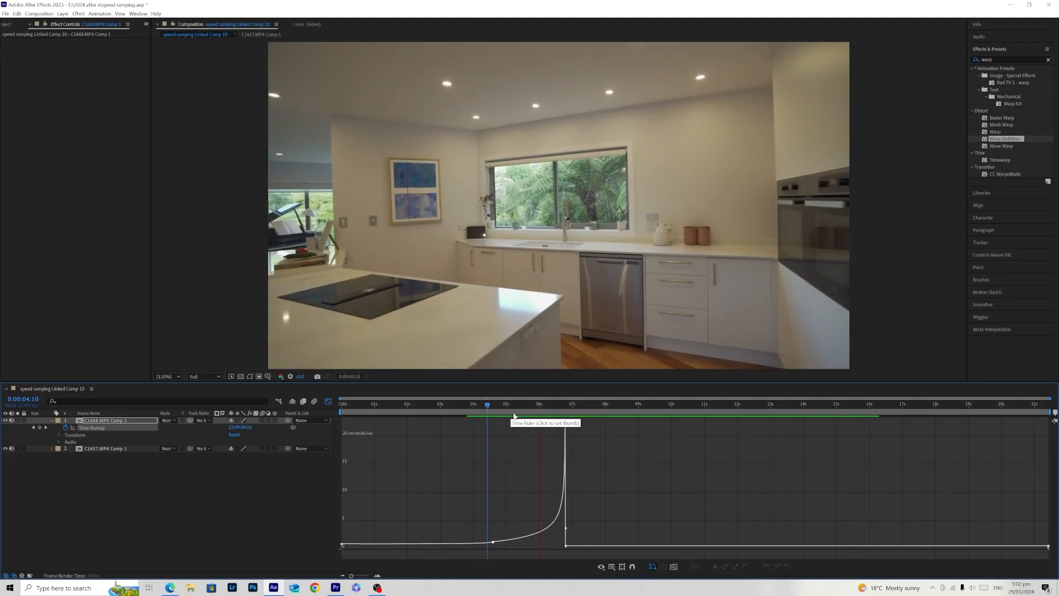
click(492, 416)
mouse_move(491, 417)
mouse_down()
mouse_move(565, 429)
mouse_move(483, 433)
mouse_up()
- Return to the layer timeline, move the third Time Remap keyframe back to about 5.8 s, and play back the shortened ramp
click(565, 427)
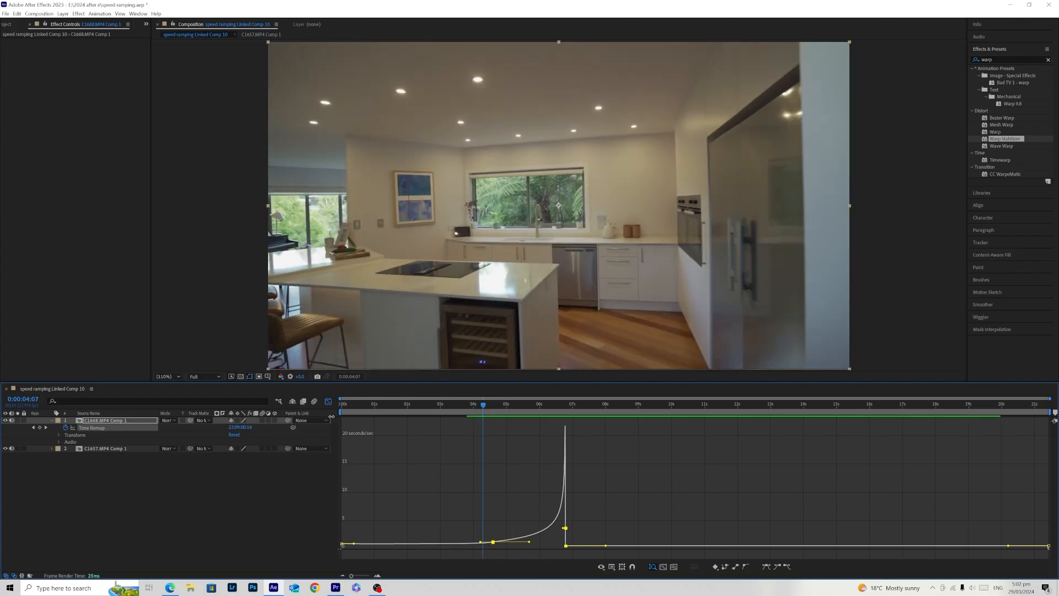
click(328, 402)
click(556, 427)
drag(540, 427, 531, 429)
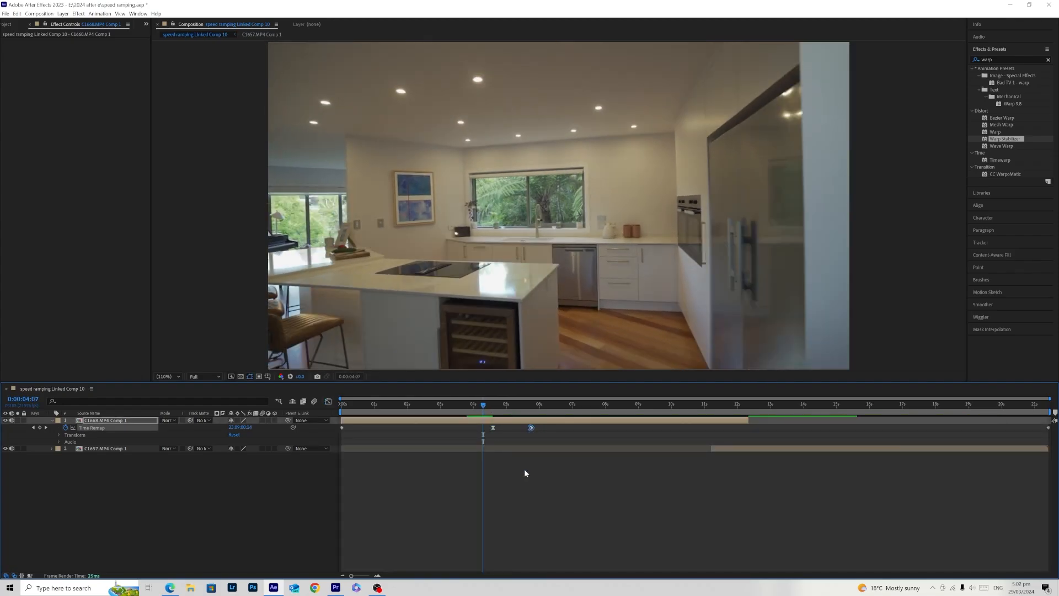
click(524, 470)
key(space)
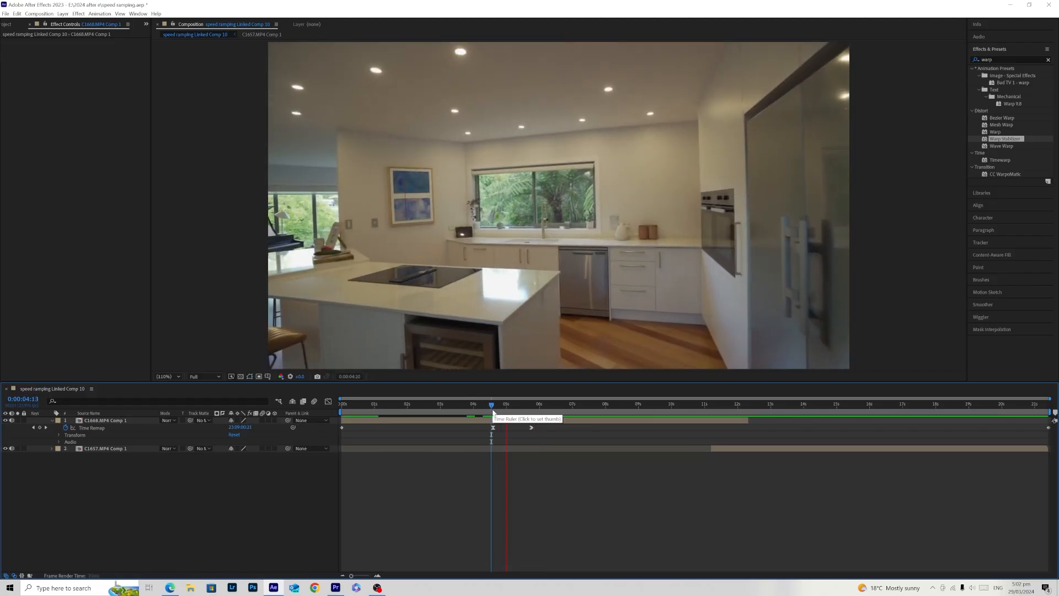
- Move the third Time Remap keyframe to about 6 s, try reshaping the second keyframe's speed handles in the graph, and undo the reshaping
drag(531, 427, 539, 428)
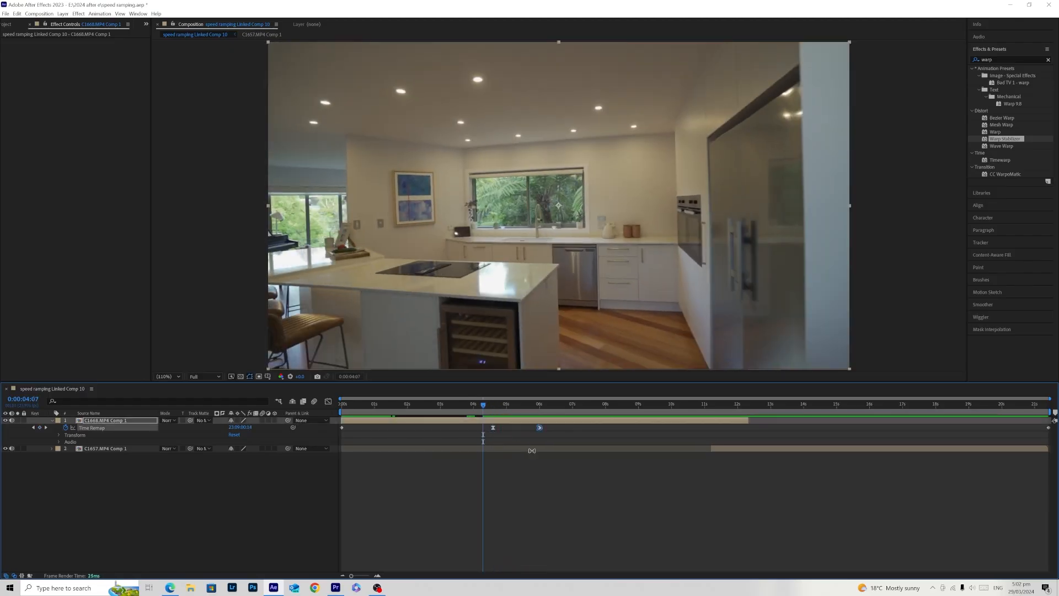
click(328, 402)
mouse_move(482, 547)
mouse_down()
mouse_move(514, 542)
mouse_move(518, 530)
mouse_move(473, 531)
mouse_up()
key(ctrl+z)
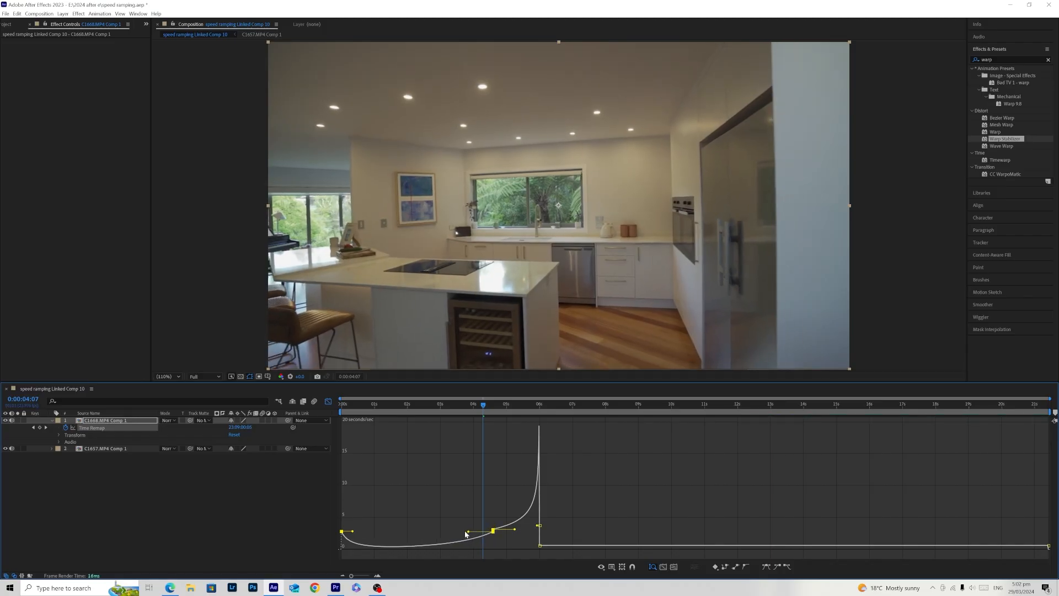
key(ctrl+z)
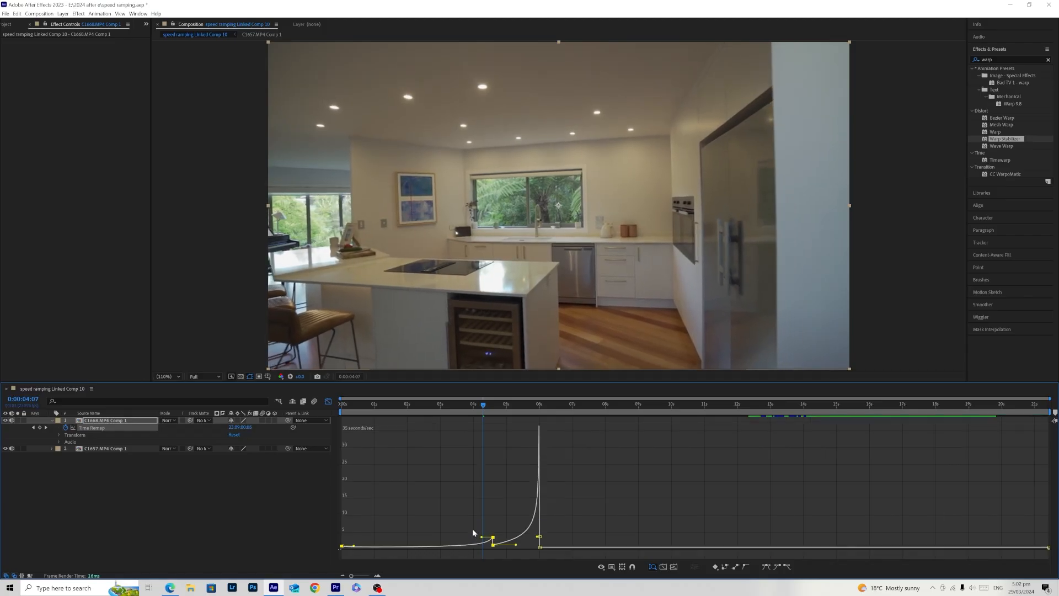
key(ctrl+z)
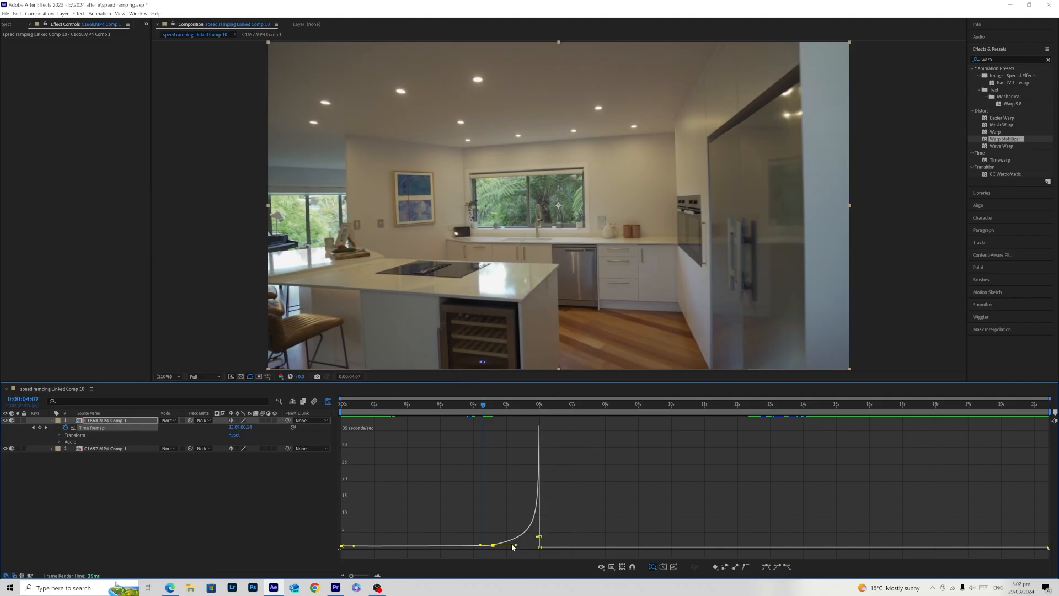
key(ctrl+z)
- In the speed graph, move the second Time Remap keyframe back to about 3.8 s and fine-tune its outgoing handle
drag(497, 543, 468, 546)
click(476, 486)
mouse_move(482, 405)
mouse_down()
mouse_move(386, 419)
mouse_move(463, 415)
mouse_up()
click(468, 543)
drag(503, 541, 503, 542)
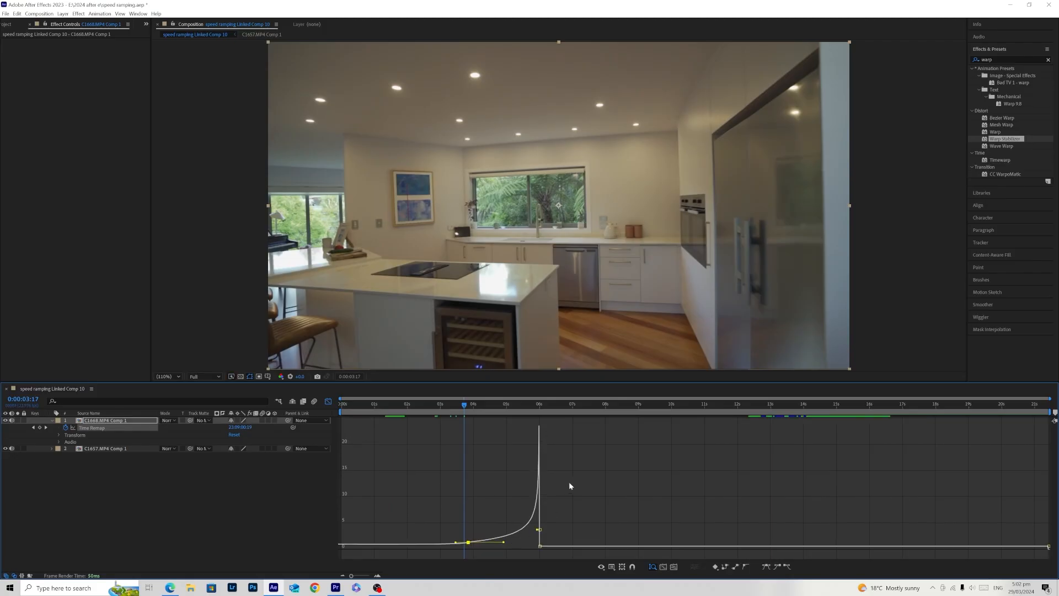
- Return to the layer timeline and play back the longer ramp from around 0:00:03:17
click(329, 401)
key(space)
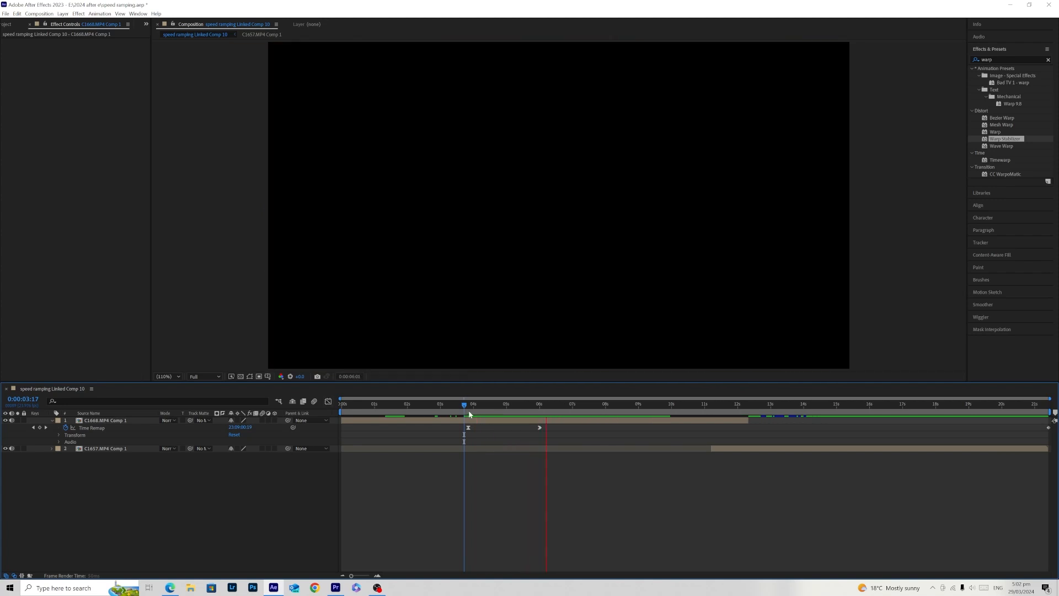
click(470, 411)
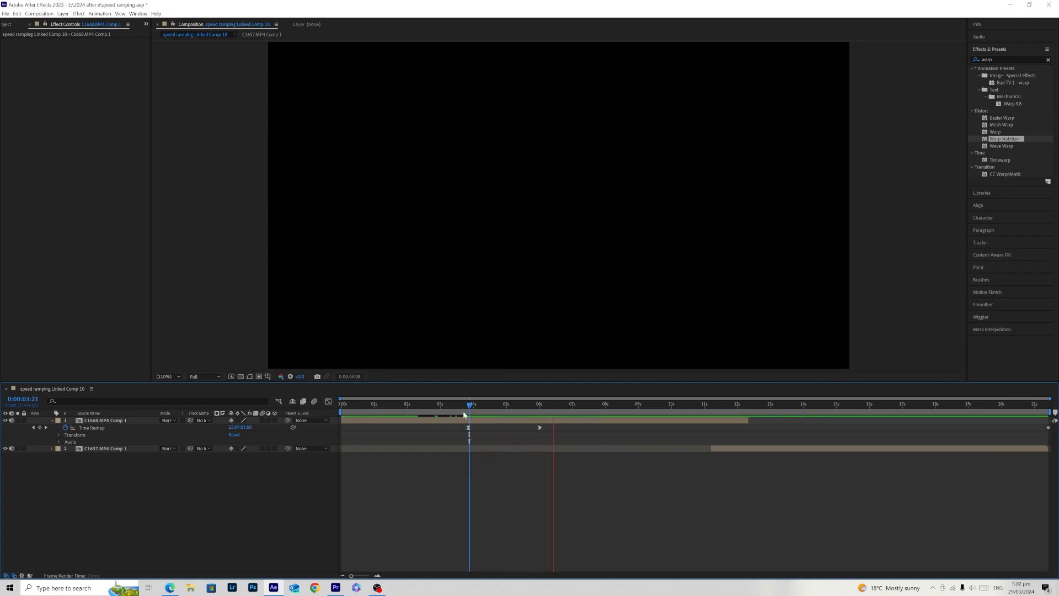
click(464, 413)
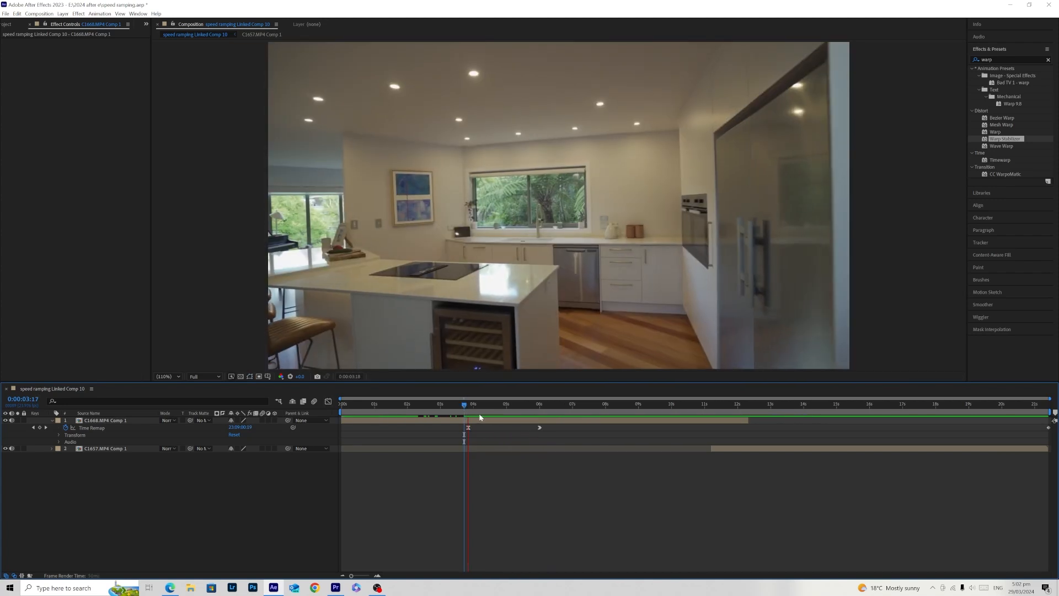
key(space)
- Move the third Time Remap keyframe back to about 5.7 s and play back the tightened ramp from around the second keyframe
drag(540, 428, 528, 428)
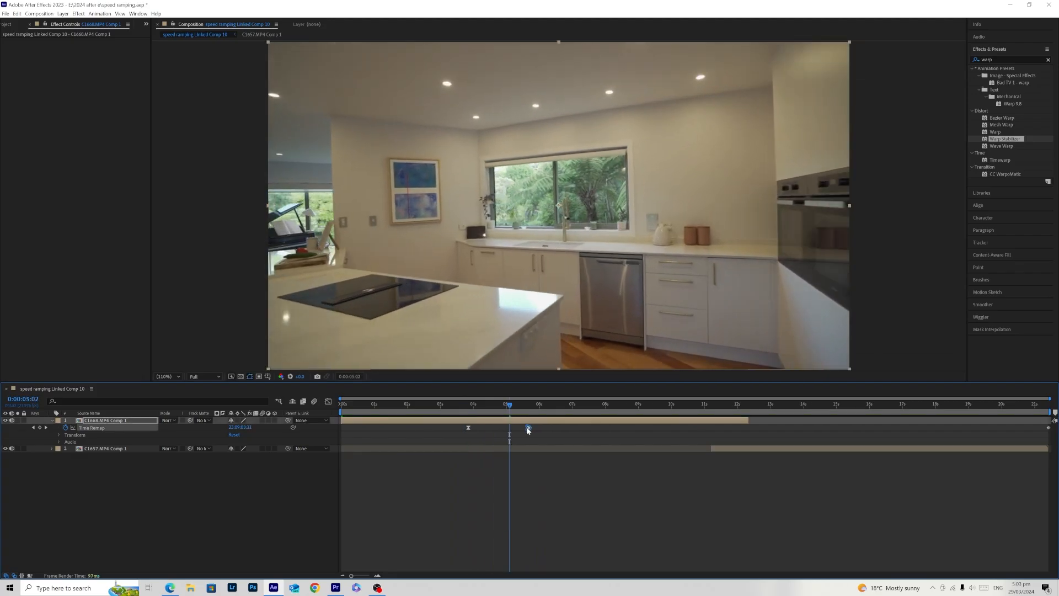
click(468, 412)
key(space)
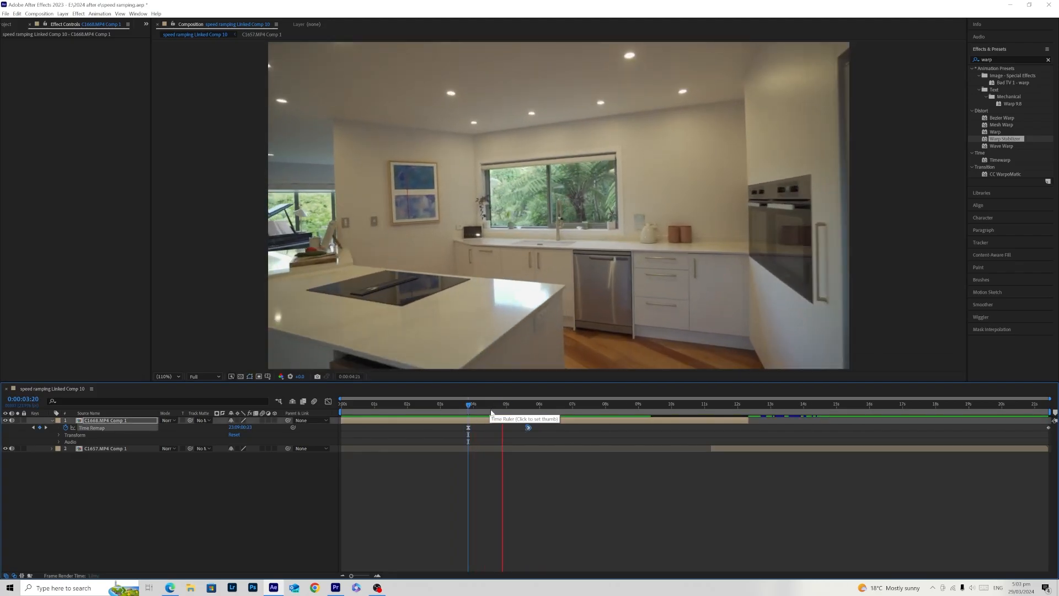
click(476, 413)
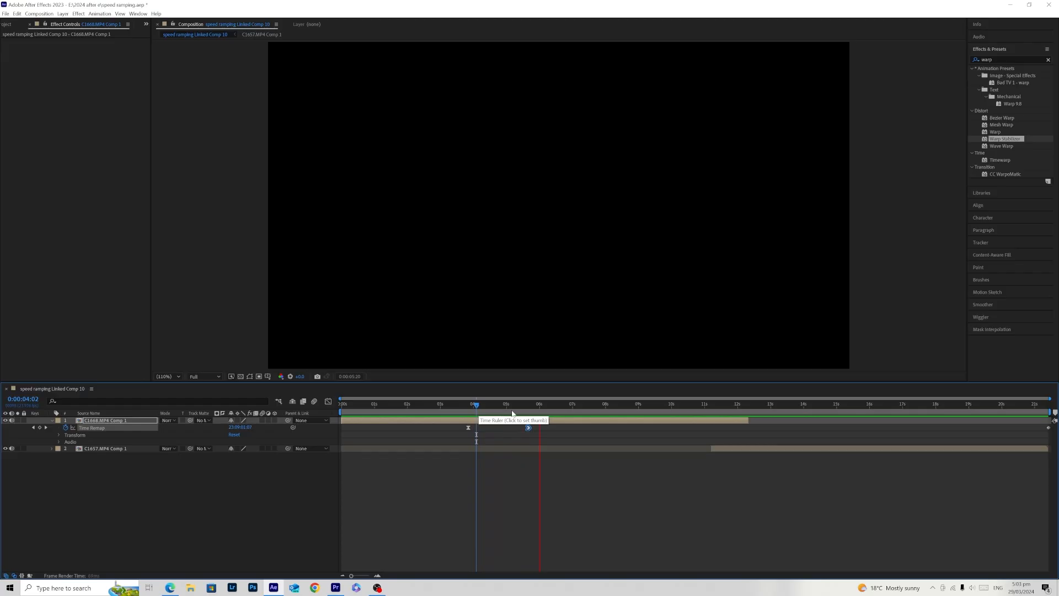
click(462, 413)
- Trim the end of C1668.MP4 Comp 1 to about 5.8 s and slide C1657.MP4 Comp 1 to start where it ends
drag(454, 416, 317, 414)
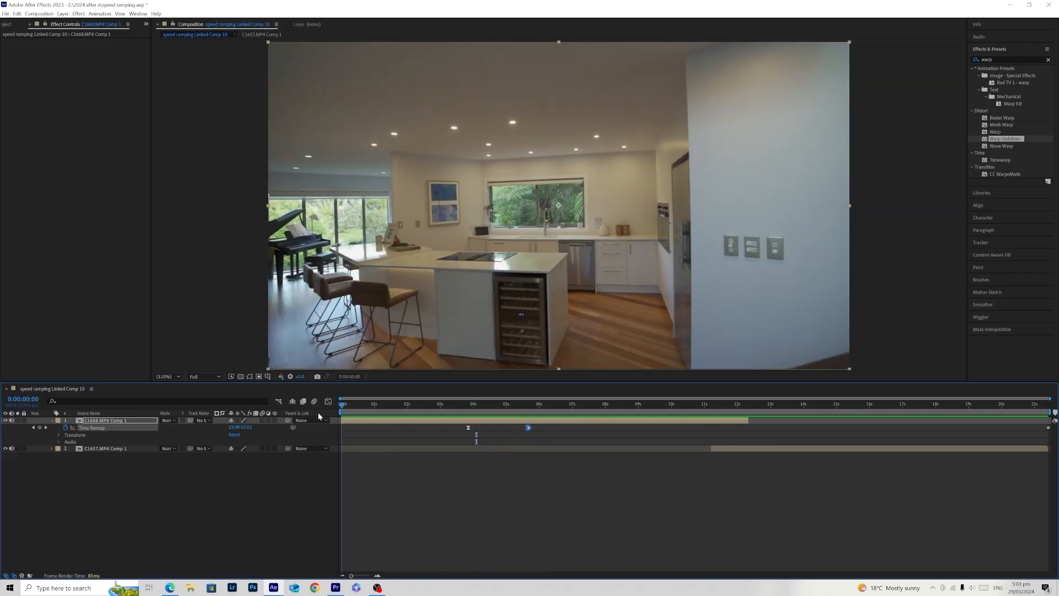
click(707, 443)
drag(538, 407, 530, 418)
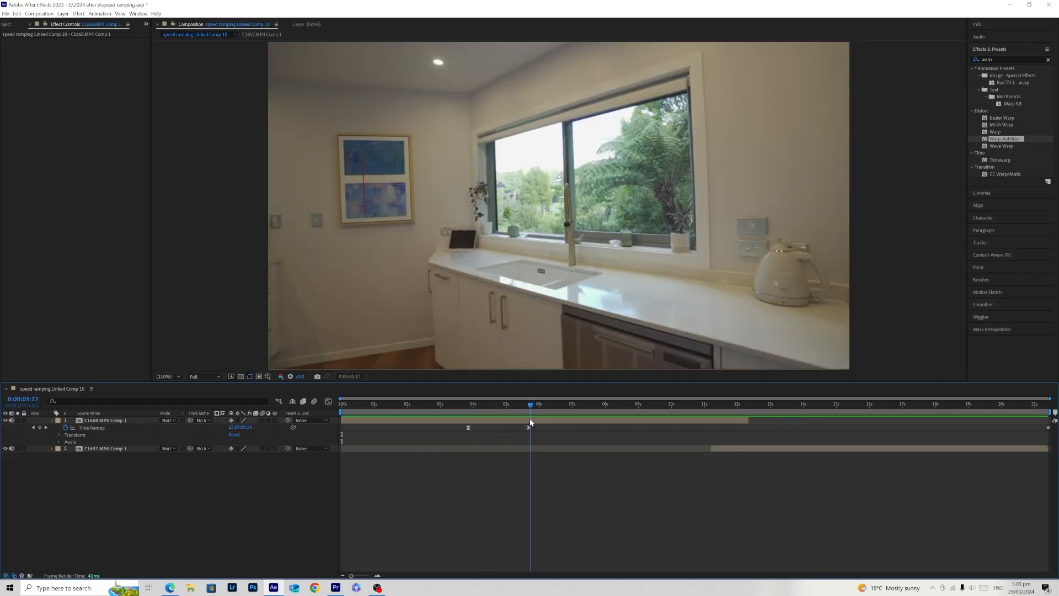
drag(748, 420, 536, 406)
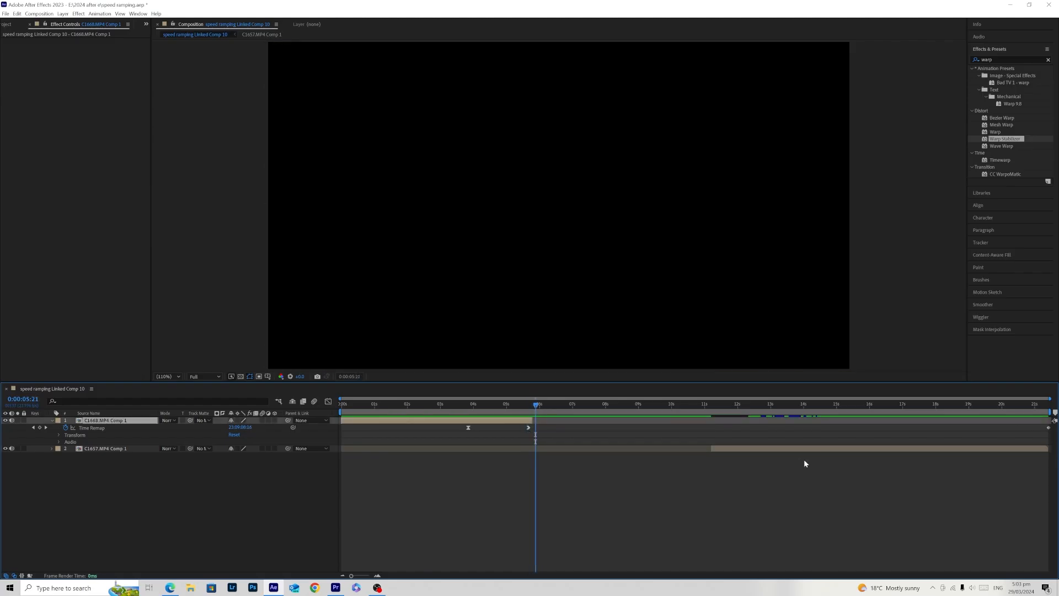
click(746, 452)
drag(745, 453, 577, 448)
- Enable time remapping on C1657.MP4 Comp 1 and add Time Remap keyframes at 0:00:05:19 and 0:00:10:21
right_click(565, 447)
mouse_move(618, 263)
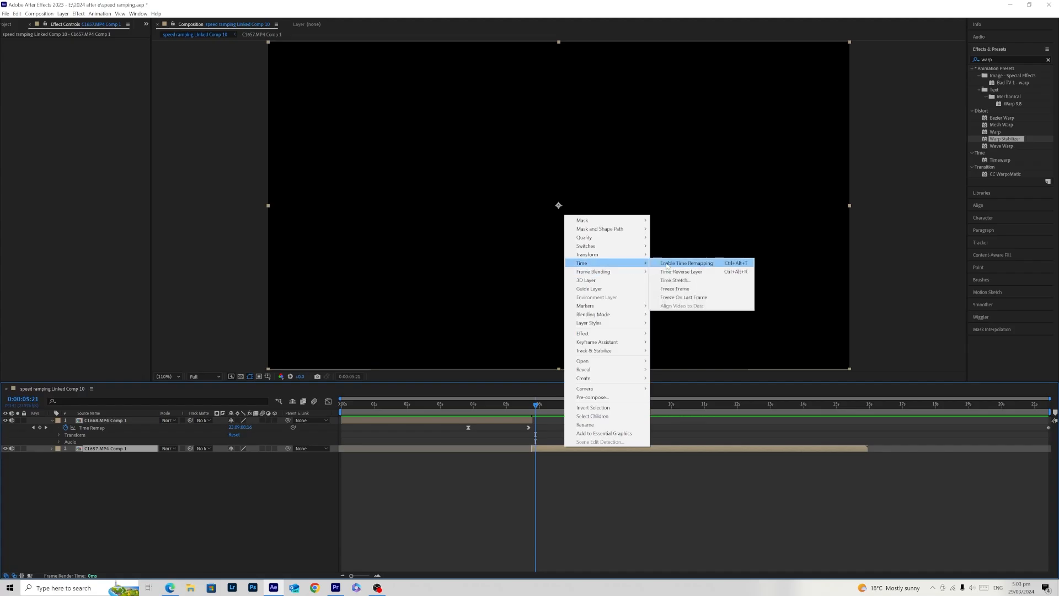
click(677, 264)
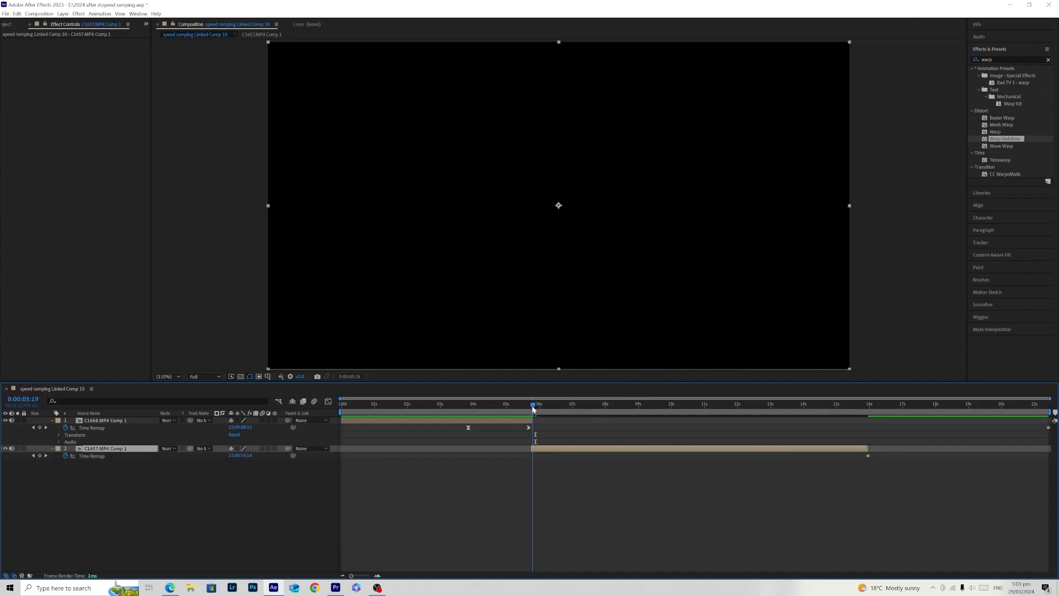
click(39, 456)
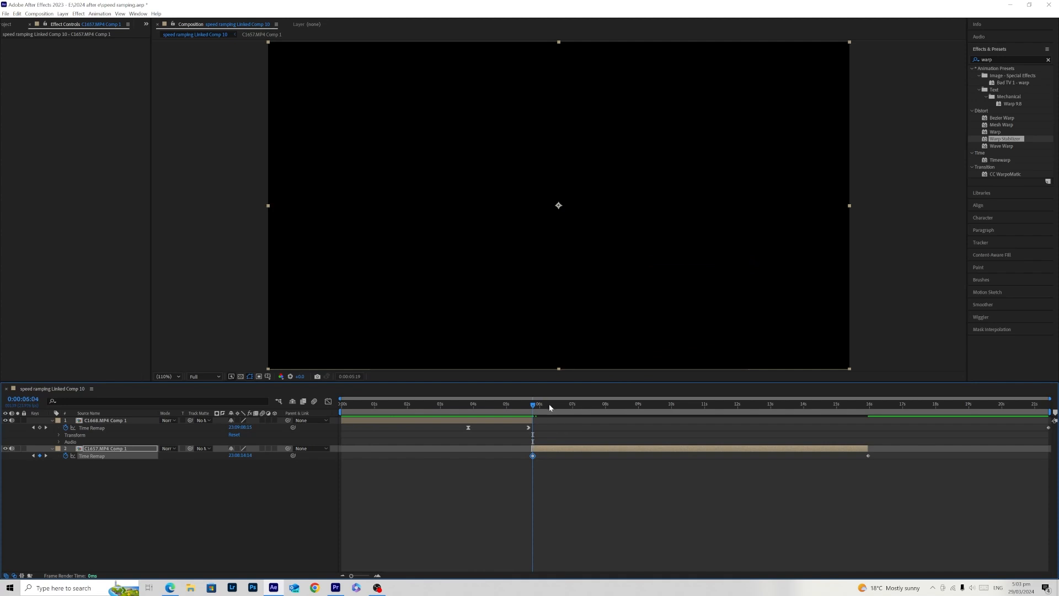
drag(625, 422, 700, 435)
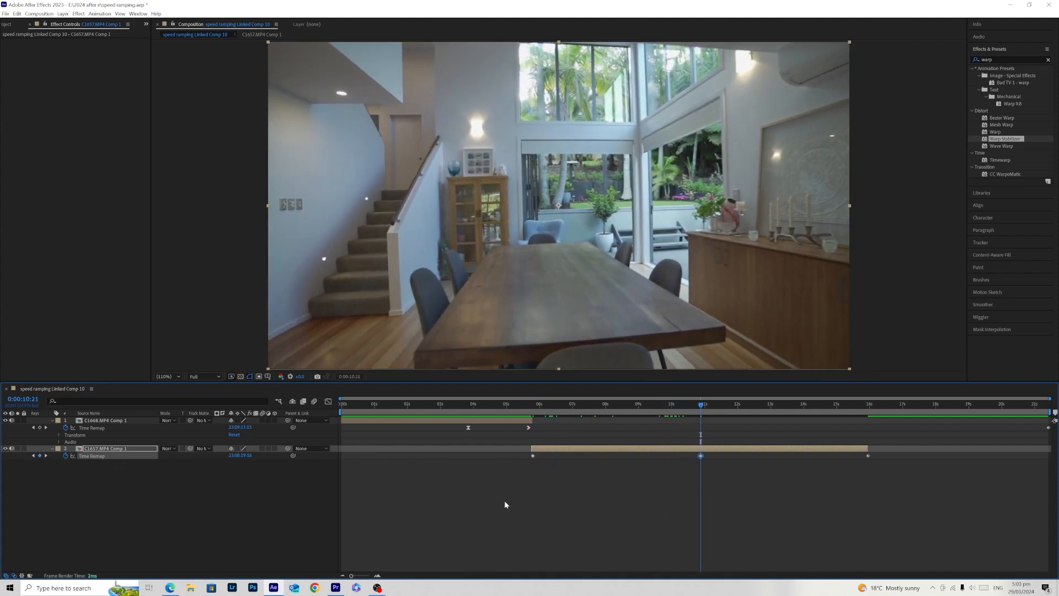
- Select the last two Time Remap keyframes of C1657.MP4 Comp 1 and shift them earlier so the middle one sits at about 7 s
drag(581, 503, 959, 433)
click(659, 485)
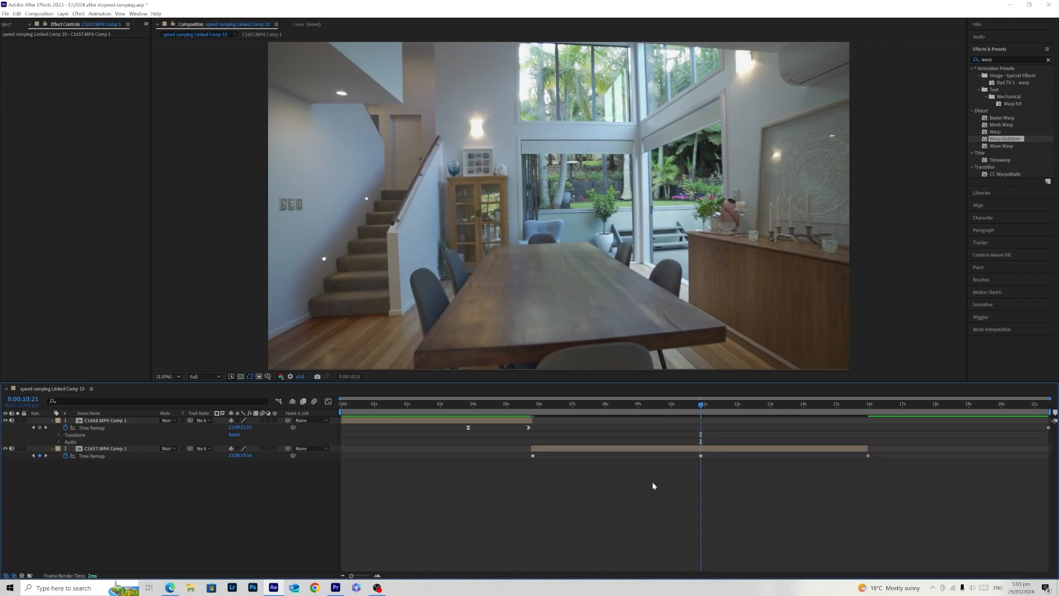
drag(670, 466, 888, 440)
drag(701, 456, 572, 469)
click(564, 481)
- Play back the second clip's fast start and the full transition from 0:00:03:21, and inspect the cut between the clips
click(531, 404)
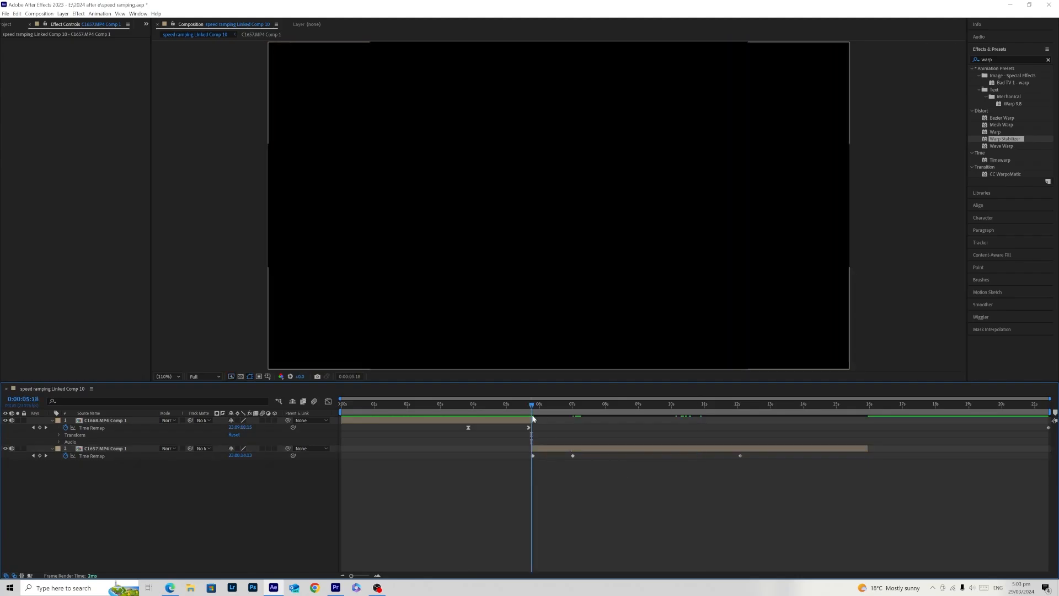
key(space)
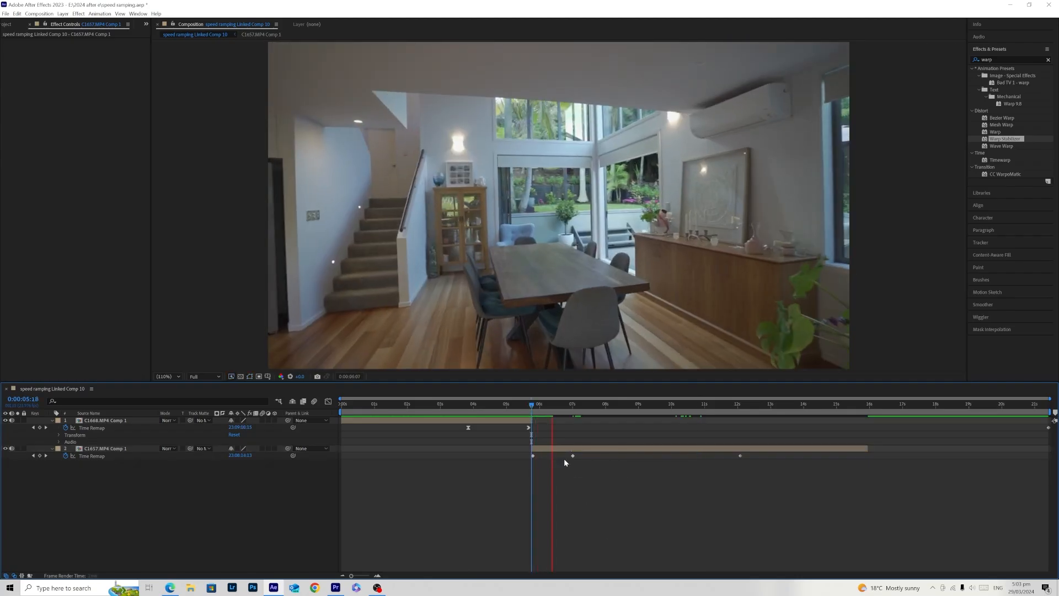
drag(487, 405, 469, 419)
key(space)
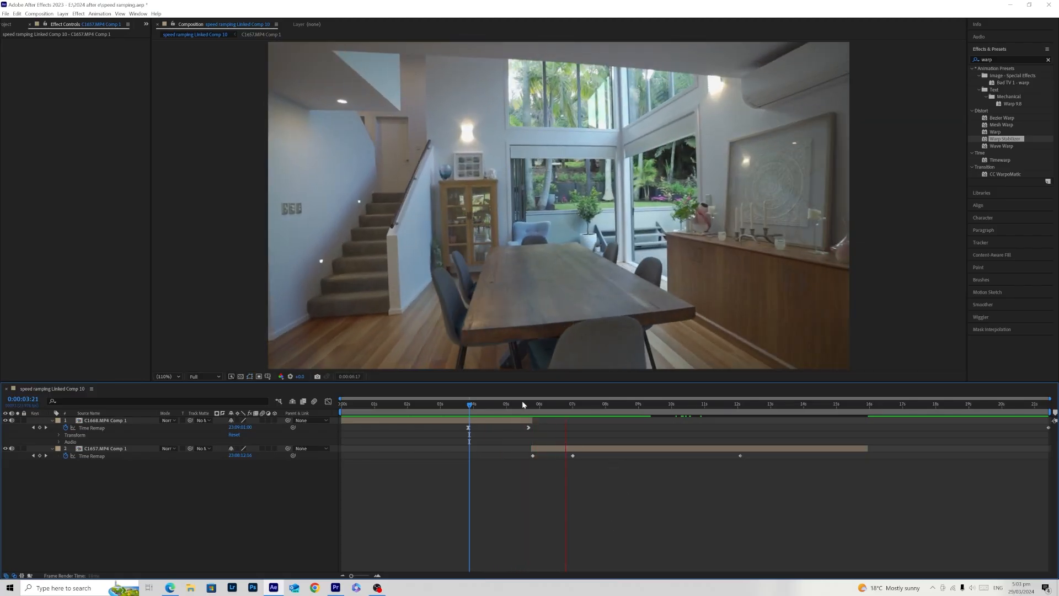
drag(523, 405, 532, 411)
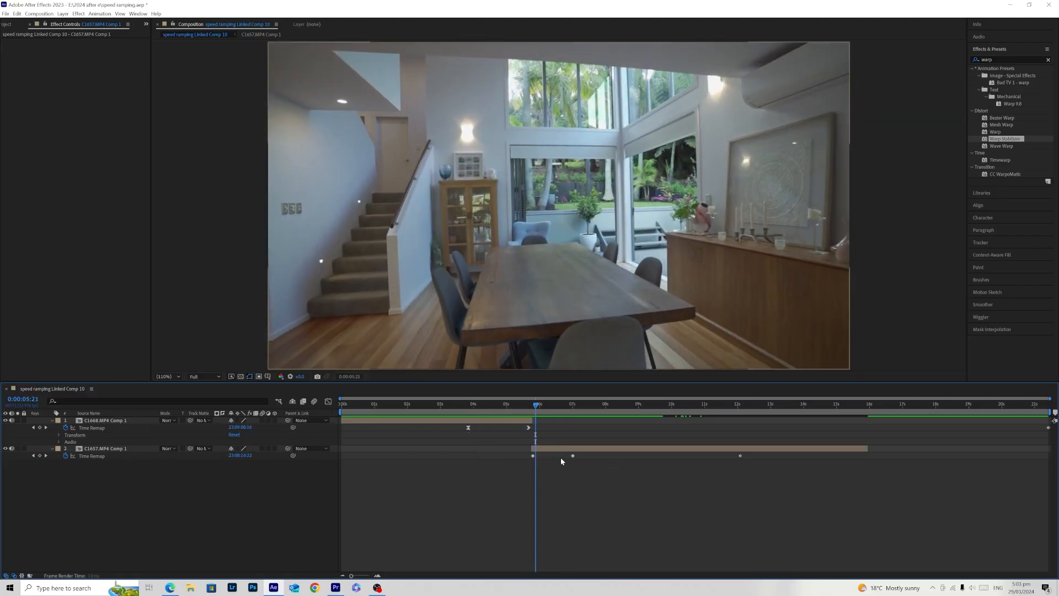
- Lower the composition preview resolution to Half and check the transition around the cut
drag(537, 409, 516, 411)
click(204, 376)
click(204, 405)
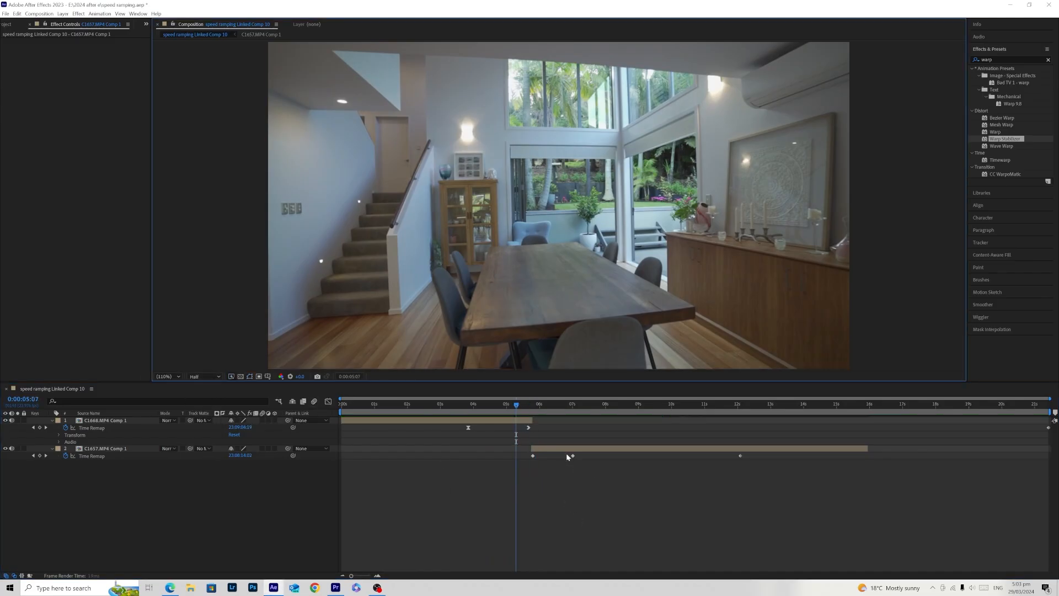
key(j)
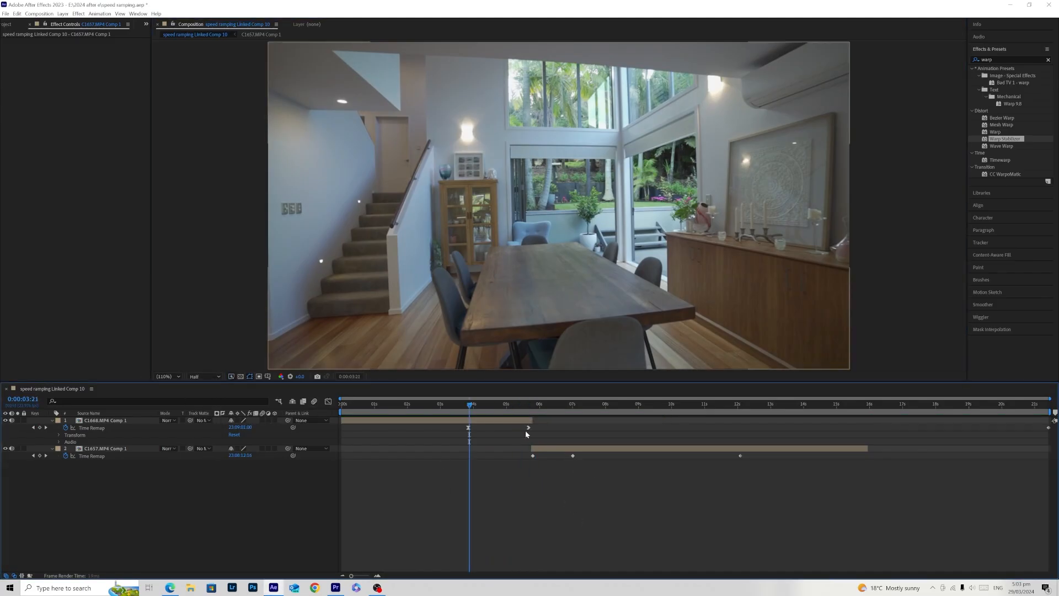
click(511, 407)
drag(524, 402, 539, 414)
- Try sliding C1657.MP4 Comp 1 earlier to overlap the first clip, check the frames at the cut, and move it back
drag(547, 450, 541, 453)
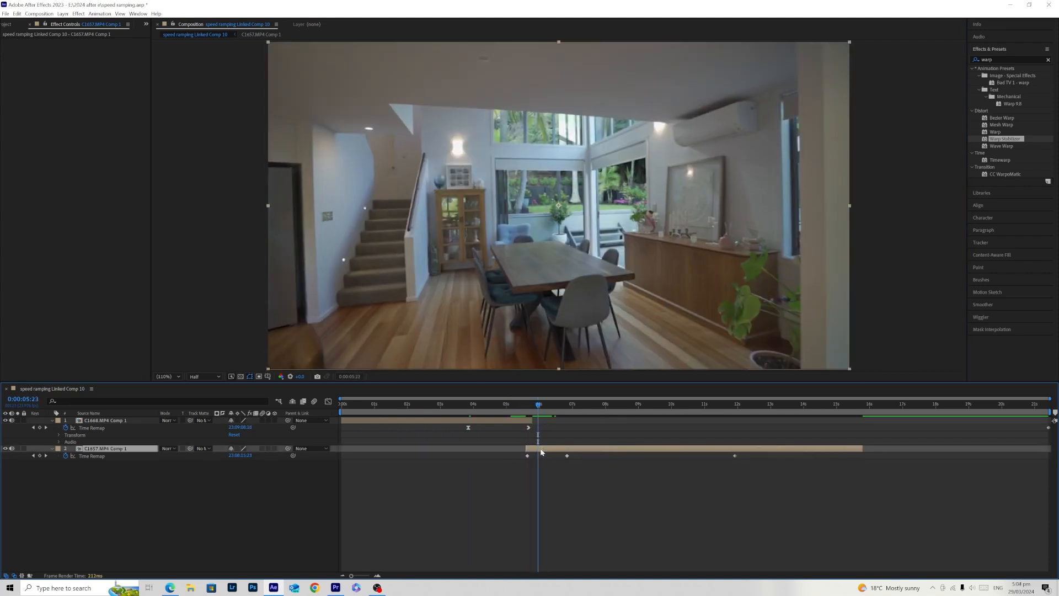
drag(534, 411, 542, 450)
click(529, 407)
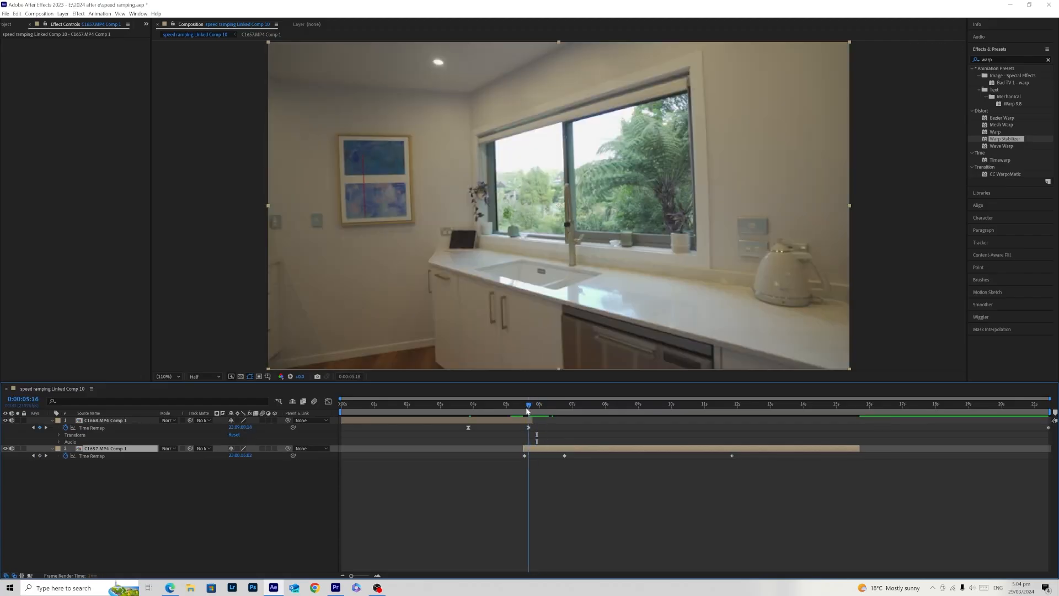
drag(531, 412, 533, 412)
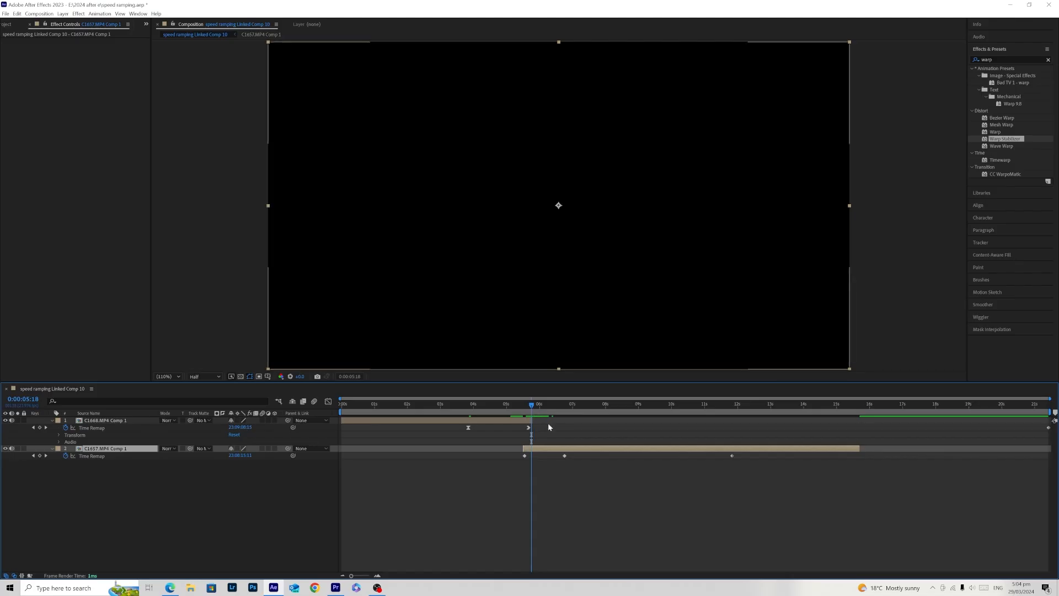
key(ctrl+z)
drag(540, 450, 546, 451)
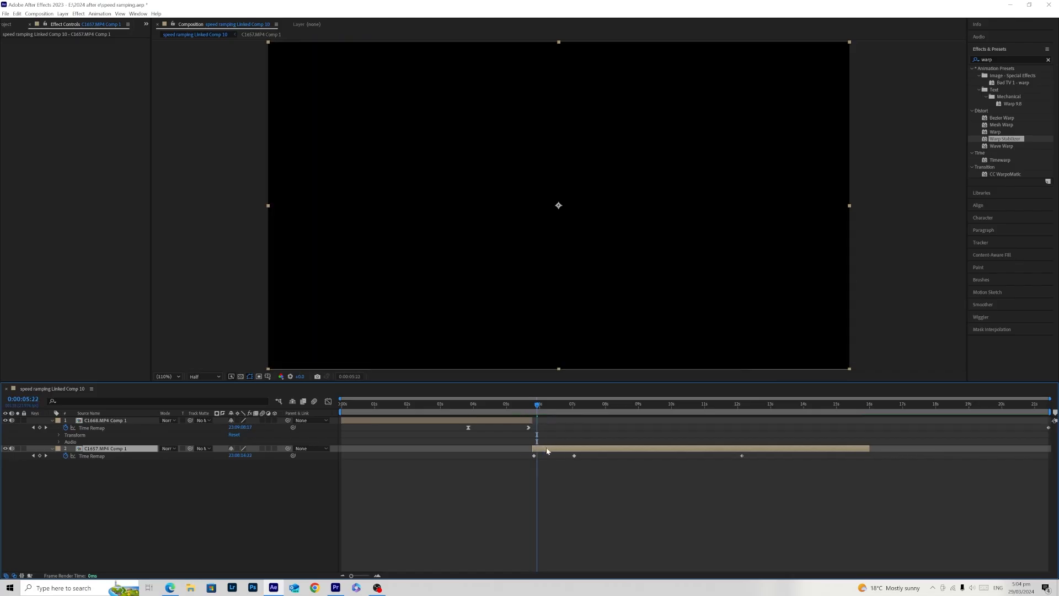
- Trim C1668.MP4 Comp 1 to end just after its third keyframe and slide C1657.MP4 Comp 1 to start at about 5.5 s beneath it
click(527, 406)
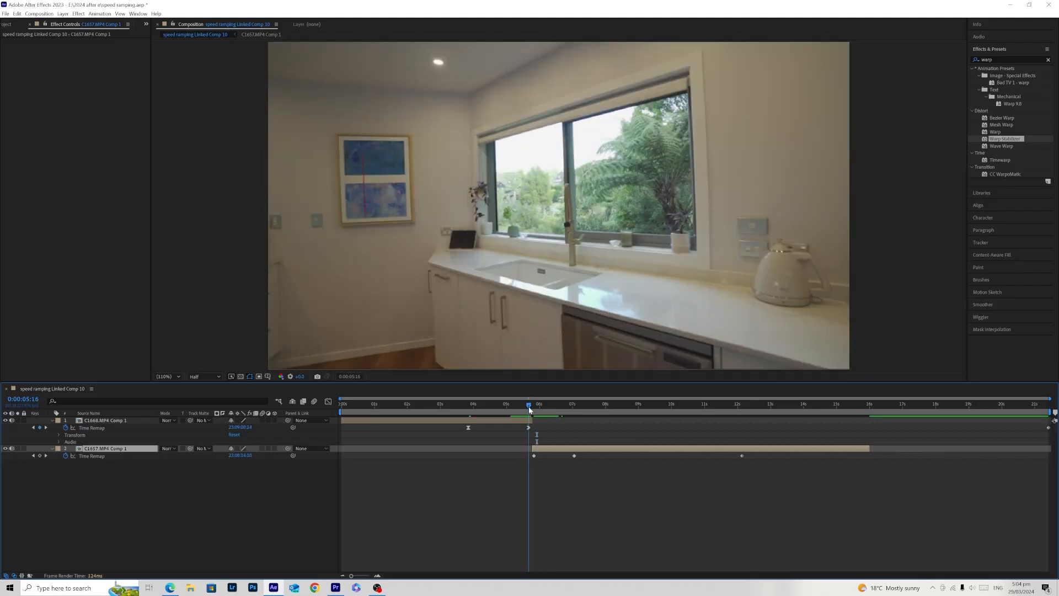
mouse_move(531, 407)
mouse_down()
mouse_move(534, 420)
mouse_move(522, 406)
mouse_up()
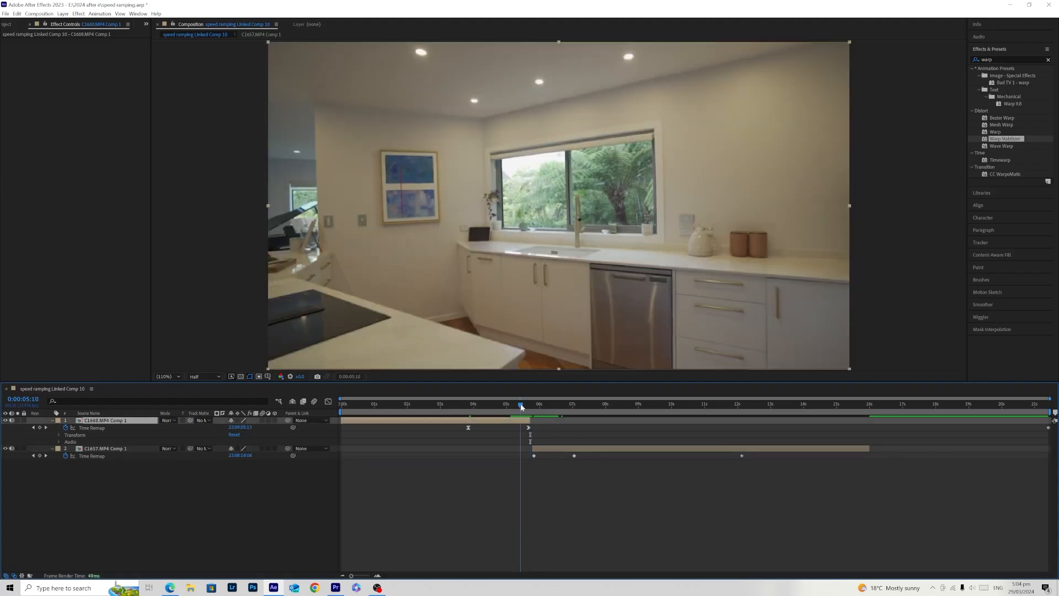
drag(546, 449, 537, 453)
drag(525, 401, 535, 406)
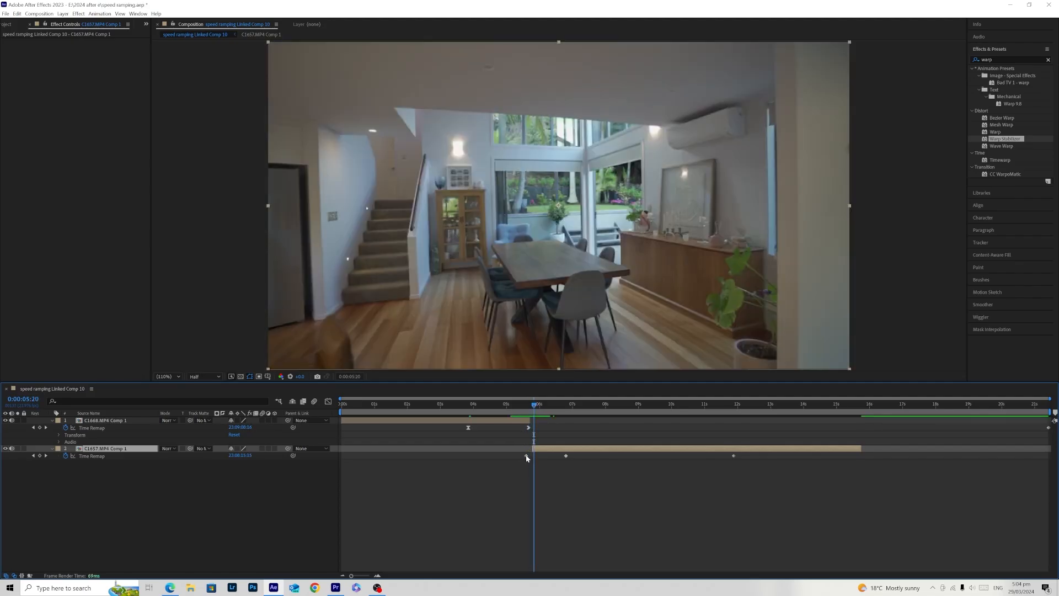
- Try trimming the start of C1657.MP4 Comp 1 and moving its first Time Remap keyframe to about 5.8 s, and undo both changes
drag(526, 456, 532, 455)
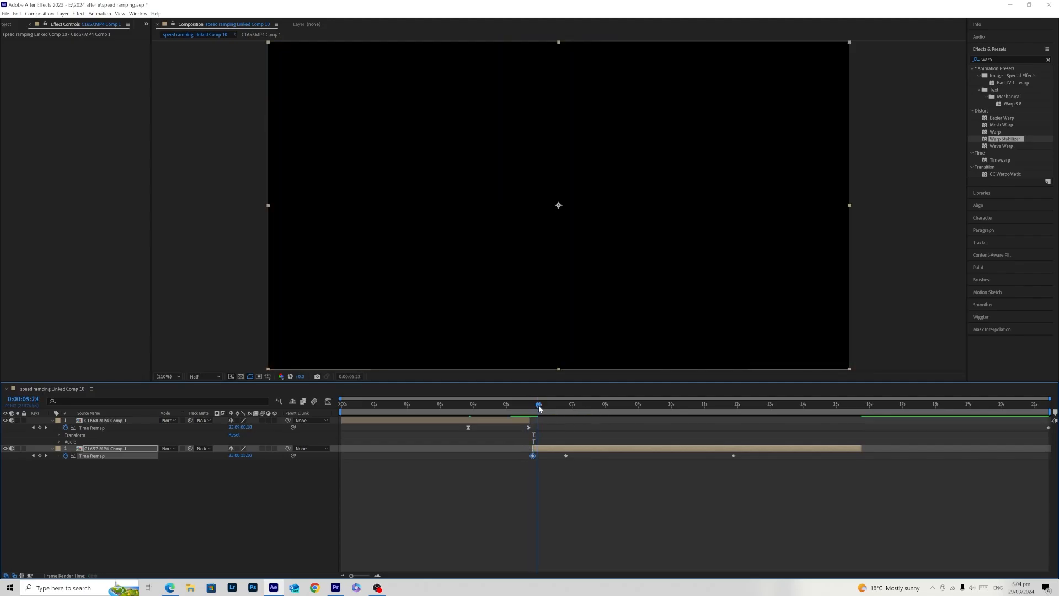
key(ctrl+z)
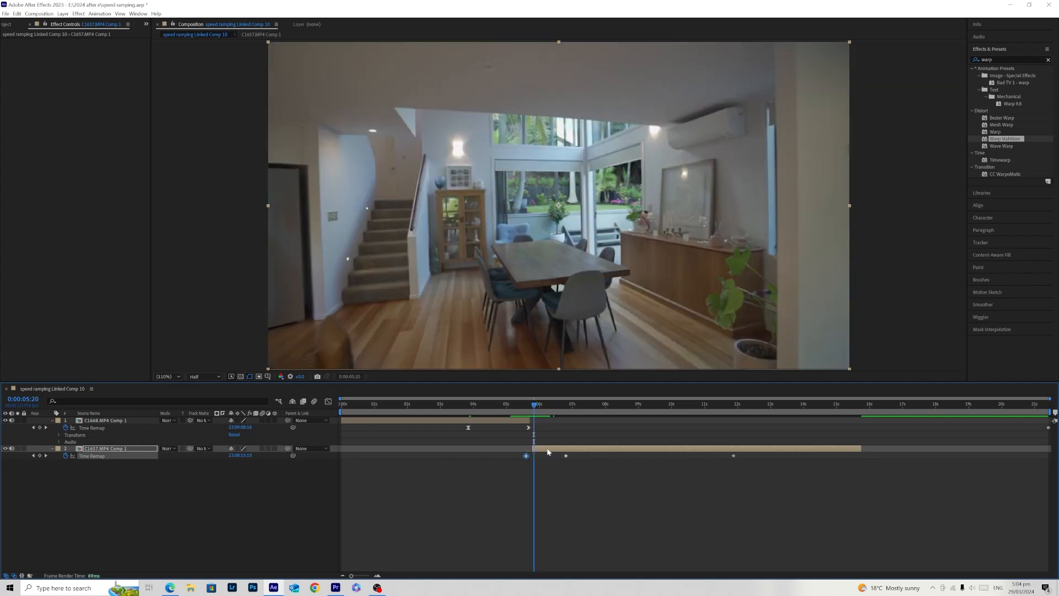
key(ctrl+z)
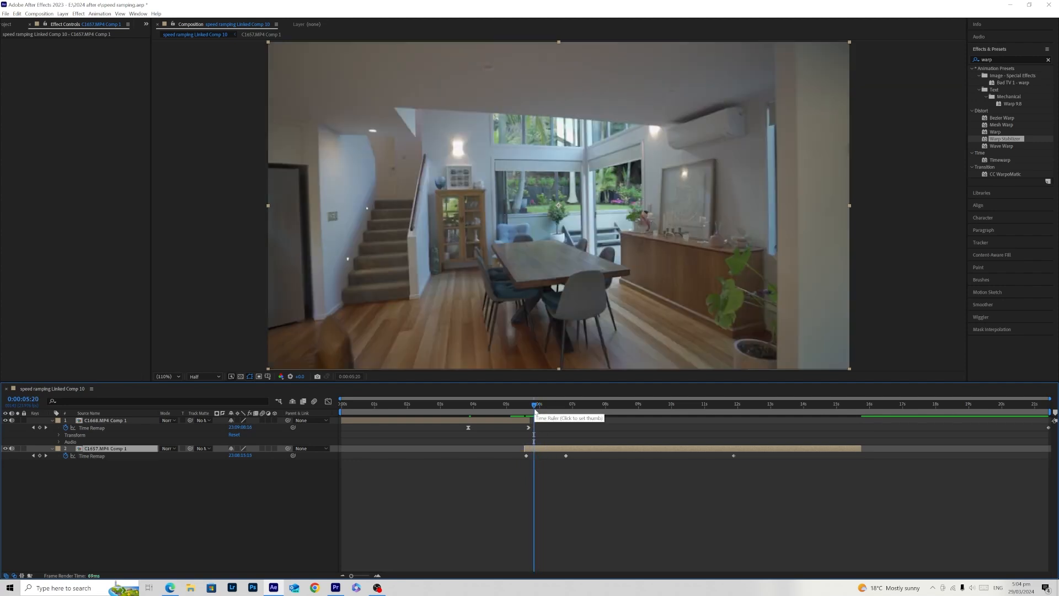
- Try sliding C1657.MP4 Comp 1 earlier to start at about 5.4 s and play back the transition around the cut
drag(546, 449, 541, 449)
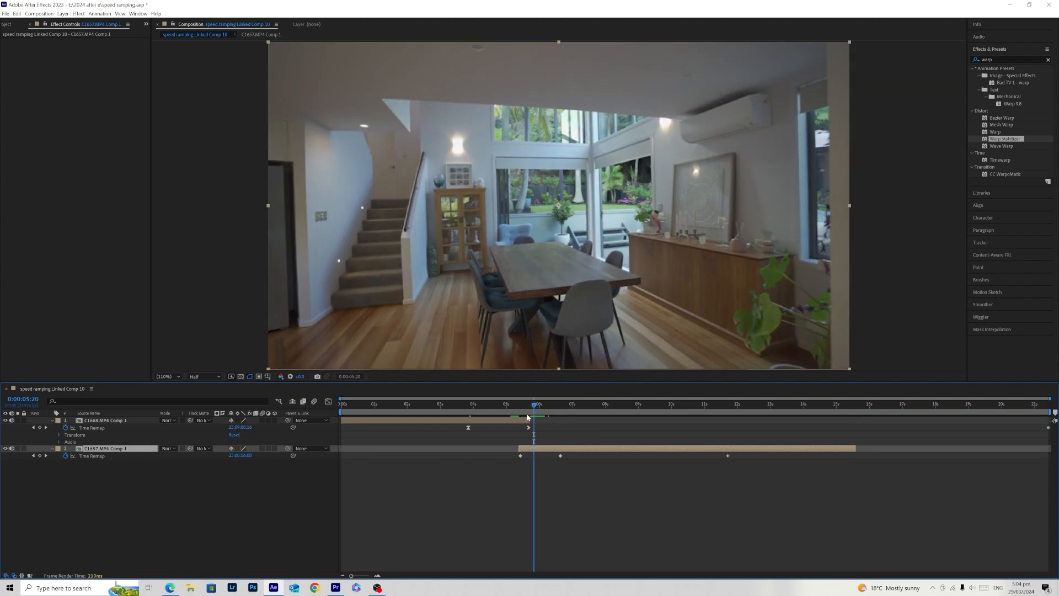
key(space)
click(454, 406)
click(525, 520)
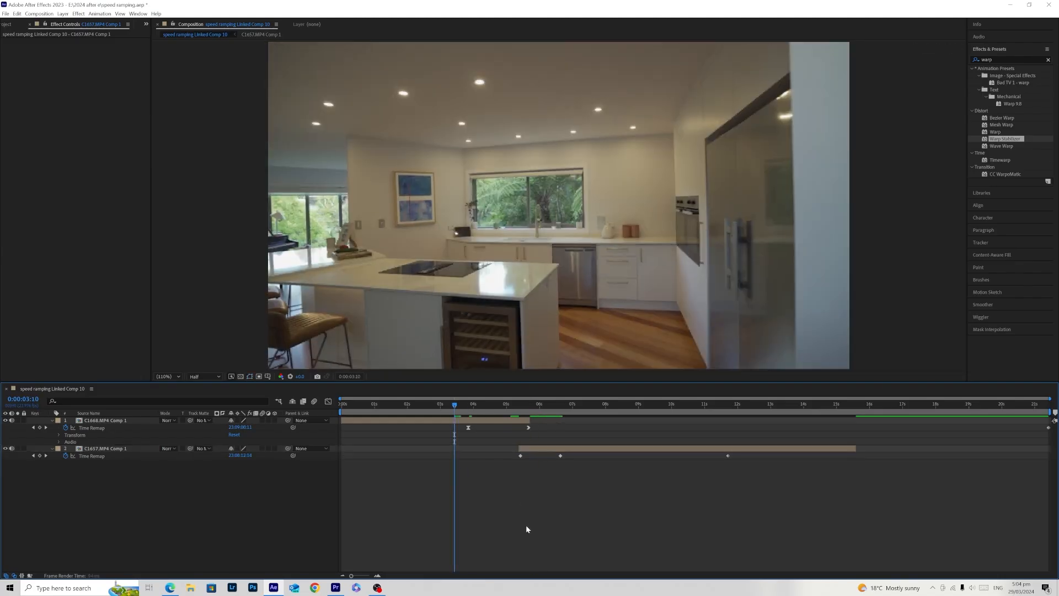
key(space)
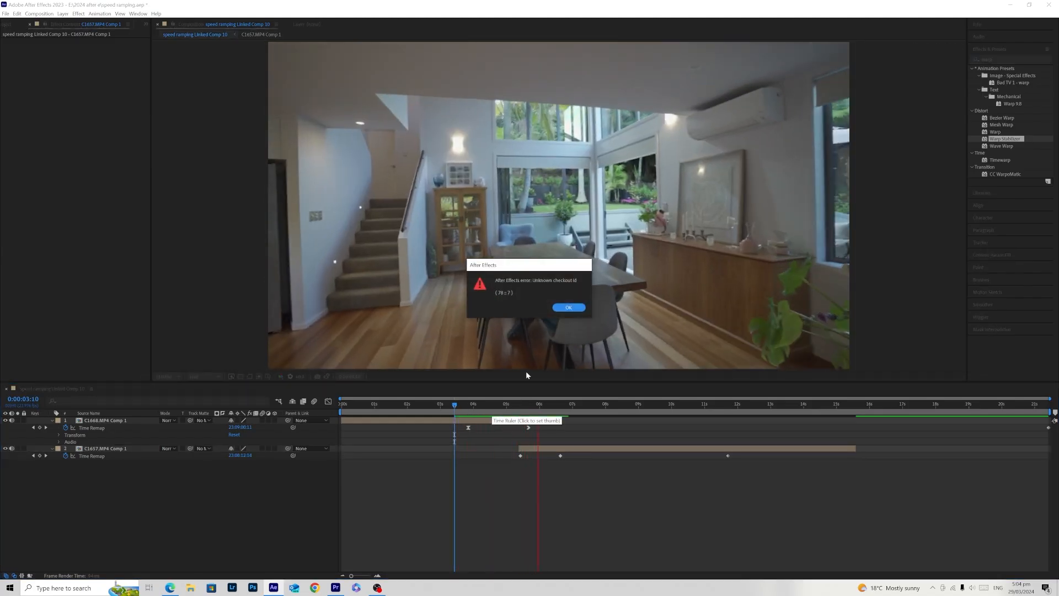
click(569, 309)
key(space)
drag(473, 407, 457, 407)
key(space)
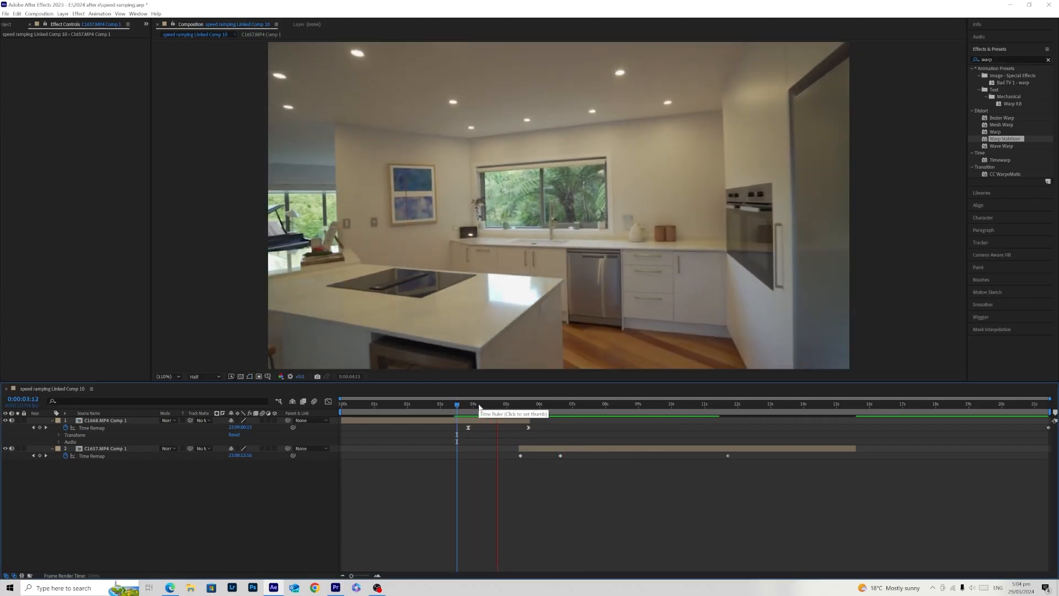
- Slide C1657.MP4 Comp 1 to start at the first clip's third keyframe, stack it above C1668.MP4 Comp 1, and preview the cut
drag(529, 452, 541, 433)
drag(151, 447, 138, 421)
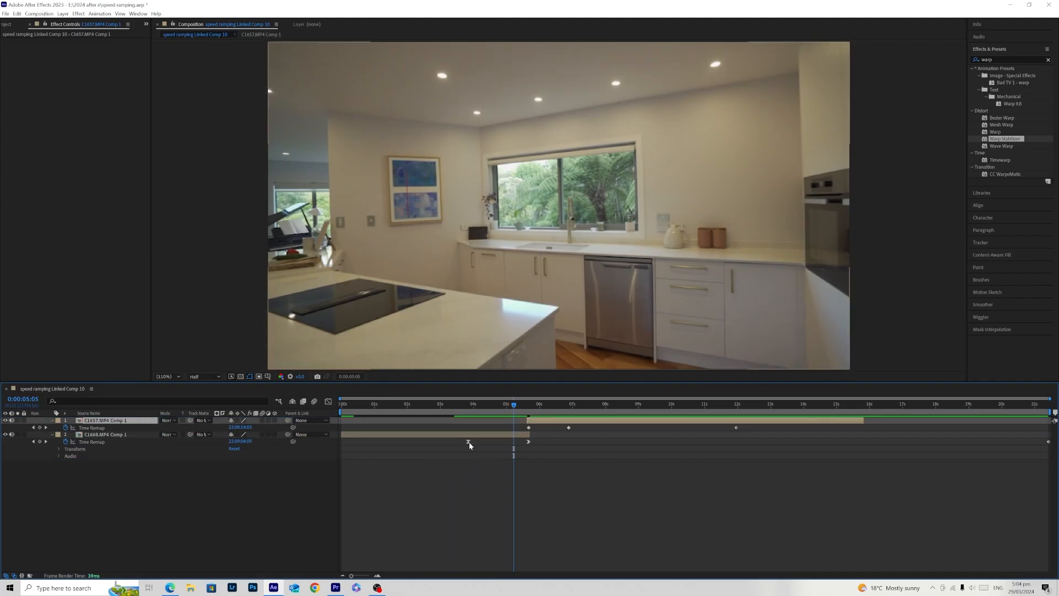
drag(513, 405, 465, 405)
key(space)
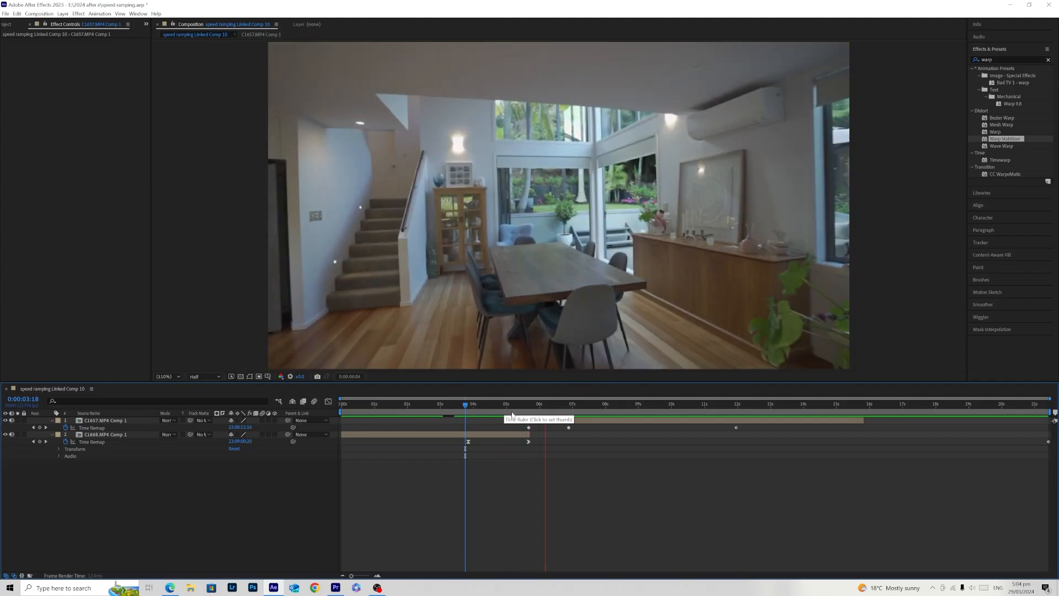
- Undo the layer reordering, slide C1657.MP4 Comp 1 to start at about 5.8 s, and preview the transition
key(ctrl+z)
drag(542, 449, 546, 448)
click(532, 479)
drag(514, 405, 444, 412)
key(space)
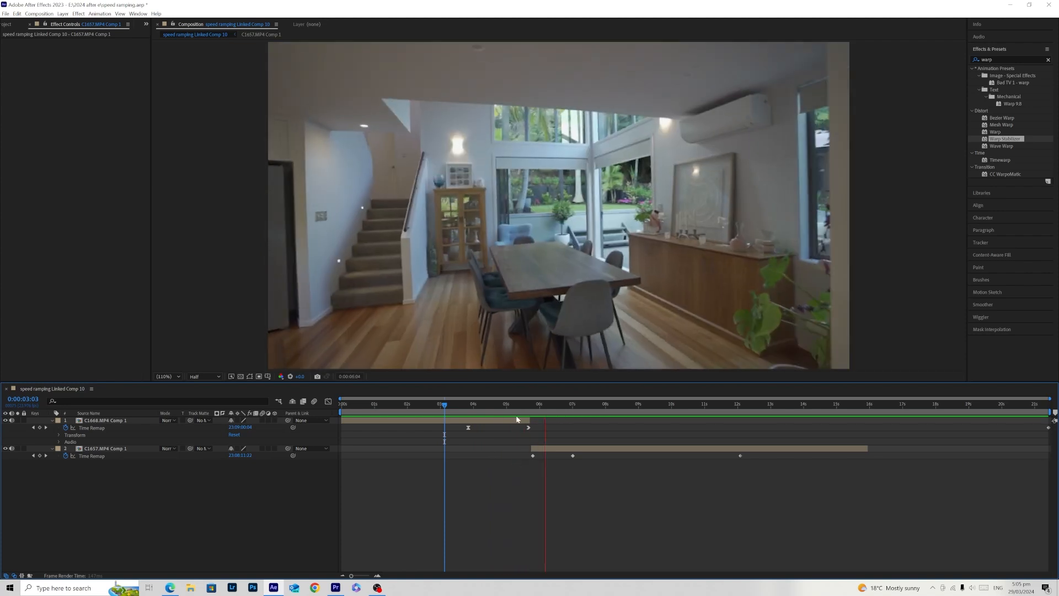
- Try moving the first Time Remap keyframe of C1657.MP4 Comp 1 to 0:00:06:02, and undo it together with the last layer slide
drag(520, 406, 537, 423)
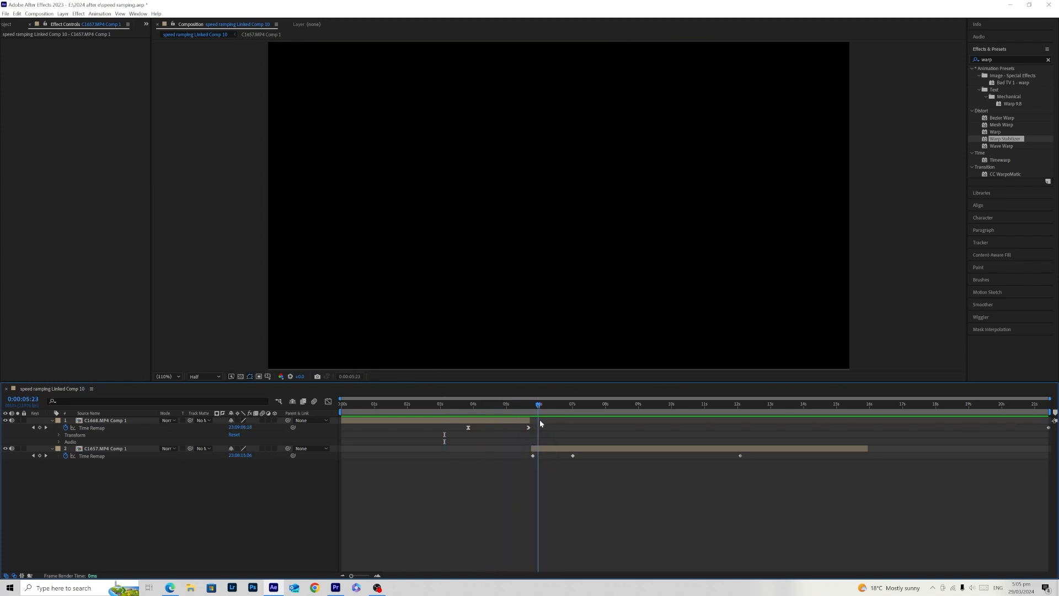
click(545, 447)
drag(541, 404, 544, 405)
drag(533, 456, 542, 458)
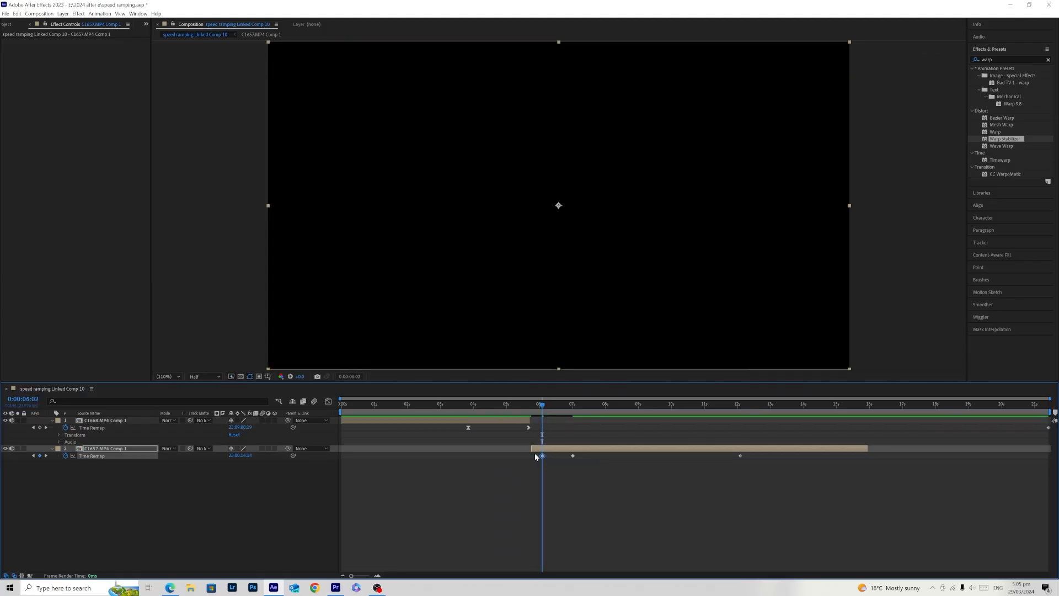
key(ctrl+z)
key(ctrl+z)
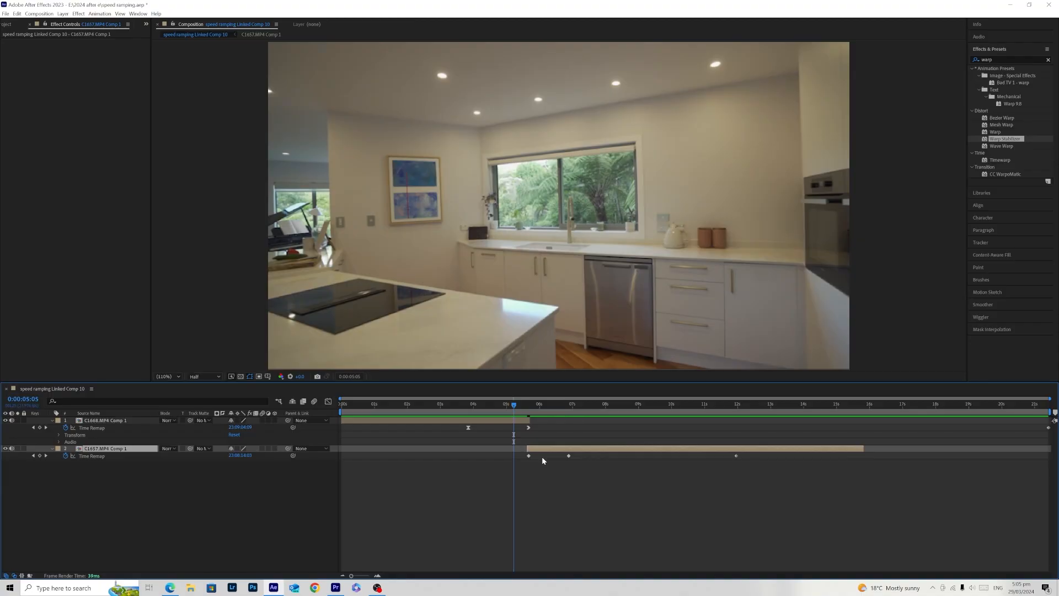
- Undo the clip trims, time remapping and pre-composing back to the original C1668.MP4 and C1657.MP4 layers
click(533, 413)
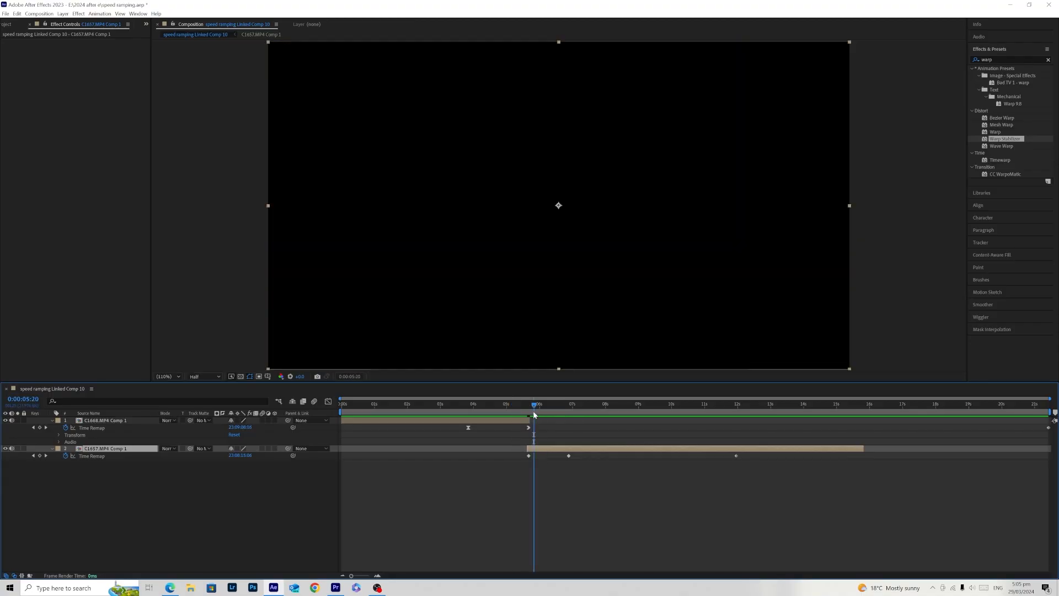
key(ctrl+z)
key(ctrl+z)
key(ctrl+z)
key(ctrl+z)
key(ctrl+z)
key(ctrl+z)
key(ctrl+z)
key(ctrl+z)
key(ctrl+z)
key(ctrl+z)
key(ctrl+z)
key(ctrl+z)
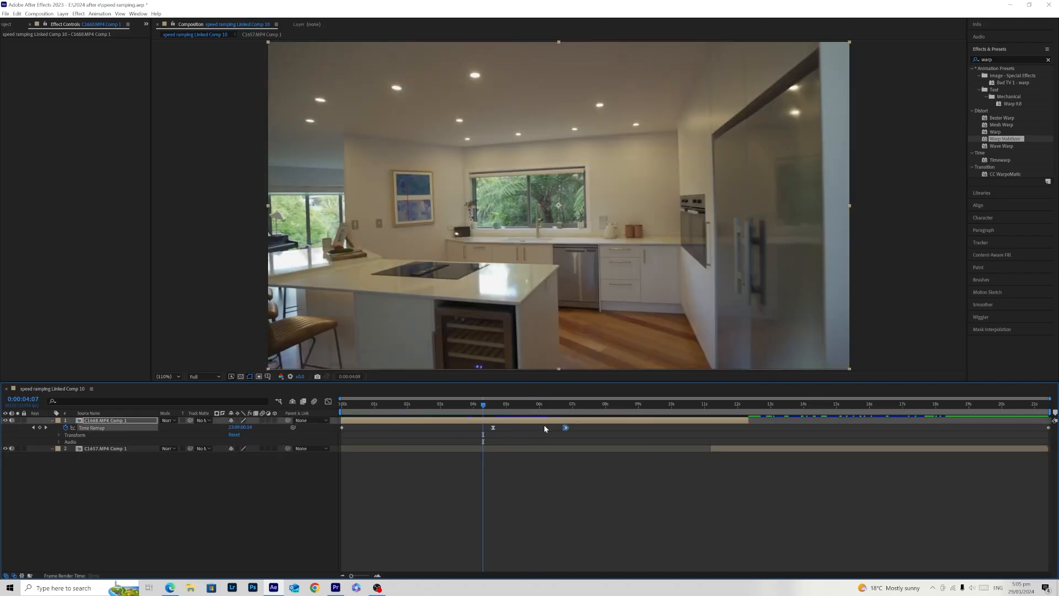
key(ctrl+z)
key(ctrl+z)
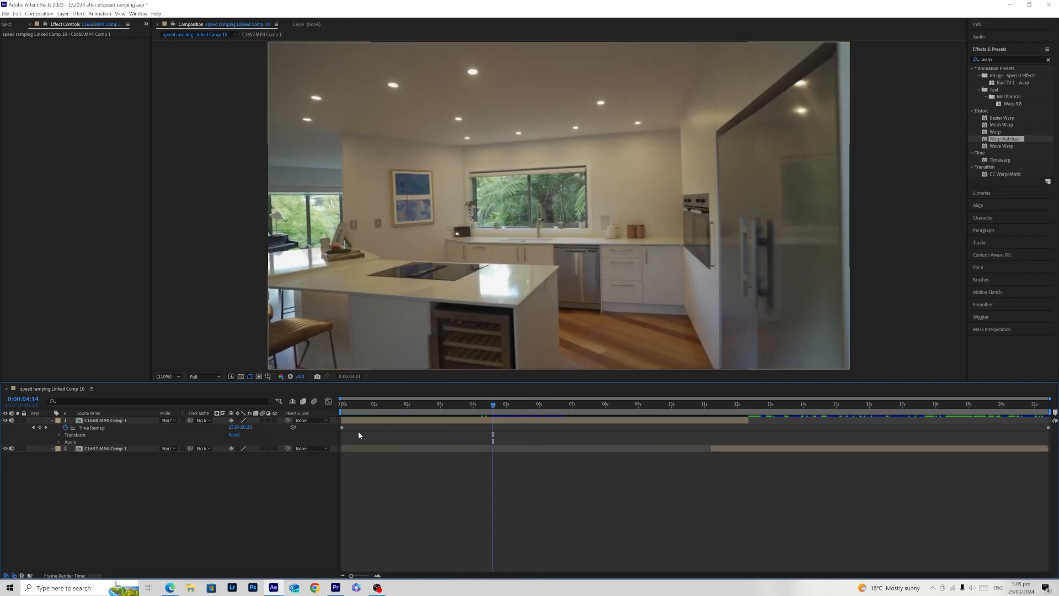
key(space)
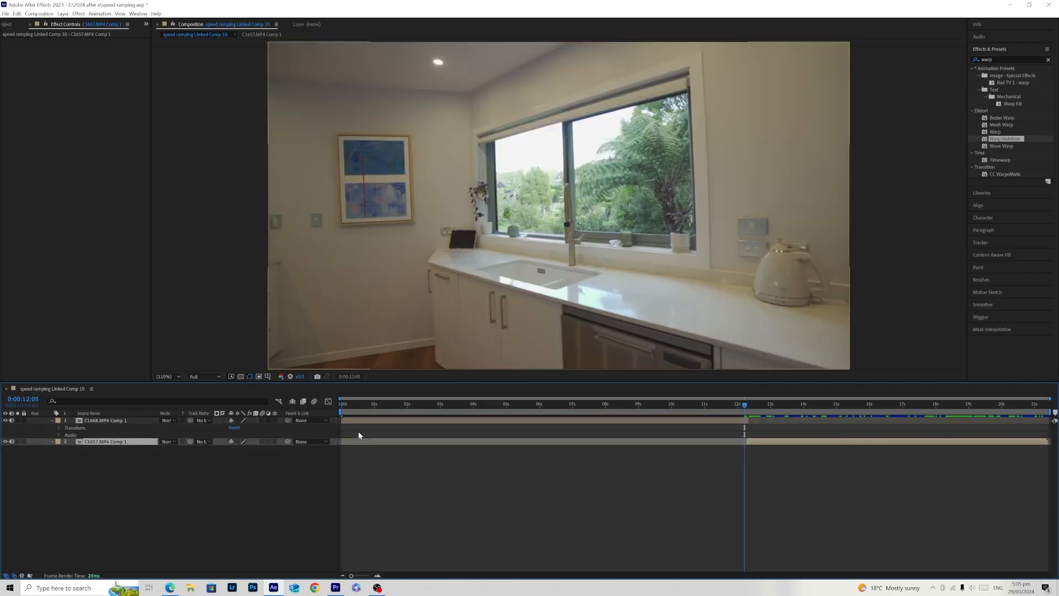
key(ctrl+z)
key(ctrl+z)
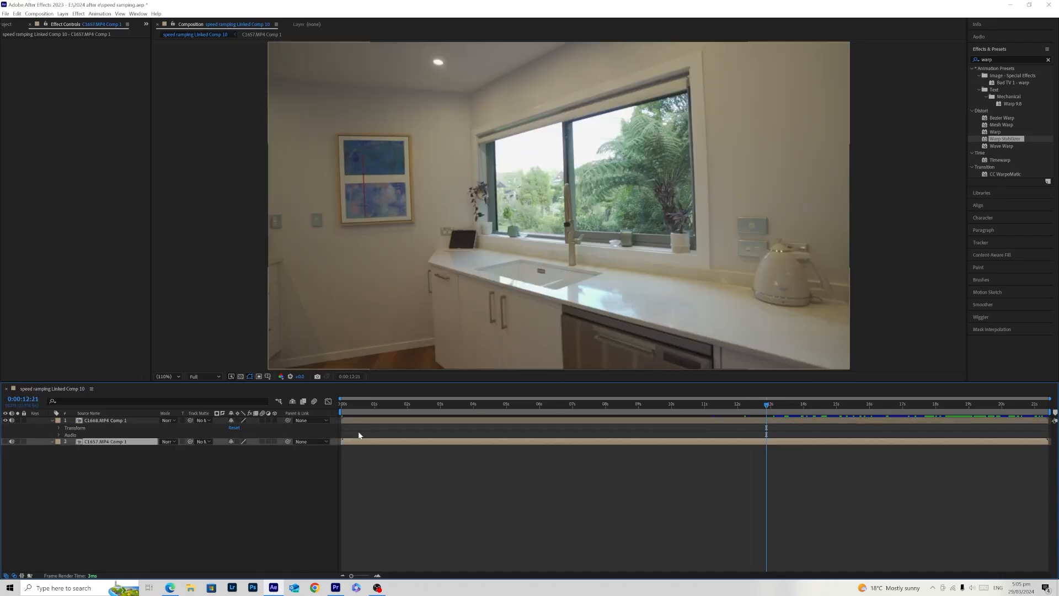
key(ctrl+z)
key(ctrl+z)
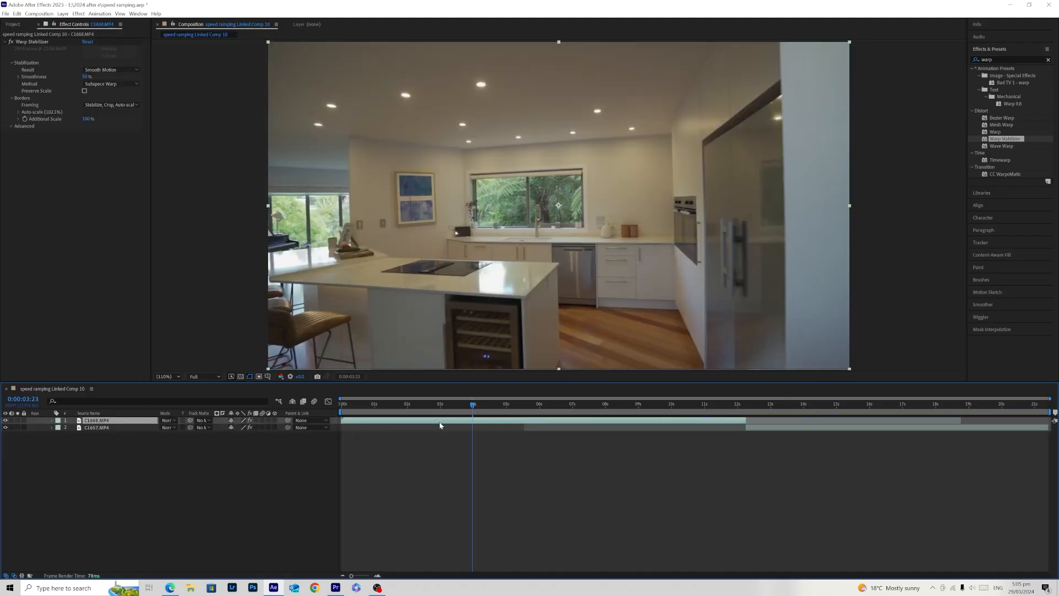
- Pre-compose C1668.MP4 as C1668.MP4 Comp 1, leaving all attributes in the current composition
right_click(539, 421)
click(565, 370)
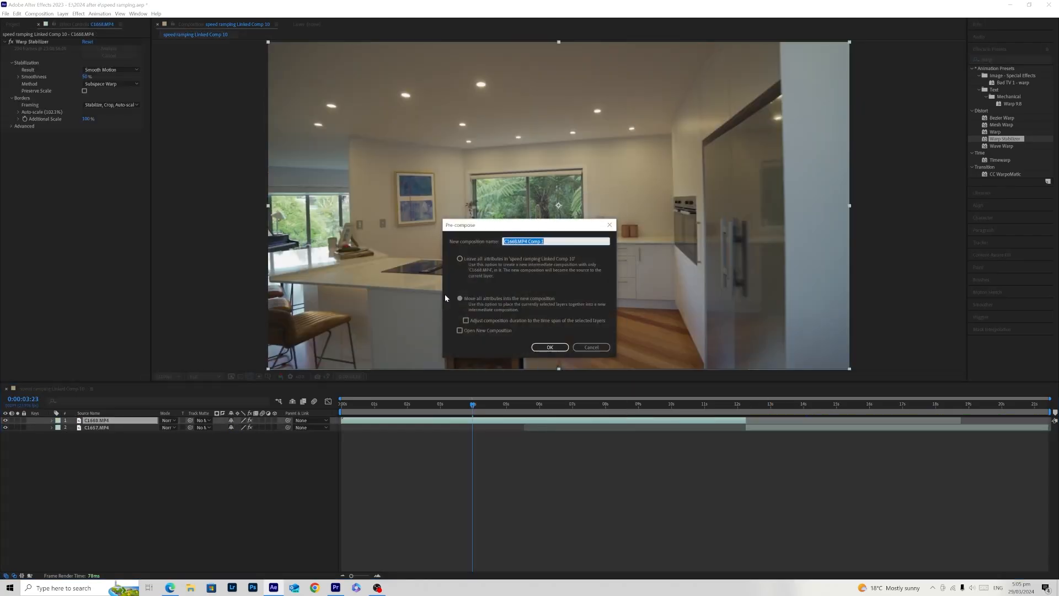
click(560, 348)
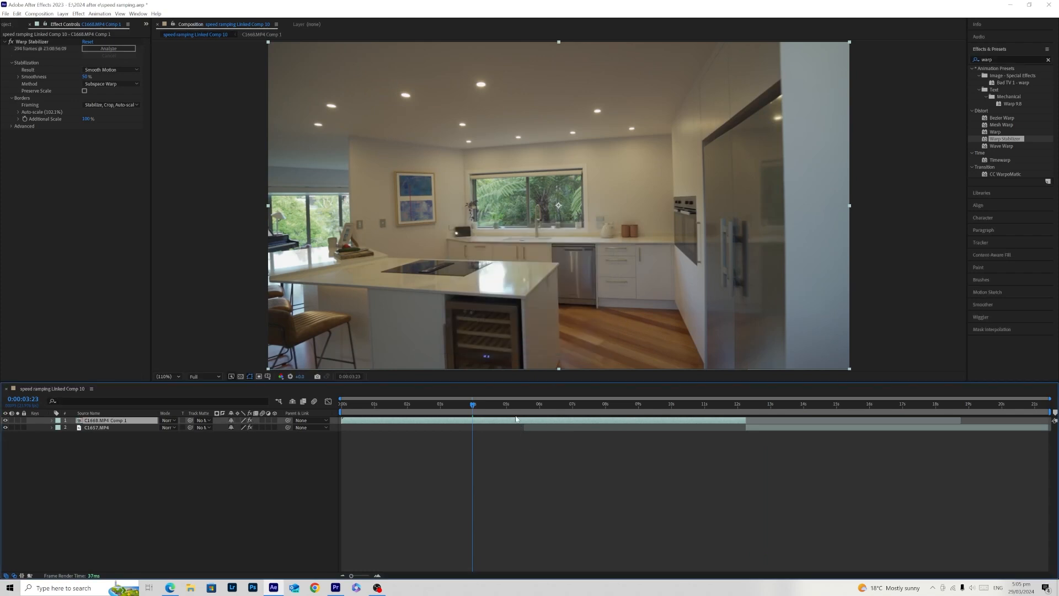
- Try enabling time remapping on C1668.MP4 Comp 1 with its Warp Stabilizer effect still applied, and undo it
right_click(517, 422)
mouse_move(552, 238)
click(634, 234)
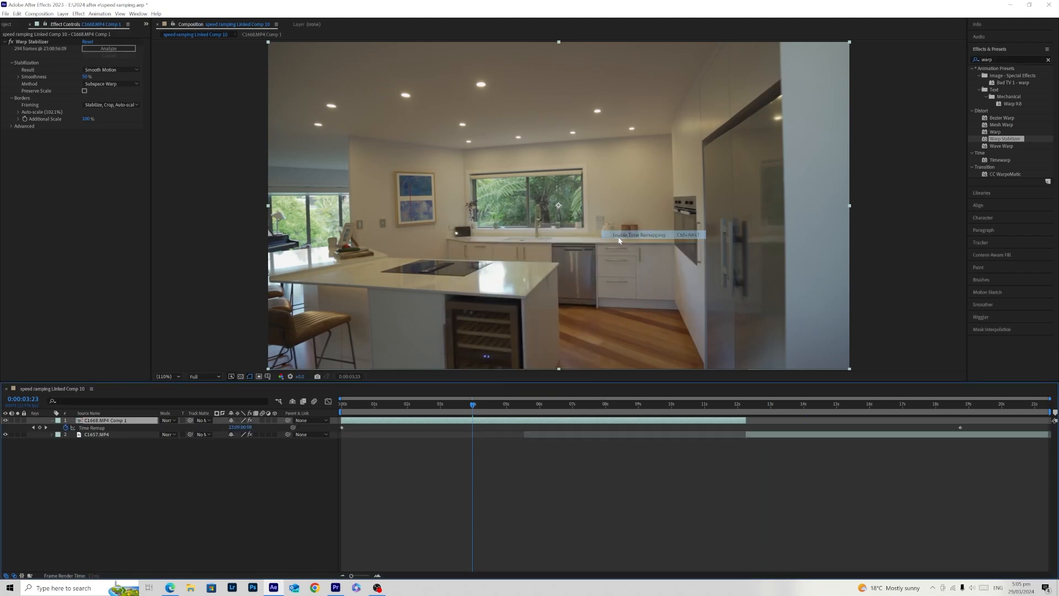
key(ctrl+z)
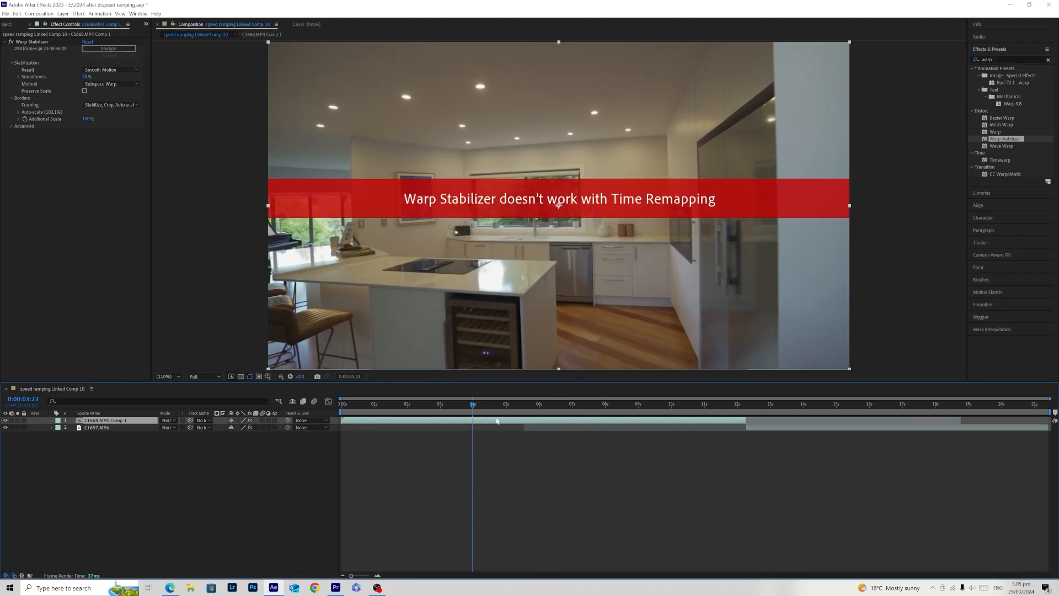
- Pre-compose C1668.MP4 Comp 1 as C1668.MP4 Comp 2, moving all attributes and adjusting the composition duration to the layer's time span
right_click(493, 419)
click(521, 368)
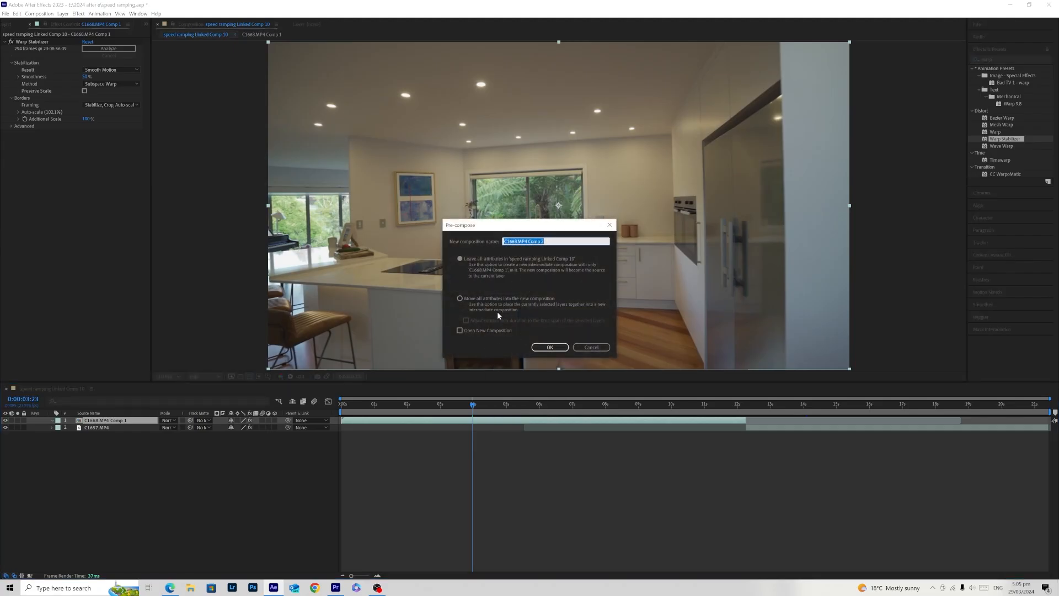
click(460, 298)
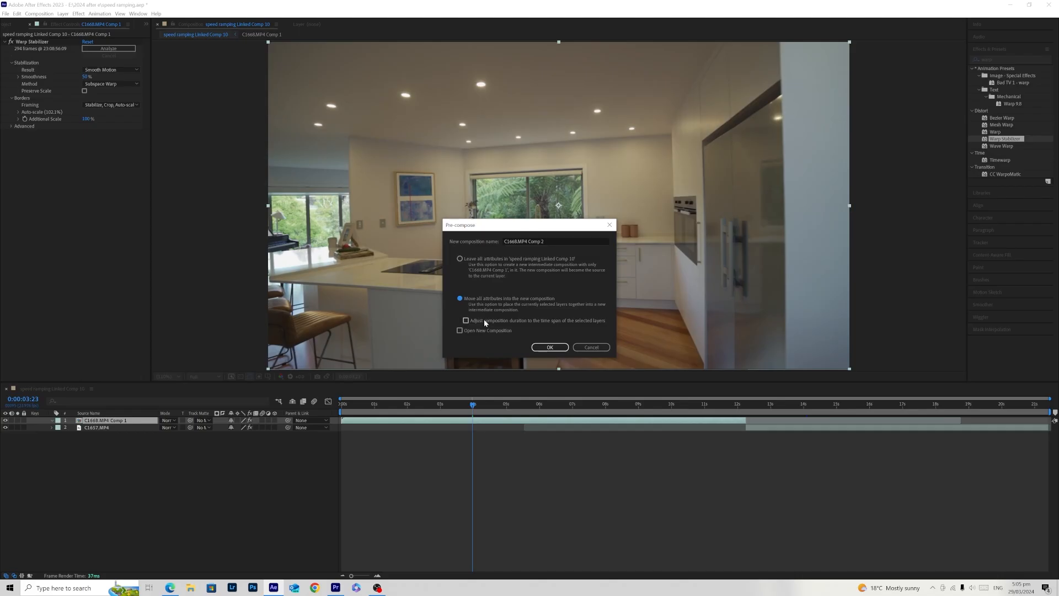
click(466, 320)
click(549, 348)
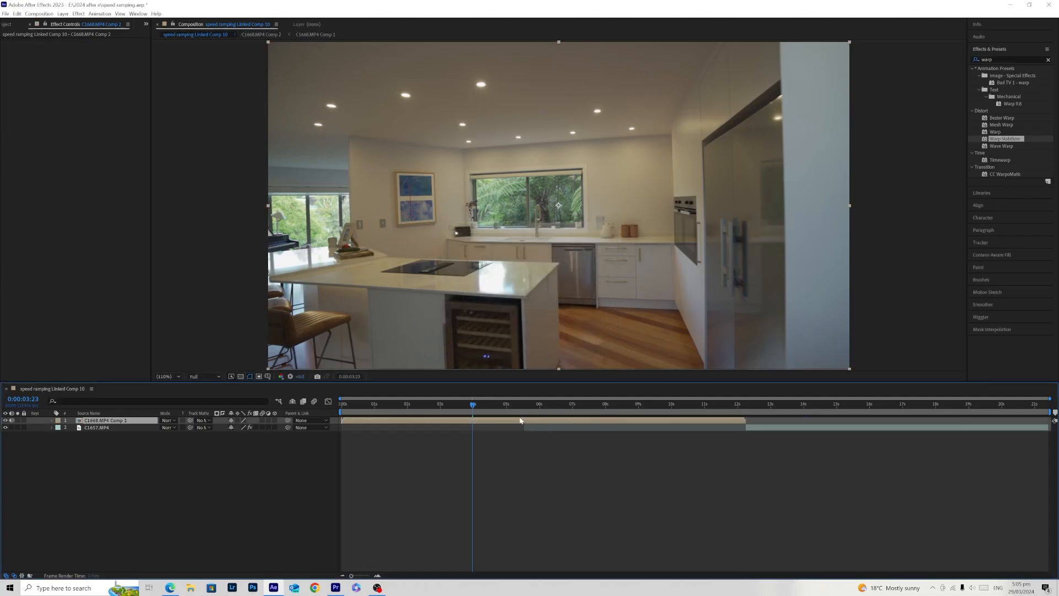
key(space)
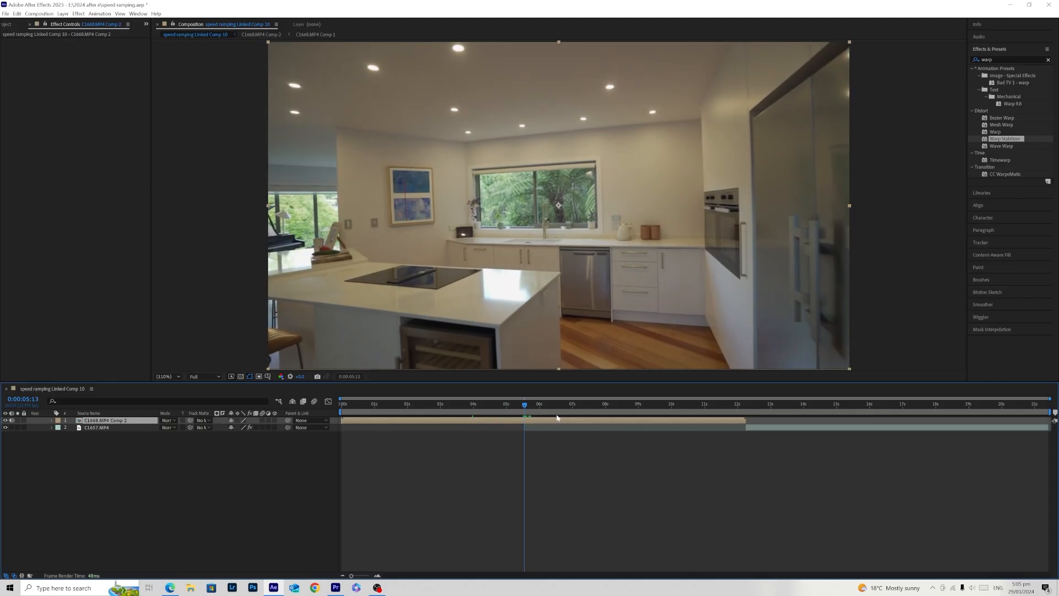
- Pre-compose C1657.MP4 as C1657.MP4 Comp 1, moving all attributes and adjusting the duration to the layer's time span
click(766, 411)
right_click(769, 428)
click(794, 381)
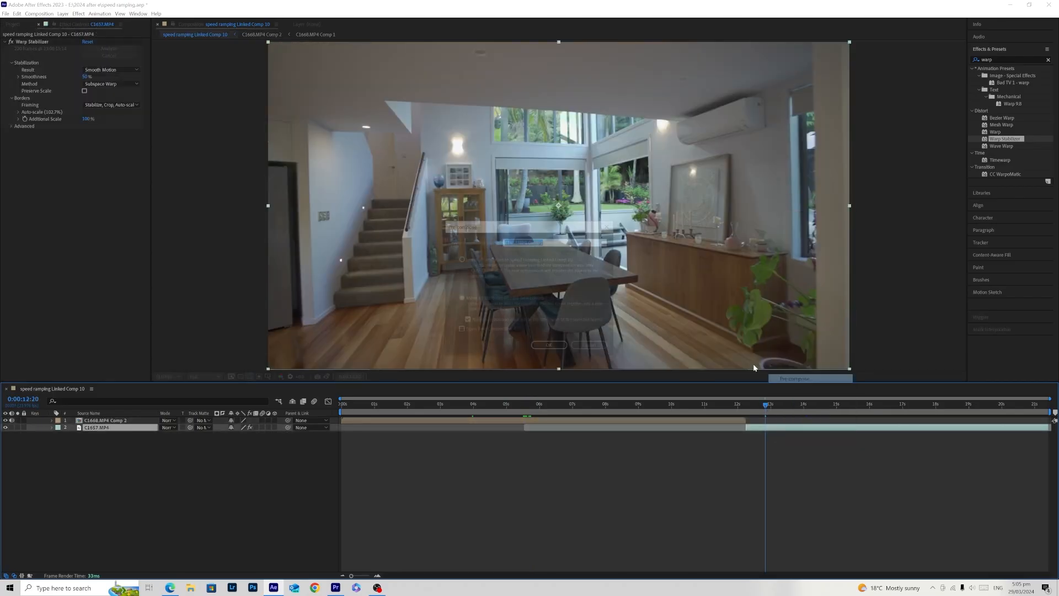
click(550, 347)
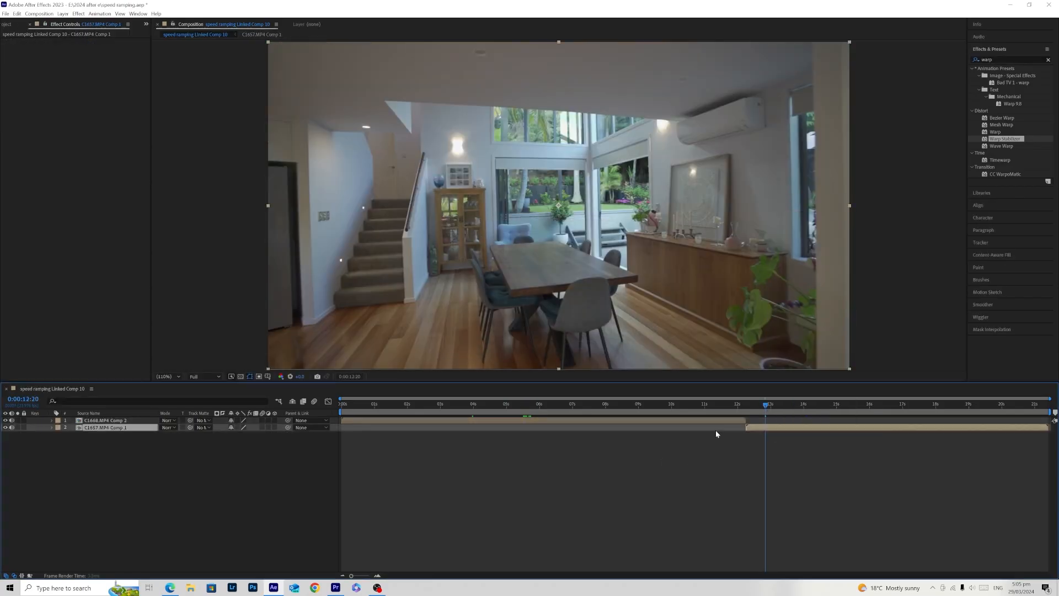
- Enable time remapping on C1668.MP4 Comp 2
drag(538, 409, 475, 421)
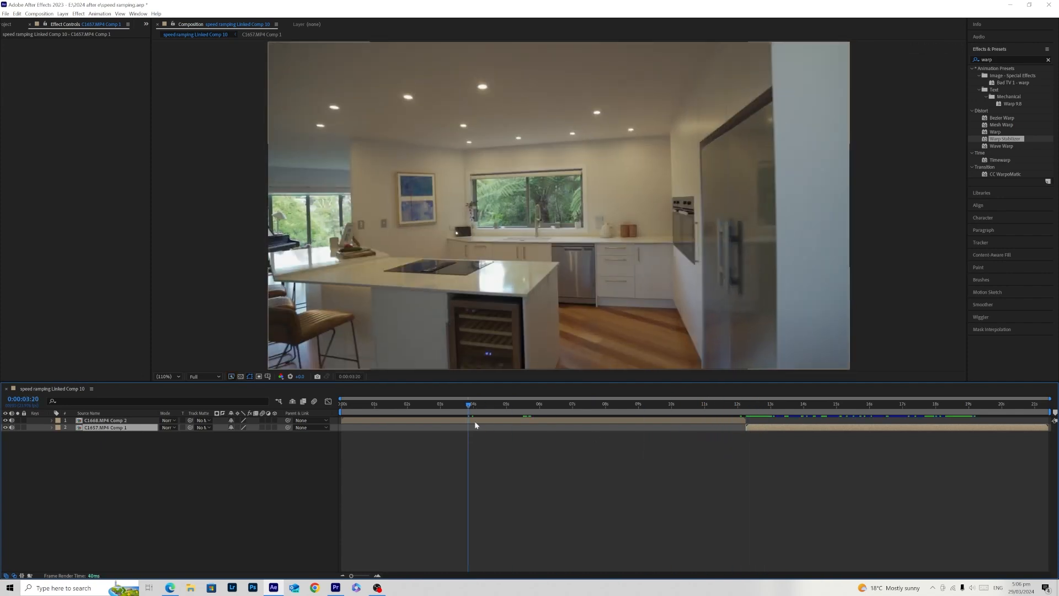
right_click(459, 255)
mouse_move(518, 237)
click(596, 239)
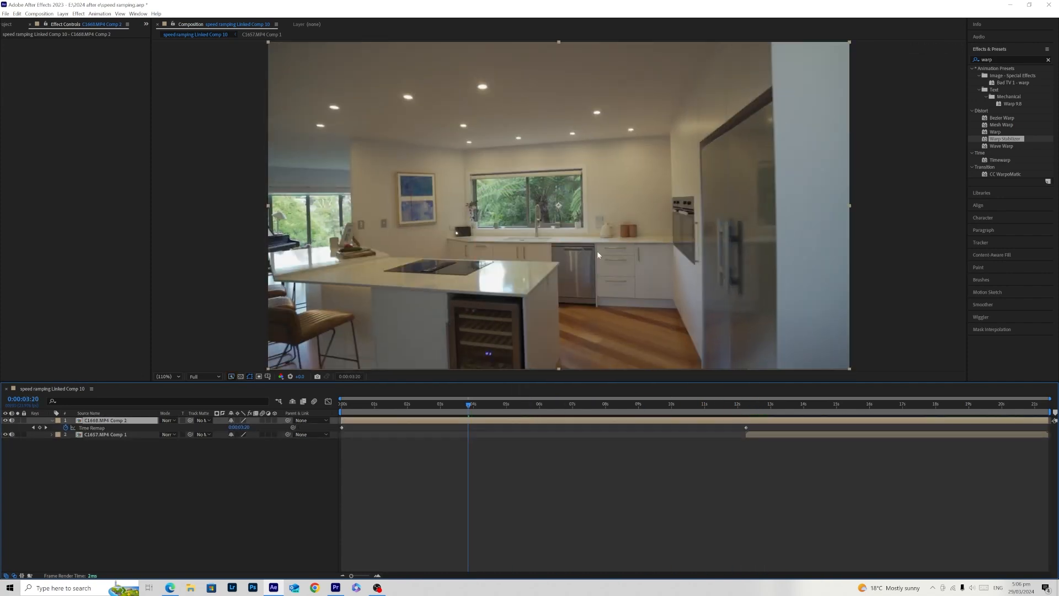
- Trim the end of C1668.MP4 Comp 2 back to its last Time Remap keyframe and check the frames at the cut
drag(467, 419, 746, 428)
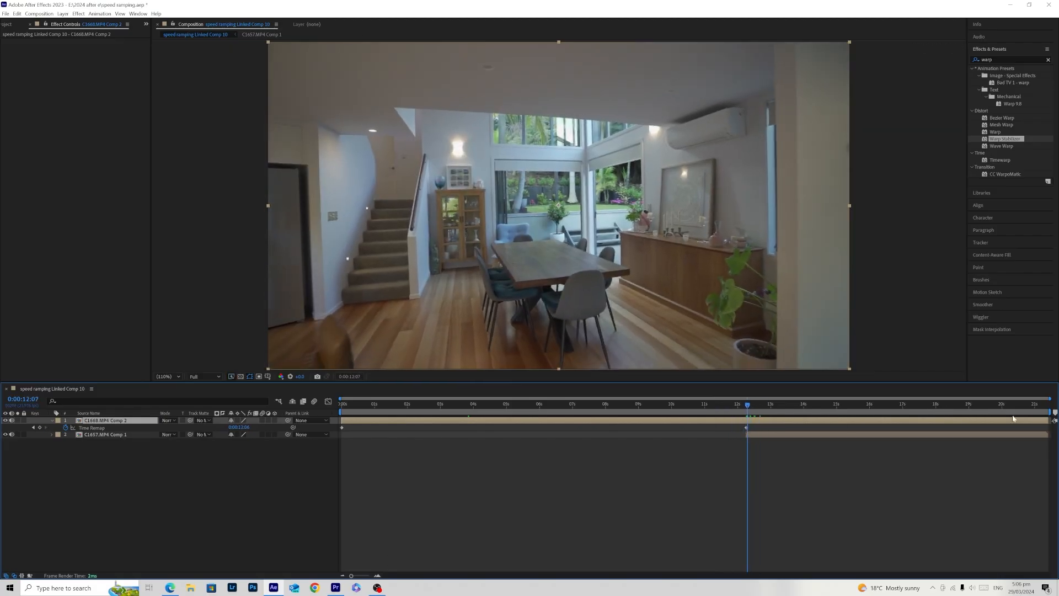
drag(749, 405, 811, 417)
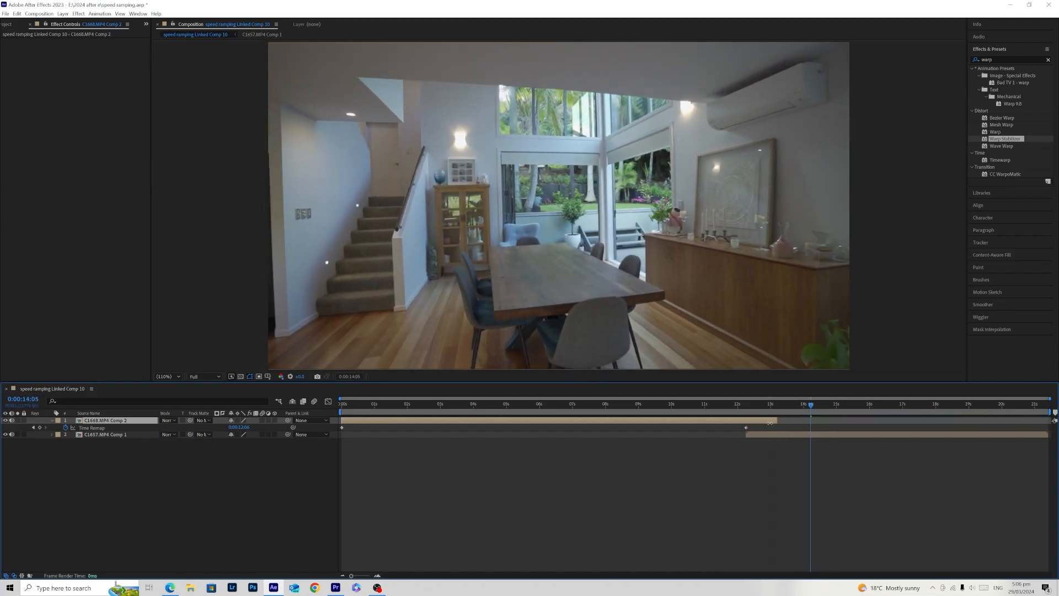
click(741, 411)
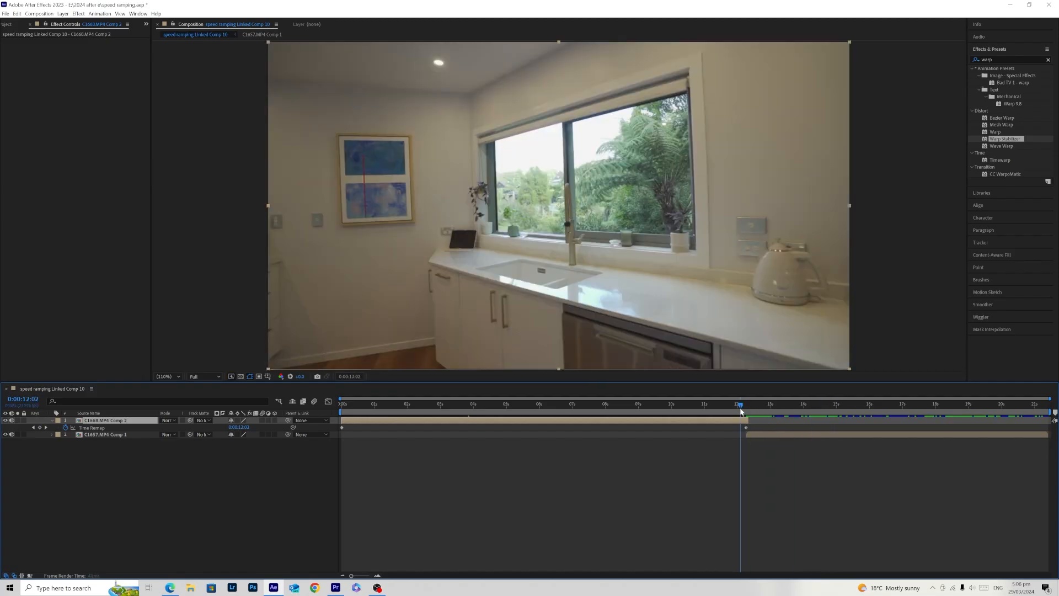
drag(744, 411, 745, 411)
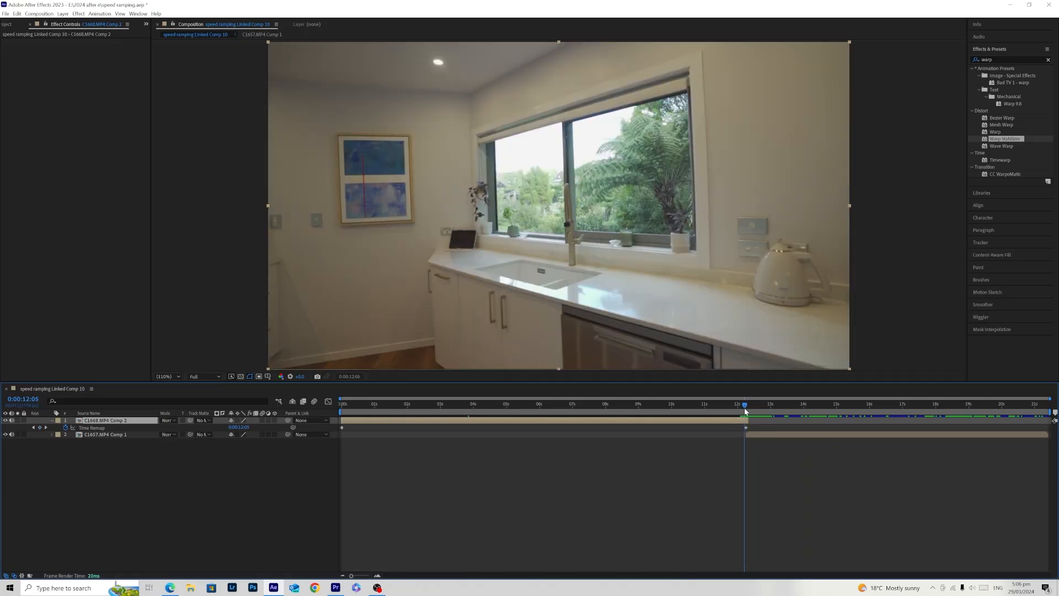
- Try sliding C1657.MP4 Comp 1 to about 12.6 s and extending C1668.MP4 Comp 2 to about 13 s, and undo the slide and all end trims
click(759, 435)
click(753, 411)
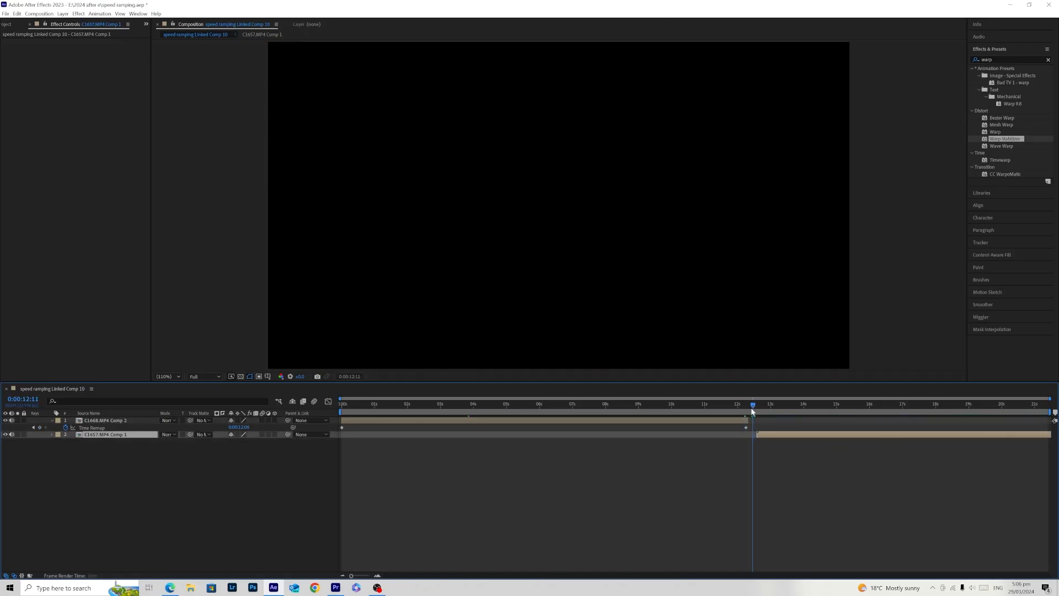
mouse_move(747, 412)
mouse_down()
mouse_move(773, 420)
mouse_move(758, 405)
mouse_move(737, 411)
mouse_up()
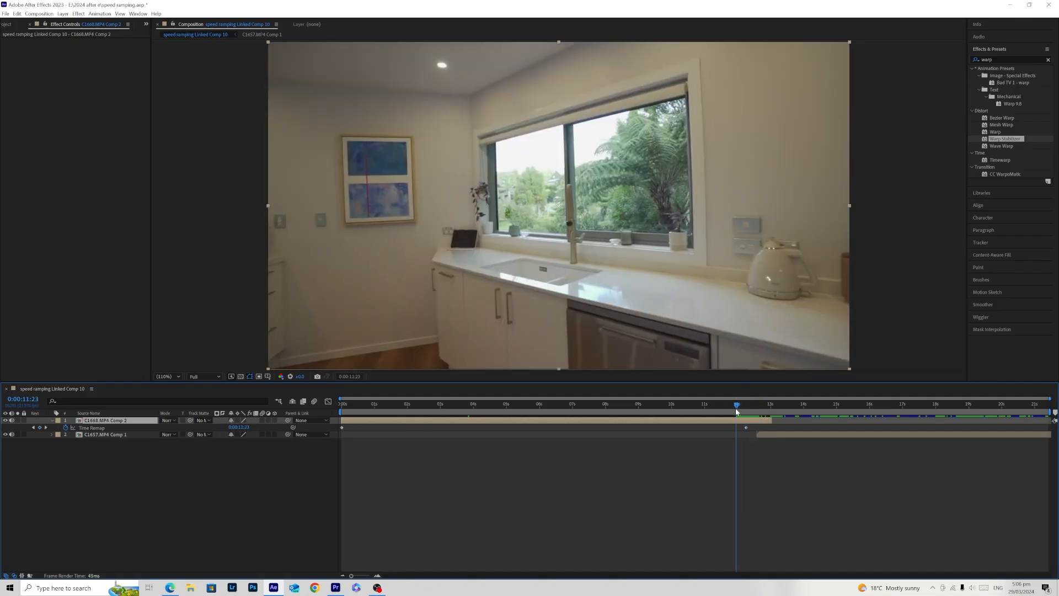
key(ctrl+z)
key(ctrl+z)
key(ctrl+z)
key(ctrl+z)
key(ctrl+z)
key(ctrl+z)
key(ctrl+z)
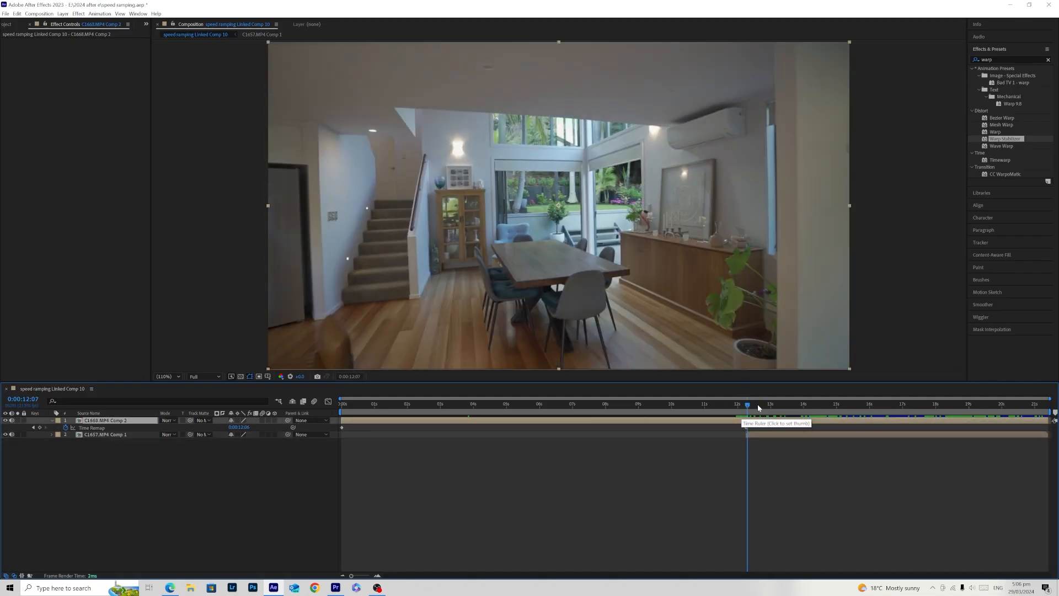
- Enable time remapping on C1668.MP4 Comp 2 again and scrub back through the kitchen clip
drag(728, 410, 703, 418)
click(695, 422)
right_click(696, 424)
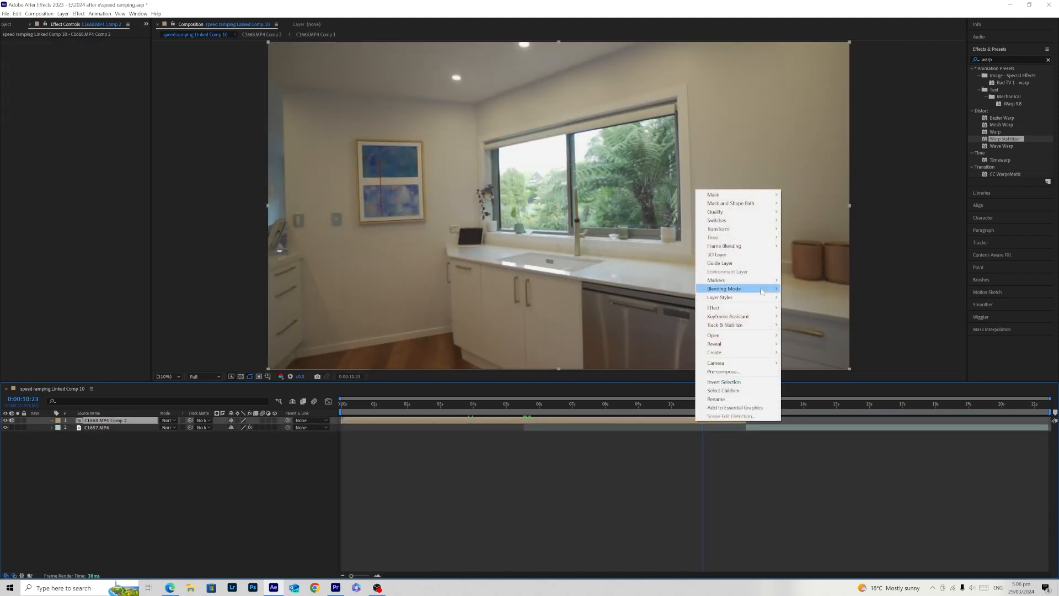
mouse_move(757, 240)
click(793, 239)
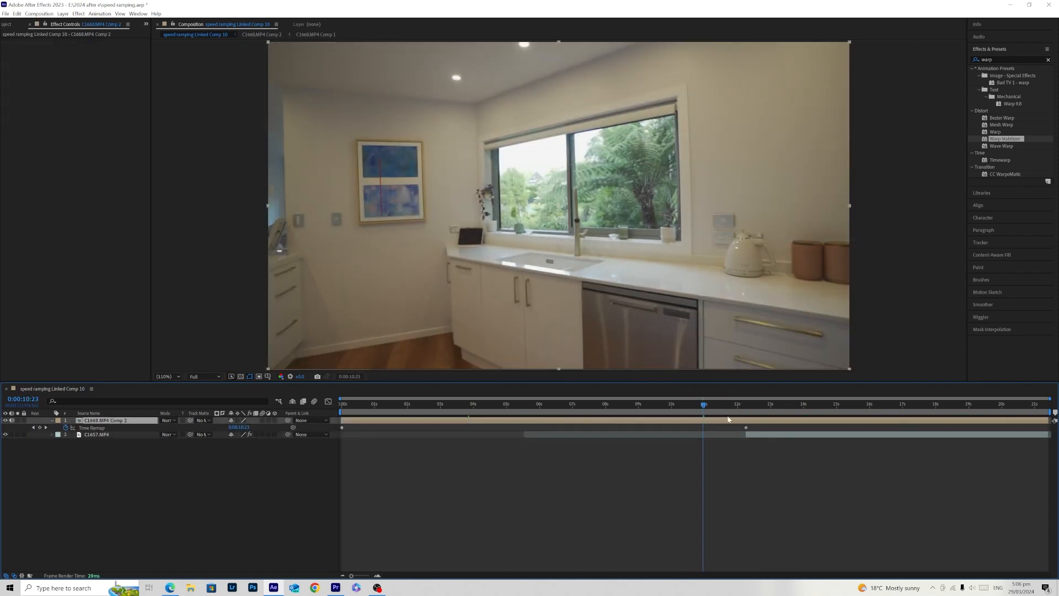
drag(702, 414, 556, 426)
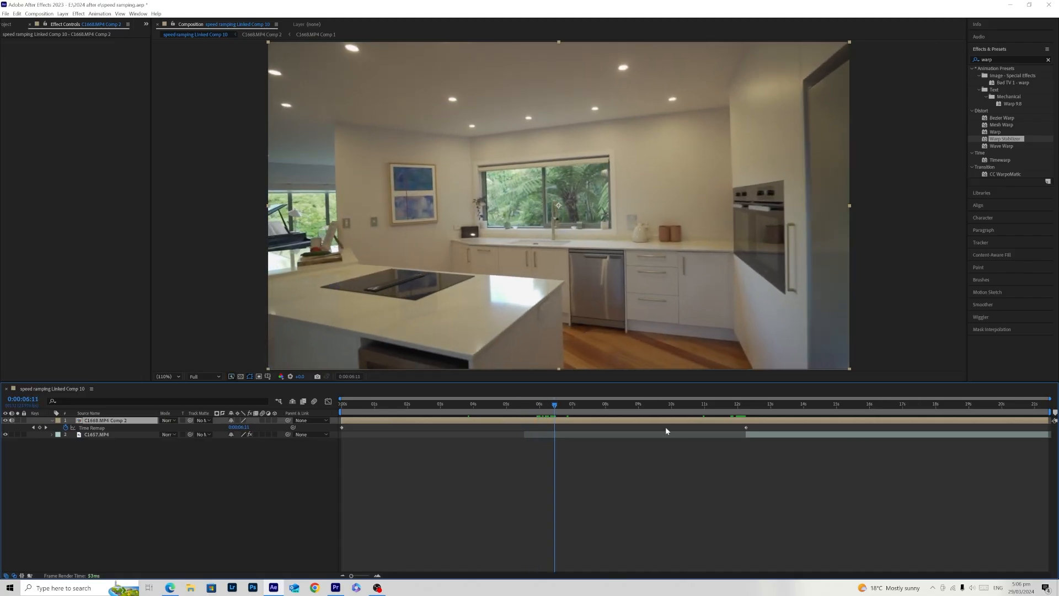
- Pre-compose C1657.MP4 as C1657.MP4 Comp 1, moving all attributes into it and adjusting the duration to the layer's time span
right_click(818, 435)
click(844, 384)
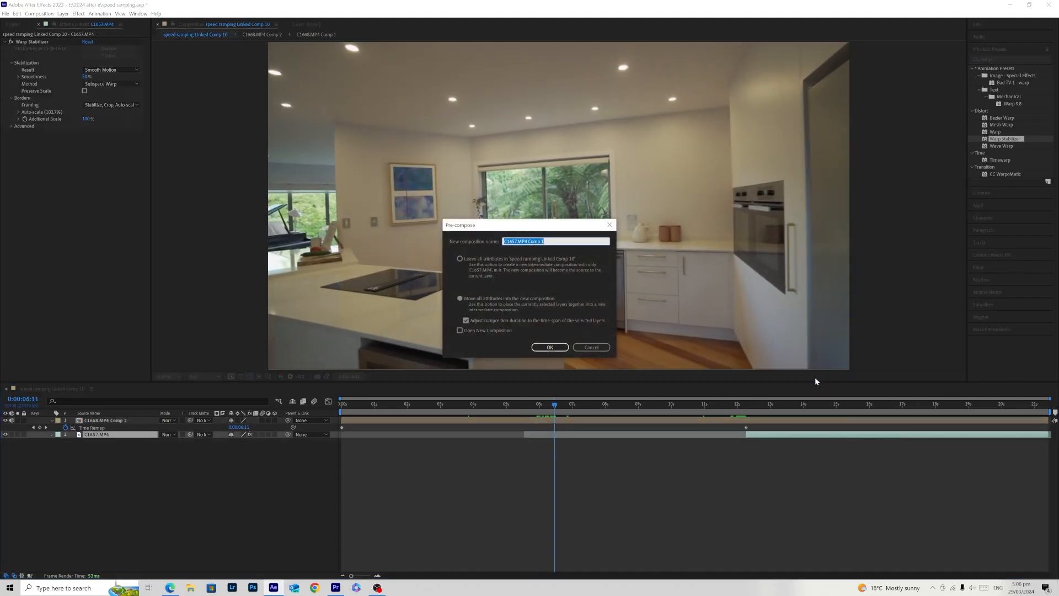
click(550, 347)
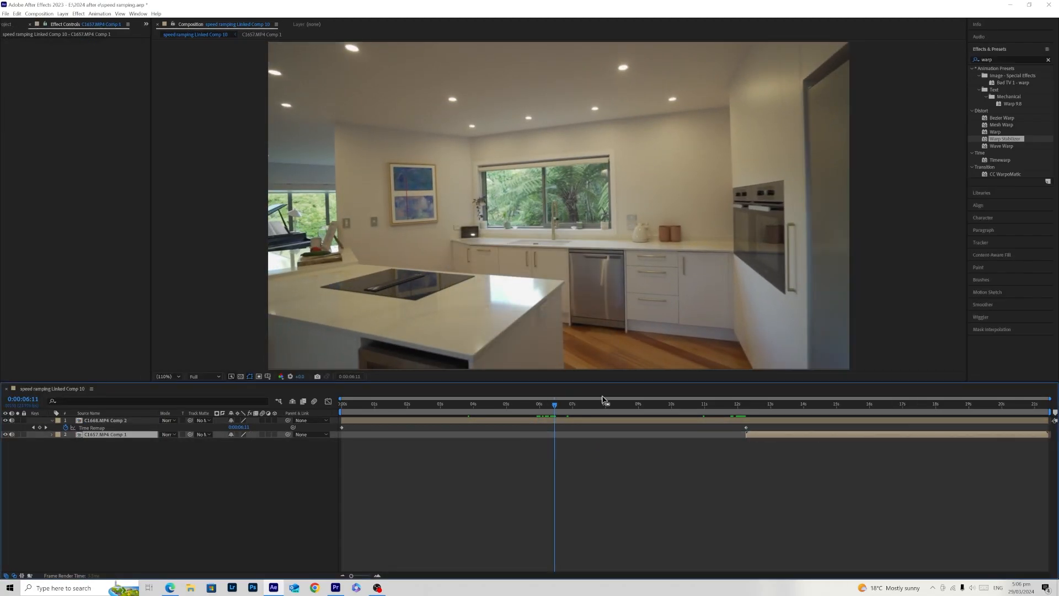
- Add a Time Remap keyframe at 0:00:03:04 on C1668.MP4 Comp 2 and move its last keyframe to about 6.5 s
click(561, 409)
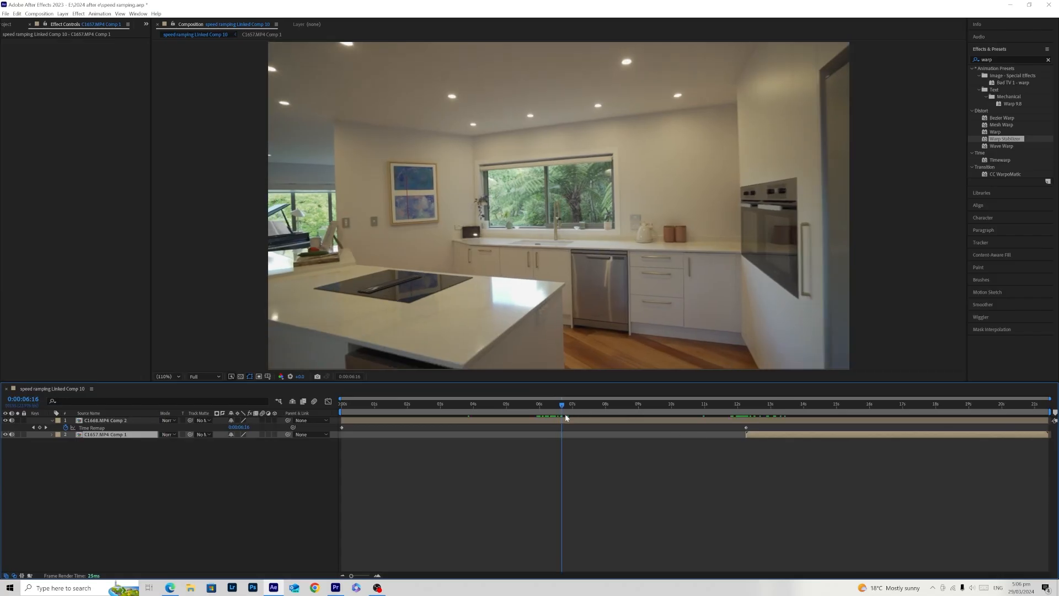
drag(558, 415, 485, 427)
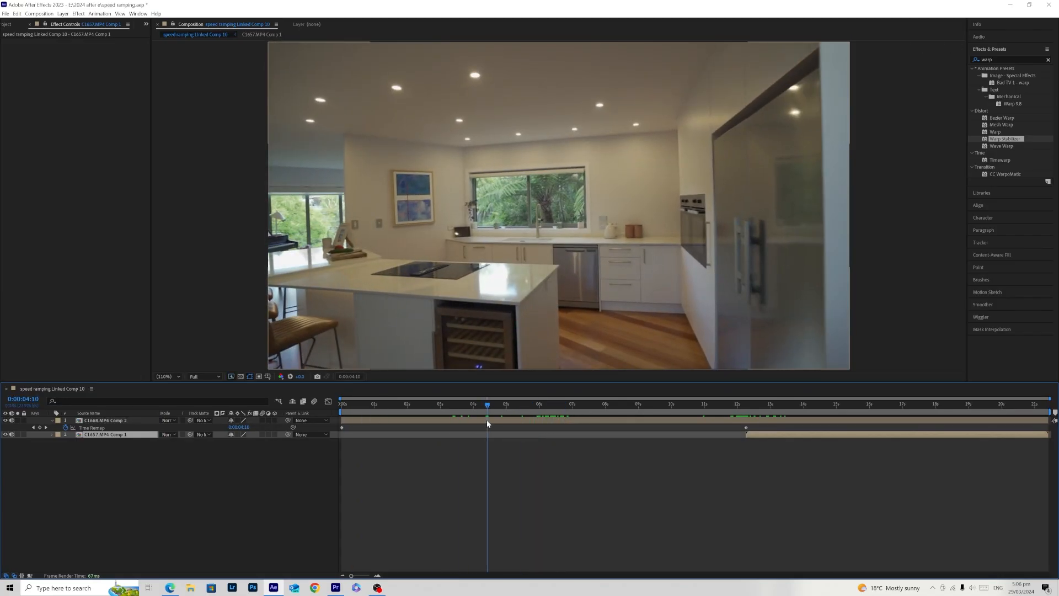
right_click(486, 421)
mouse_move(554, 242)
key(Escape)
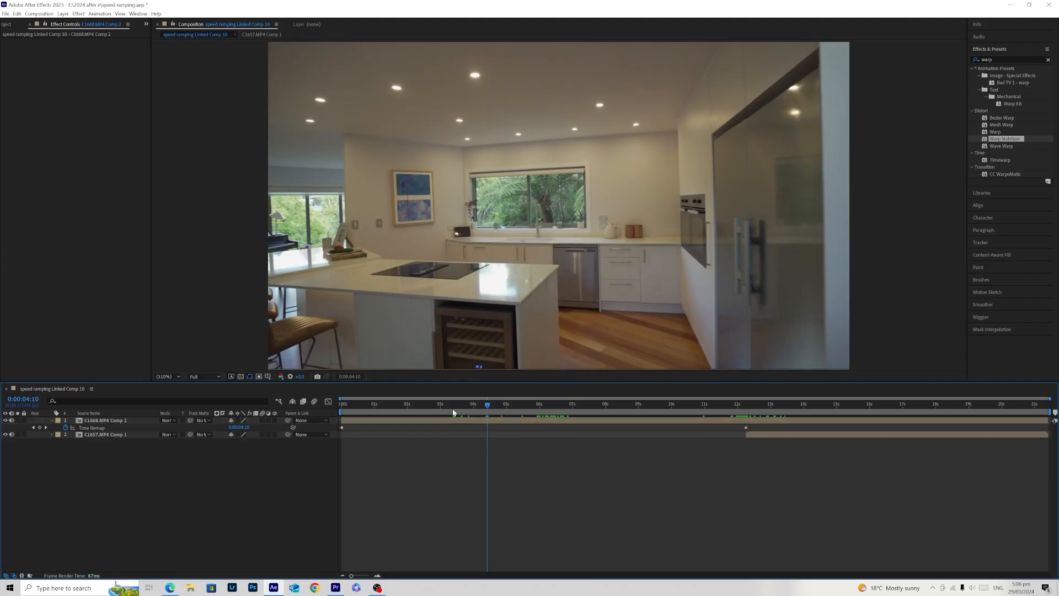
click(445, 407)
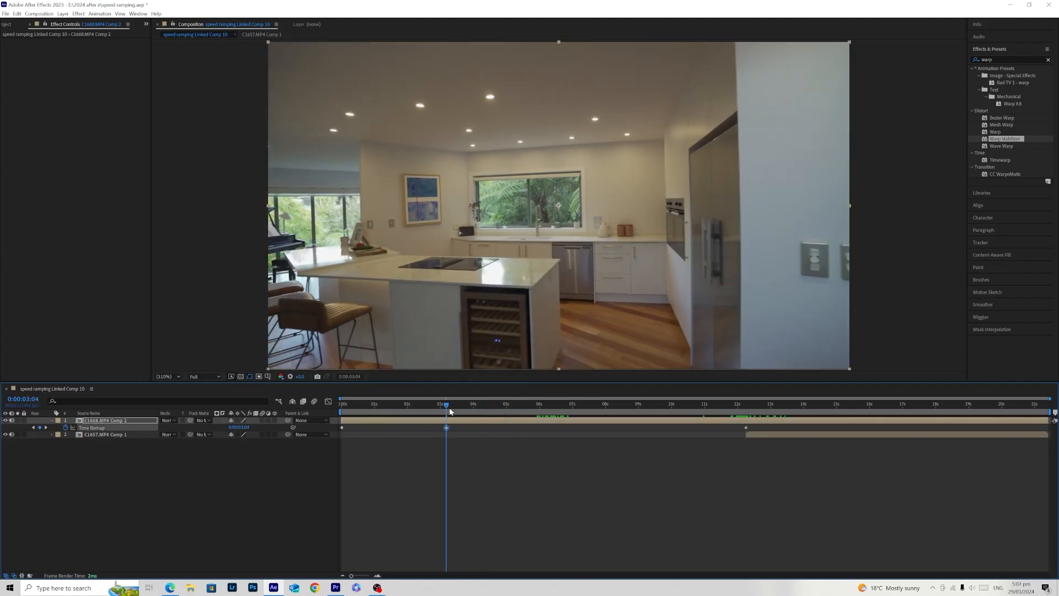
drag(448, 409, 503, 413)
drag(744, 428, 556, 448)
drag(503, 407, 451, 424)
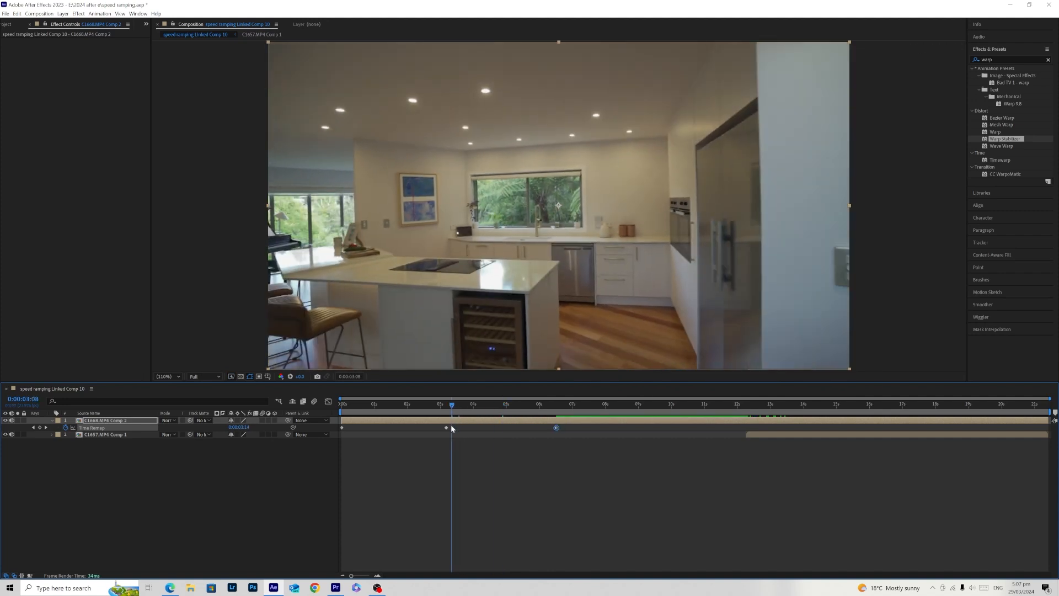
- Shape the speed graph of C1668.MP4 Comp 2 to accelerate smoothly from the middle keyframe to a steep peak at the last, and preview it
click(444, 407)
drag(612, 445, 332, 414)
click(328, 401)
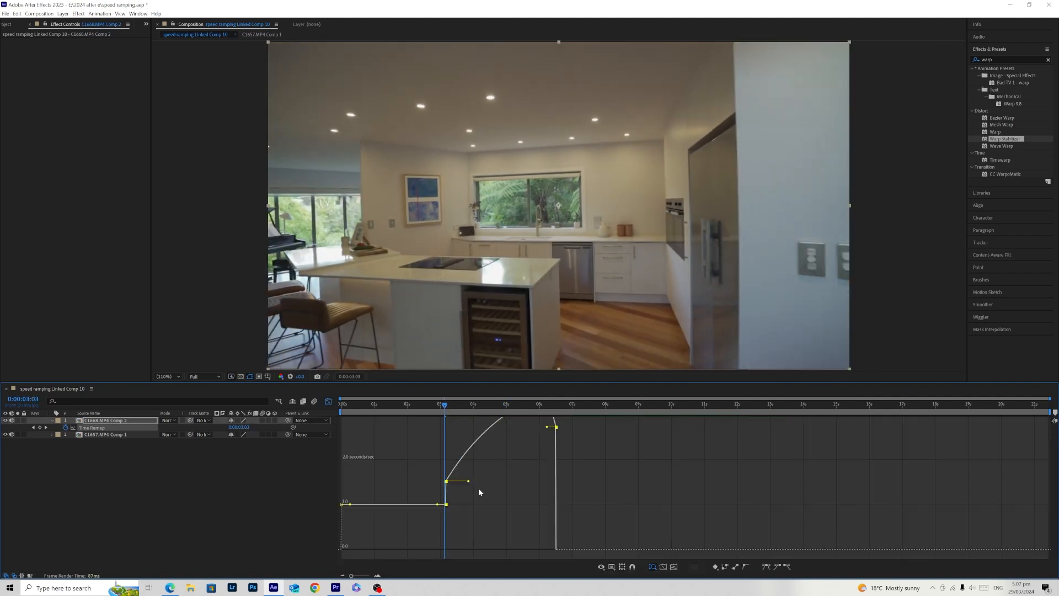
drag(512, 501, 512, 499)
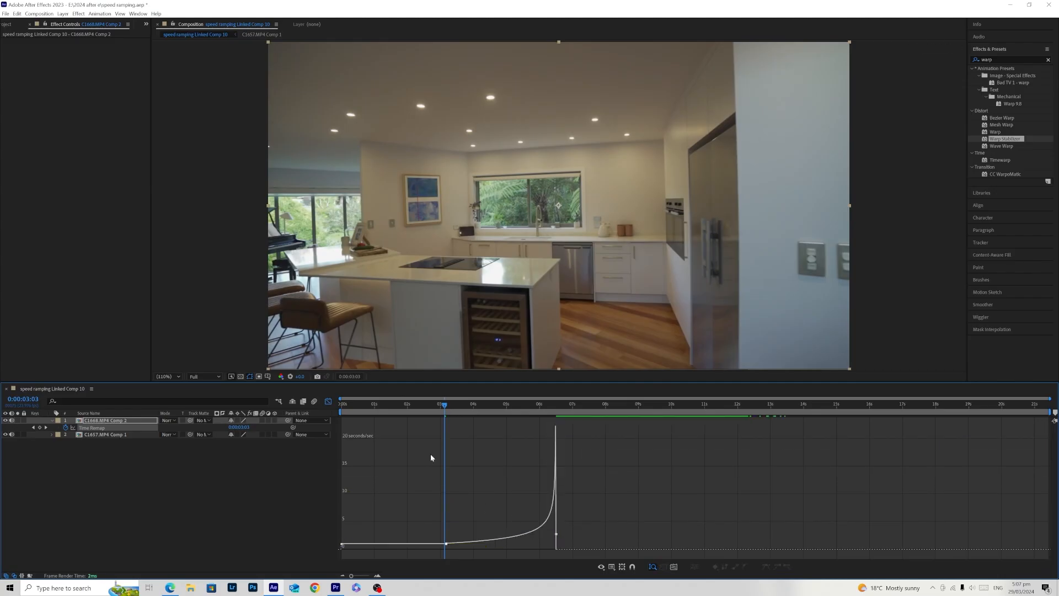
click(329, 401)
key(Home)
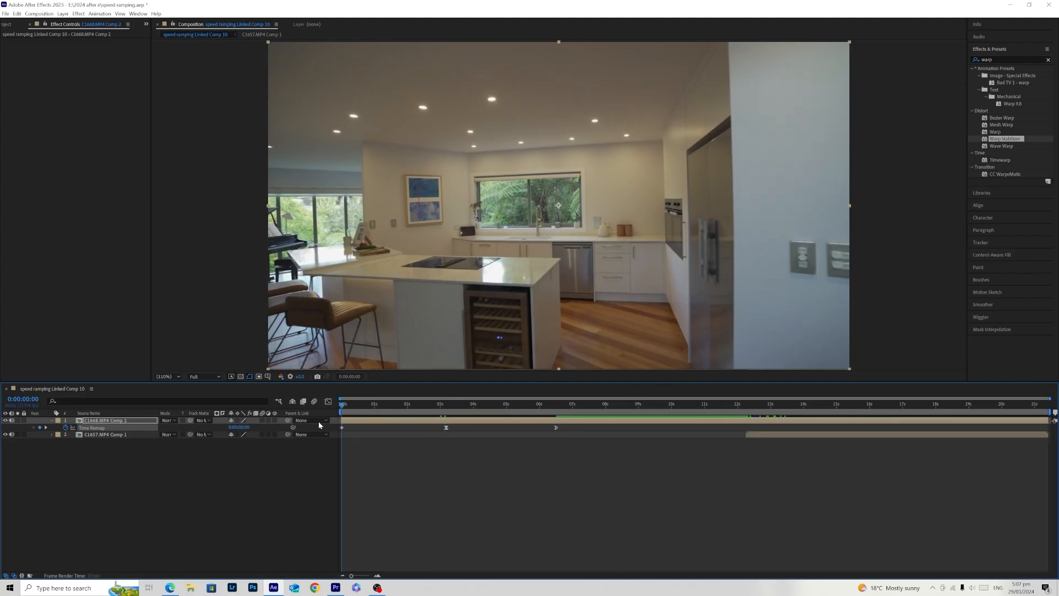
click(441, 404)
key(space)
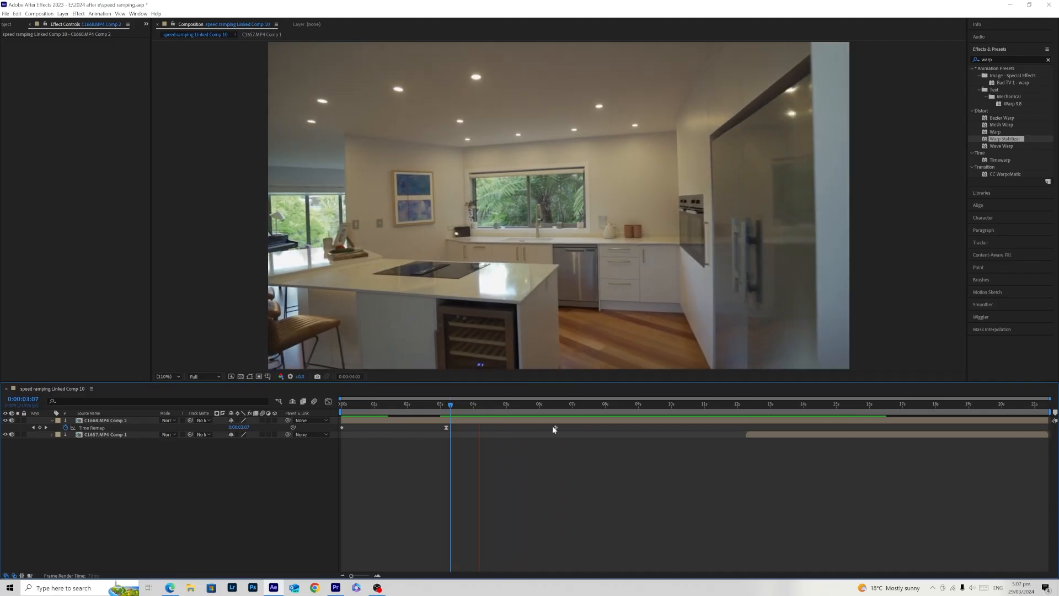
- Move the last Time Remap keyframe of C1668.MP4 Comp 2 to about 5.3 s and preview the shortened ramp
drag(554, 427, 515, 428)
drag(465, 405, 440, 405)
key(space)
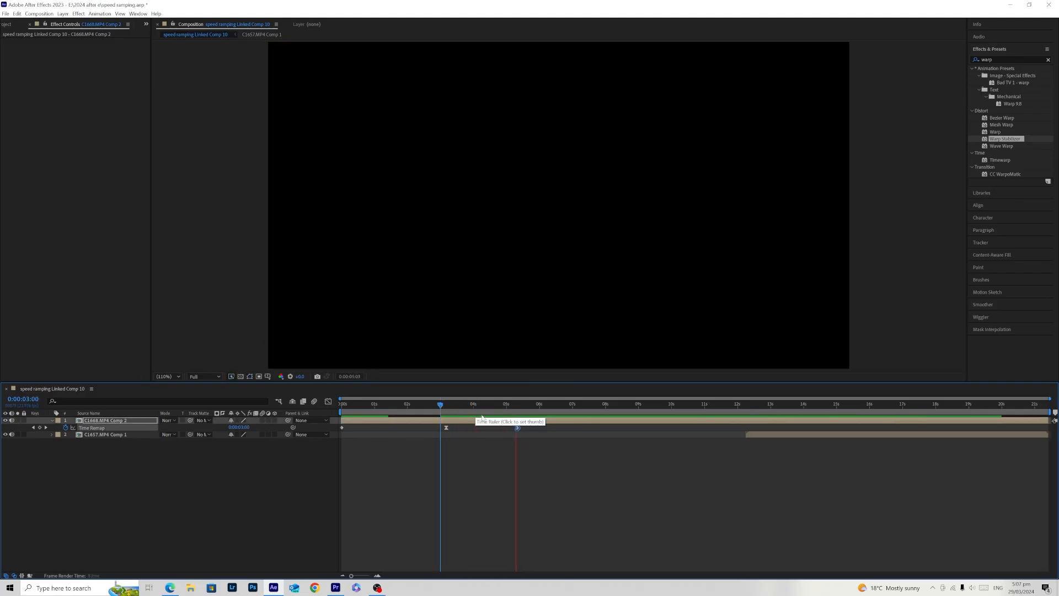
click(457, 413)
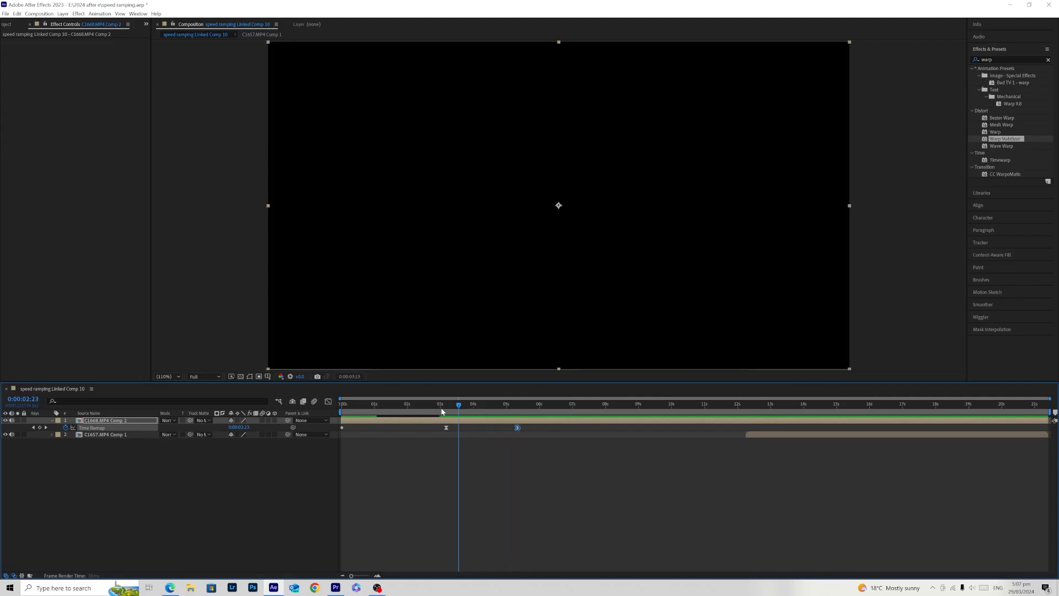
click(440, 411)
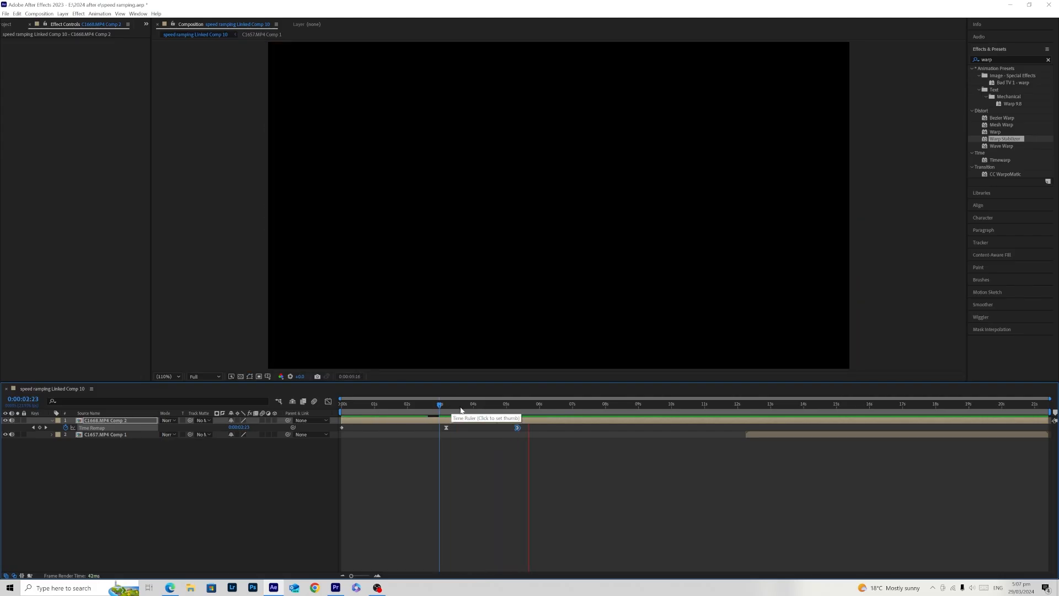
click(448, 412)
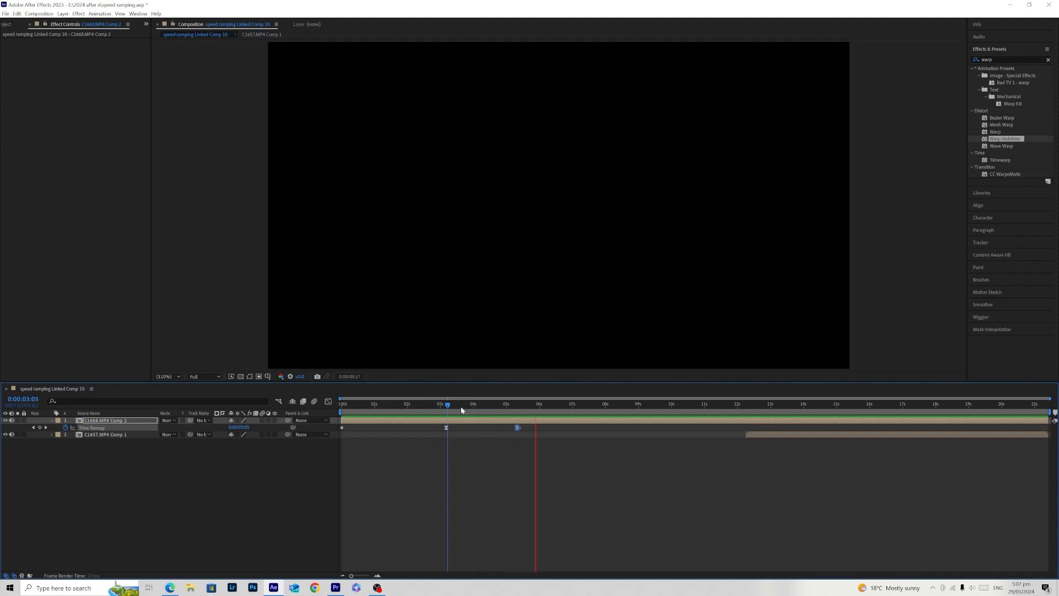
click(449, 411)
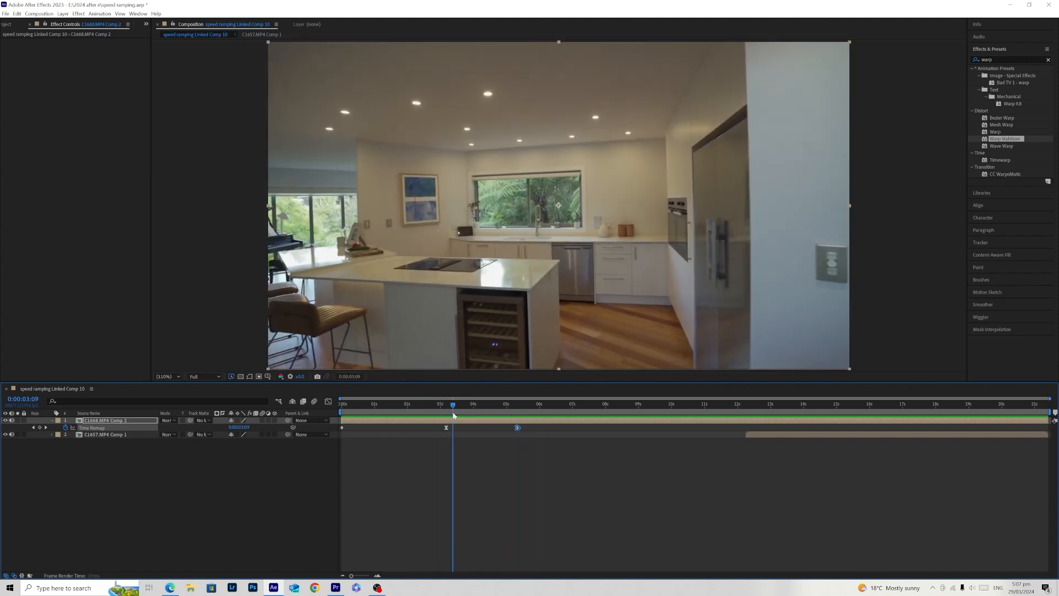
- Enable time remapping on C1657.MP4 Comp 1 and slide the layer to start at 0:00:05:10
drag(493, 408, 520, 412)
drag(761, 440, 535, 446)
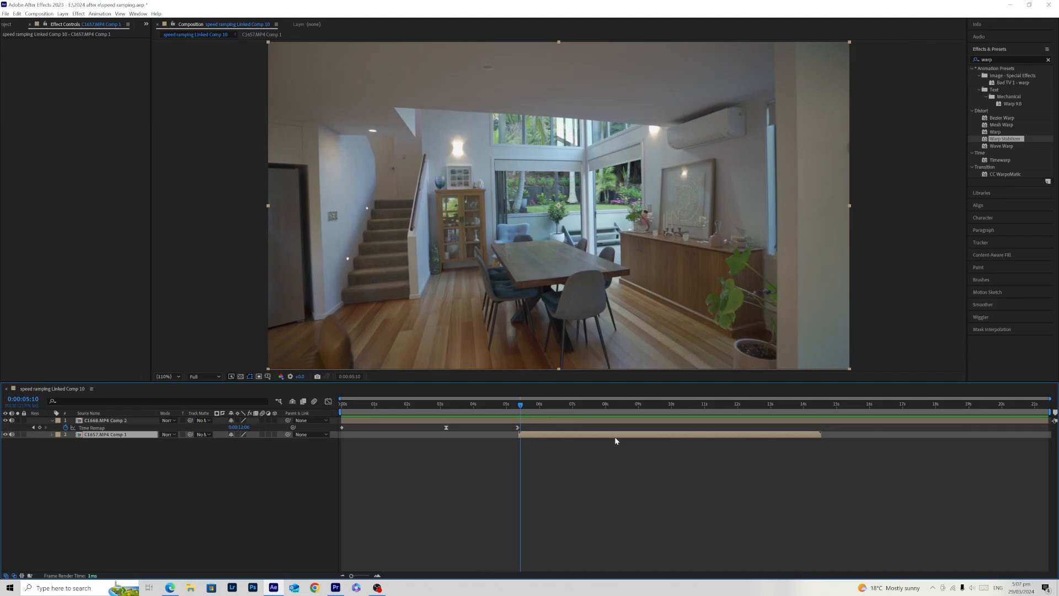
drag(602, 439, 751, 442)
right_click(781, 434)
mouse_move(832, 254)
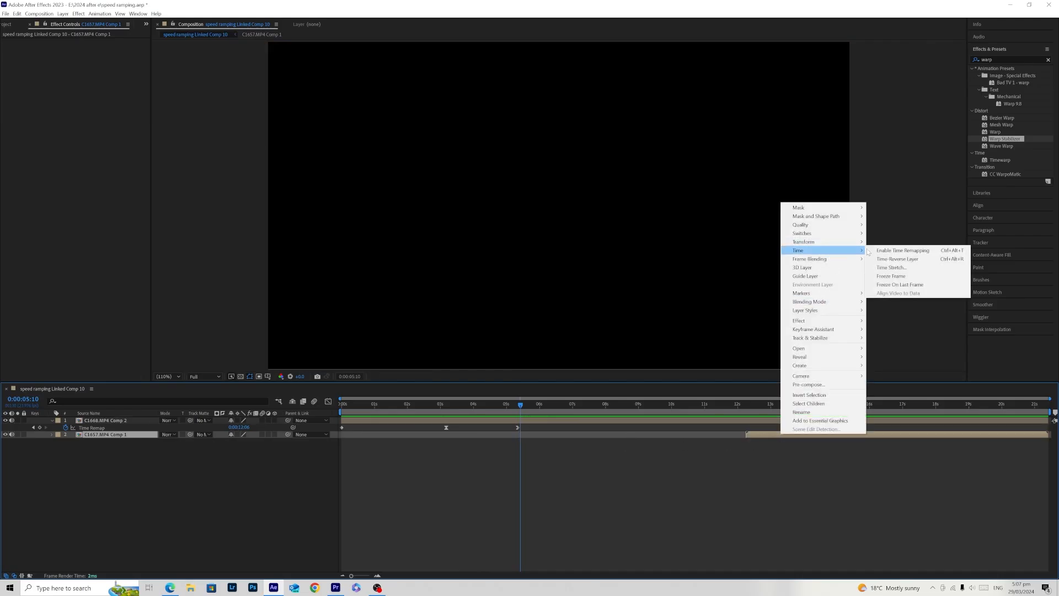
click(896, 250)
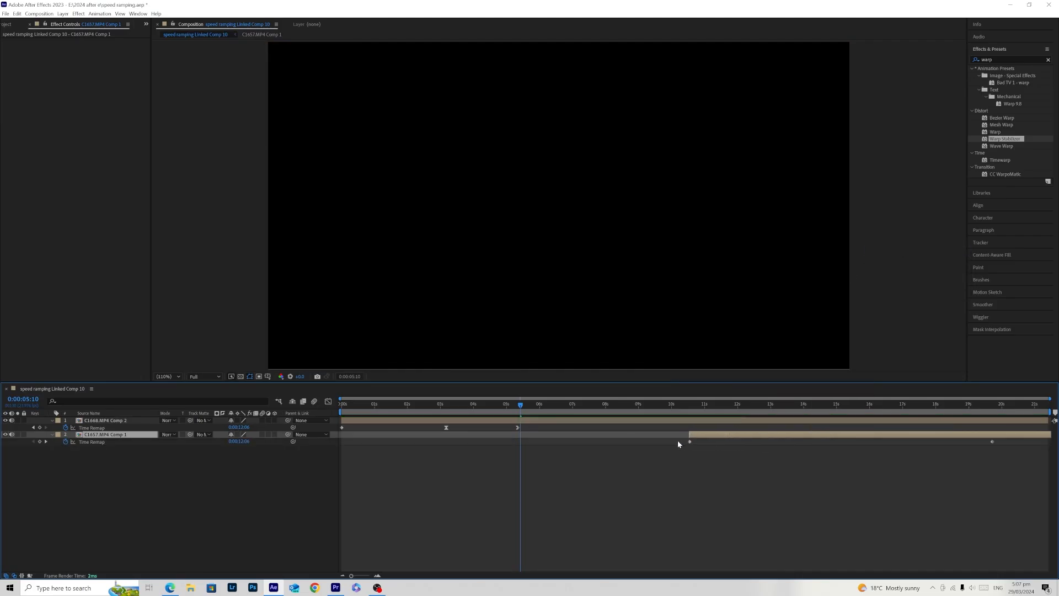
drag(556, 444, 552, 440)
- Add a Time Remap keyframe at 0:00:10:08 on C1657.MP4 Comp 1 and shift it together with the last keyframe to about 6.9 s
drag(522, 406, 682, 434)
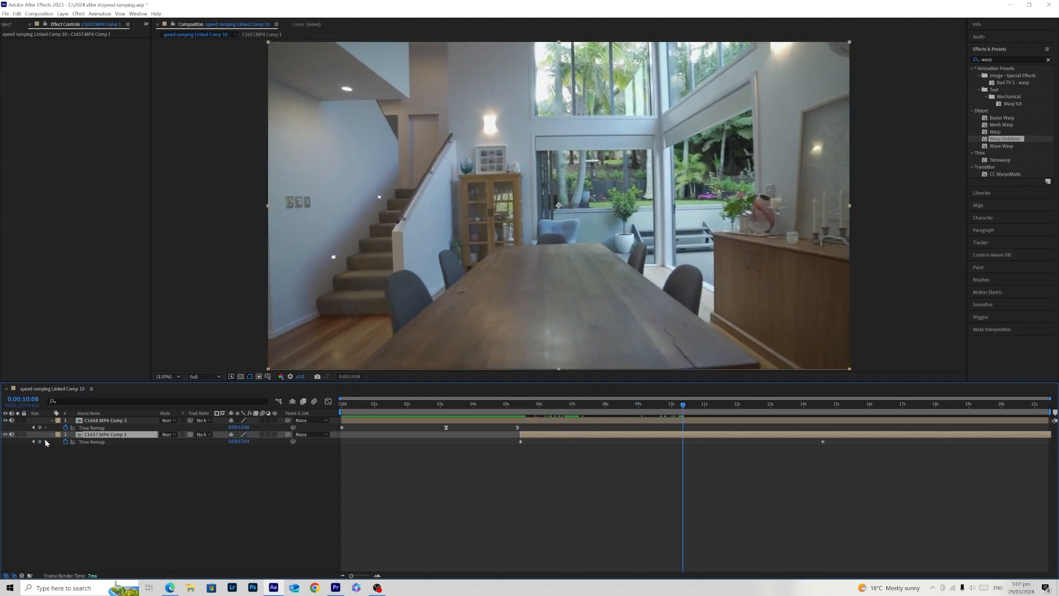
drag(609, 472, 946, 437)
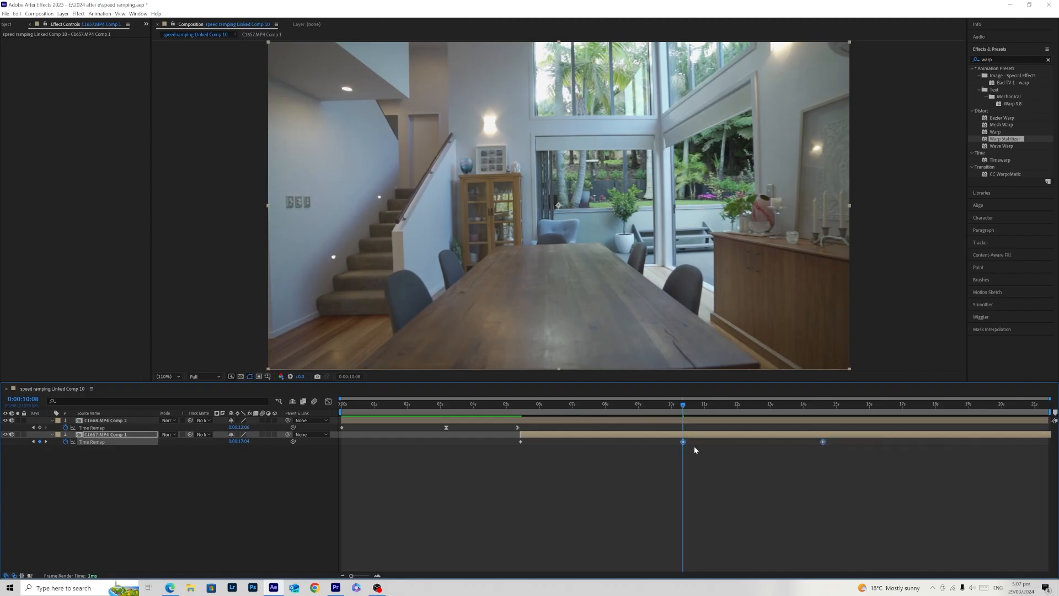
drag(683, 444, 571, 453)
click(587, 462)
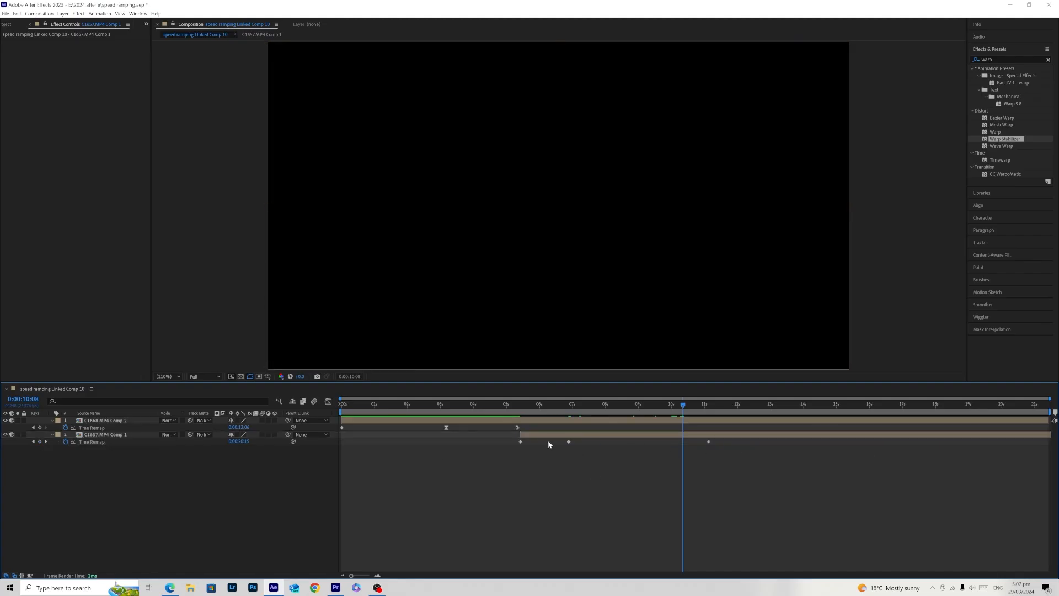
- Shape the speed graph of C1657.MP4 Comp 1 to peak just after its first keyframe and ease down into the middle keyframe
drag(620, 413, 530, 442)
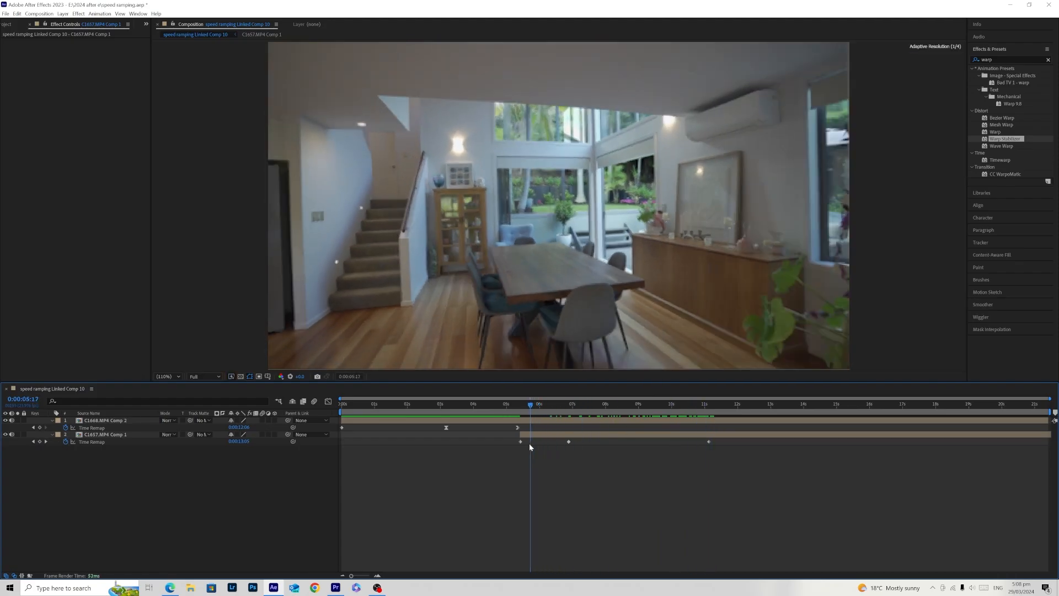
drag(778, 477, 522, 442)
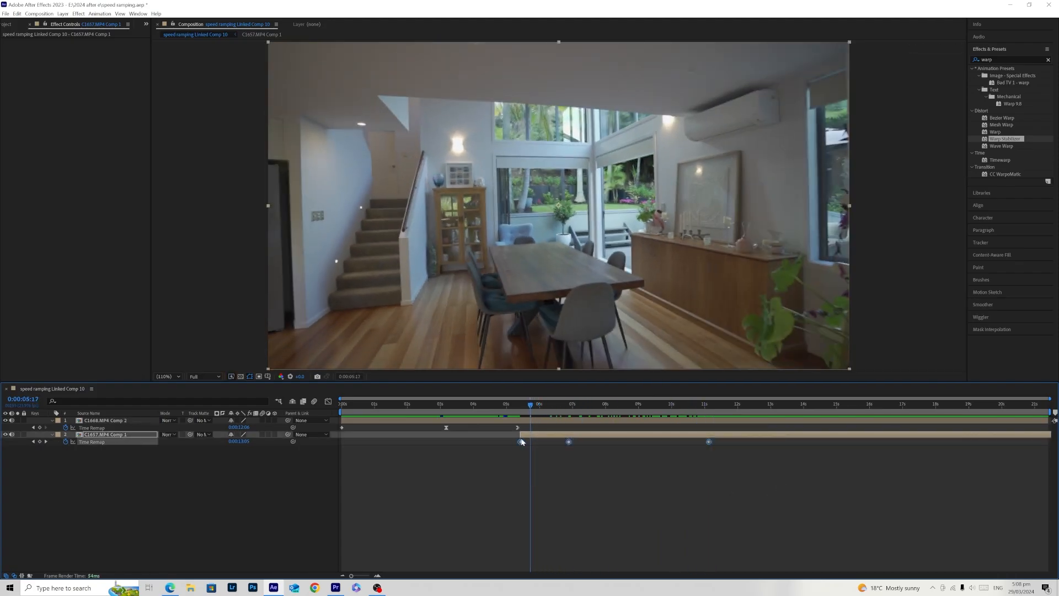
click(327, 401)
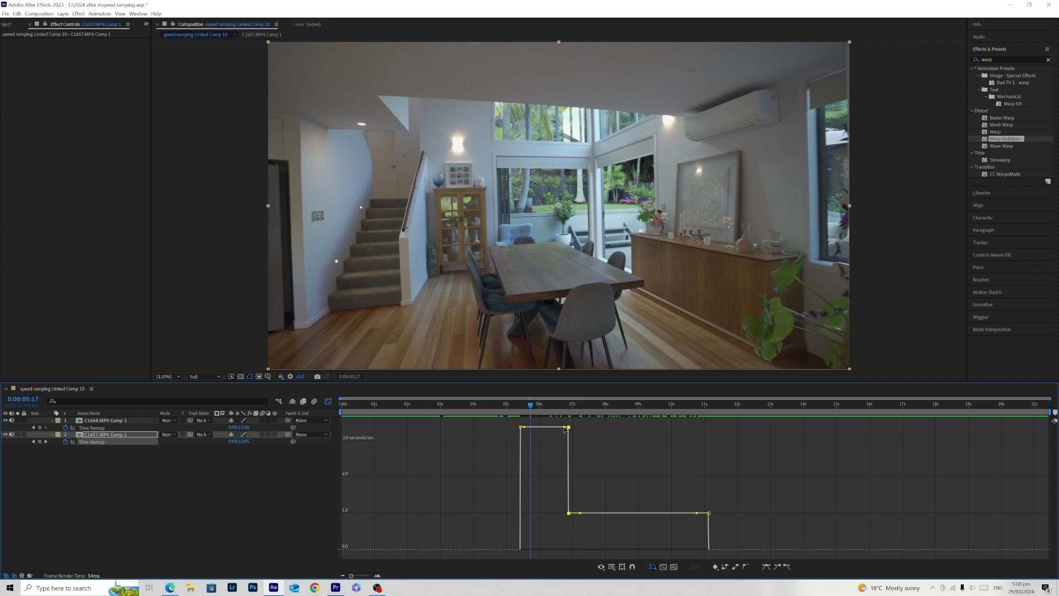
drag(565, 427, 541, 500)
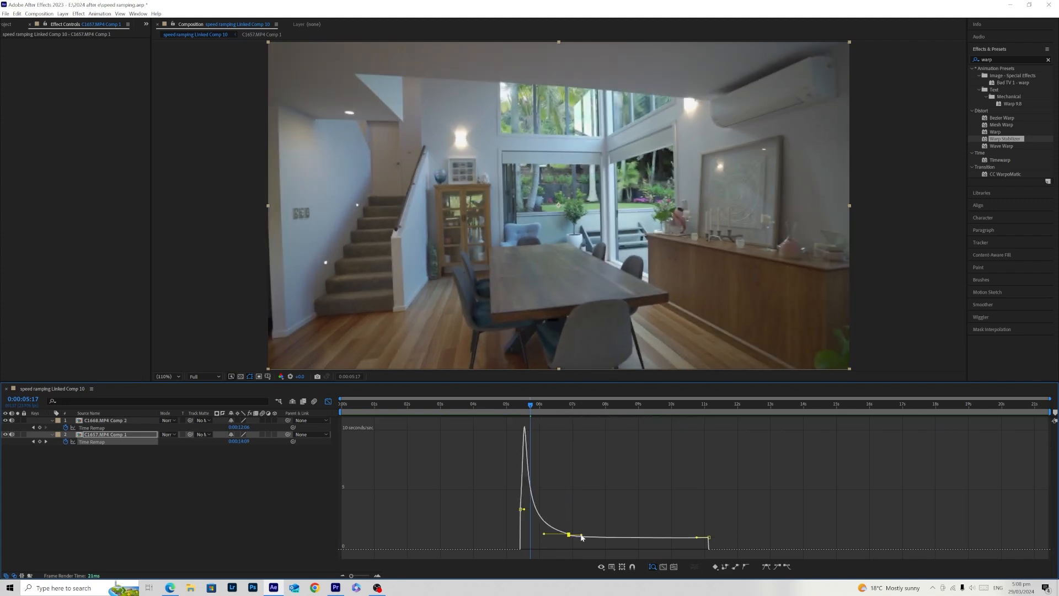
click(328, 401)
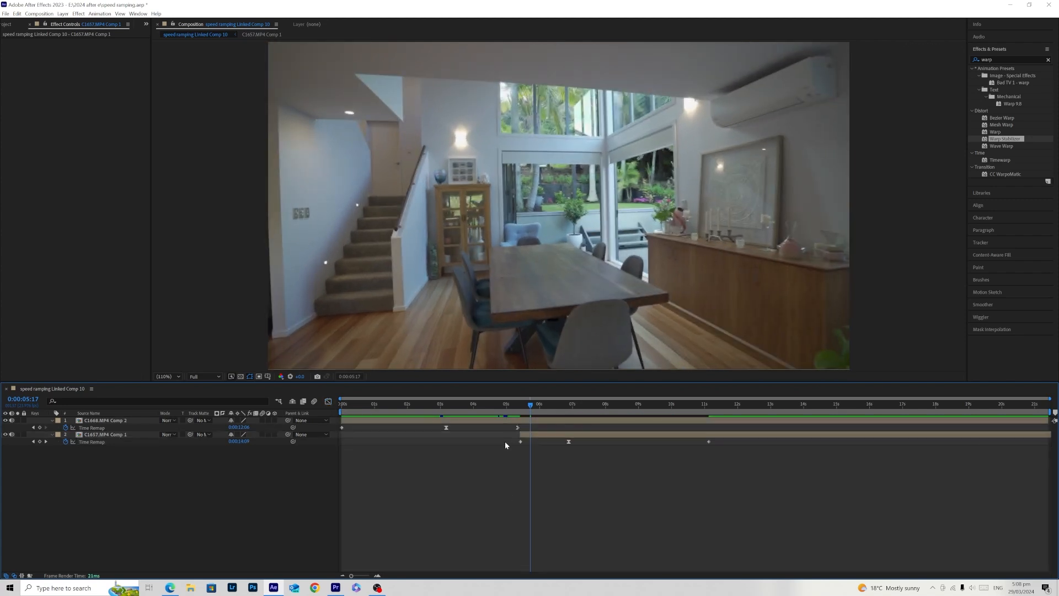
- Slide C1657.MP4 Comp 1 to start at 0:00:05:07 and play the transition from 0:00:02:21
click(519, 408)
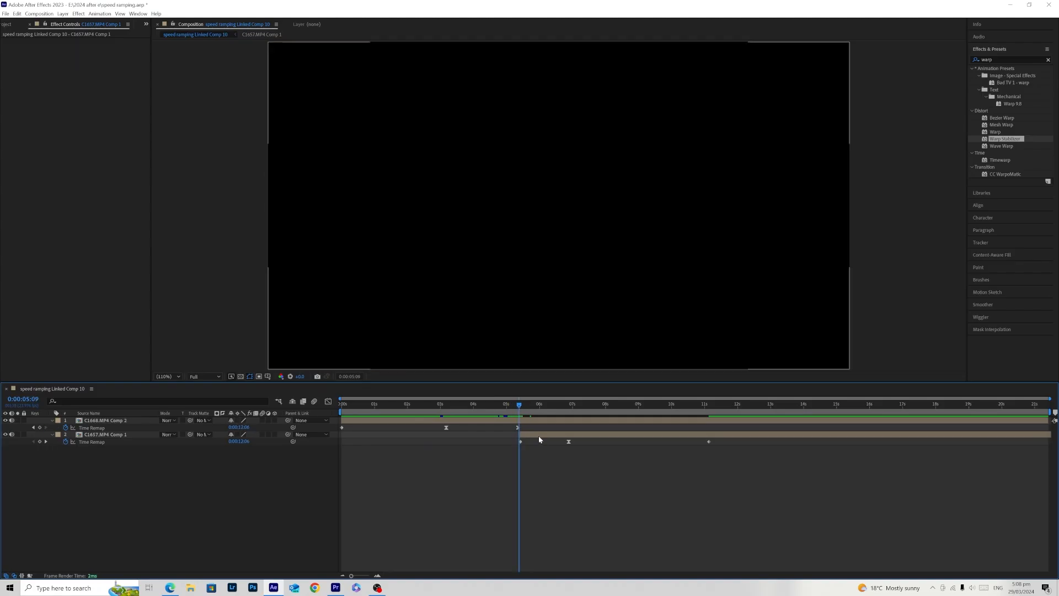
drag(539, 438, 436, 408)
click(496, 462)
key(space)
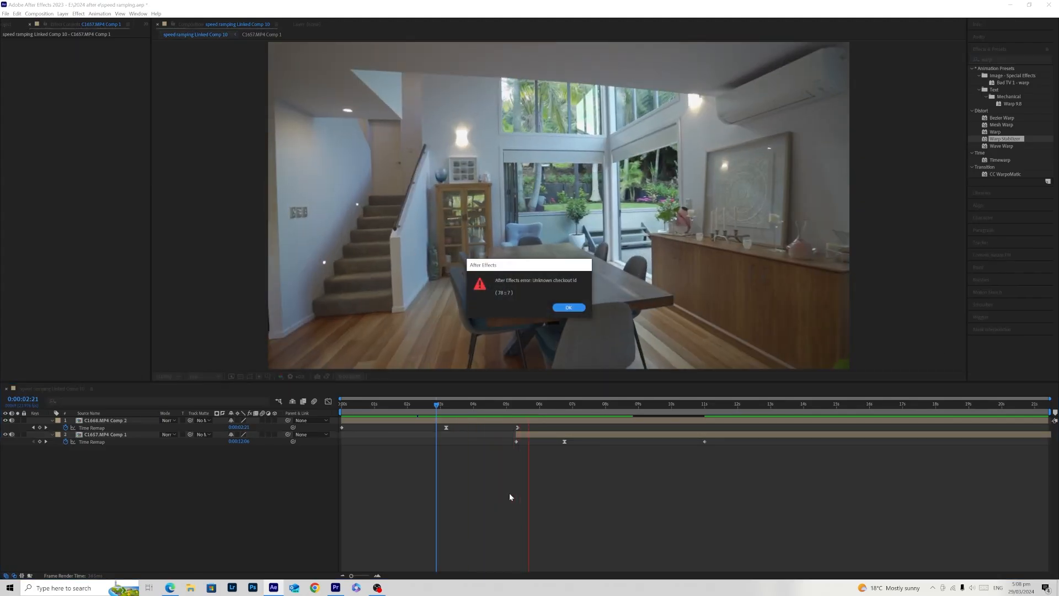
- Dismiss the error dialog and replay the speed ramp across both clips from about 0:00:02:20
click(575, 307)
click(435, 407)
key(space)
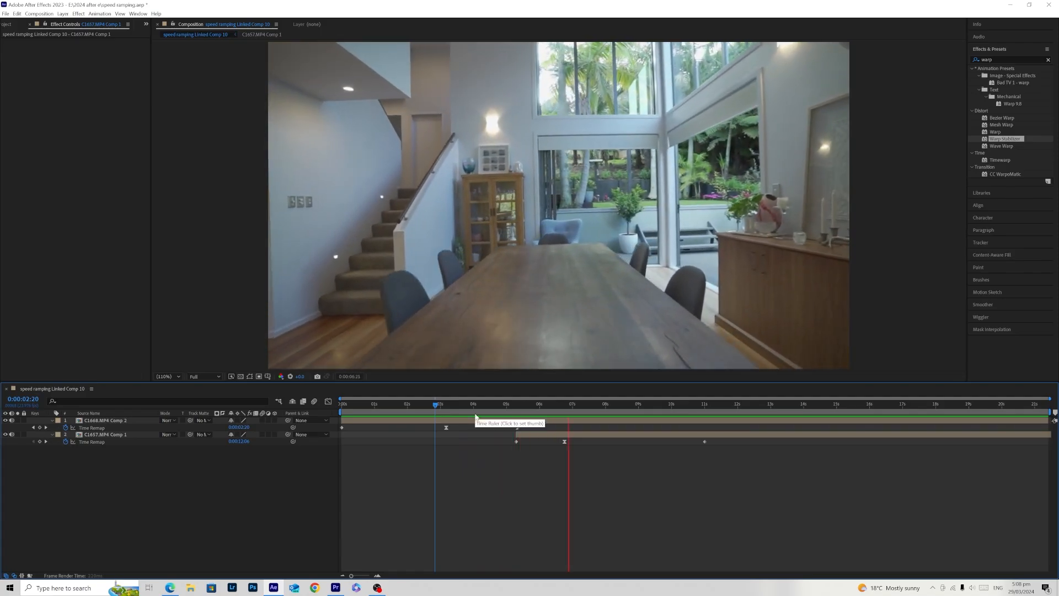
click(446, 407)
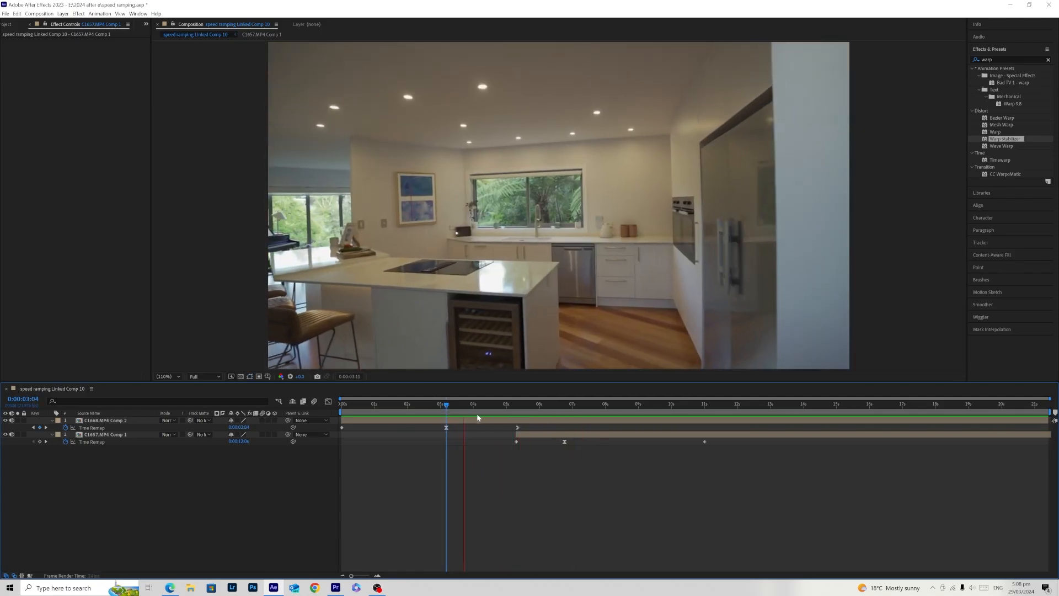
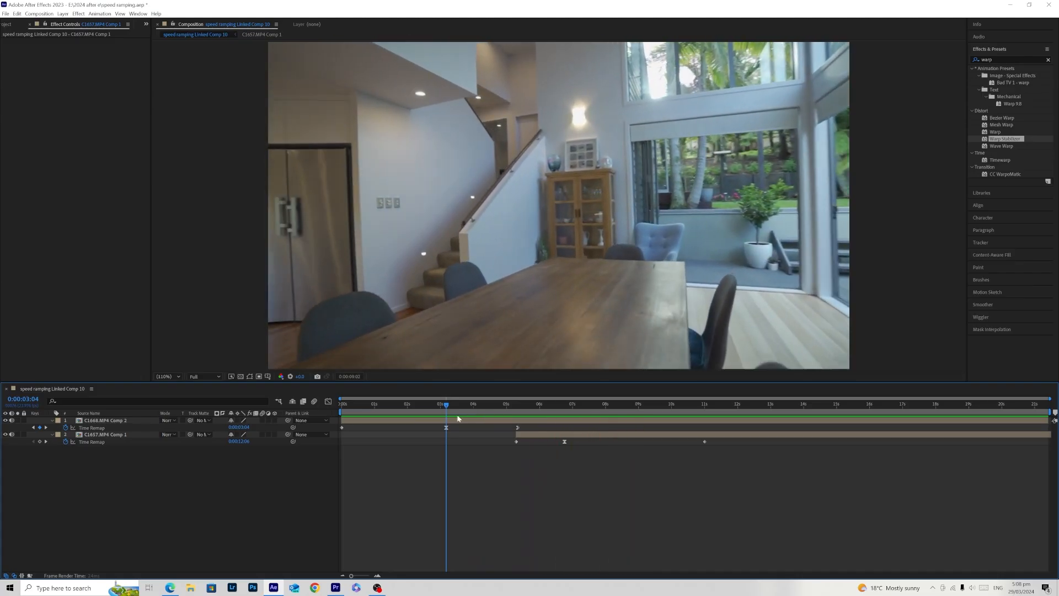
- Replay the speed ramp across the cut from 0:00:03:12 and from 0:00:04:11
click(457, 417)
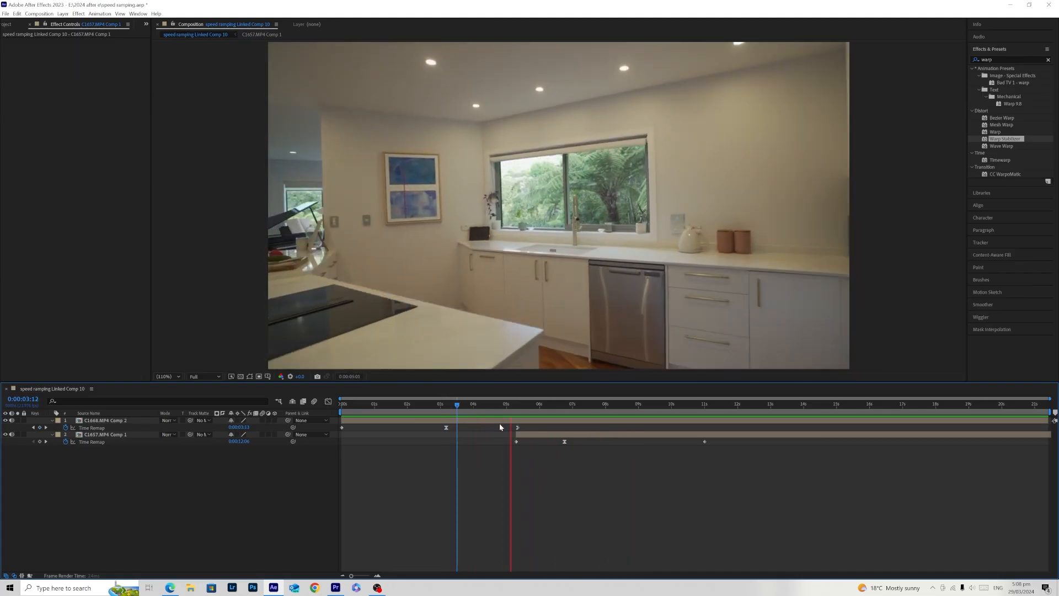
click(490, 417)
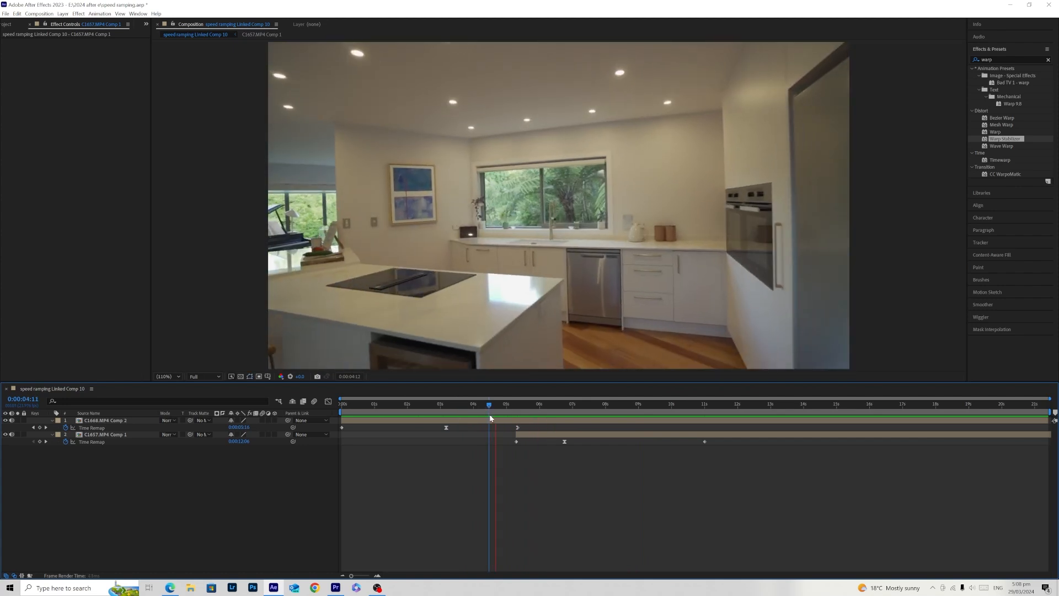
key(space)
- Shorten the ramp so both clips meet at about 4.4 s, moving C1657.MP4 Comp 1's middle Time Remap keyframe to about 5.1 s
drag(517, 427, 483, 427)
click(443, 414)
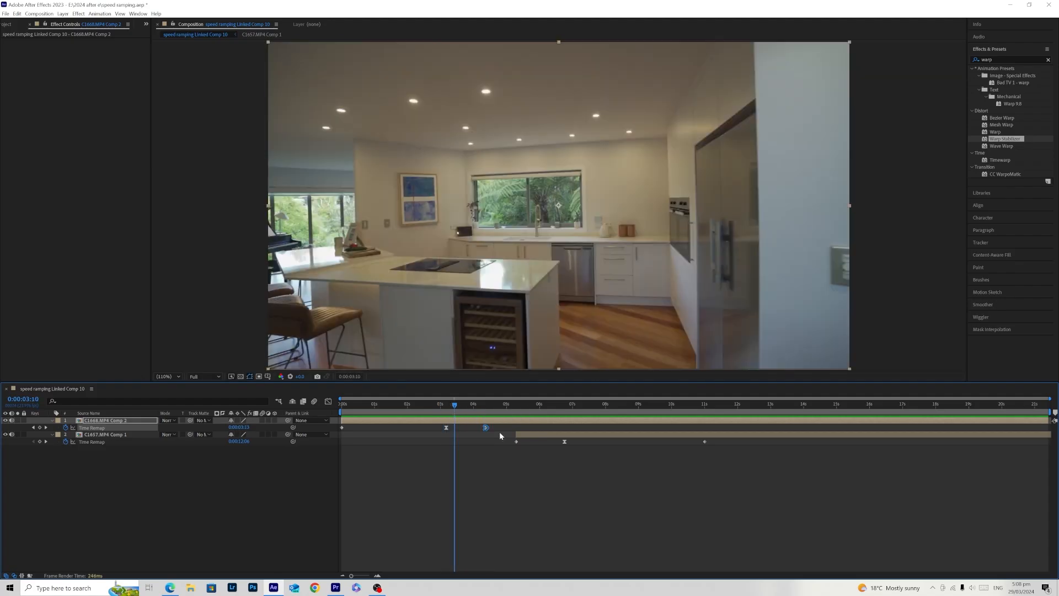
drag(534, 435, 531, 439)
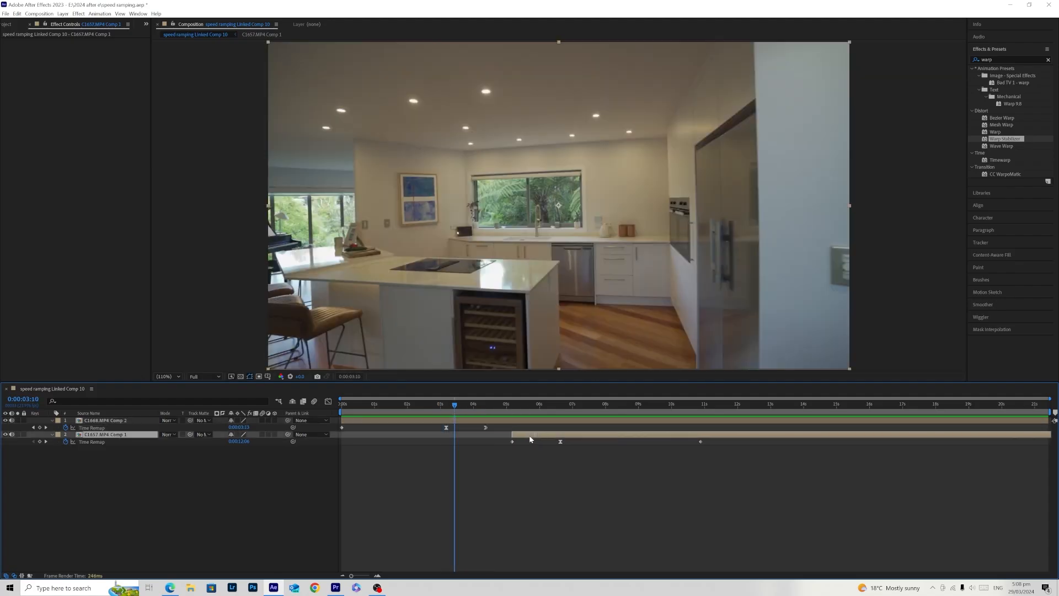
drag(729, 460, 528, 440)
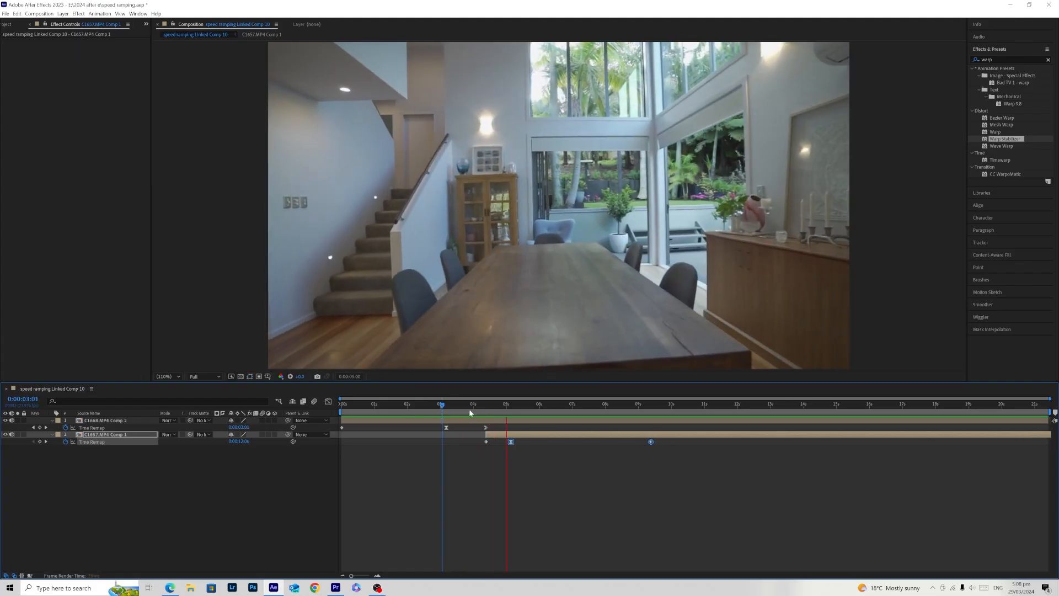
- Play the shortened transition repeatedly from points between 0:00:02:18 and 0:00:03:07 to judge the pacing of the cut
drag(463, 406, 446, 420)
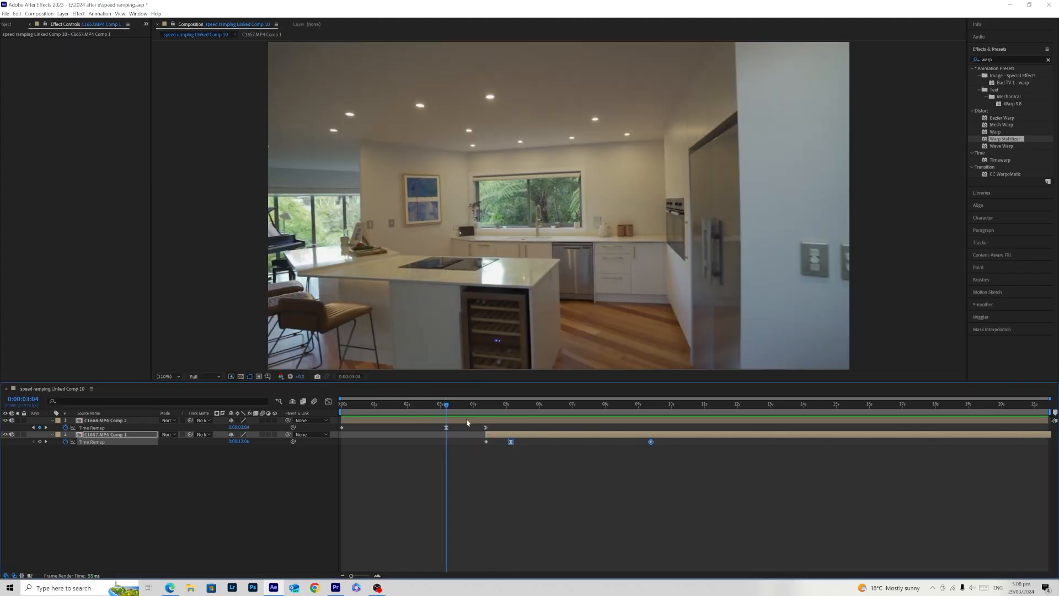
click(504, 479)
key(space)
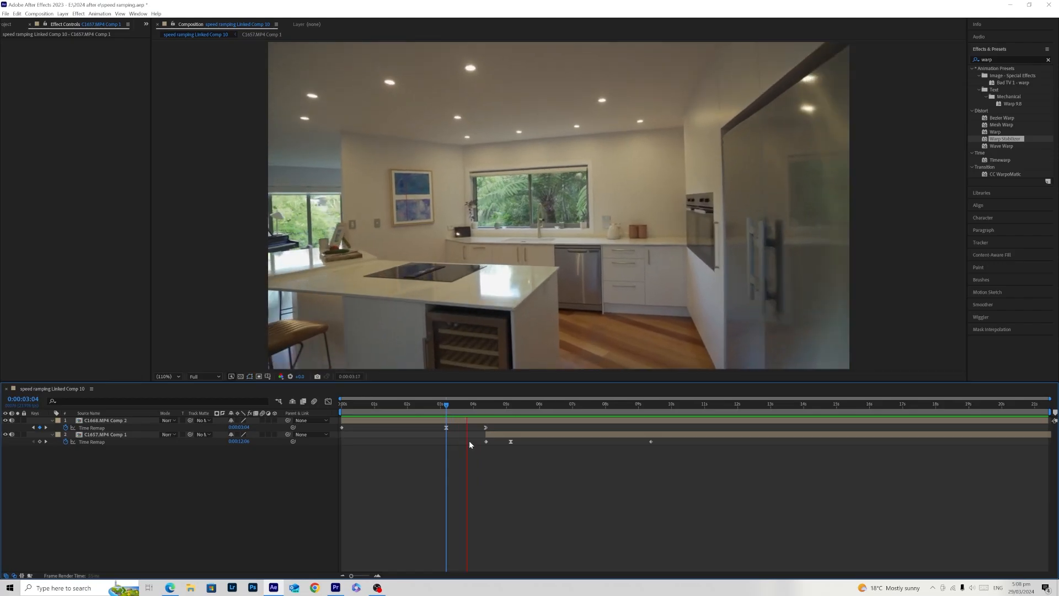
click(450, 412)
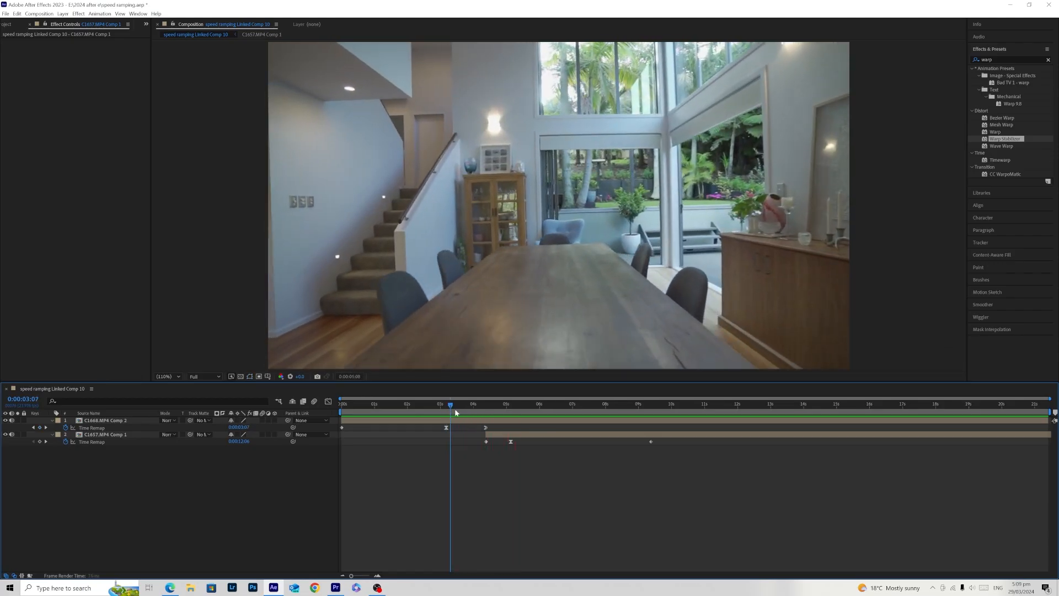
click(444, 413)
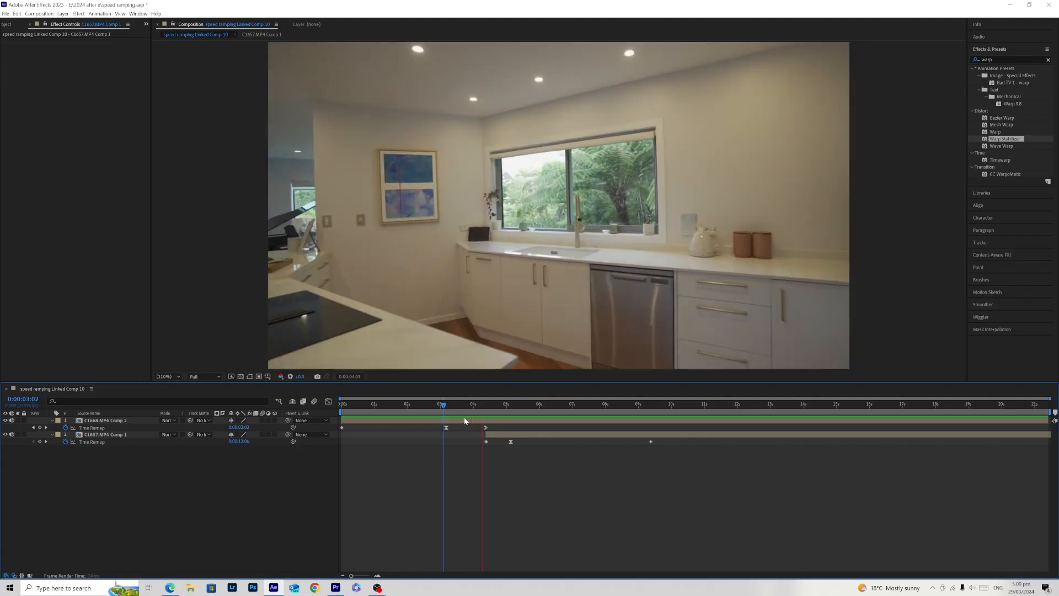
click(446, 411)
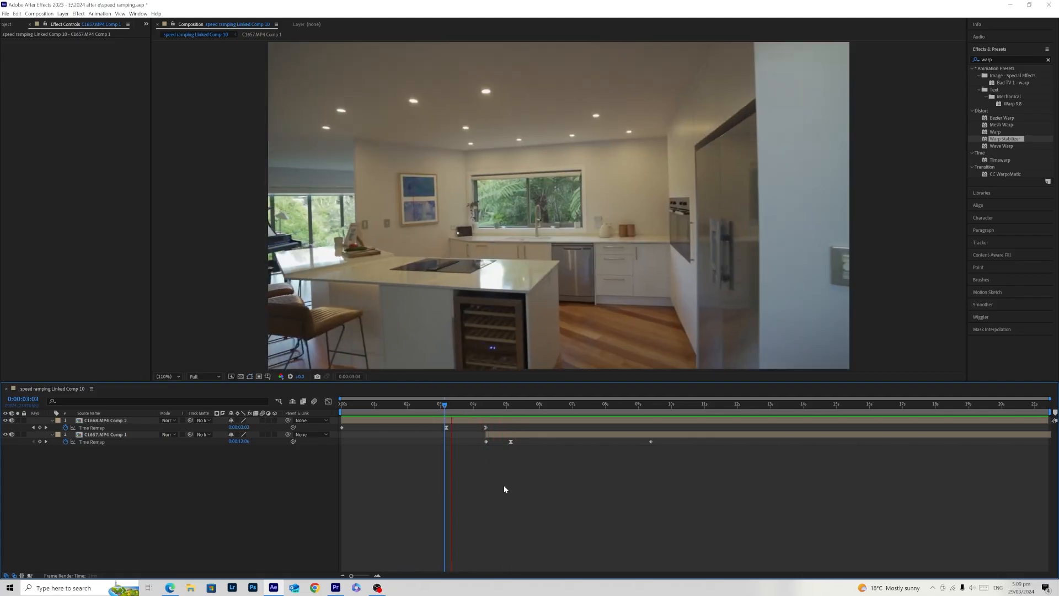
drag(445, 409, 324, 421)
drag(446, 411, 436, 408)
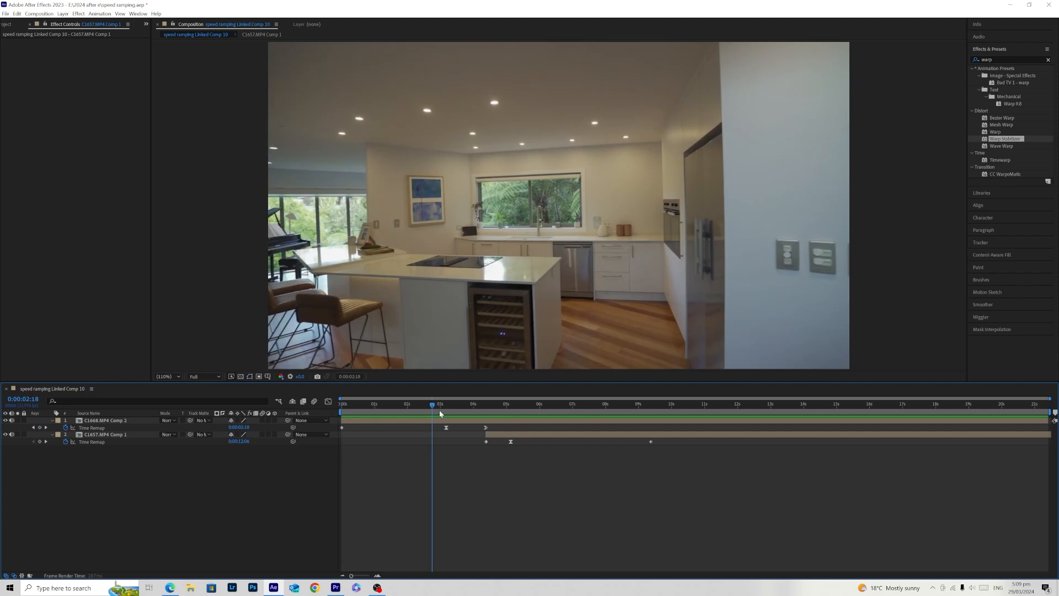
key(space)
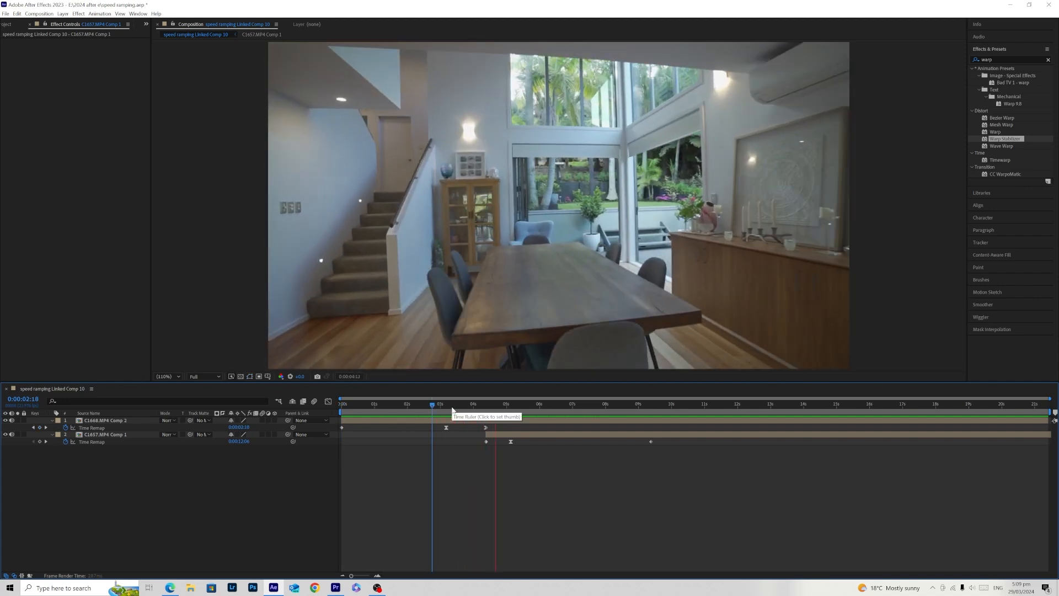
key(space)
click(359, 420)
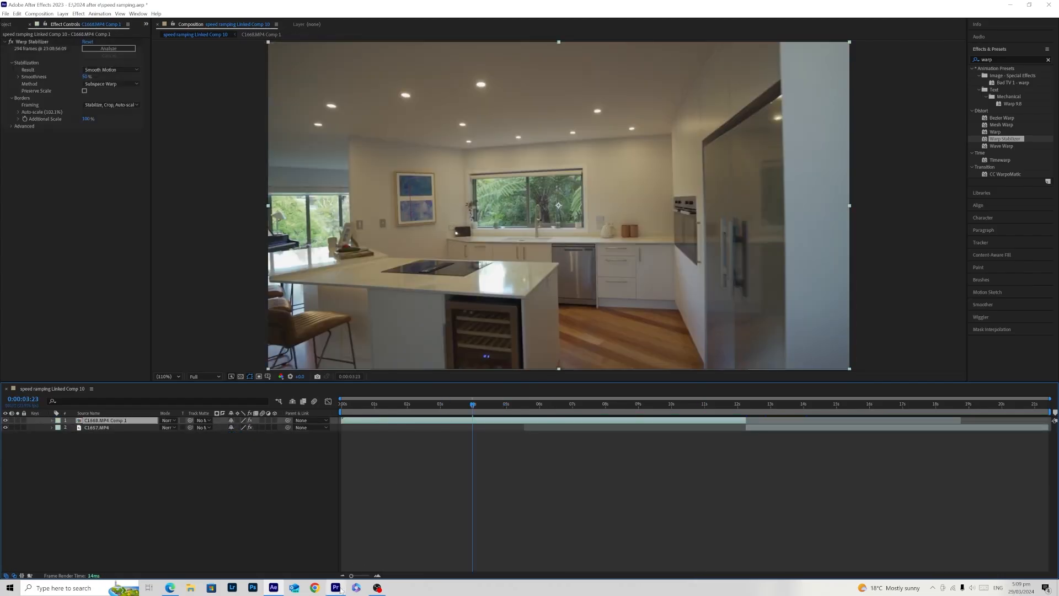
- Switch to Premiere Pro to view the linked composition in the C1654 sequence, and return to After Effects
mouse_move(340, 590)
click(336, 546)
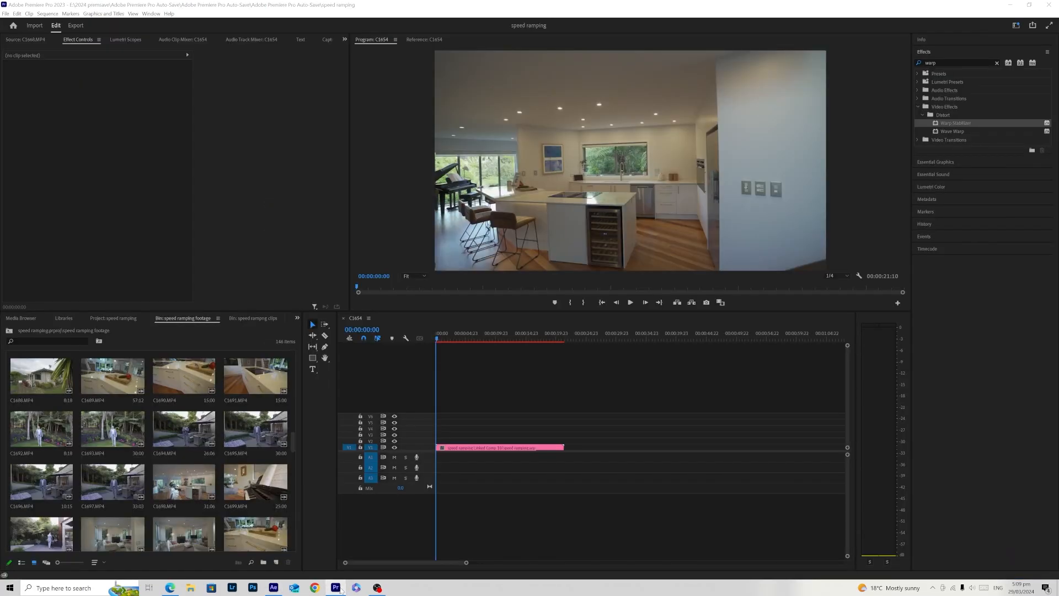
click(336, 588)
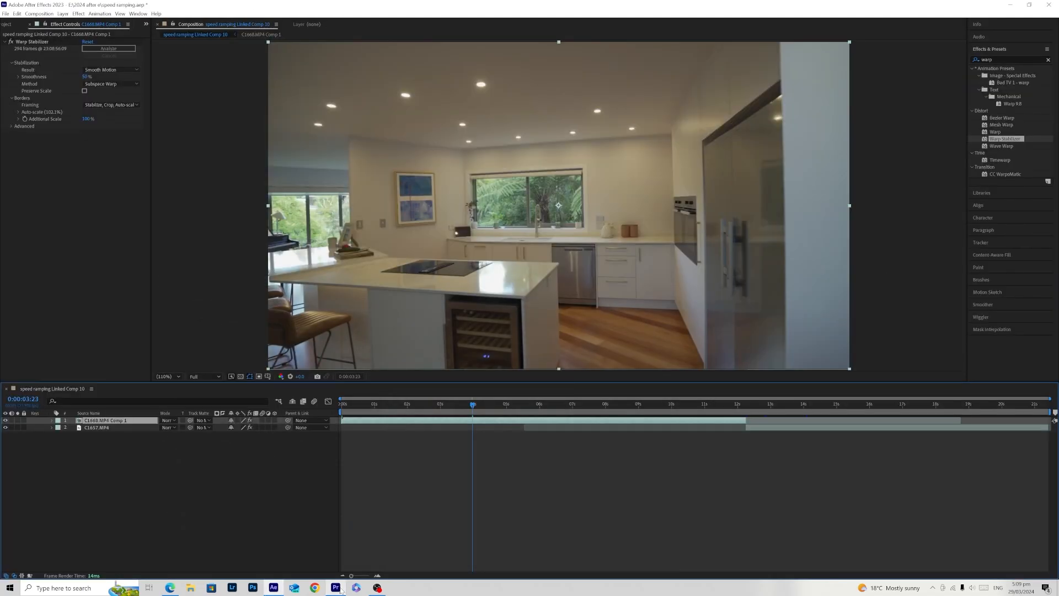
- Pre-compose C1668.MP4 Comp 1 as C1668.MP4 Comp 2, moving all attributes and adjusting the duration to the layer's time span
drag(472, 405, 340, 424)
click(371, 461)
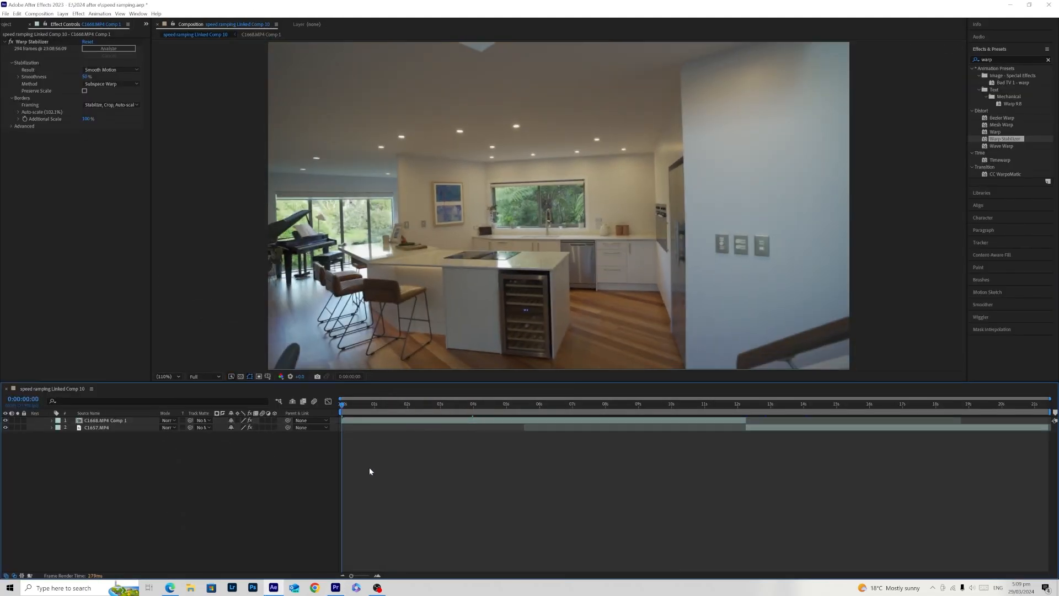
click(371, 421)
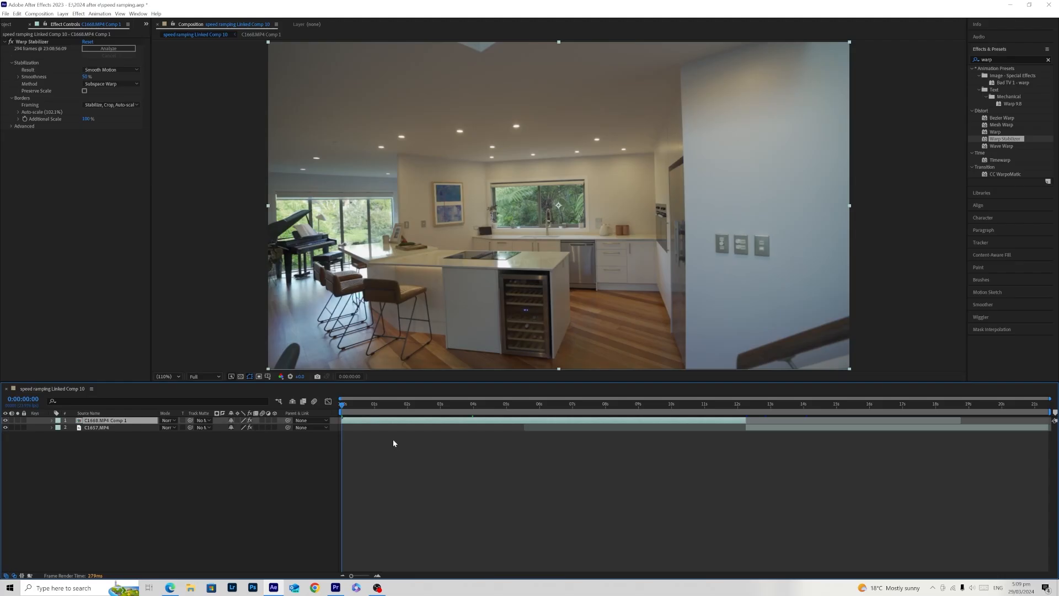
right_click(384, 423)
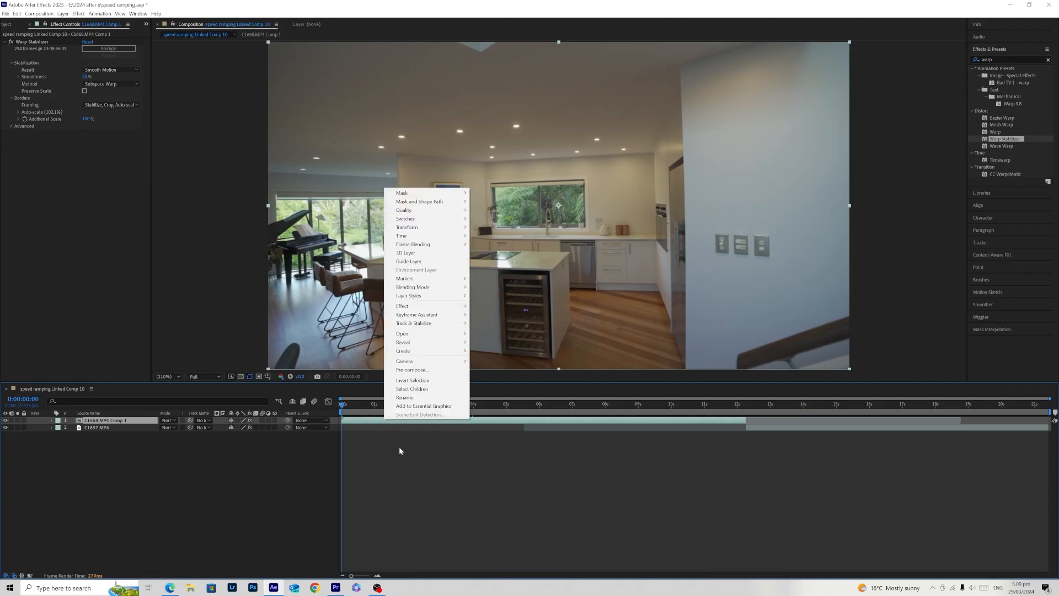
click(426, 370)
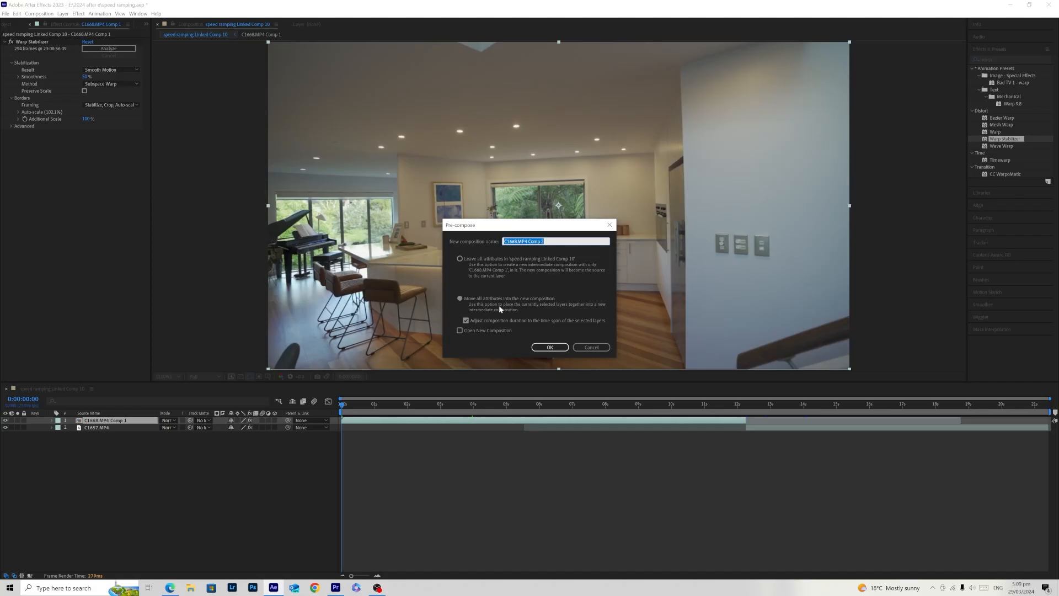
click(466, 321)
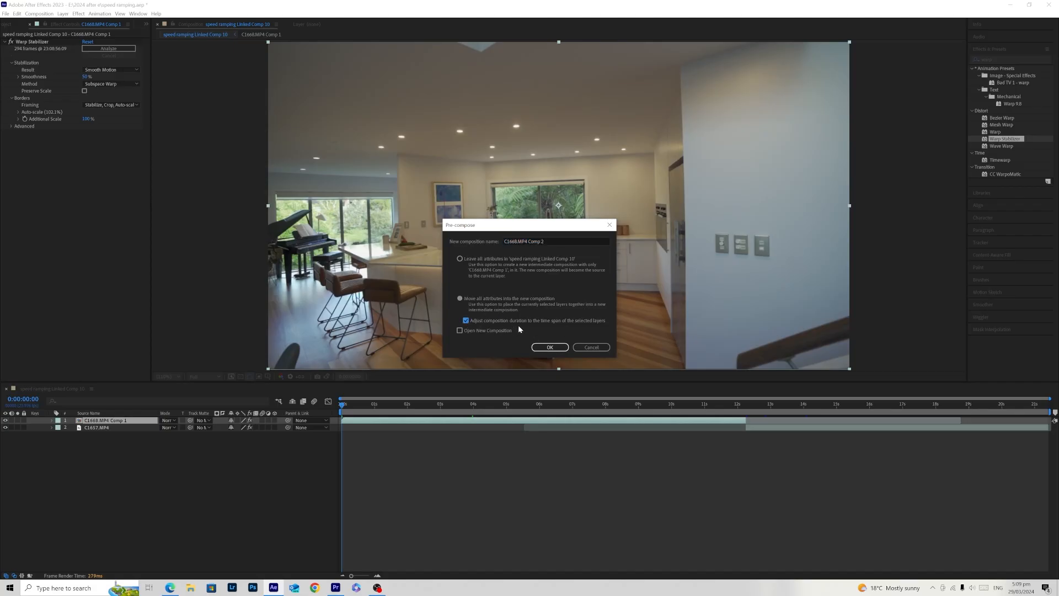
click(550, 347)
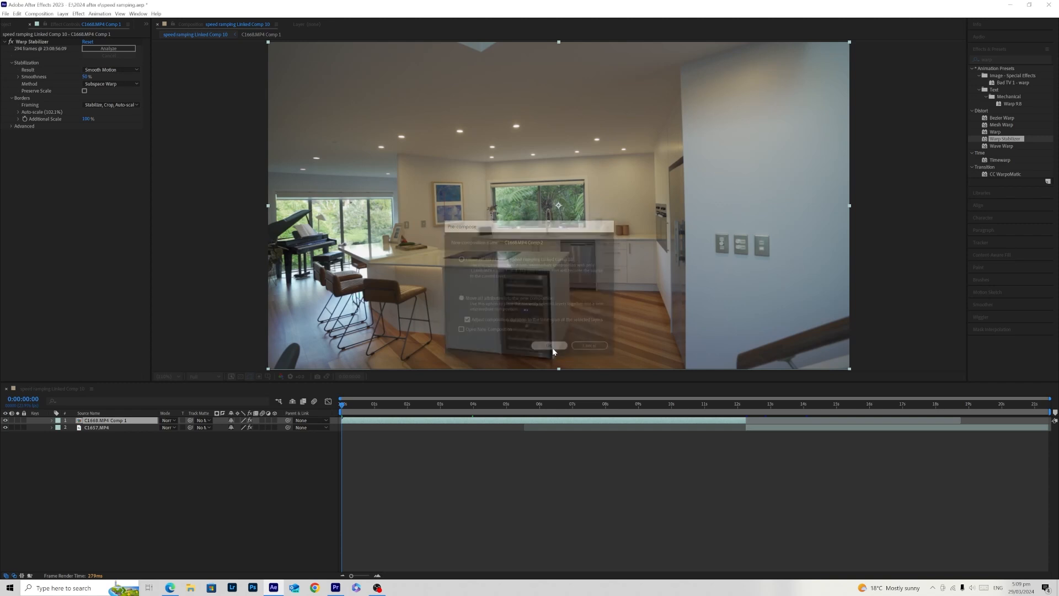
- Pre-compose C1657.MP4 as C1657.MP4 Comp 1, moving all attributes and adjusting the duration to the layer's time span
click(766, 428)
right_click(768, 428)
click(807, 379)
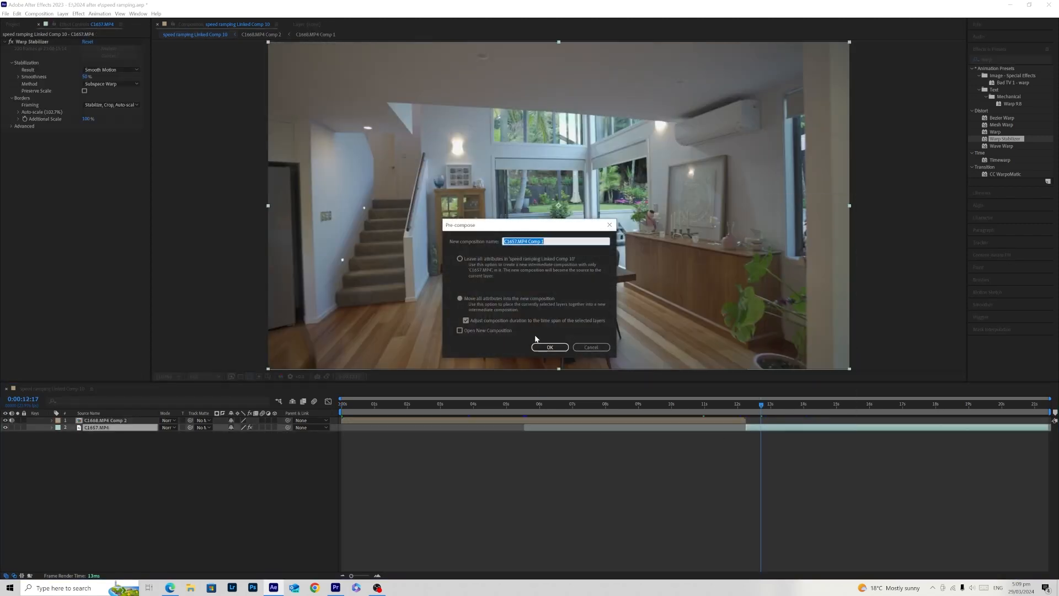
click(555, 348)
- Enable time remapping on C1668.MP4 Comp 2
mouse_move(455, 407)
mouse_down()
mouse_move(338, 418)
mouse_move(449, 431)
mouse_move(339, 438)
mouse_move(465, 462)
mouse_move(453, 413)
mouse_up()
right_click(416, 421)
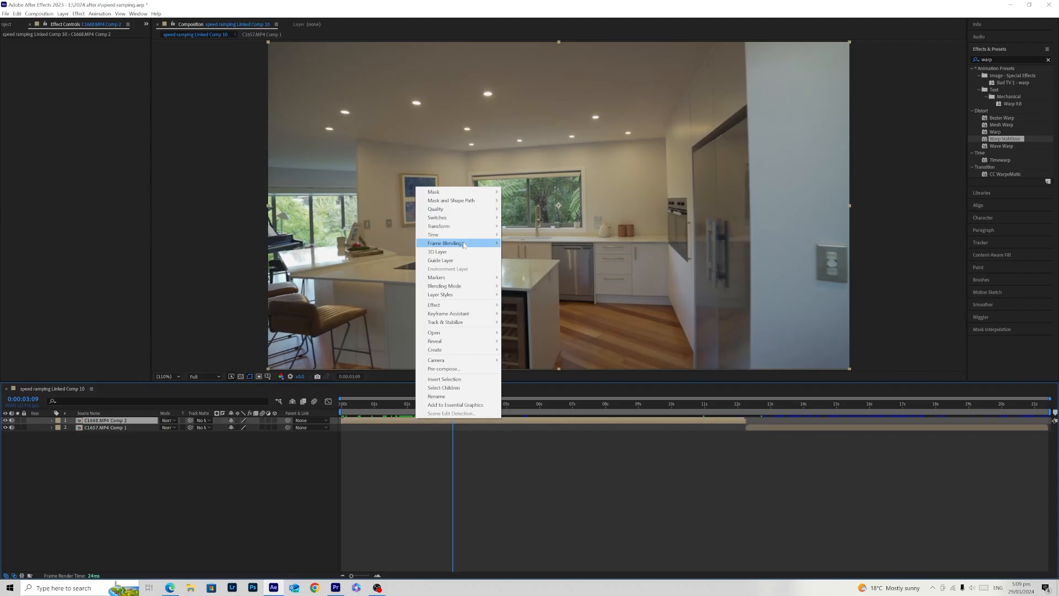
mouse_move(474, 235)
click(512, 236)
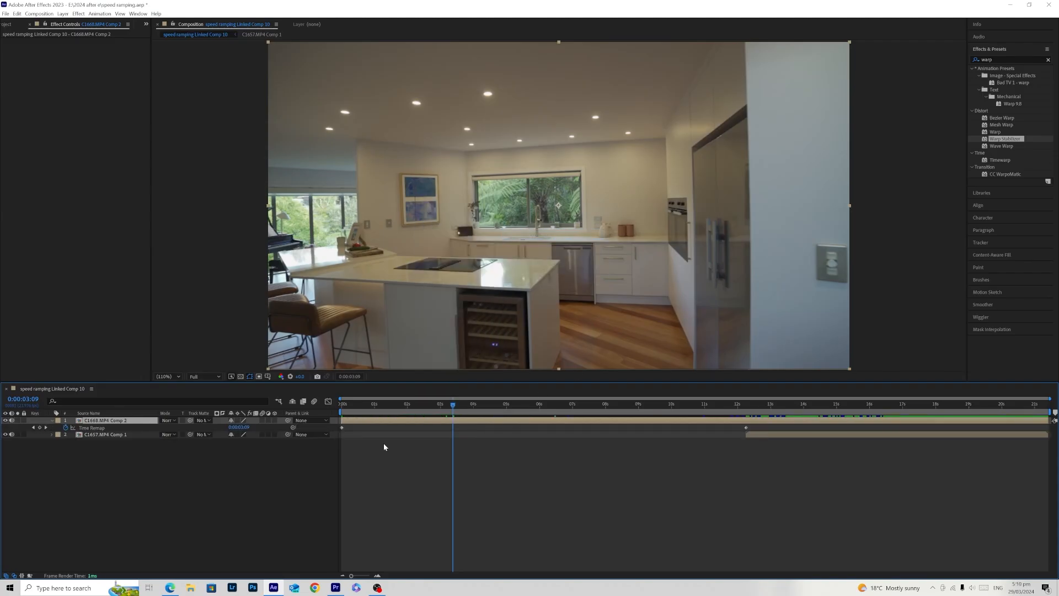
- Add a Time Remap keyframe at 0:00:03:09 on C1668.MP4 Comp 2
click(446, 412)
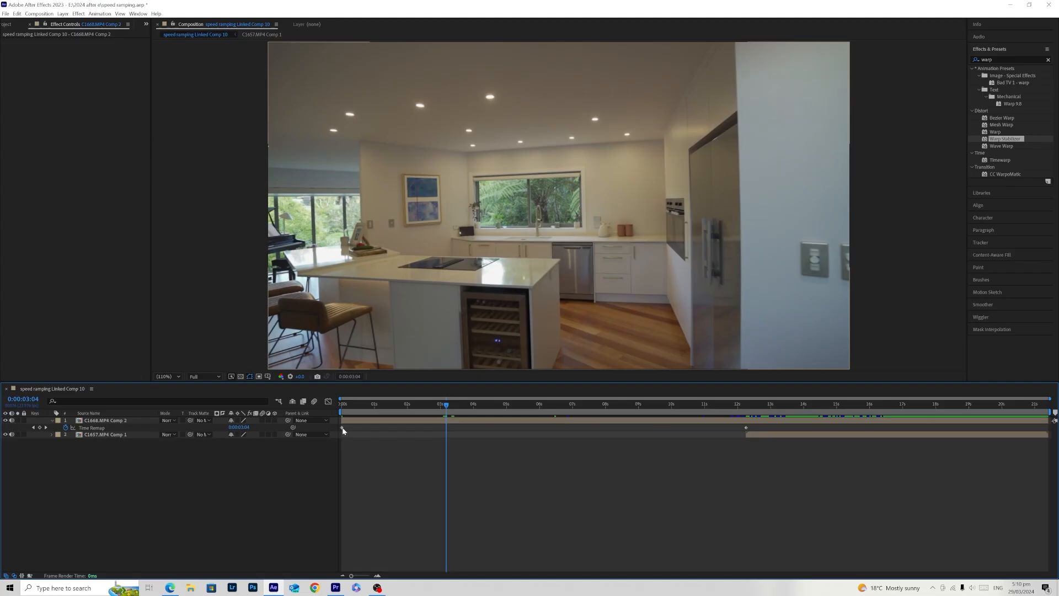
drag(757, 408, 453, 444)
click(39, 428)
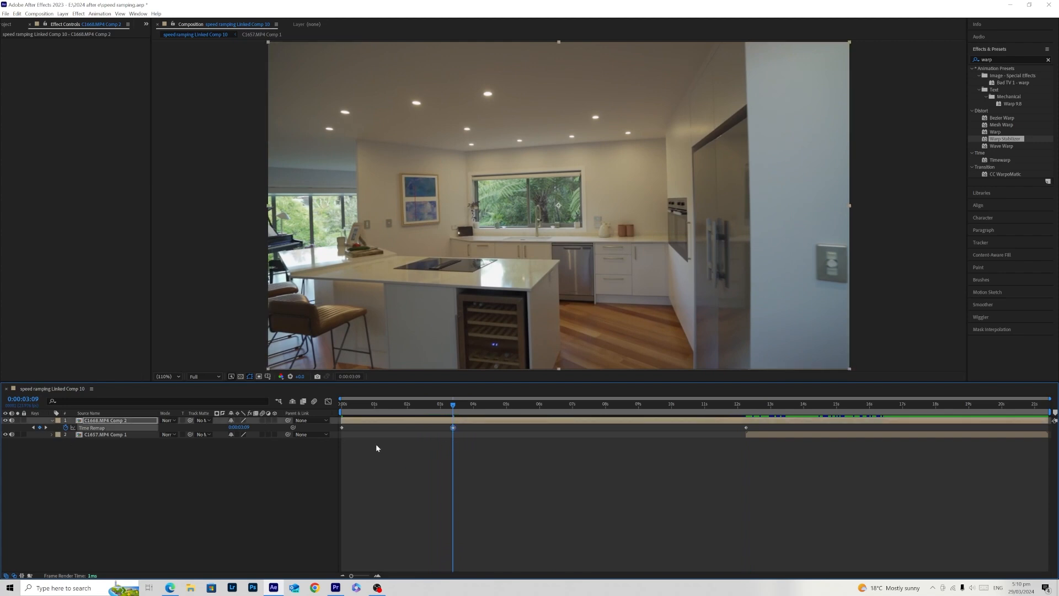
- Shift the last Time Remap keyframe of C1668.MP4 Comp 2 to about 5.3 s and play back the speed-up
click(472, 407)
drag(745, 427, 517, 446)
drag(448, 411, 409, 411)
key(space)
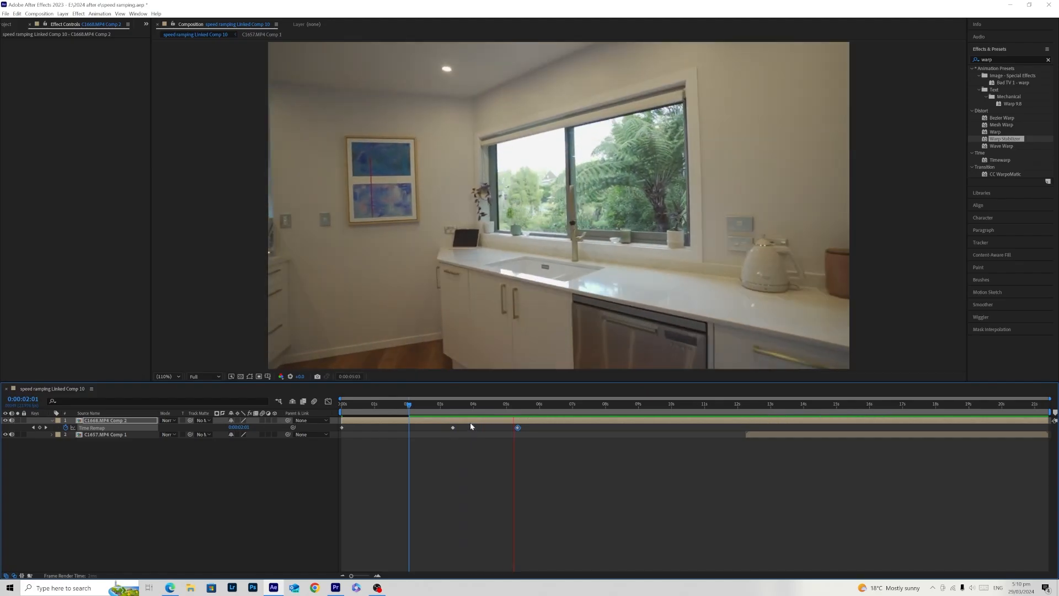
key(space)
key(space)
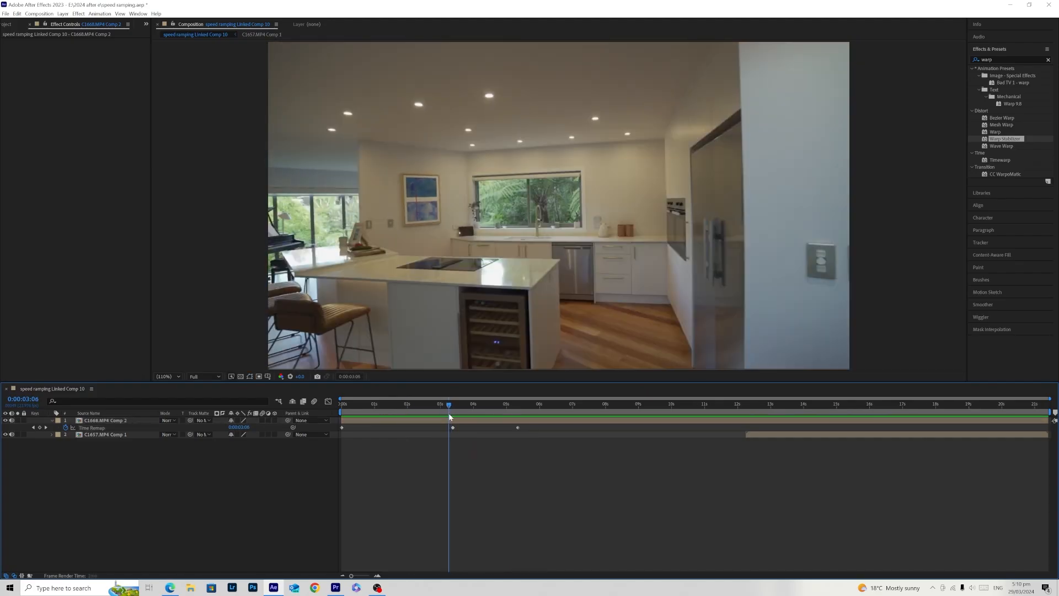
key(space)
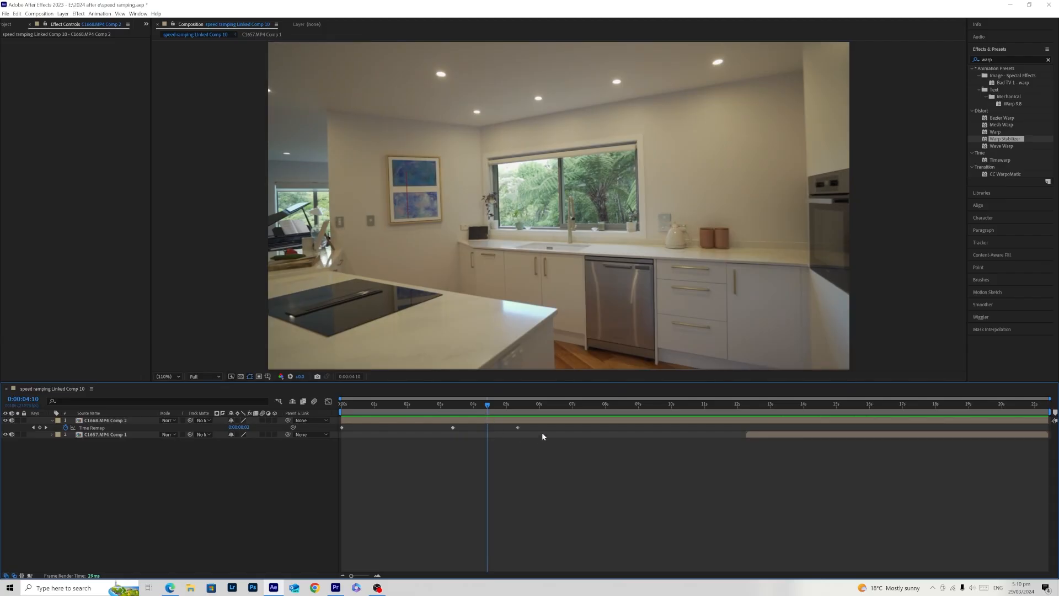
- Shape the speed graph of C1668.MP4 Comp 2 to rise smoothly from the middle keyframe to a peak just before the last one, and close the graph
drag(576, 433, 336, 418)
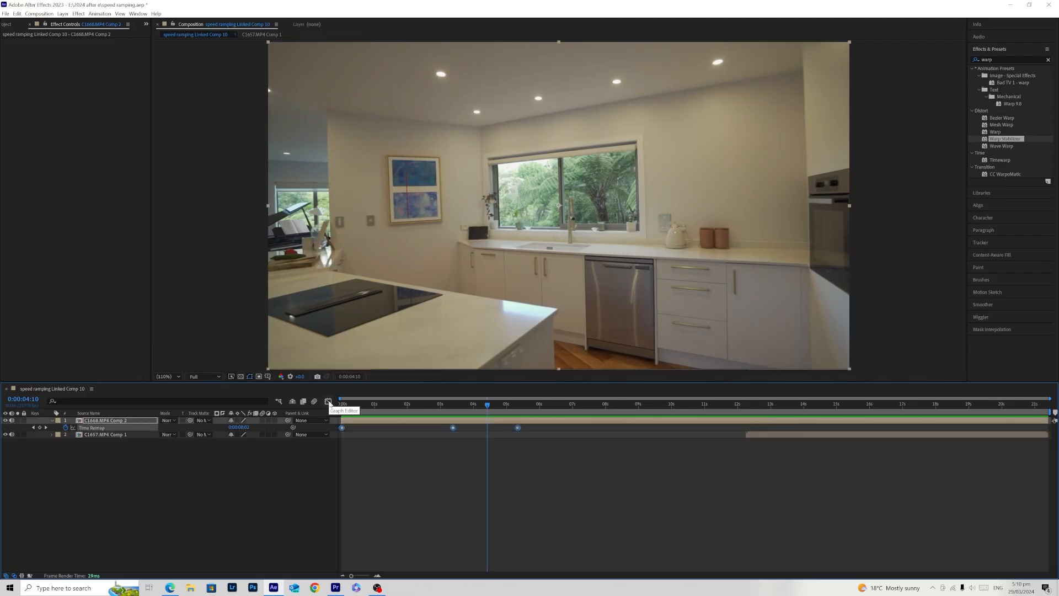
click(328, 402)
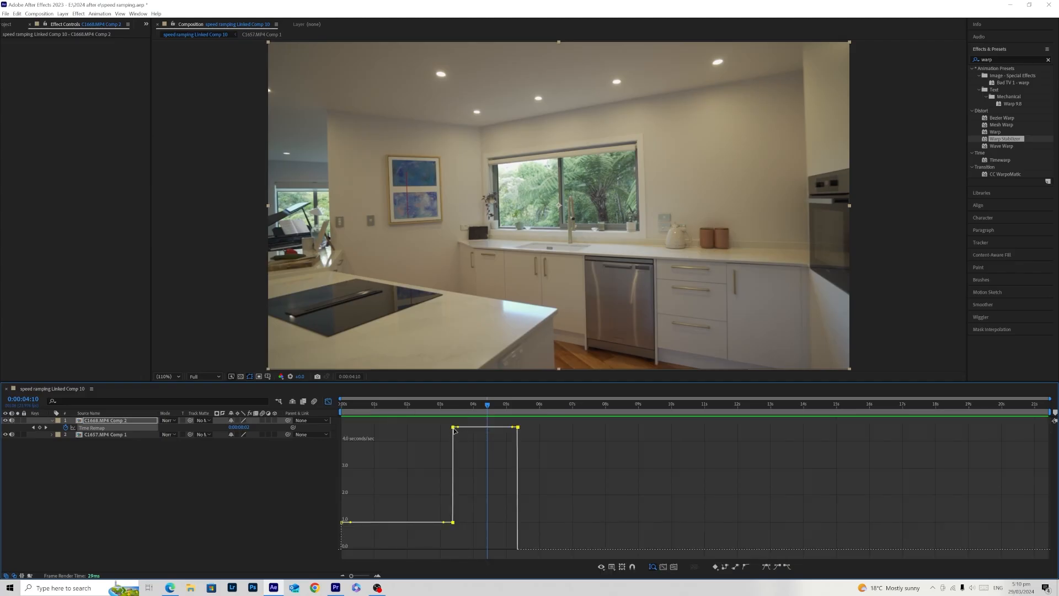
drag(453, 430, 492, 519)
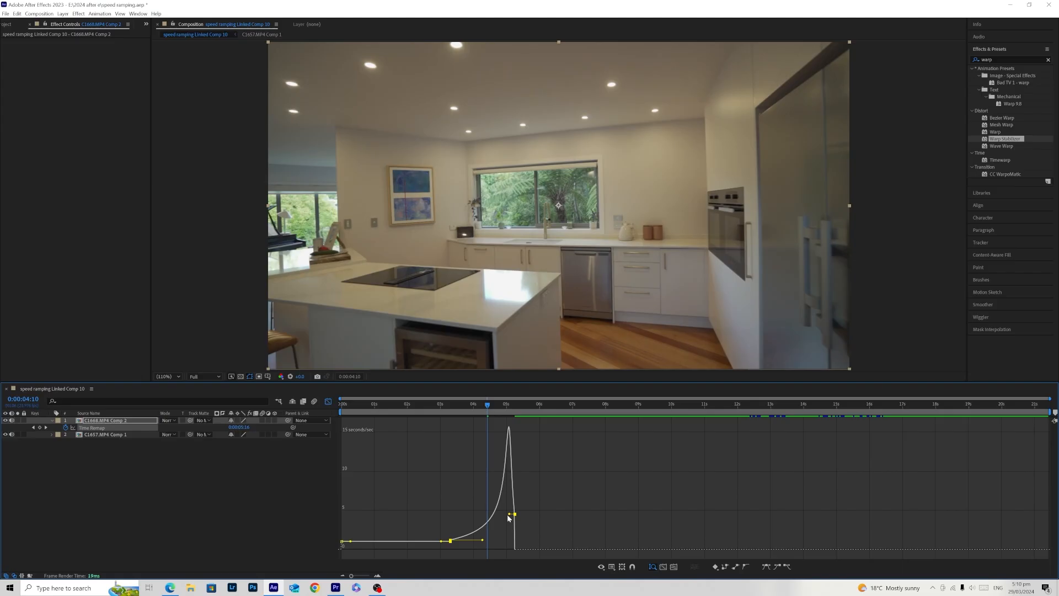
mouse_move(492, 410)
mouse_down()
mouse_move(451, 424)
mouse_move(478, 429)
mouse_move(508, 417)
mouse_move(493, 419)
mouse_up()
drag(509, 515, 514, 515)
key(space)
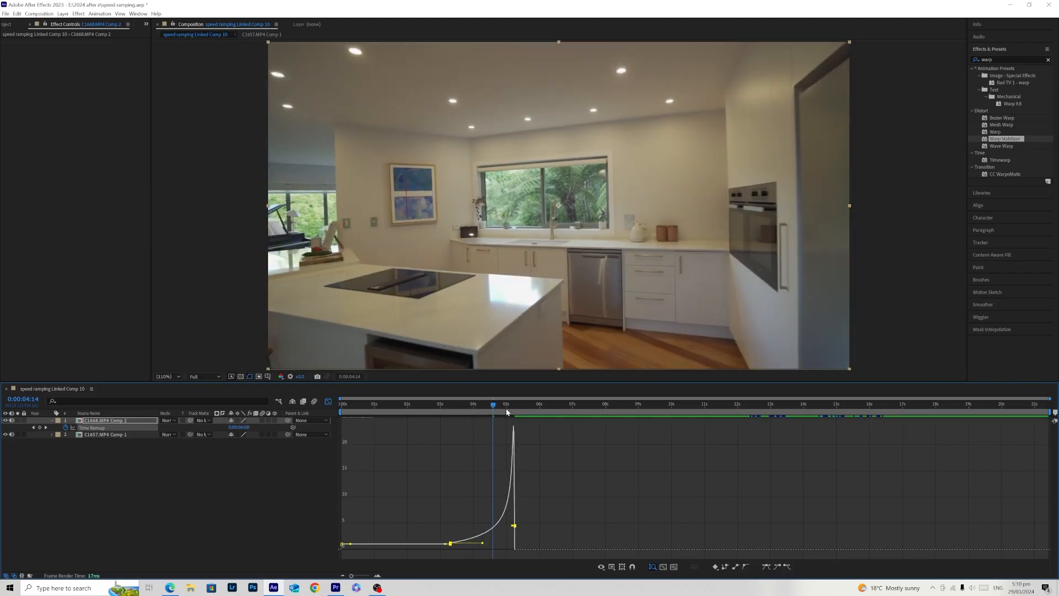
click(461, 527)
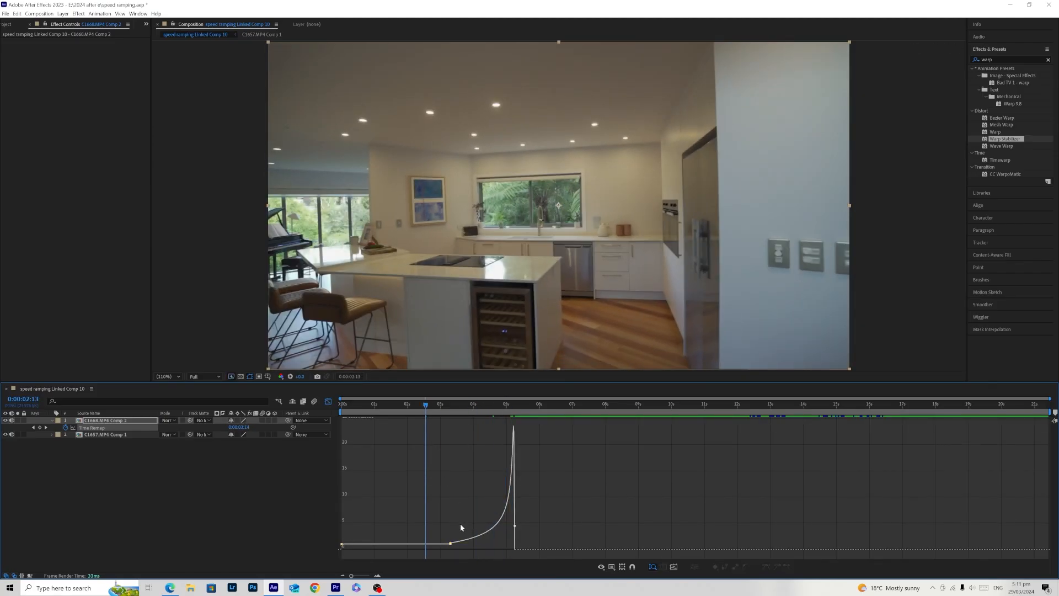
click(461, 533)
click(328, 402)
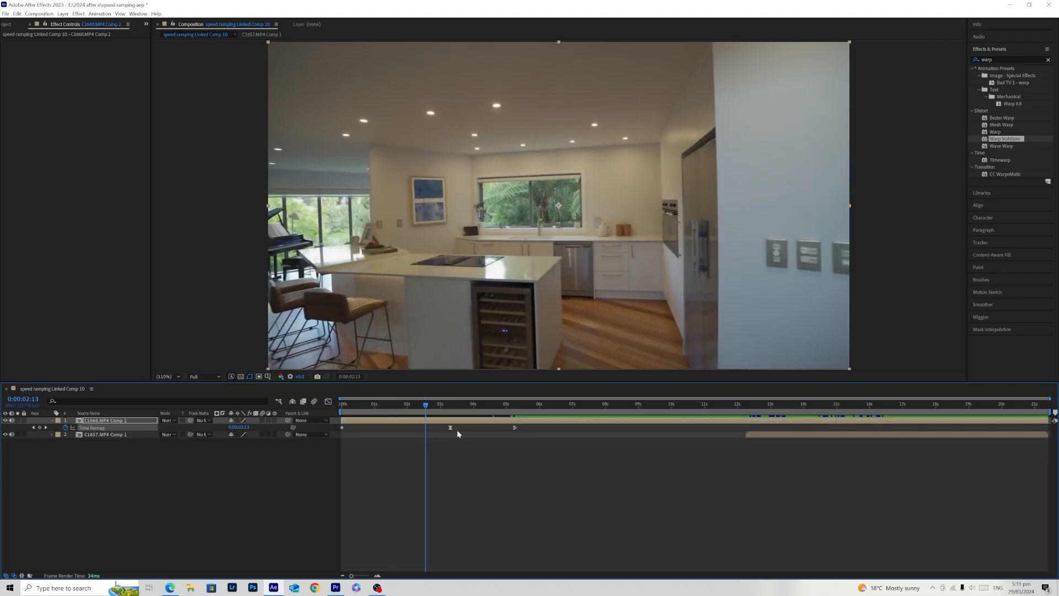
- Play back the speed-up, shift the last Time Remap keyframe of C1668.MP4 Comp 2 to about 4.5 s, and preview the result
key(space)
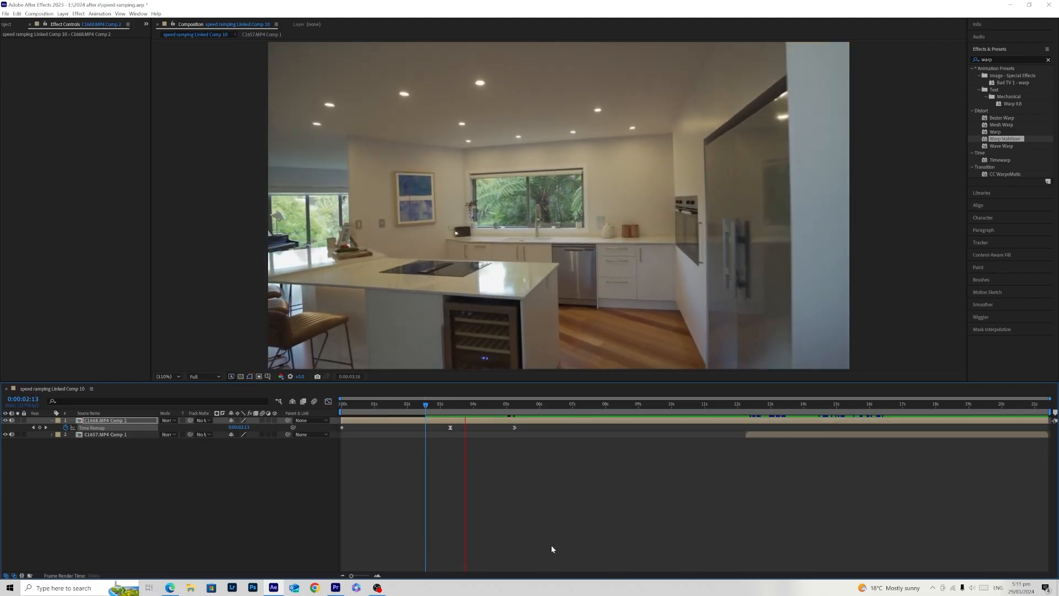
click(450, 406)
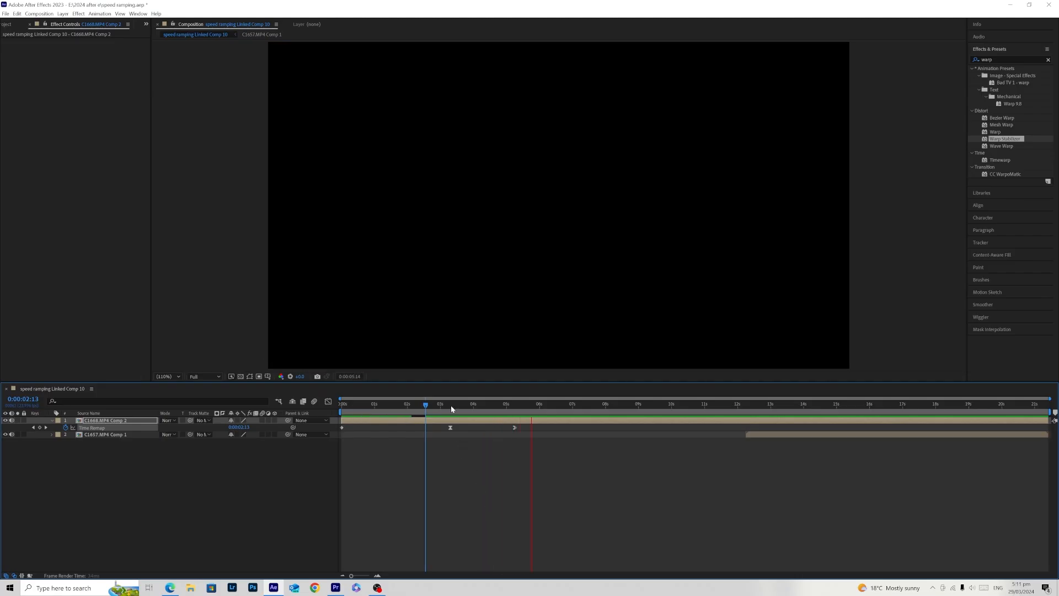
key(space)
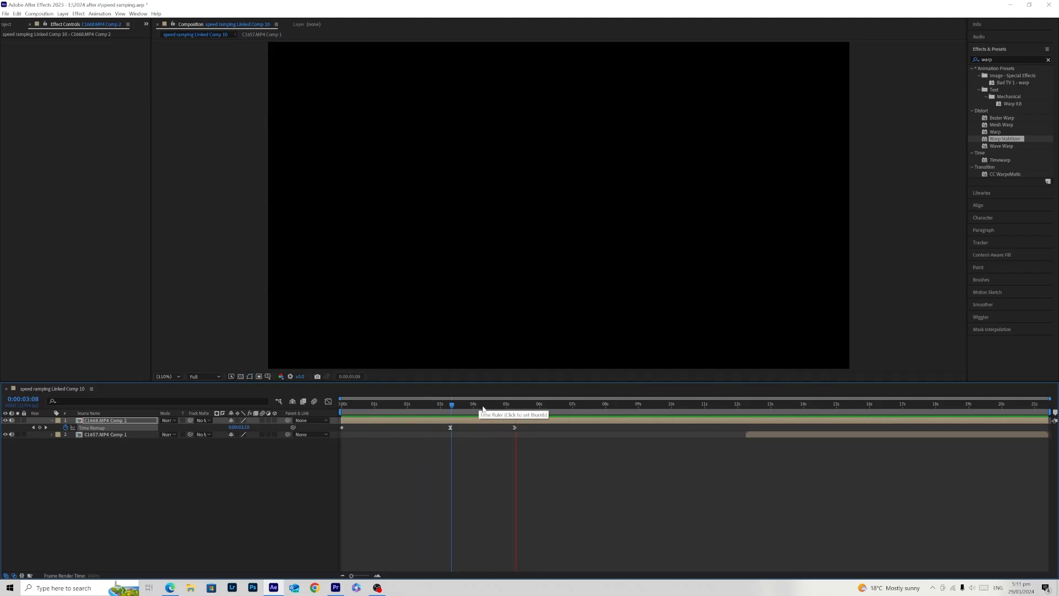
click(461, 406)
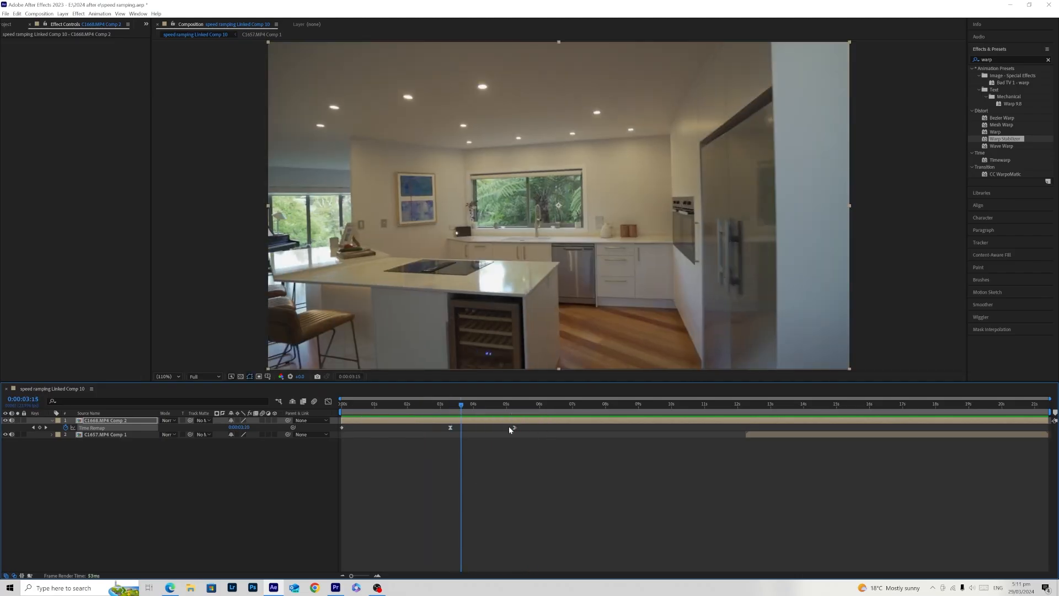
drag(512, 427, 493, 428)
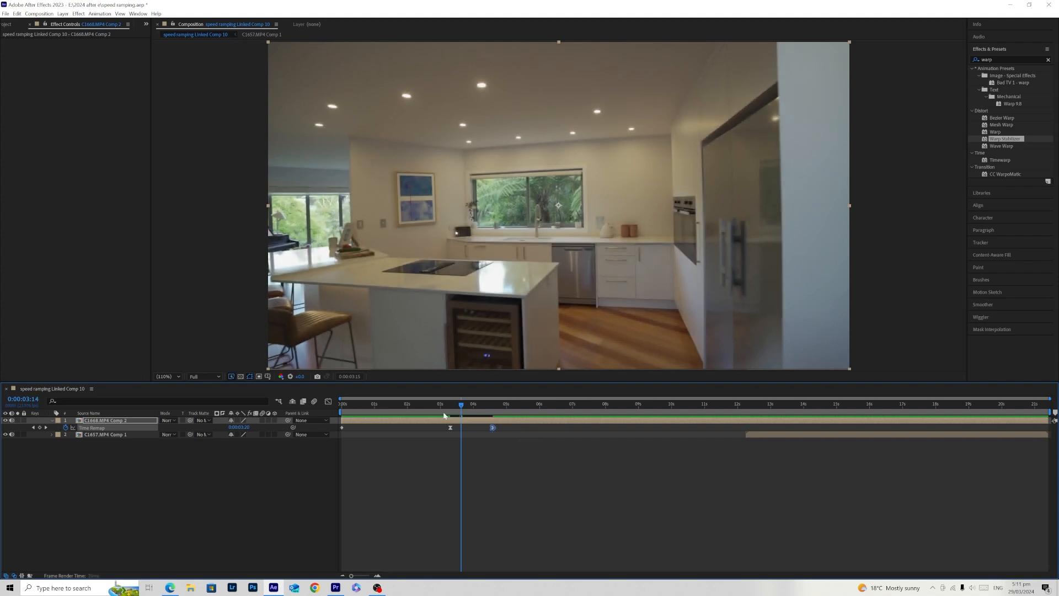
click(438, 405)
key(space)
click(447, 407)
key(space)
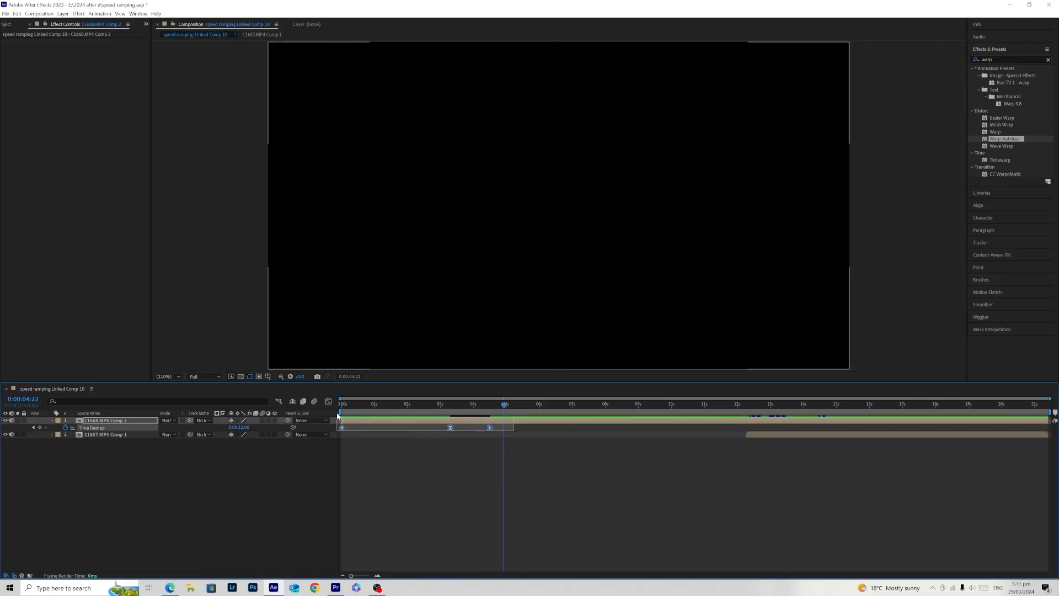
- Shift the middle keyframe of C1668.MP4 Comp 2 to about 3.1 s in the speed graph, close the graph and play back the ramp
key(shift+F3)
drag(450, 546, 446, 547)
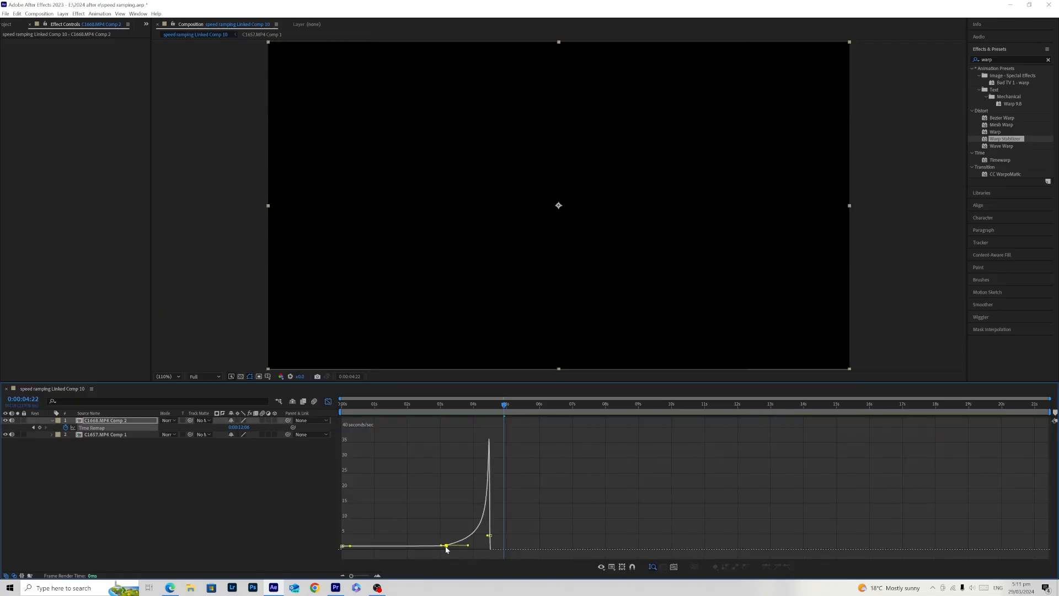
click(537, 514)
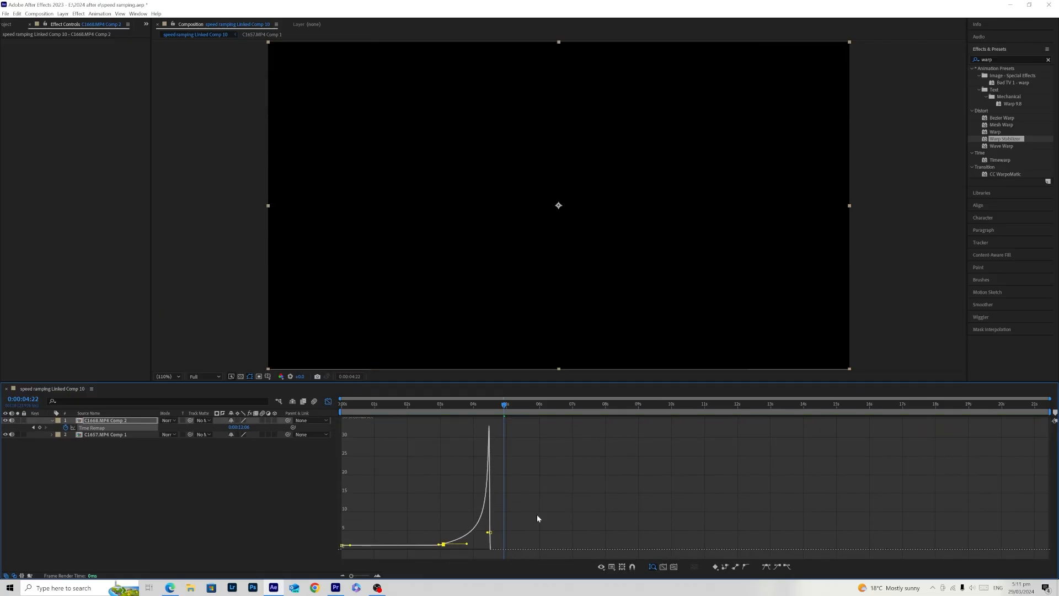
click(329, 401)
click(412, 412)
key(space)
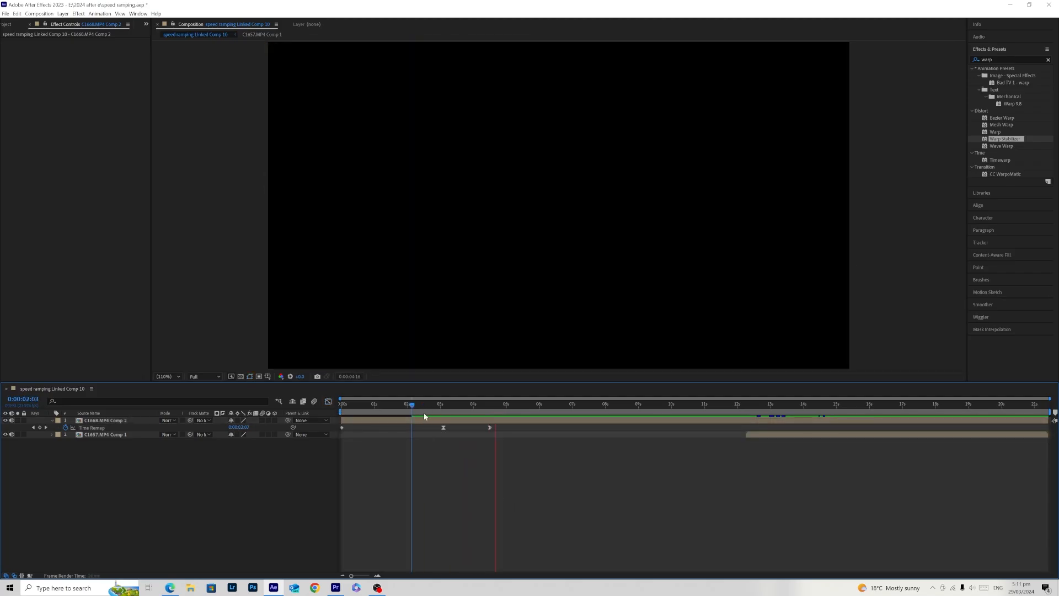
click(423, 413)
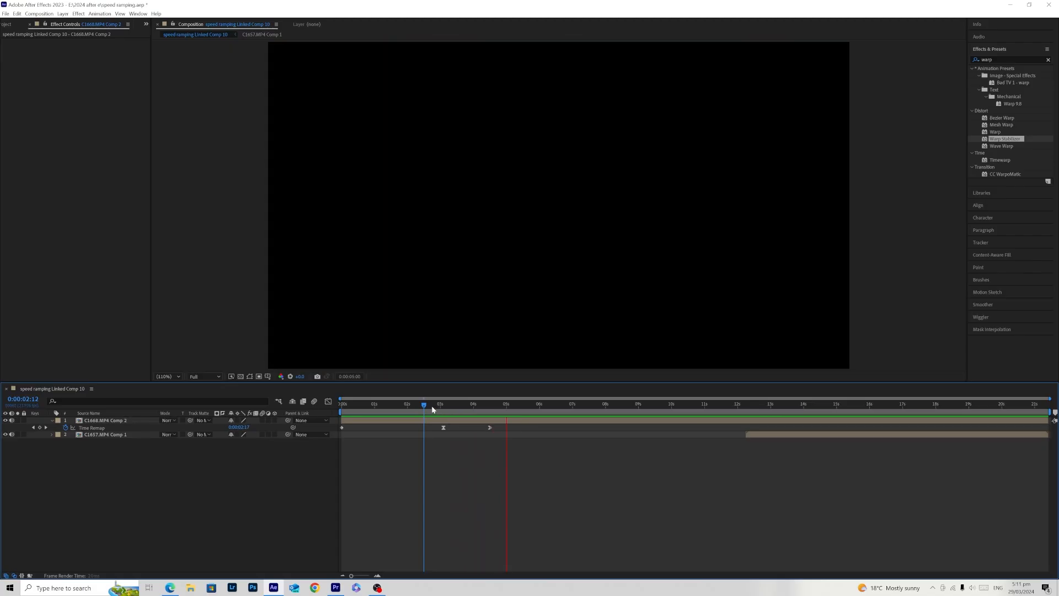
click(433, 408)
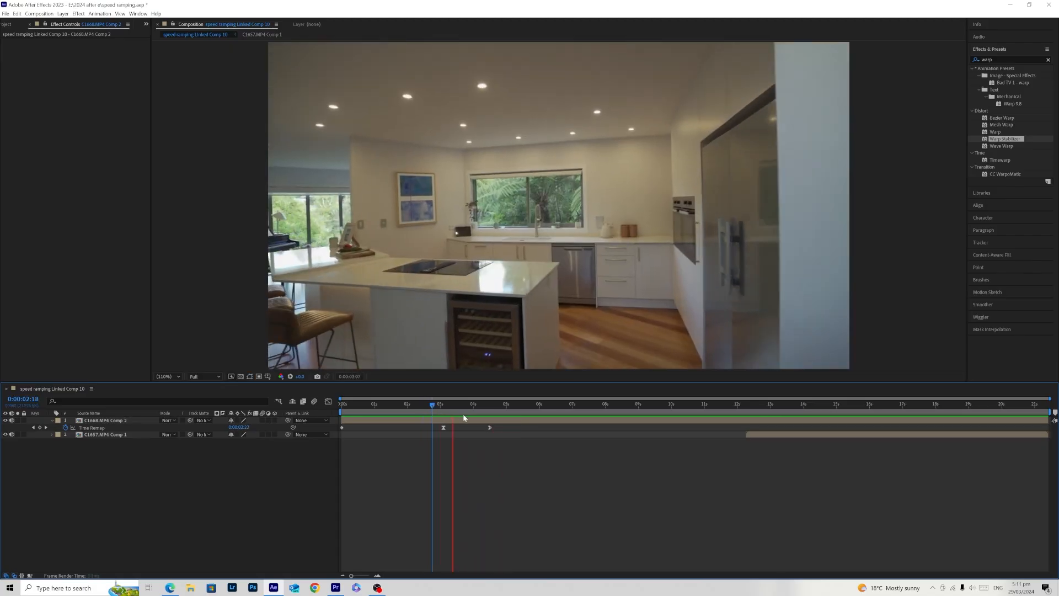
- Enable time remapping on C1657.MP4 Comp 1
click(491, 413)
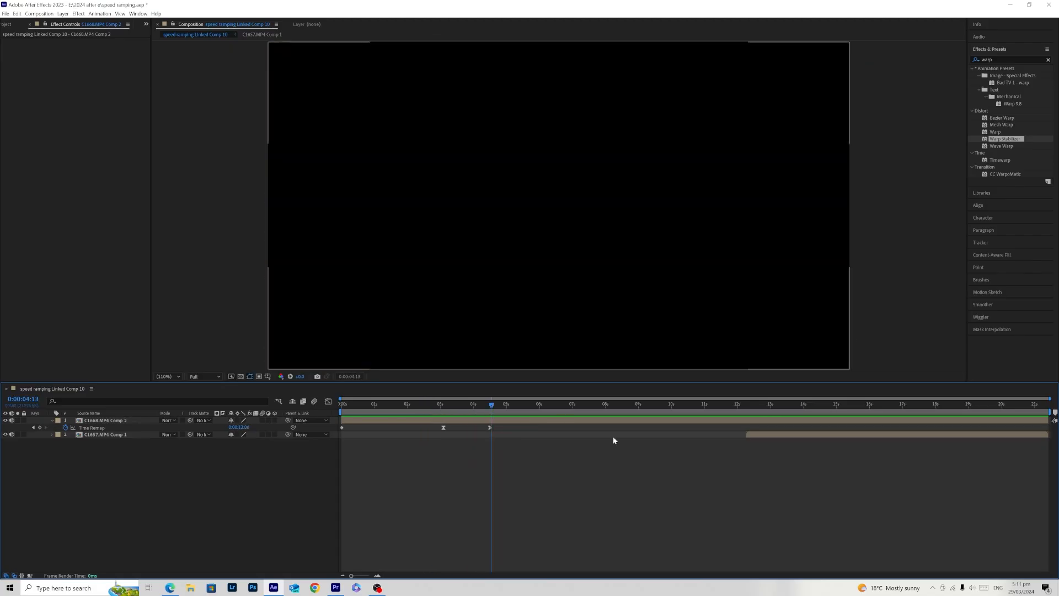
click(762, 409)
click(769, 435)
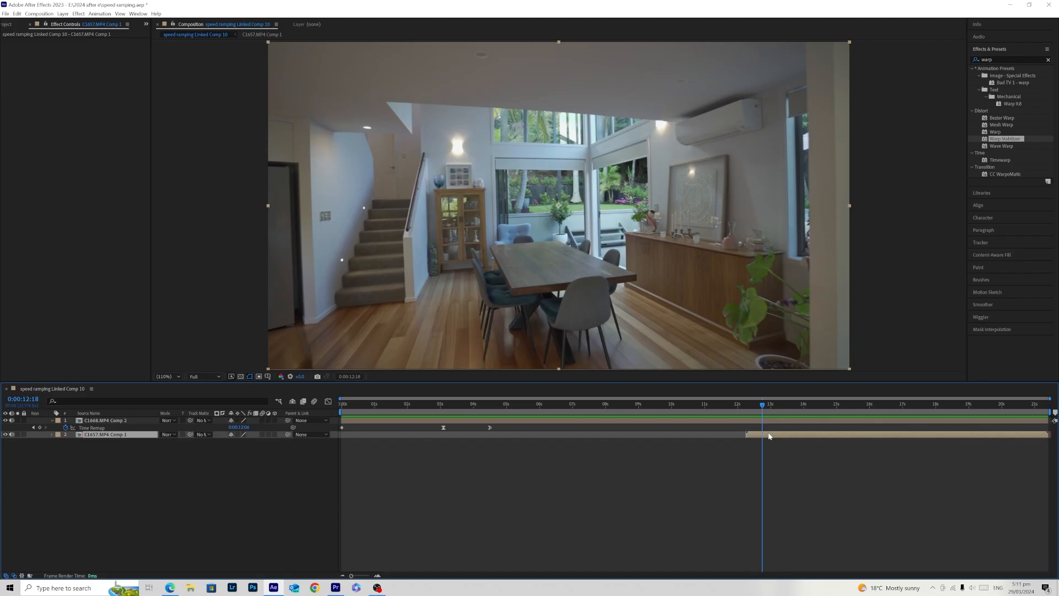
right_click(771, 436)
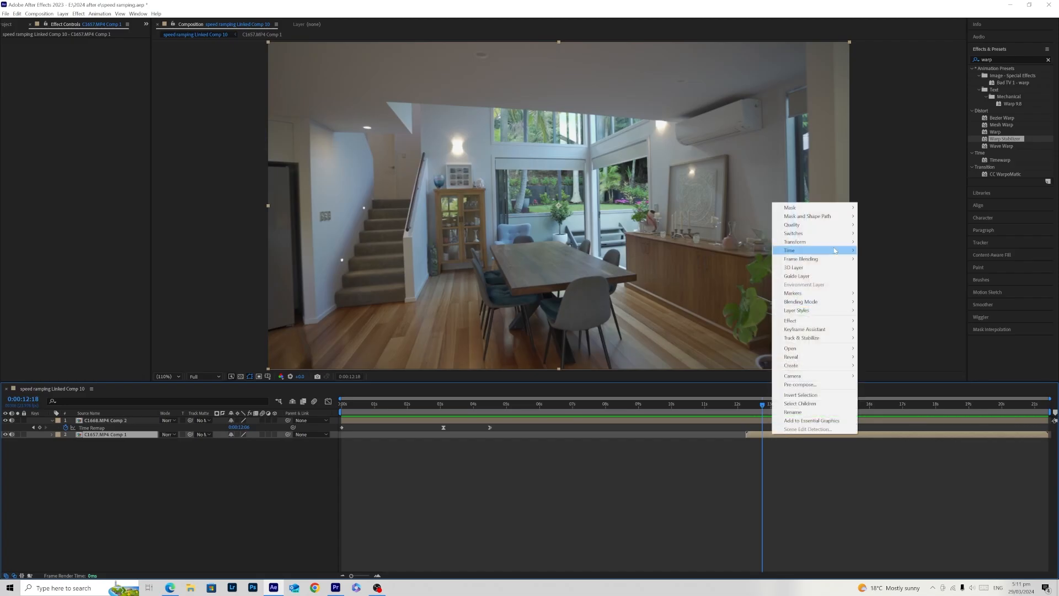
mouse_move(834, 251)
click(887, 248)
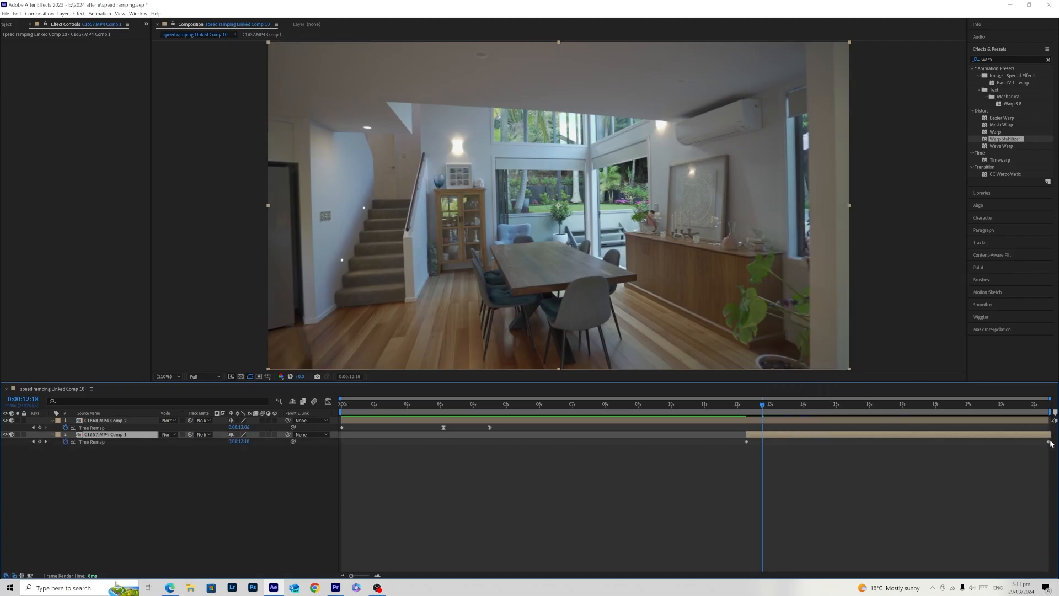
- Move C1657.MP4 Comp 1 to start at the last Time Remap keyframe of C1668.MP4 Comp 2 and play back the cut
drag(806, 436, 615, 447)
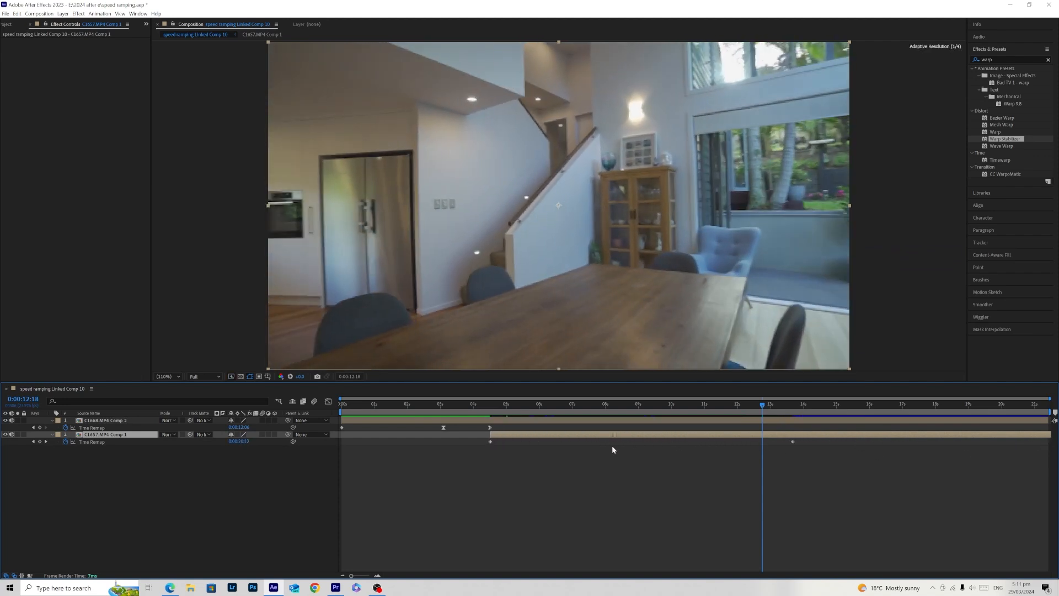
drag(487, 410, 459, 405)
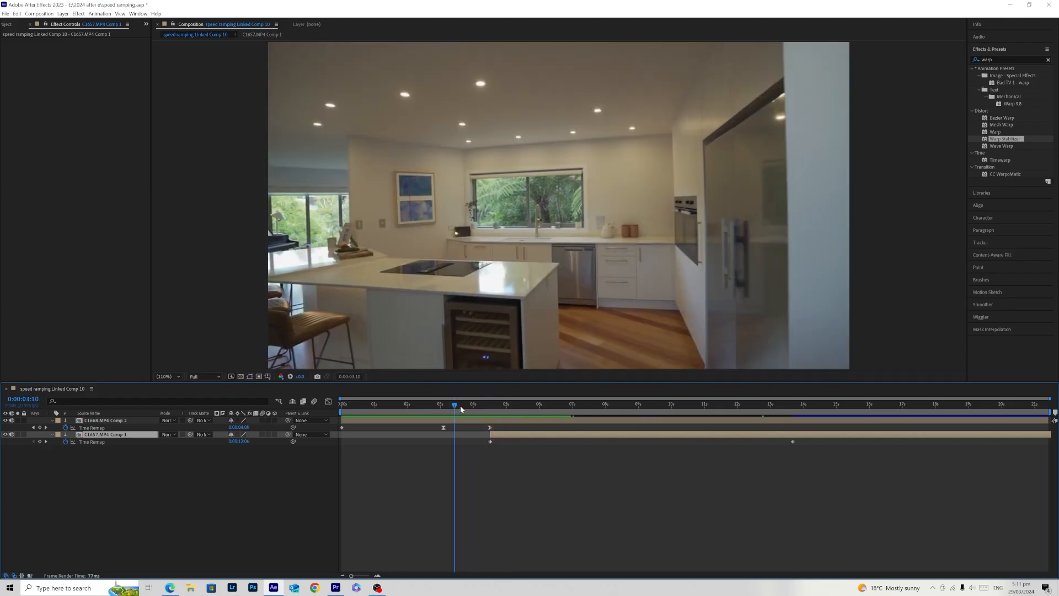
key(space)
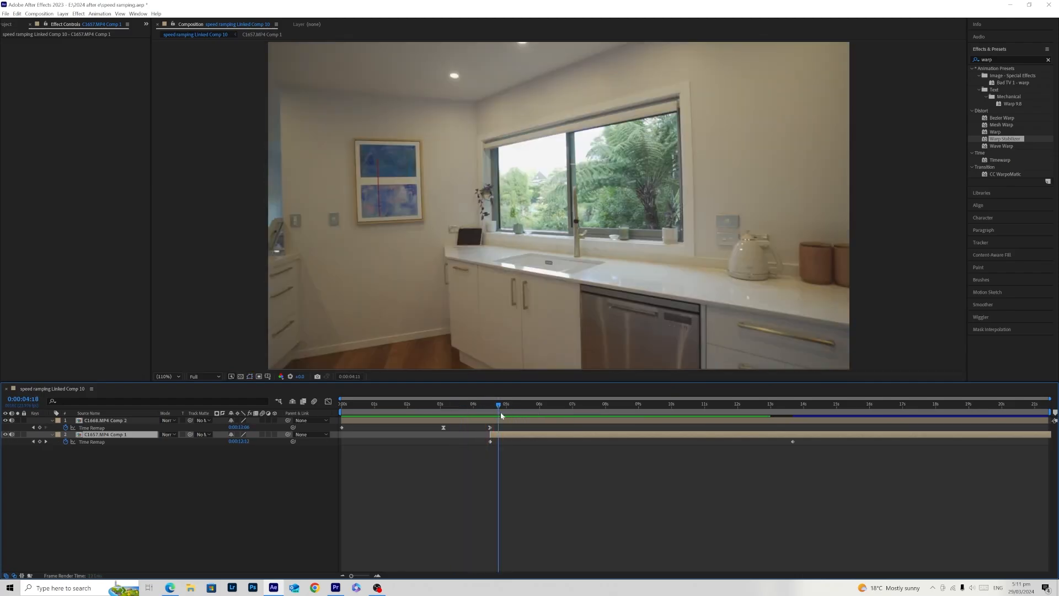
- Try starting C1657.MP4 Comp 1 at about 4.9 s, play back the gap, and return the layer to the last keyframe of C1668.MP4 Comp 2
drag(492, 433, 494, 410)
click(468, 407)
key(space)
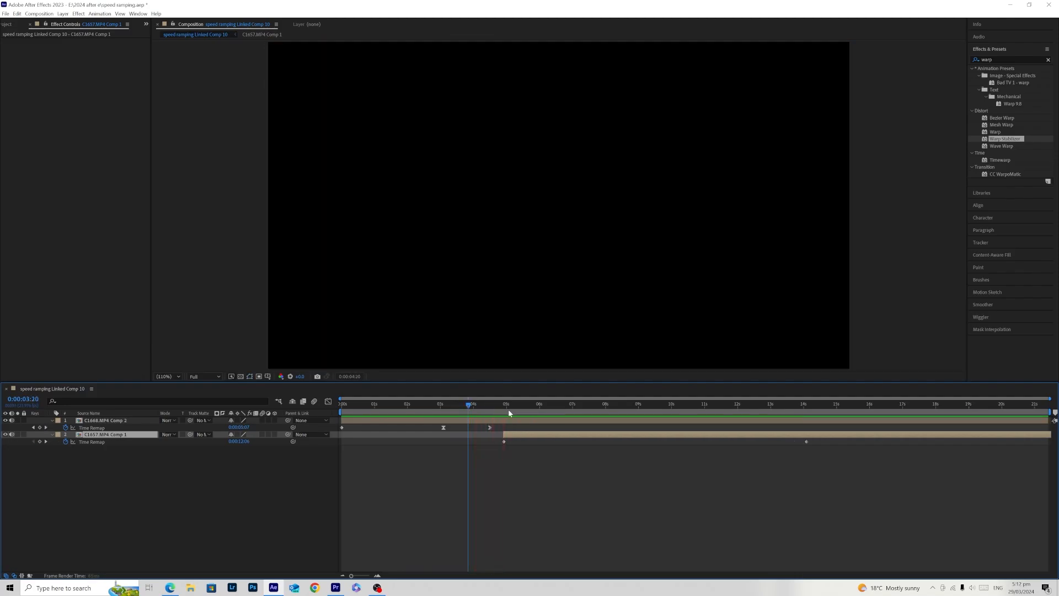
click(509, 407)
drag(520, 439, 506, 437)
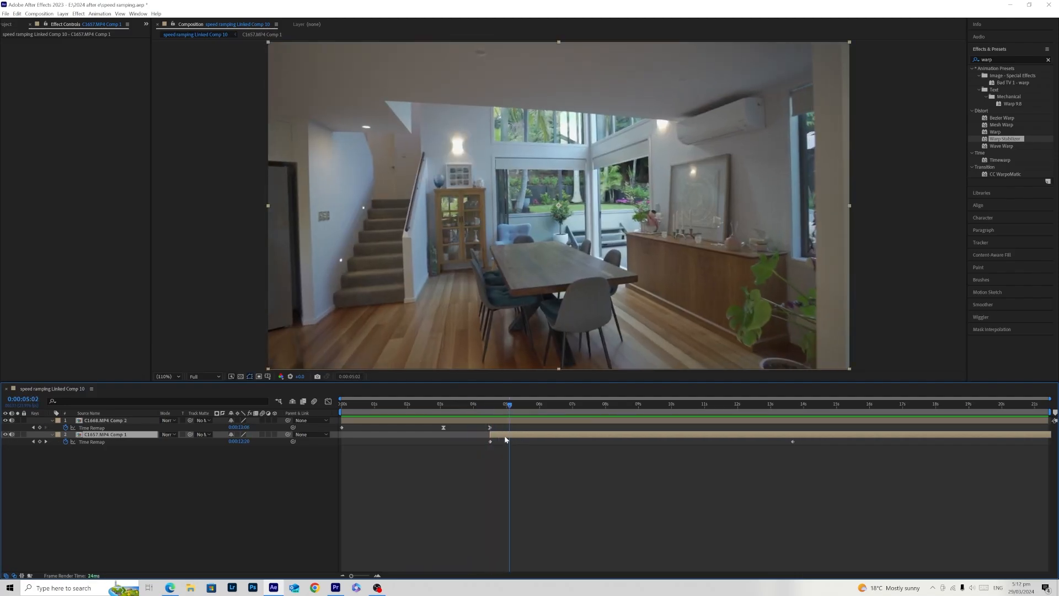
drag(490, 409, 492, 414)
right_click(509, 435)
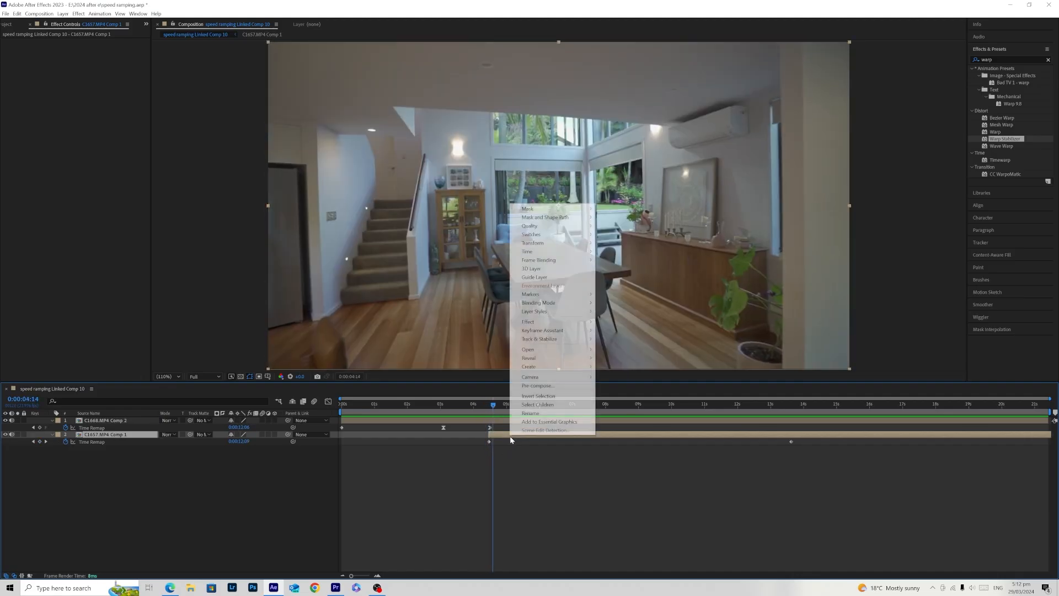
mouse_move(583, 254)
click(551, 458)
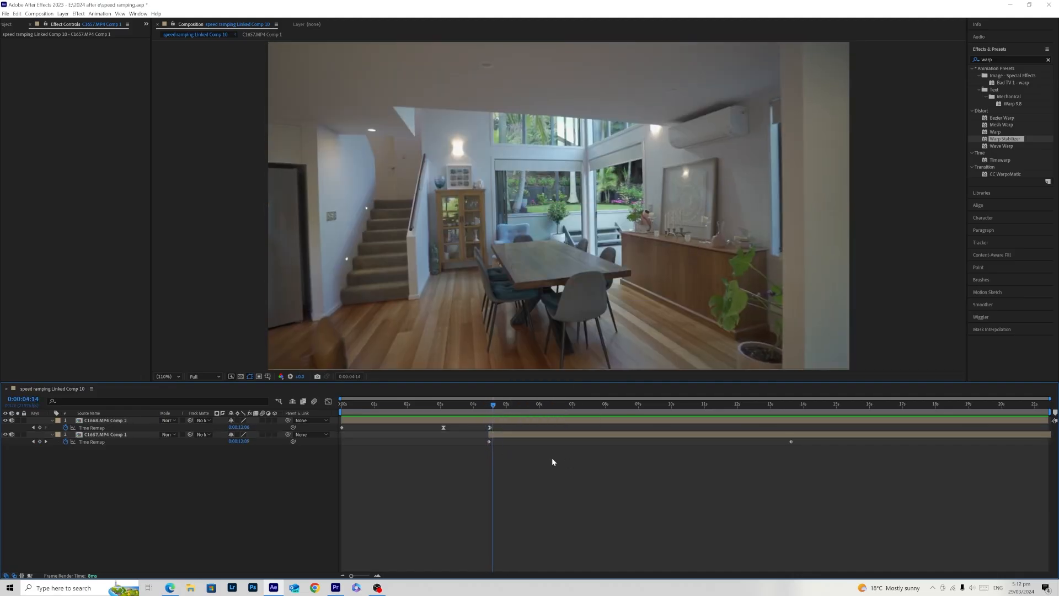
- Add a Time Remap keyframe at 0:00:08:13 on C1657.MP4 Comp 1
click(509, 404)
drag(518, 403, 623, 428)
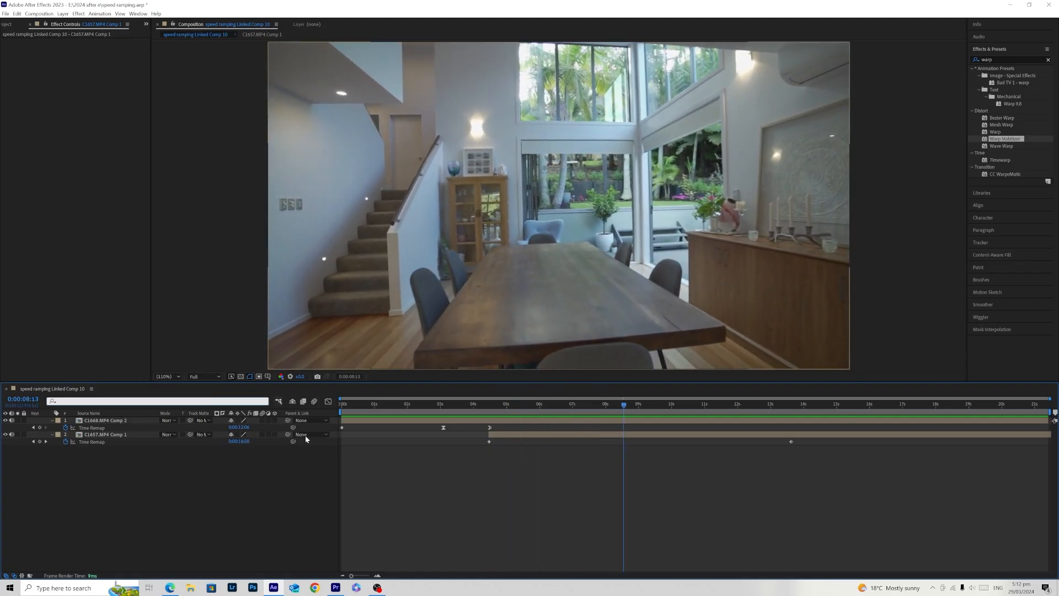
click(39, 442)
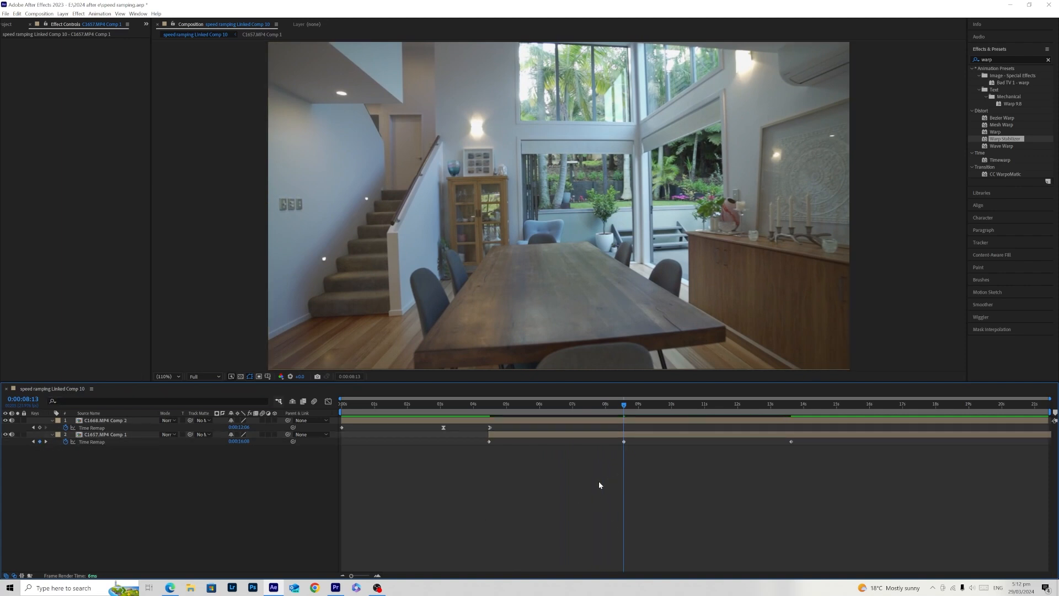
- Shift the middle and last Time Remap keyframes of C1657.MP4 Comp 1 together so the middle one sits at about 5.5 s, and play back the transition
drag(625, 441, 808, 433)
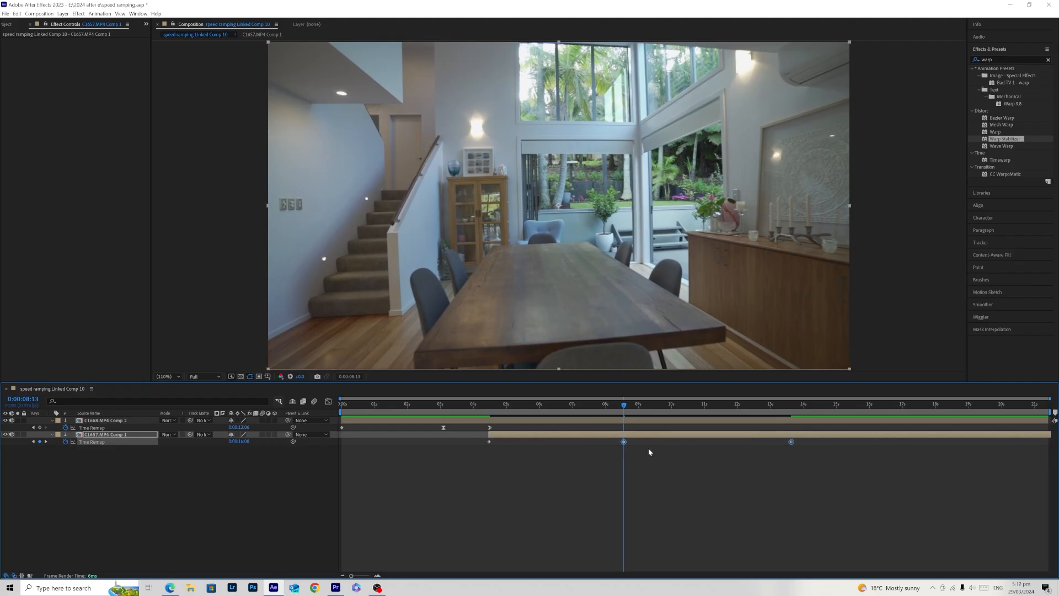
drag(623, 442, 525, 454)
drag(445, 403, 455, 407)
click(535, 484)
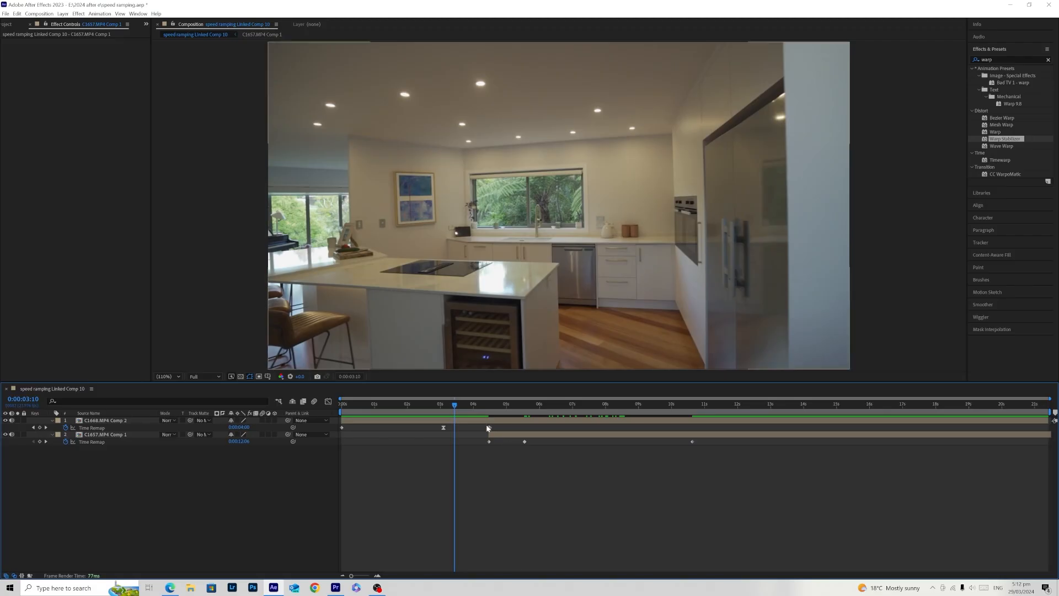
key(space)
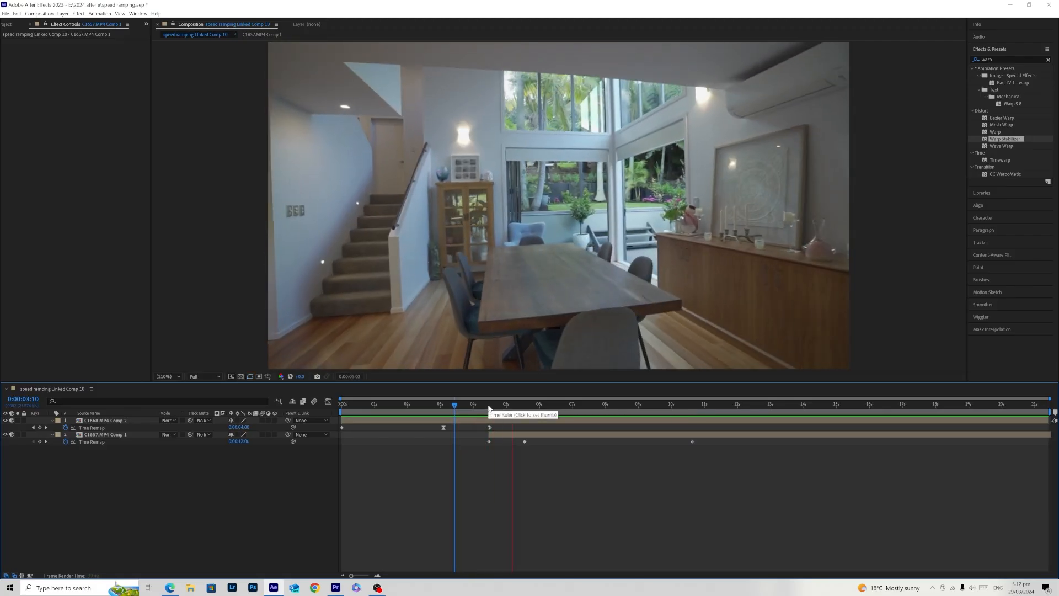
click(480, 409)
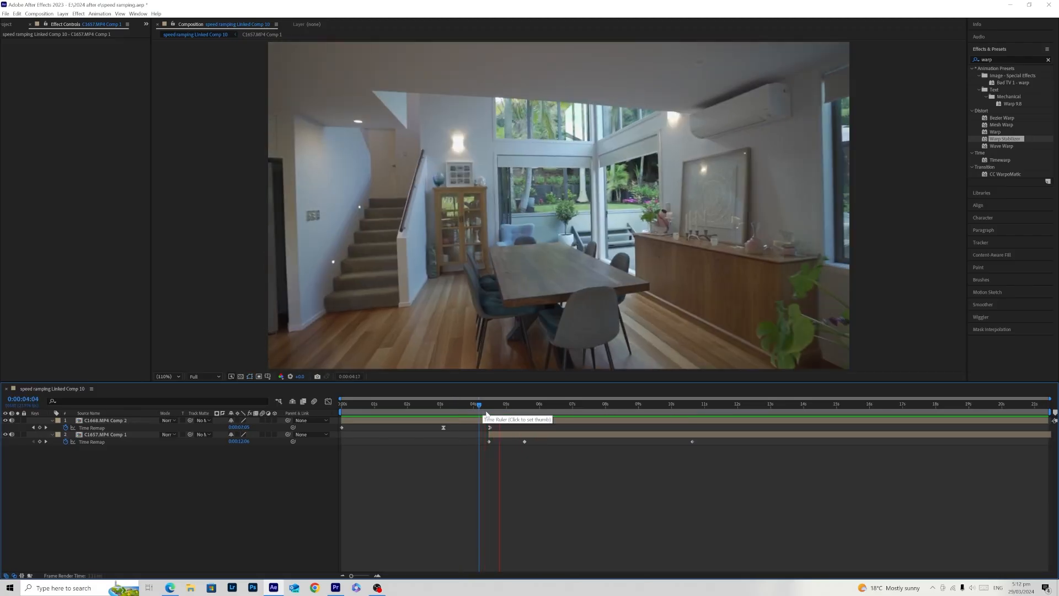
- Shape the speed graph of C1657.MP4 Comp 1 to peak just after its first keyframe and ease down smoothly through the middle keyframe
drag(746, 466, 485, 441)
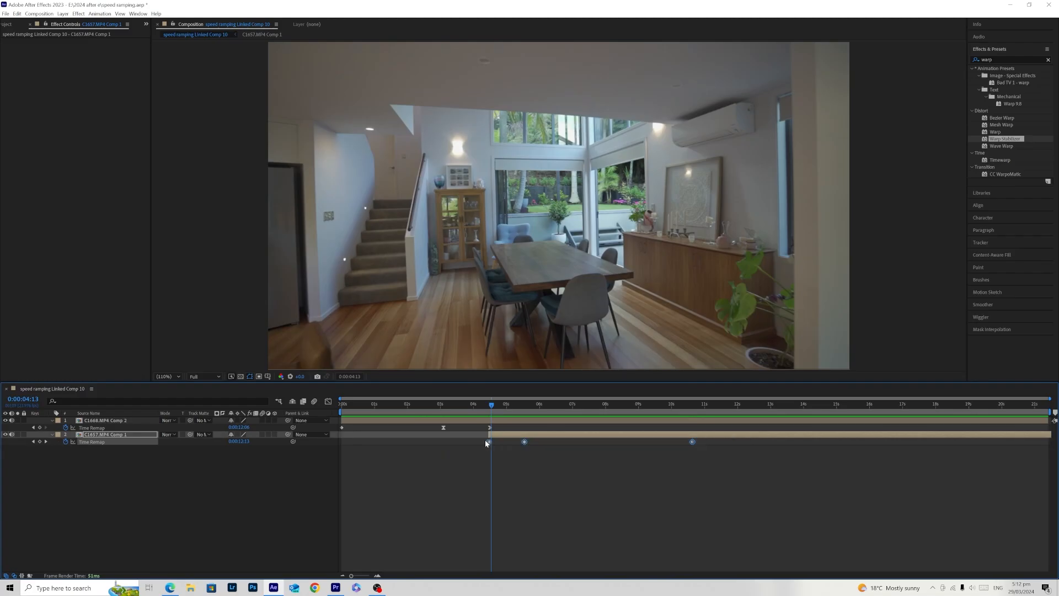
click(328, 401)
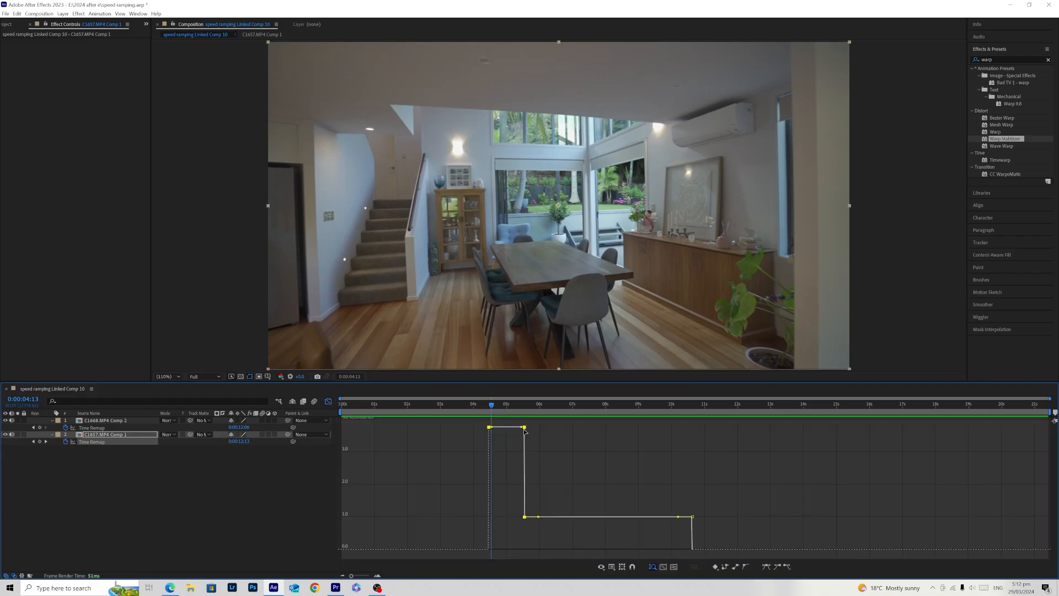
drag(521, 427, 494, 510)
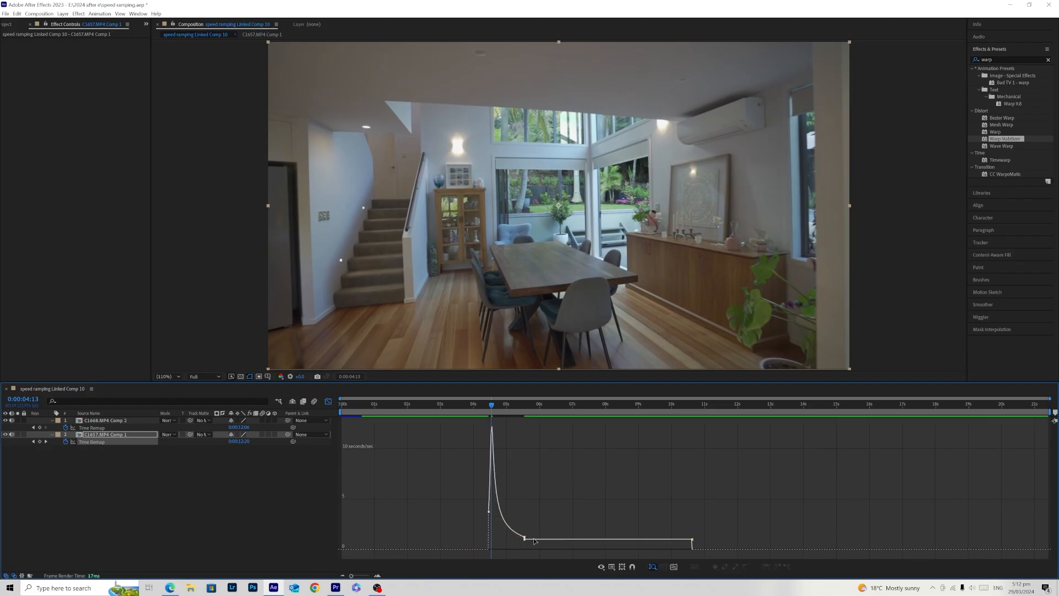
drag(538, 540, 539, 538)
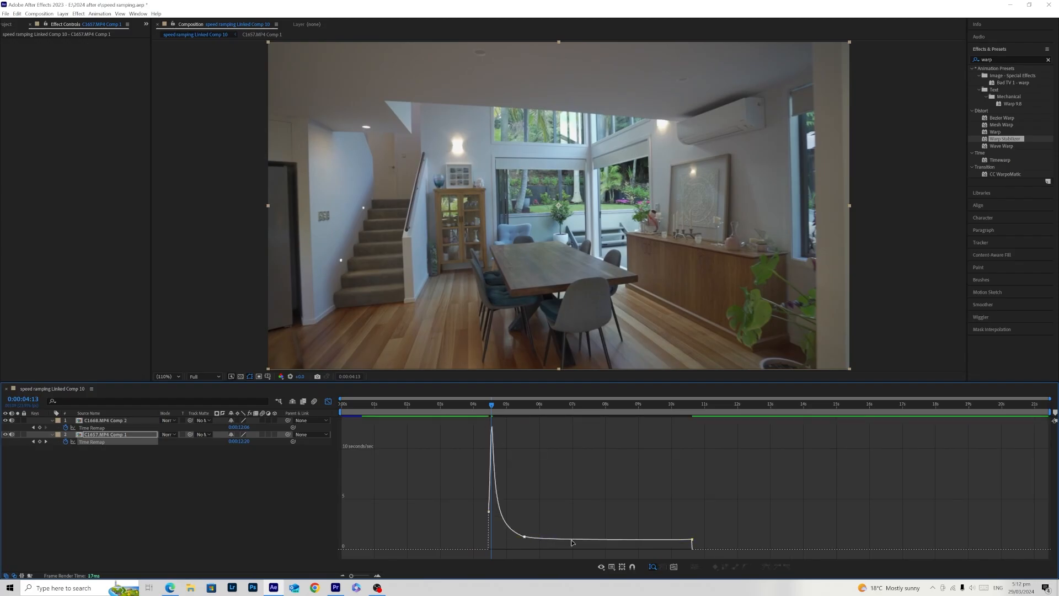
- Shift the middle keyframe of C1657.MP4 Comp 1 to about 5.9 s, refine its curve, close the graph and move the playhead to 0:00:02:21
drag(491, 514, 536, 538)
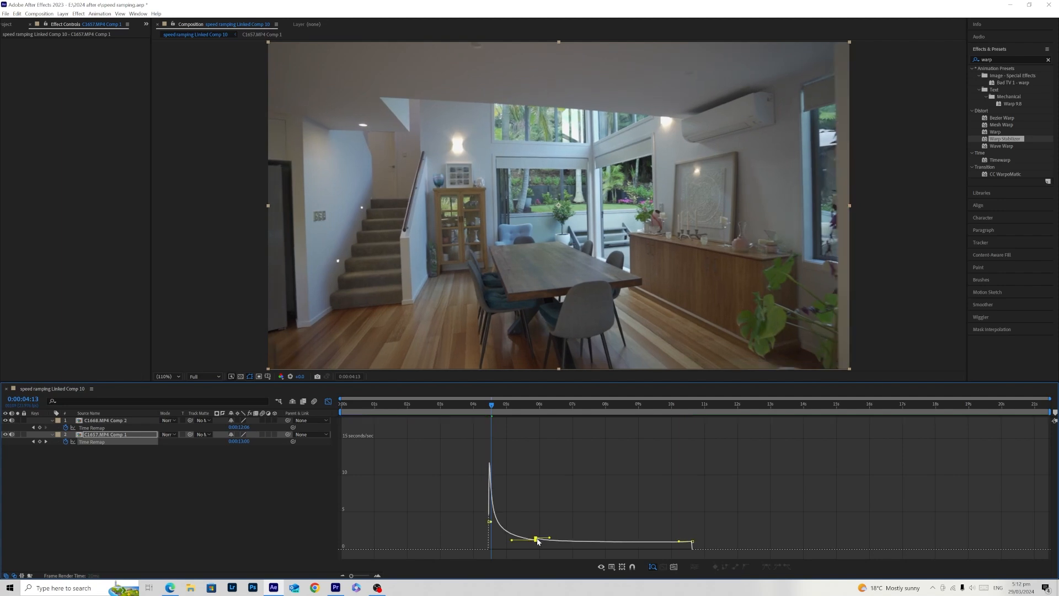
drag(514, 535, 515, 533)
click(329, 401)
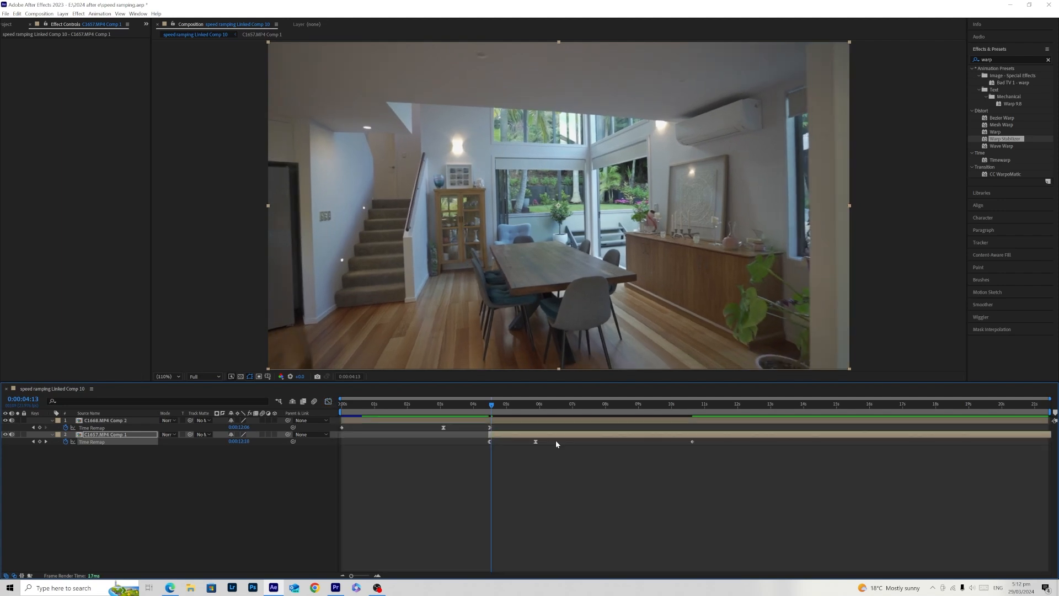
drag(518, 409, 436, 422)
click(663, 540)
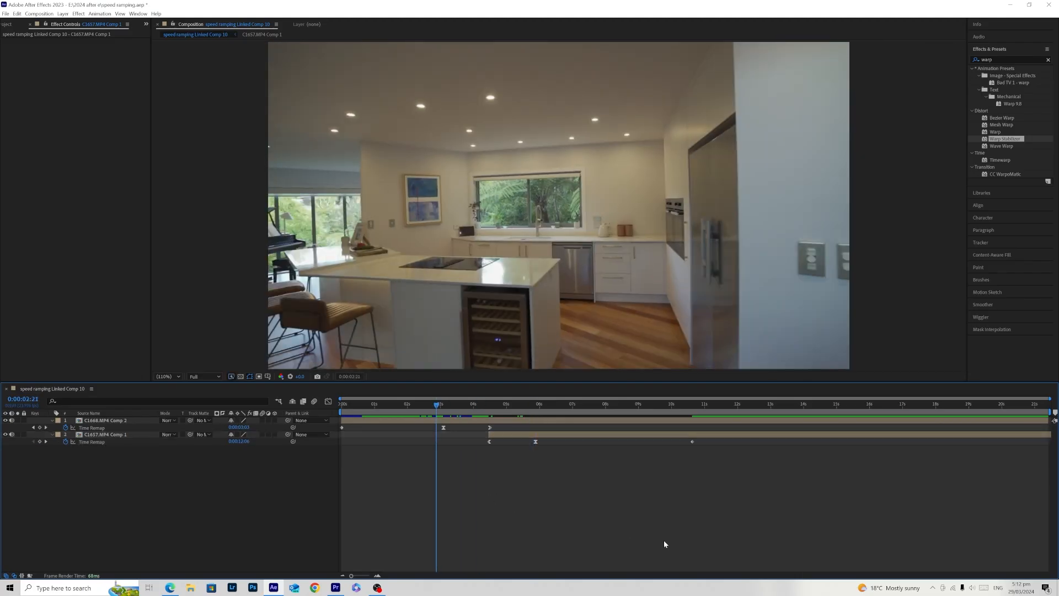
- Play back the transition and shift the middle and last Time Remap keyframes of C1657.MP4 Comp 1 earlier, placing the middle one at about 5.6 s
key(space)
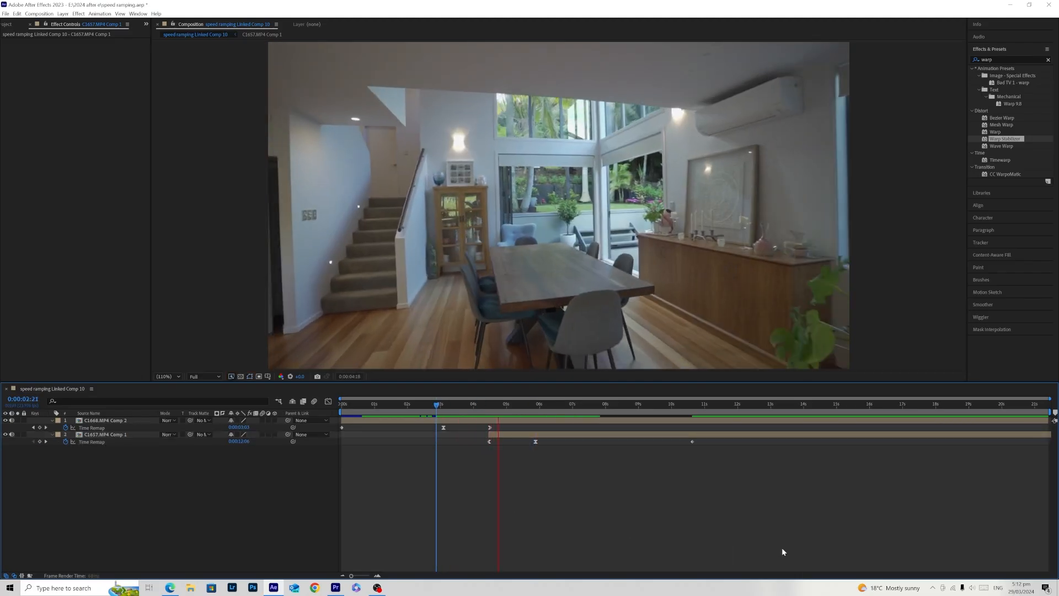
click(440, 411)
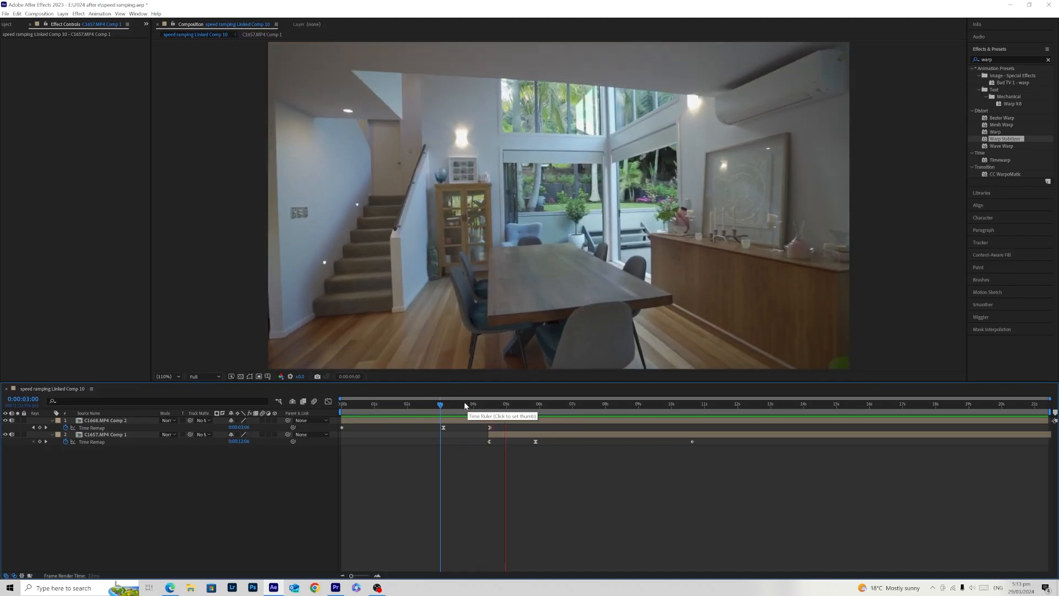
key(space)
drag(733, 461, 527, 445)
click(471, 459)
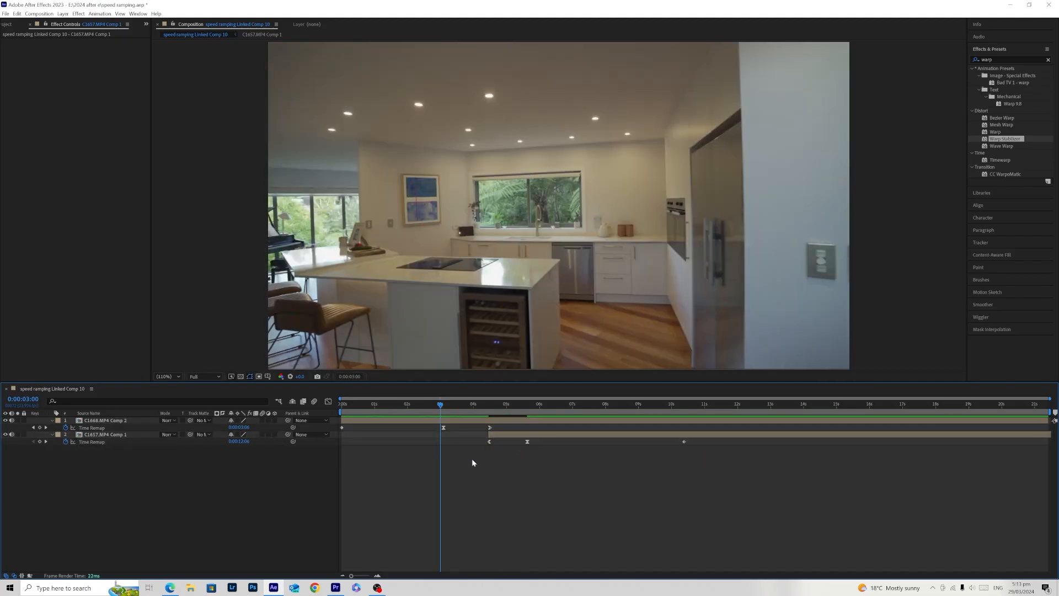
- Replay the transition and shift the middle and last Time Remap keyframes of C1657.MP4 Comp 1 so the middle one sits at about 5.5 s
key(space)
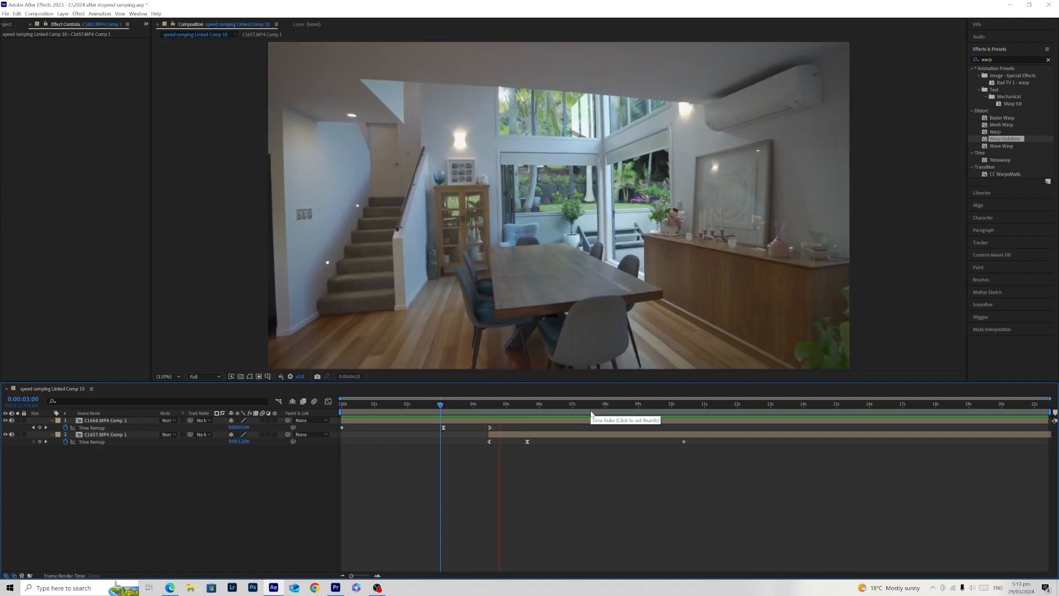
drag(441, 405, 467, 413)
key(space)
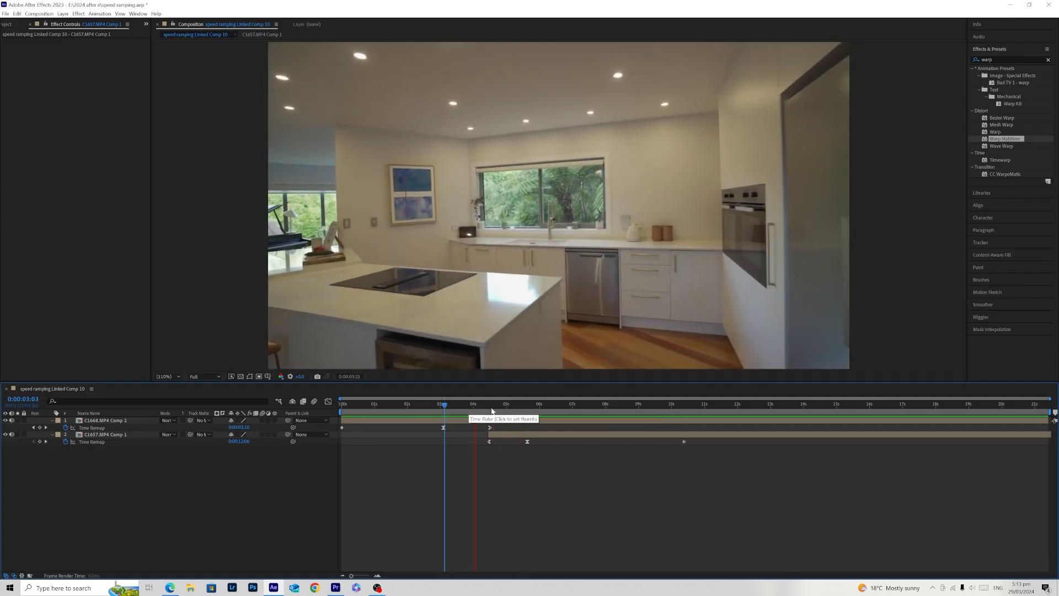
click(449, 406)
drag(697, 465, 523, 443)
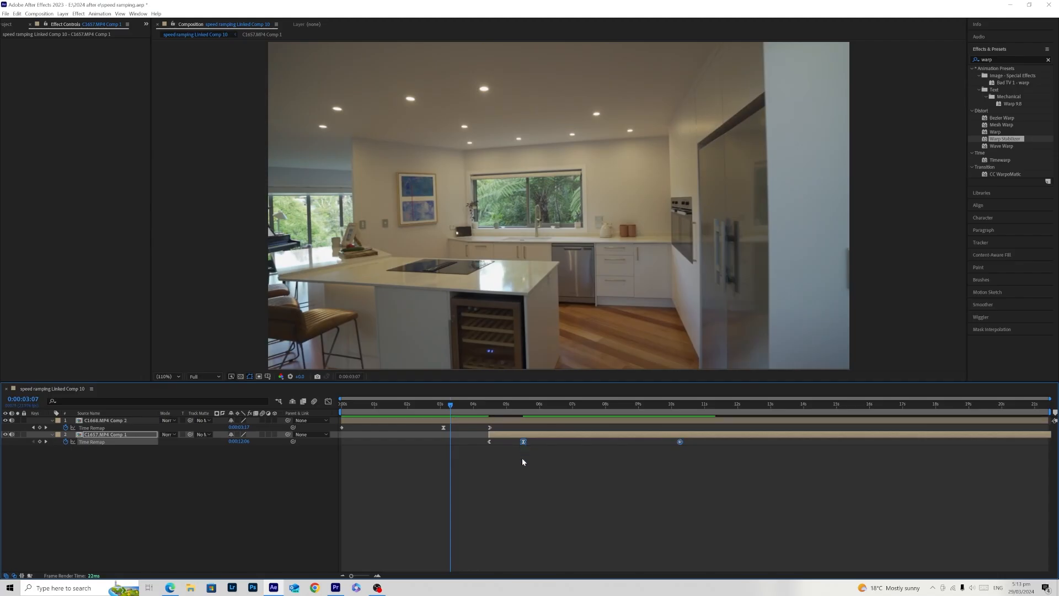
click(522, 460)
key(space)
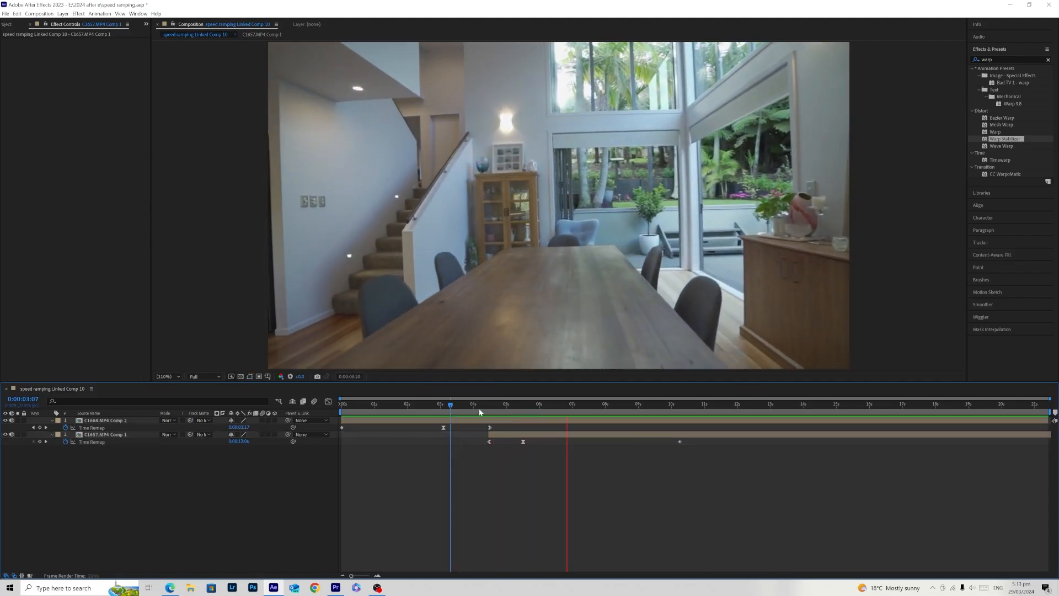
key(space)
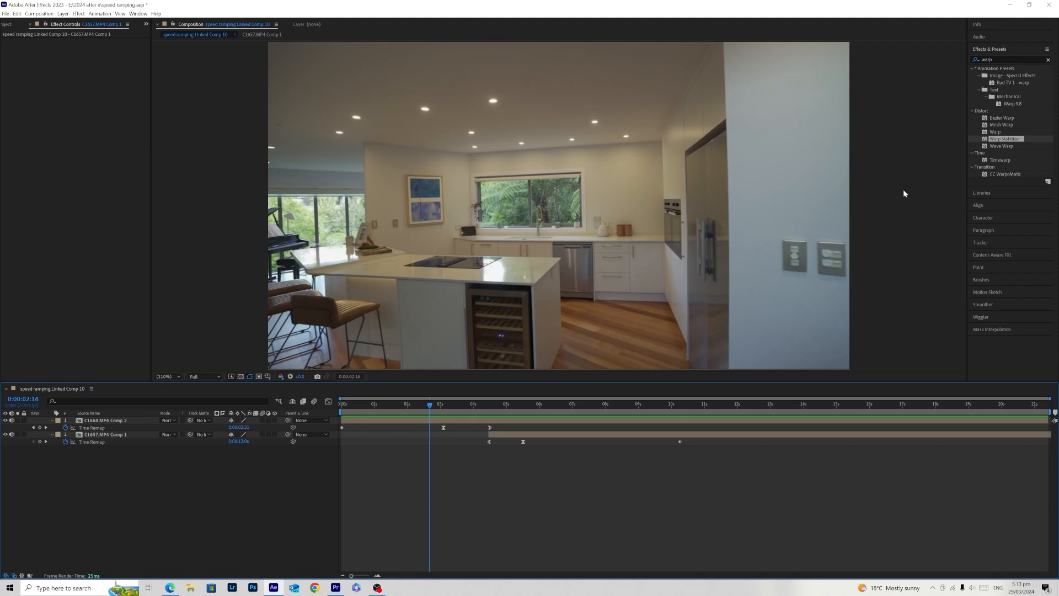
- Find CC Force Motion Blur, apply it to C1668.MP4 Comp 2, and raise its Motion Blur Samples to 18 and its Shutter Angle
click(1008, 57)
key(BackSpace)
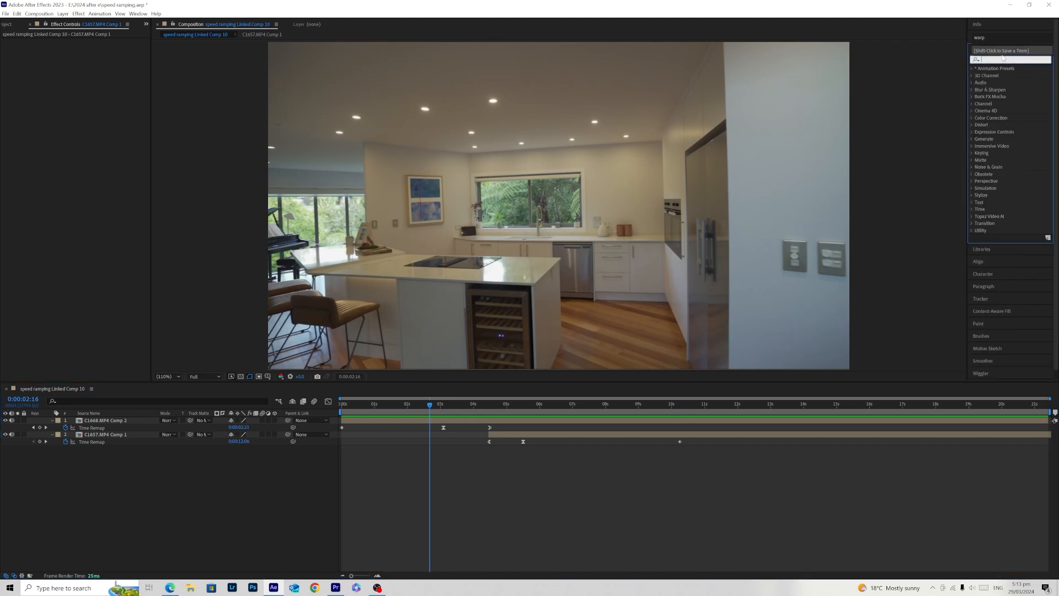
text(cc f)
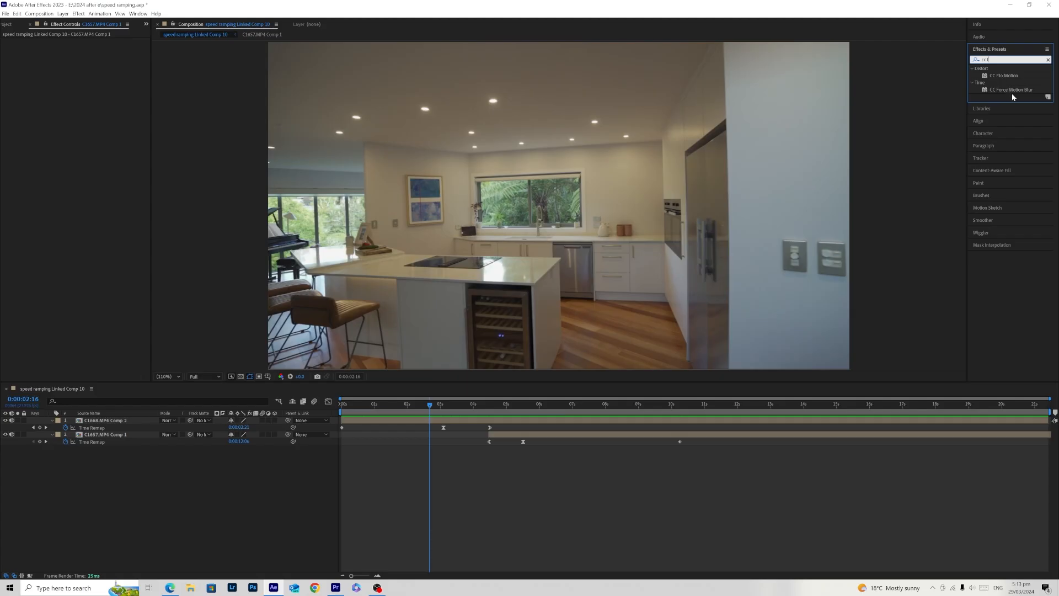
drag(1014, 90, 415, 422)
click(414, 421)
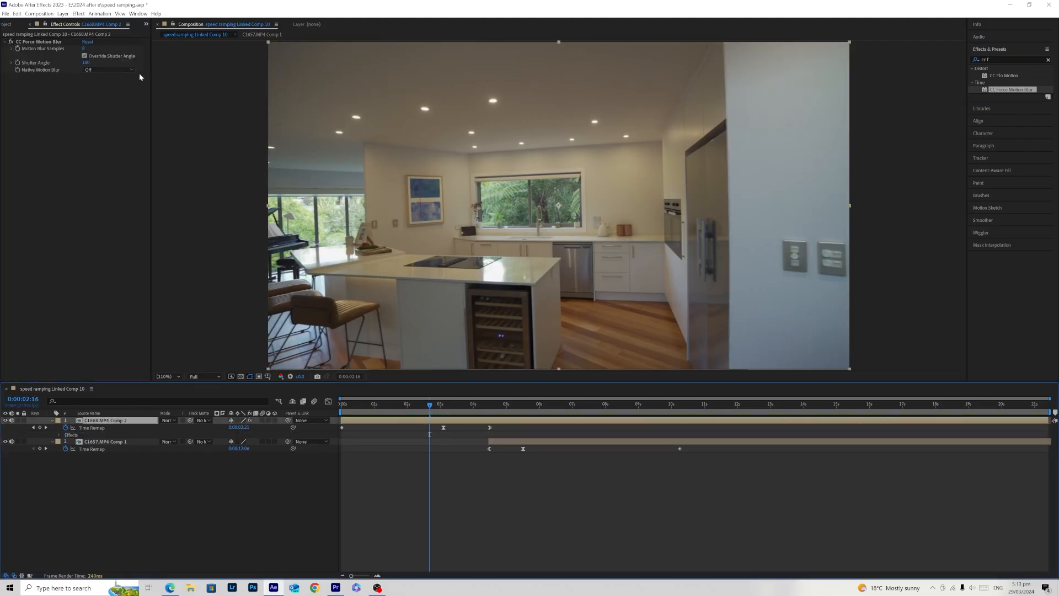
click(84, 49)
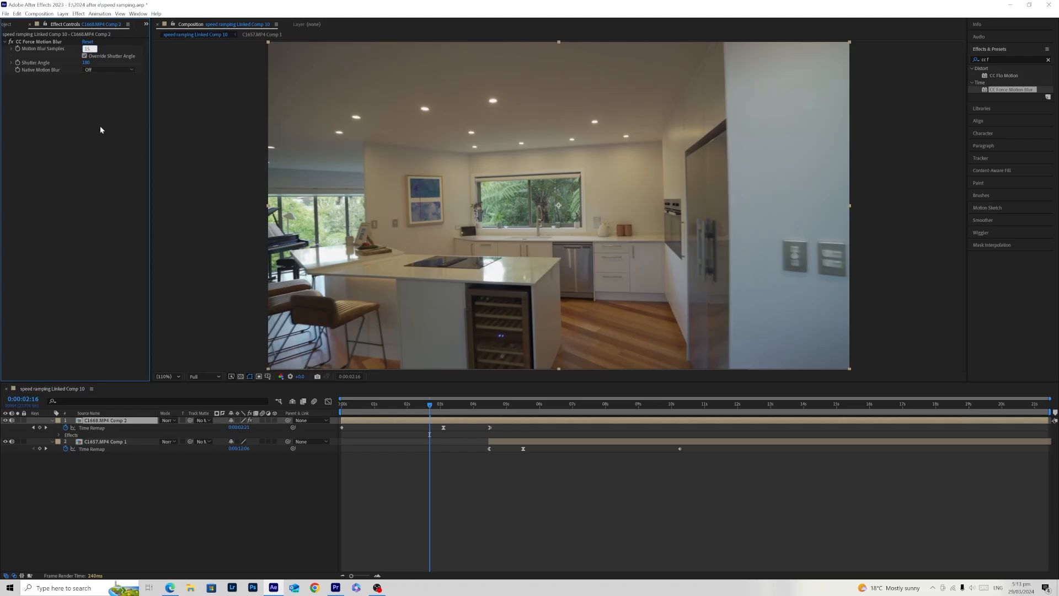
drag(86, 62, 108, 67)
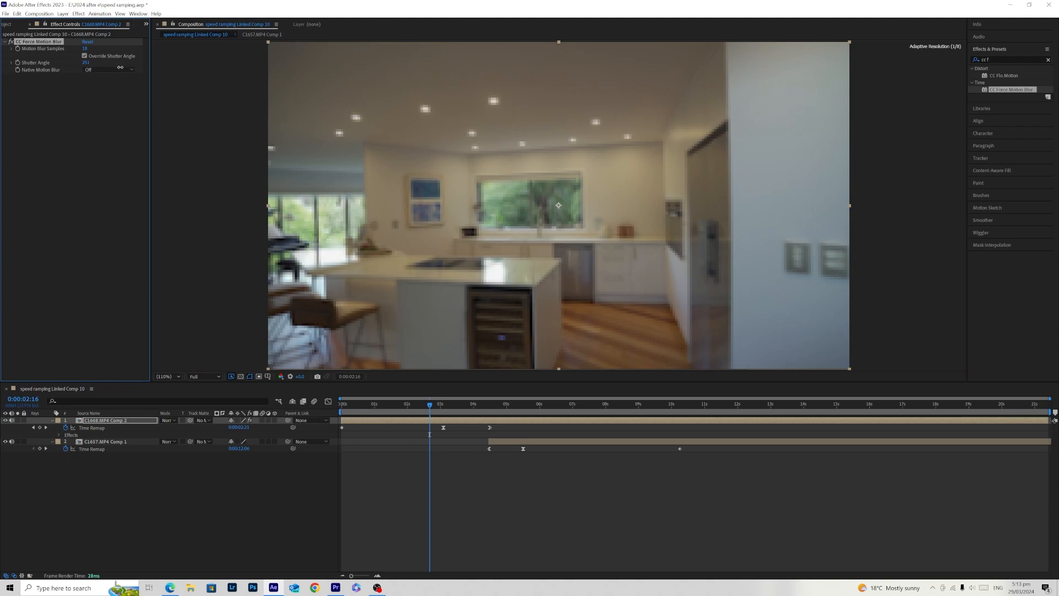
- Copy the CC Force Motion Blur effect from C1668.MP4 Comp 2 onto C1657.MP4 Comp 1
click(496, 411)
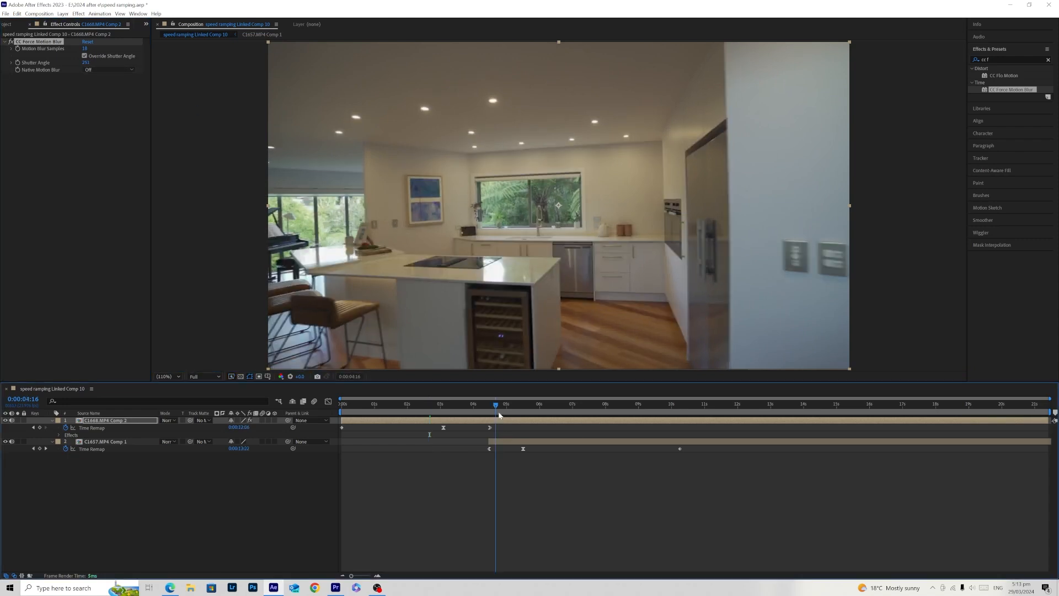
key(ctrl+Down)
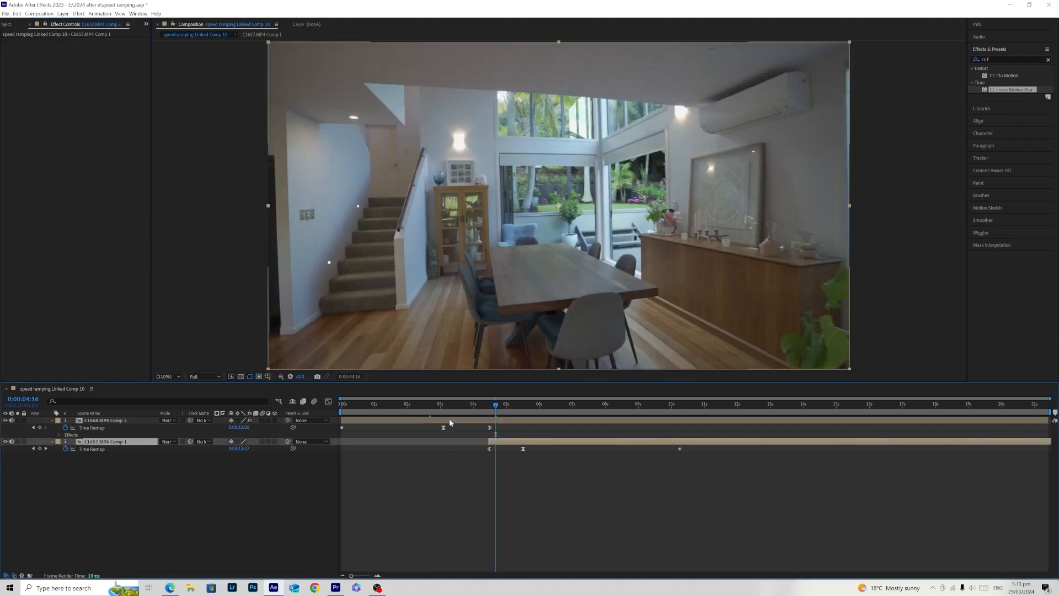
click(448, 420)
click(61, 42)
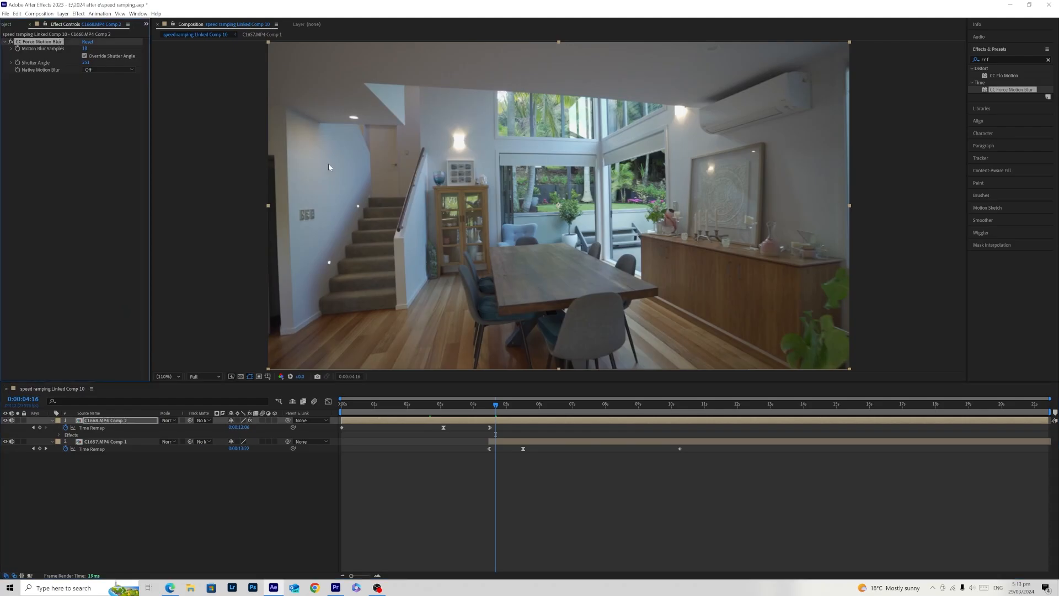
click(523, 441)
key(ctrl+v)
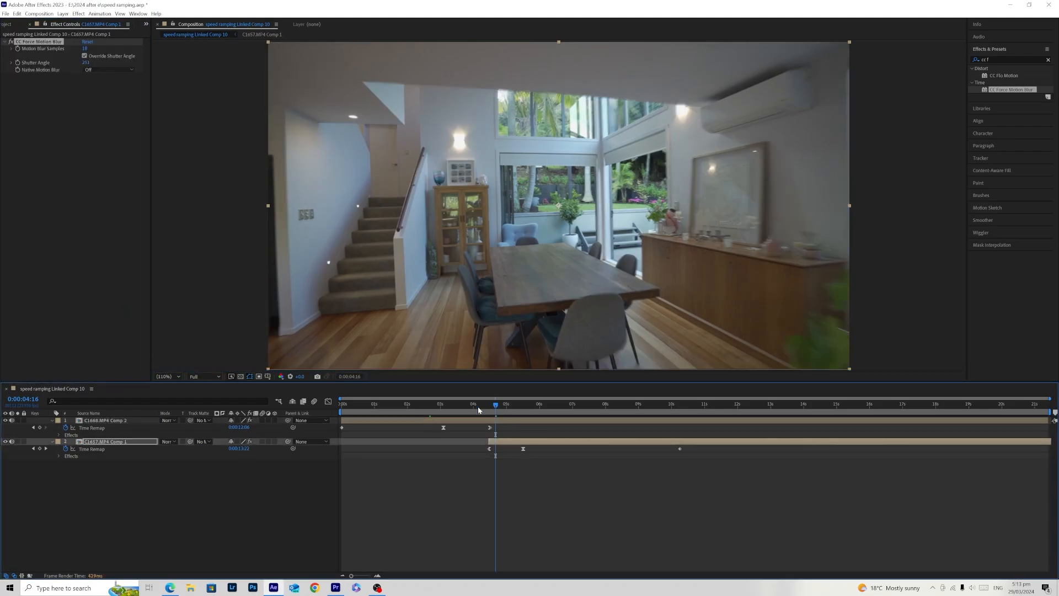
- Render and play back the motion-blurred transition from about 2 s to examine the blur across both clips
drag(496, 404, 407, 404)
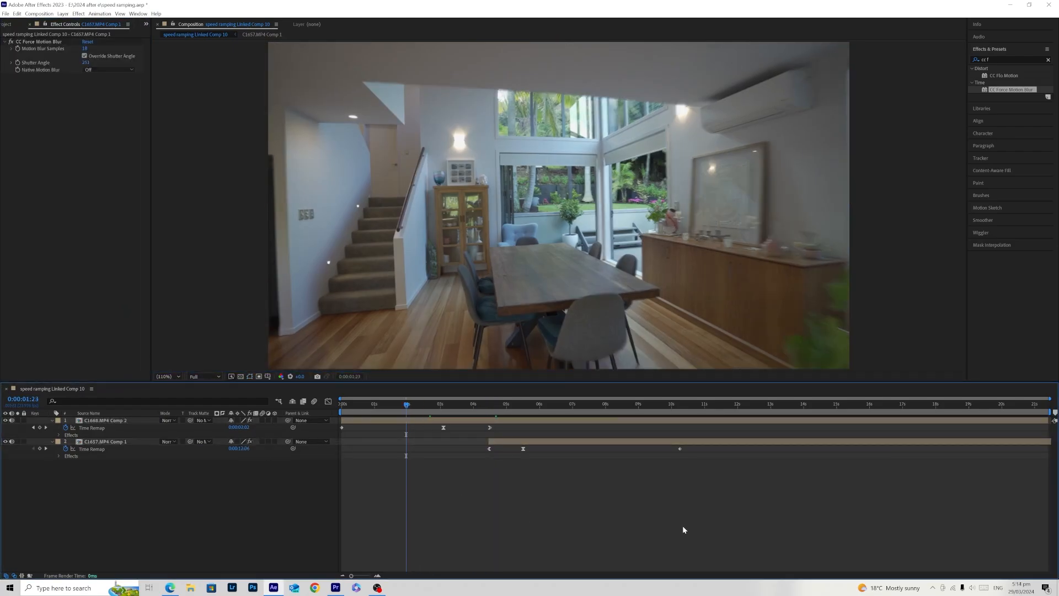
key(space)
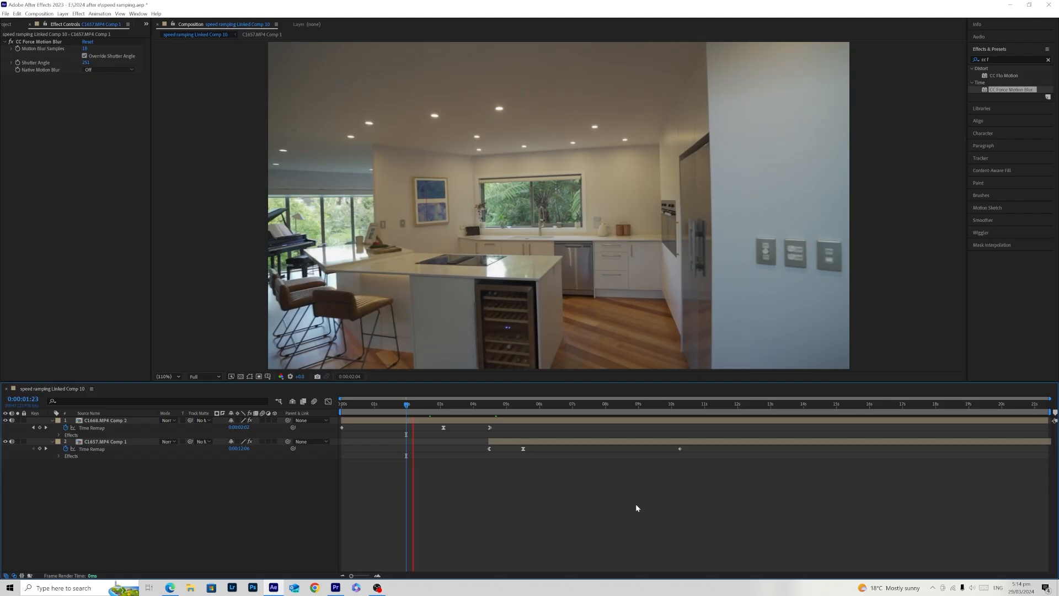
click(425, 413)
key(space)
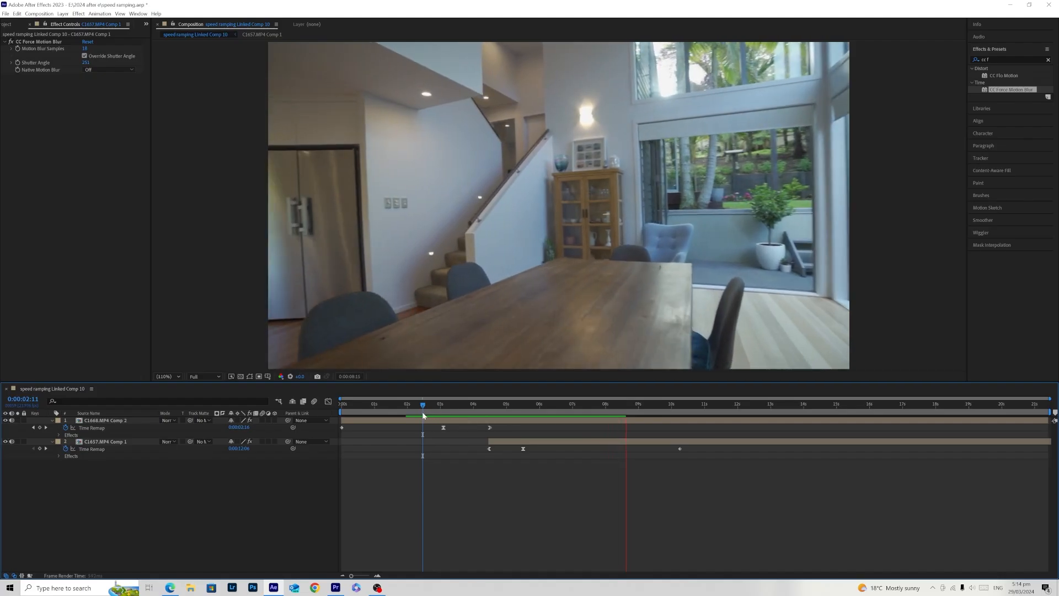
click(408, 412)
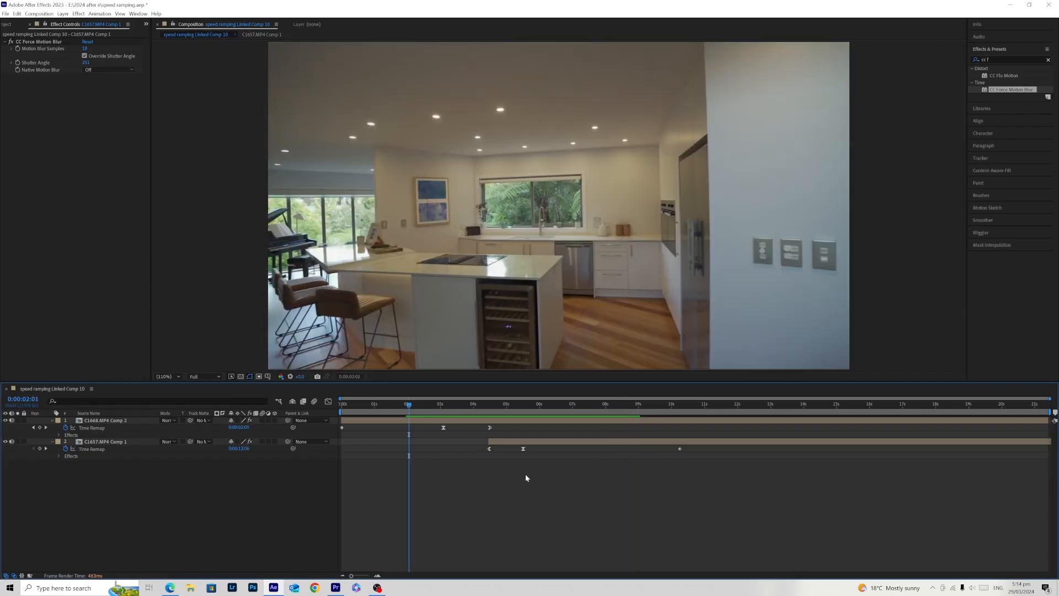
key(space)
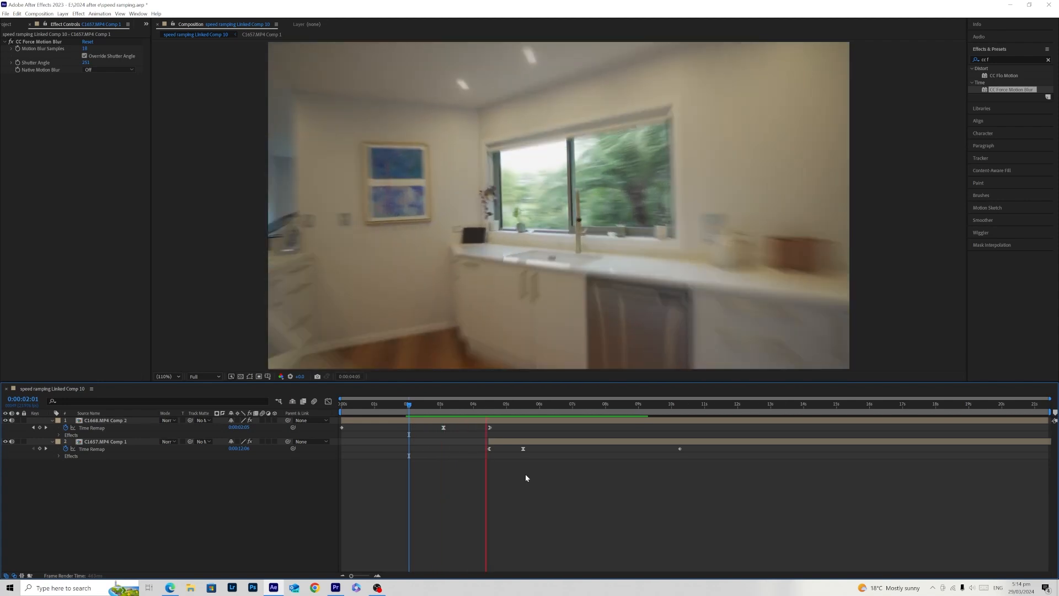
key(space)
key(space)
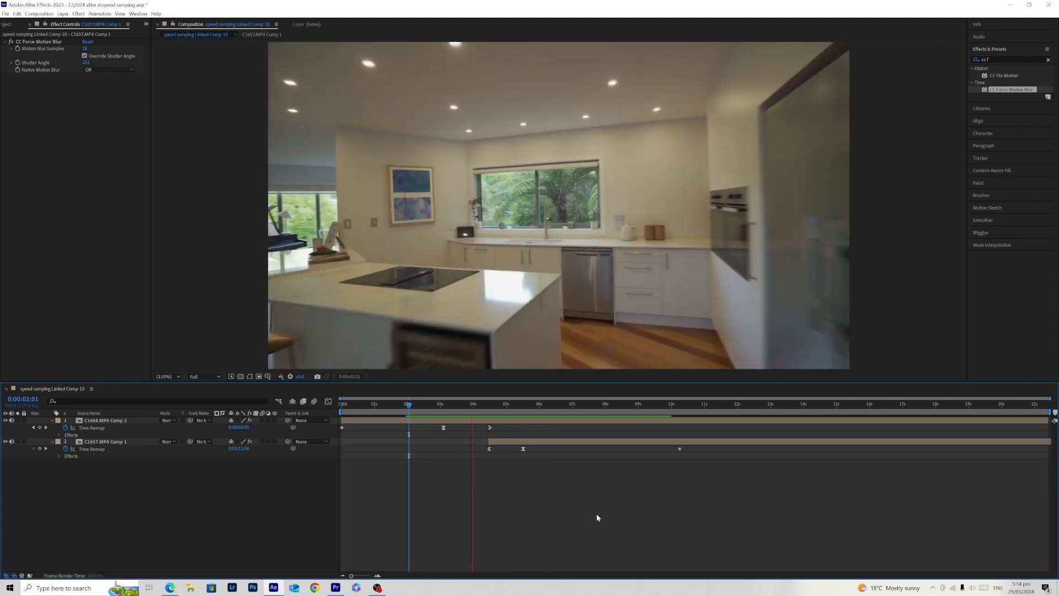
- Compare the frame of C1668.MP4 Comp 2 at 0:00:04:10 with CC Force Motion Blur switched off and on, leaving it enabled
click(421, 404)
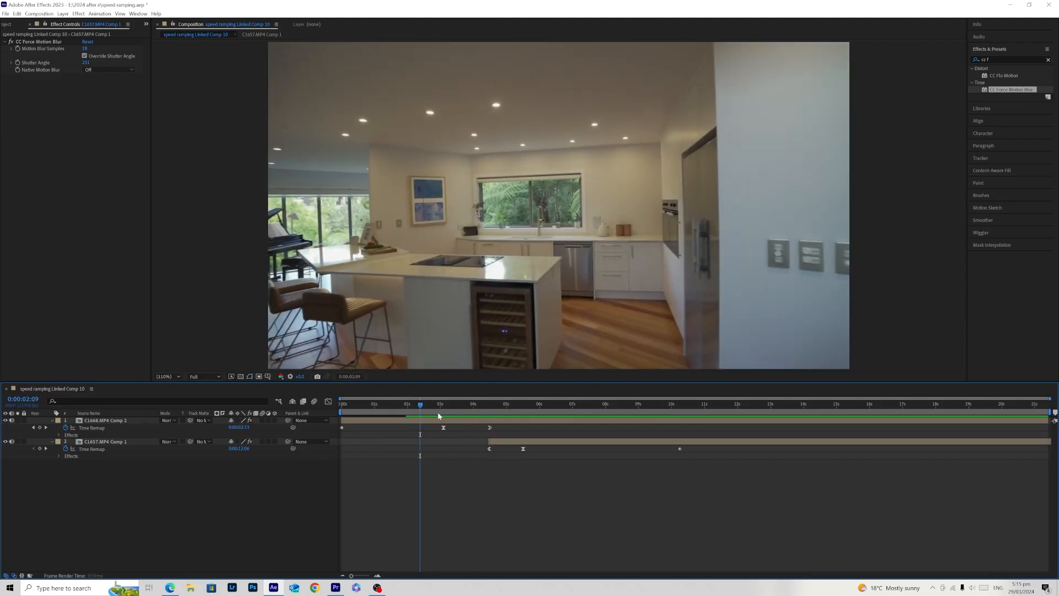
drag(458, 407, 489, 408)
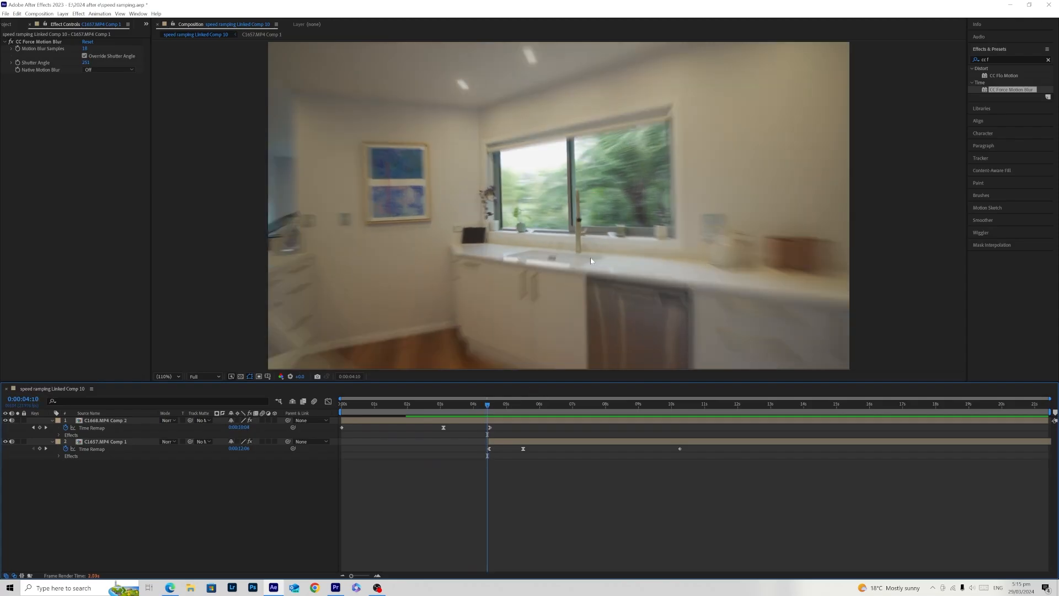
click(13, 43)
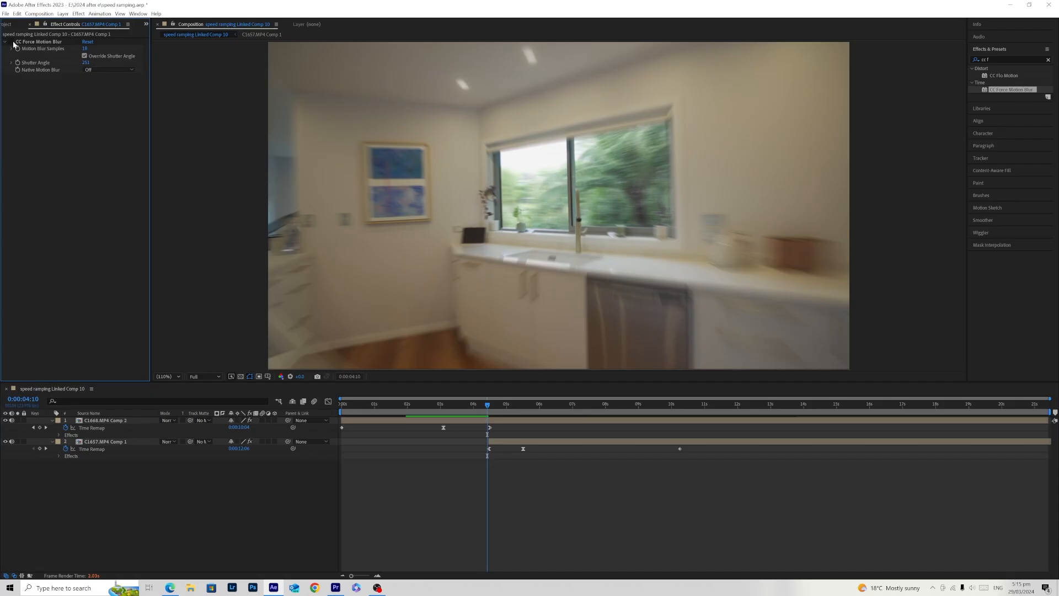
click(485, 422)
click(10, 43)
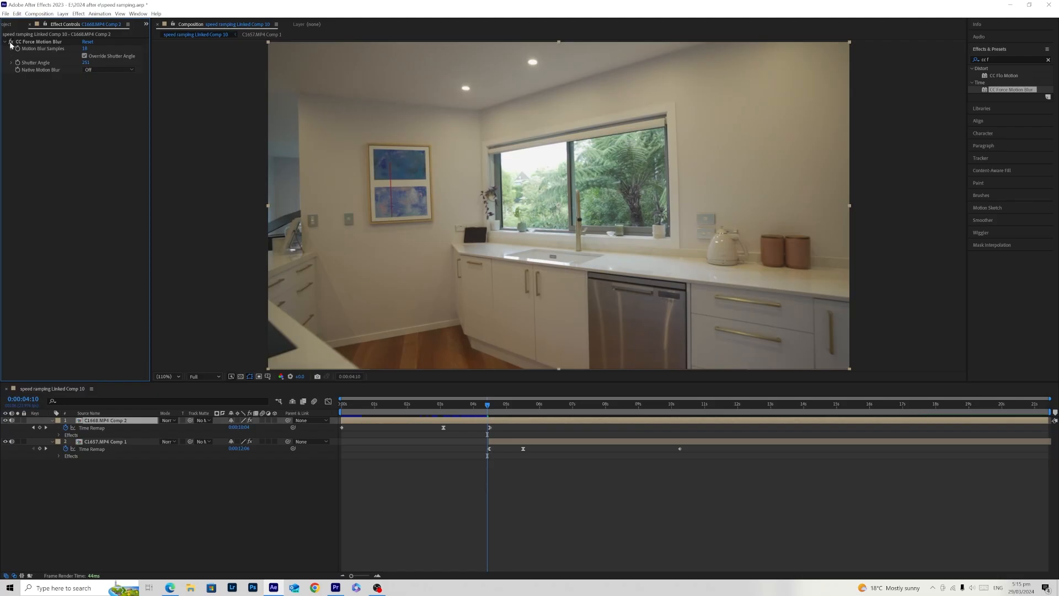
click(10, 43)
click(10, 43)
click(10, 42)
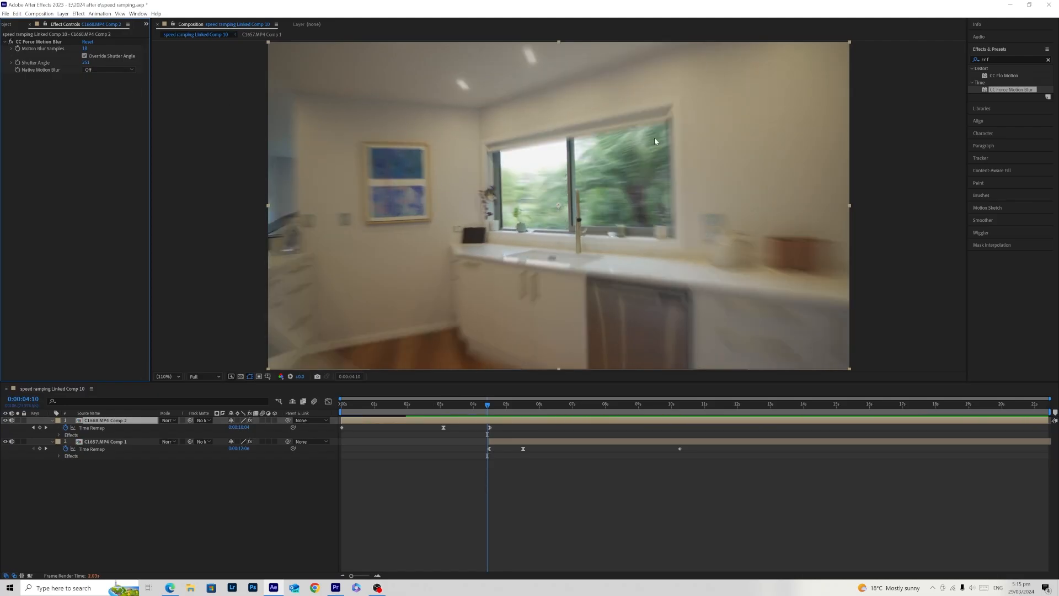
- Play back the blurred transition from 0:00:02:22 and again from 0:00:03:04 to judge its timing
drag(463, 406, 438, 410)
click(527, 503)
key(space)
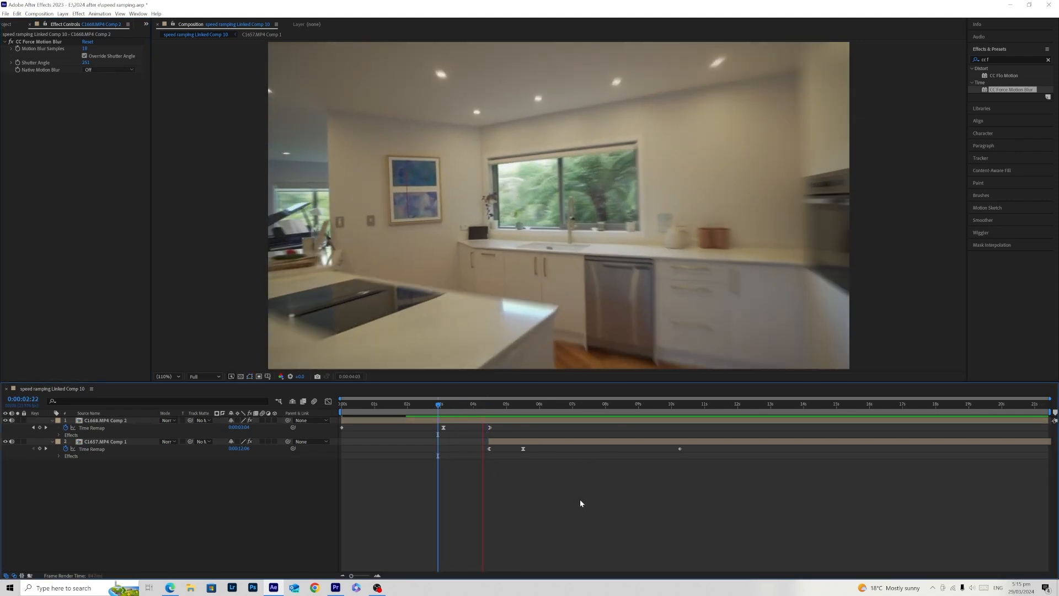
click(448, 411)
key(space)
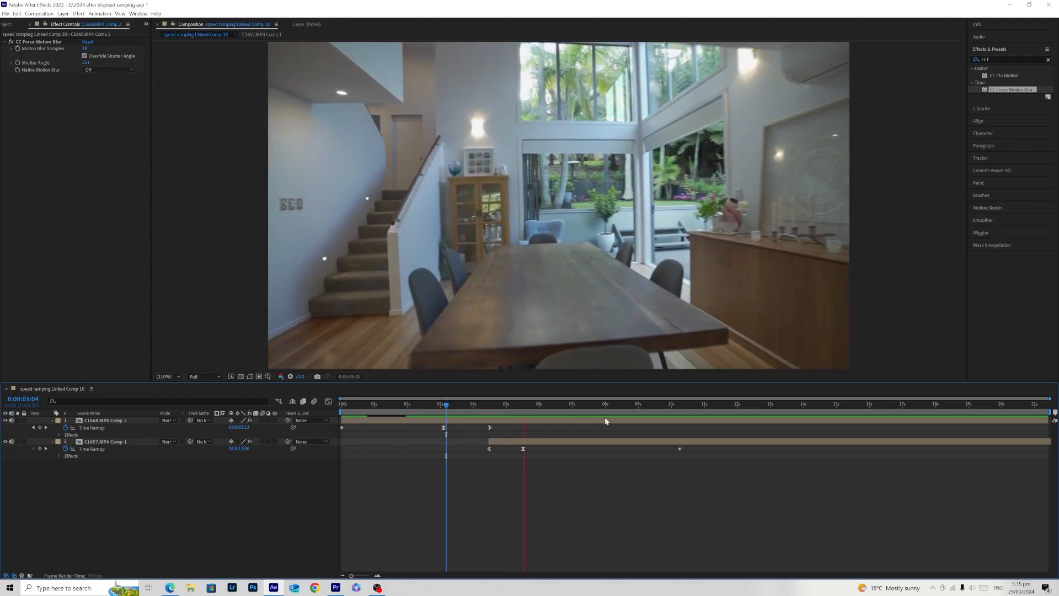
- Move C1668.MP4 Comp 2's last keyframe and C1657.MP4 Comp 1's start to about 4 s, the latter's middle keyframe to about 4.9 s, and play back
click(449, 412)
drag(764, 476, 475, 441)
drag(448, 406, 431, 413)
click(579, 533)
key(space)
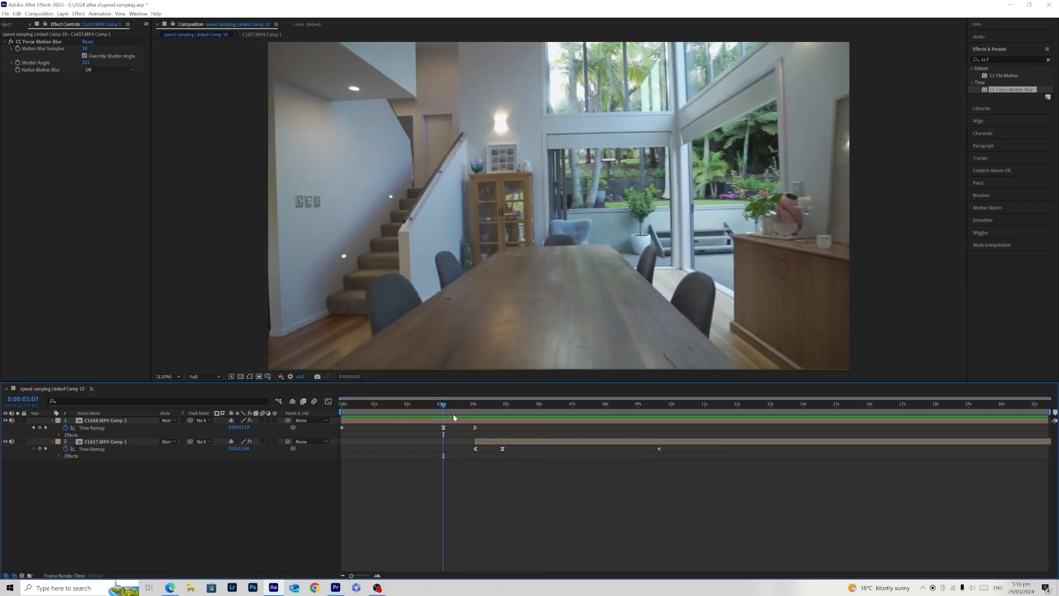
click(451, 413)
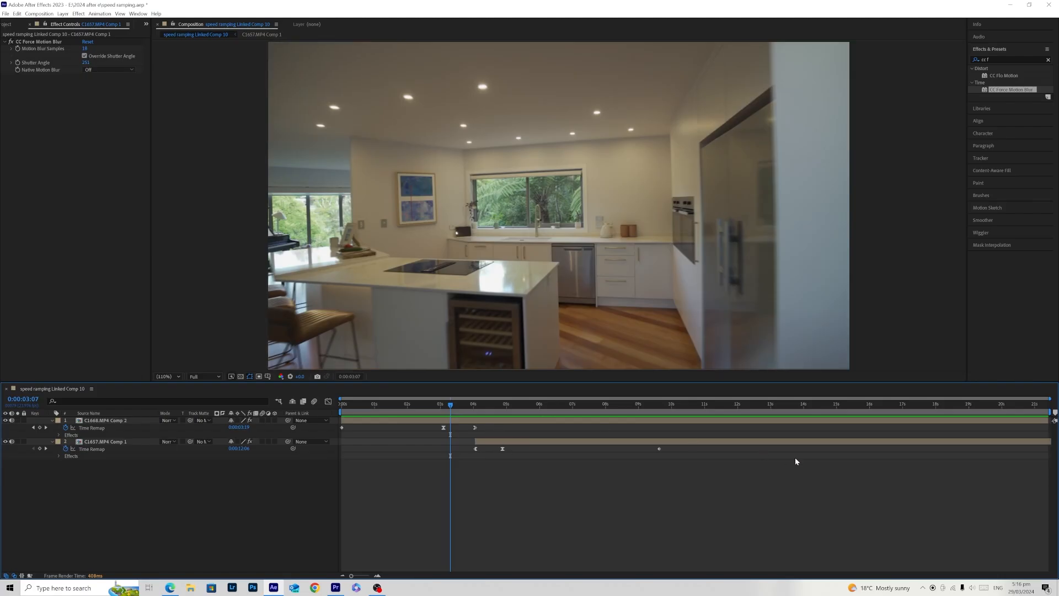
- Trim the end of C1668.MP4 Comp 2 to its last Time Remap keyframe at about 4 s
drag(1046, 419, 569, 431)
drag(504, 432, 474, 427)
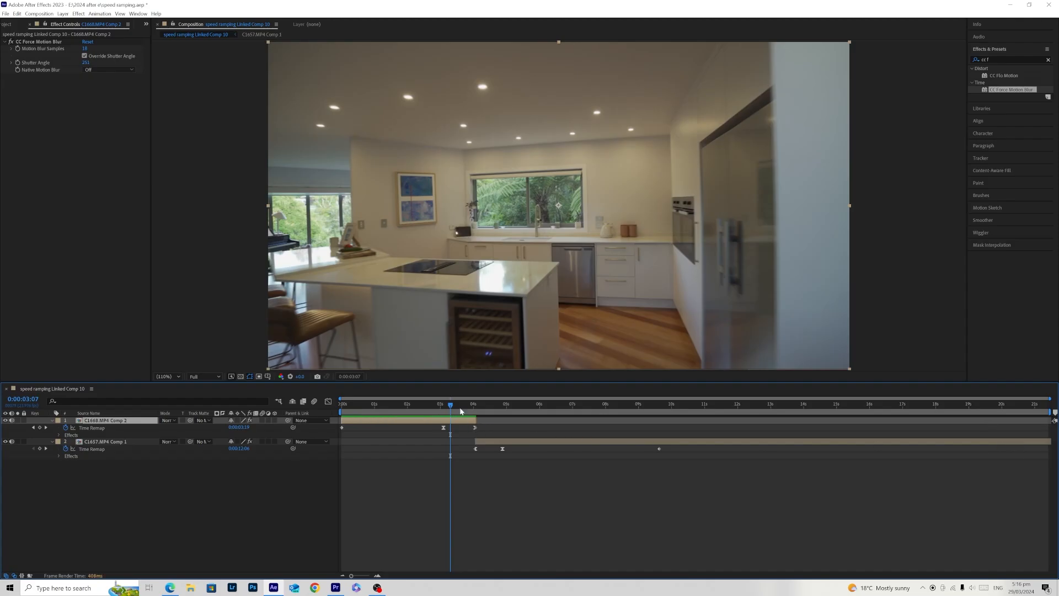
drag(450, 411, 453, 414)
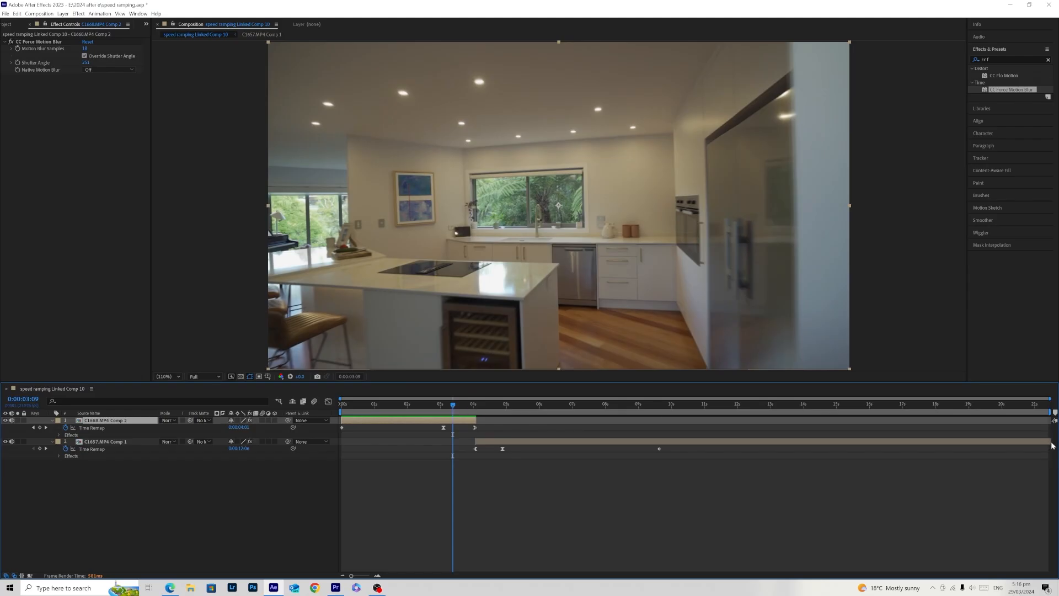
drag(1042, 446, 988, 446)
key(ctrl+z)
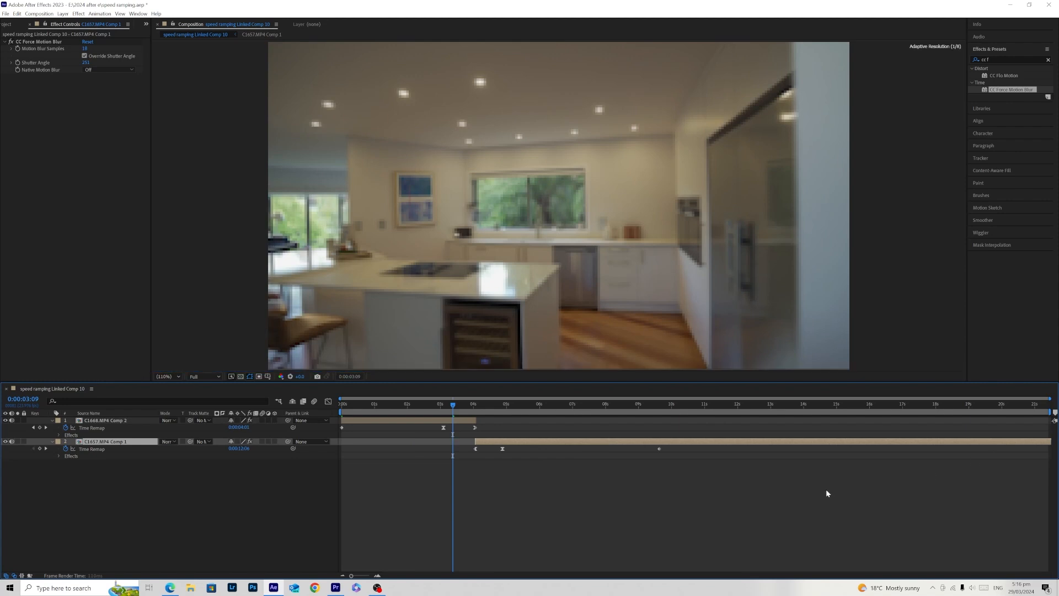
- Review the trimmed transition between 0:00:03:02 and 0:00:04:00
click(616, 465)
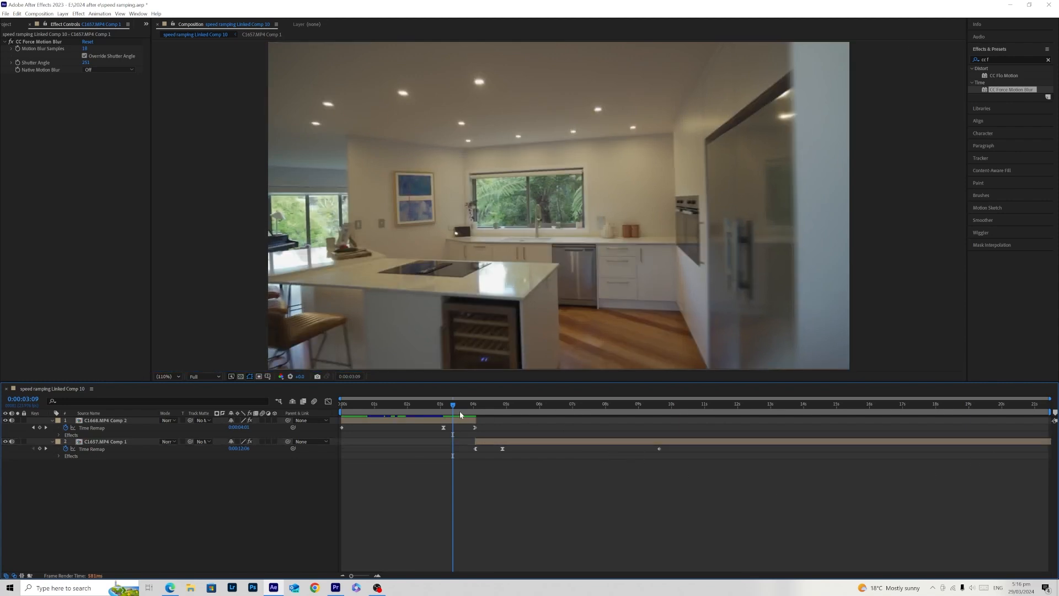
key(j)
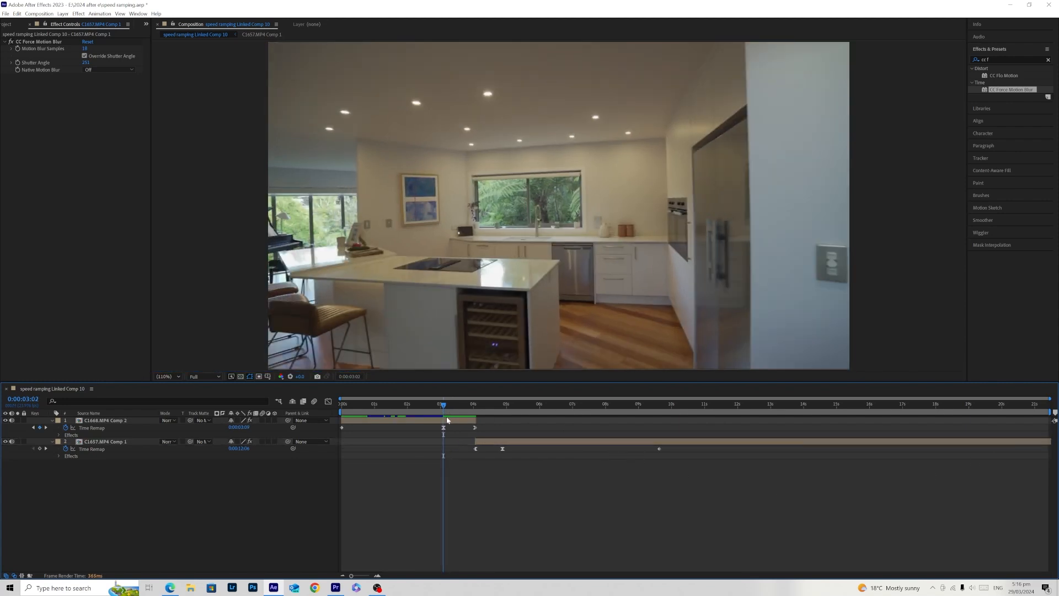
right_click(452, 416)
drag(437, 407, 462, 415)
key(k)
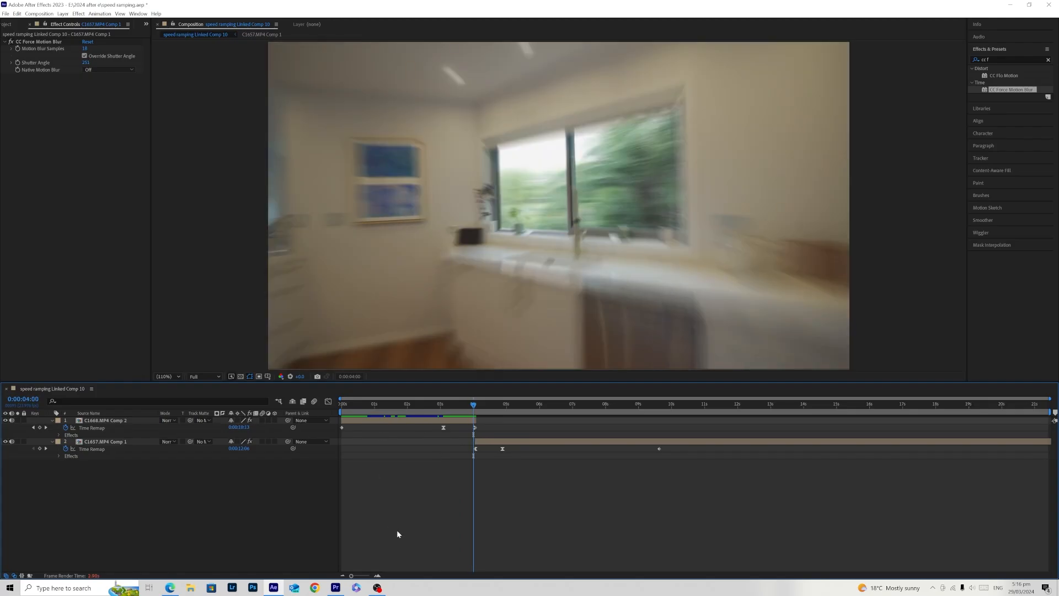
- Add a new adjustment layer above the two clips in the speed ramping composition
right_click(396, 527)
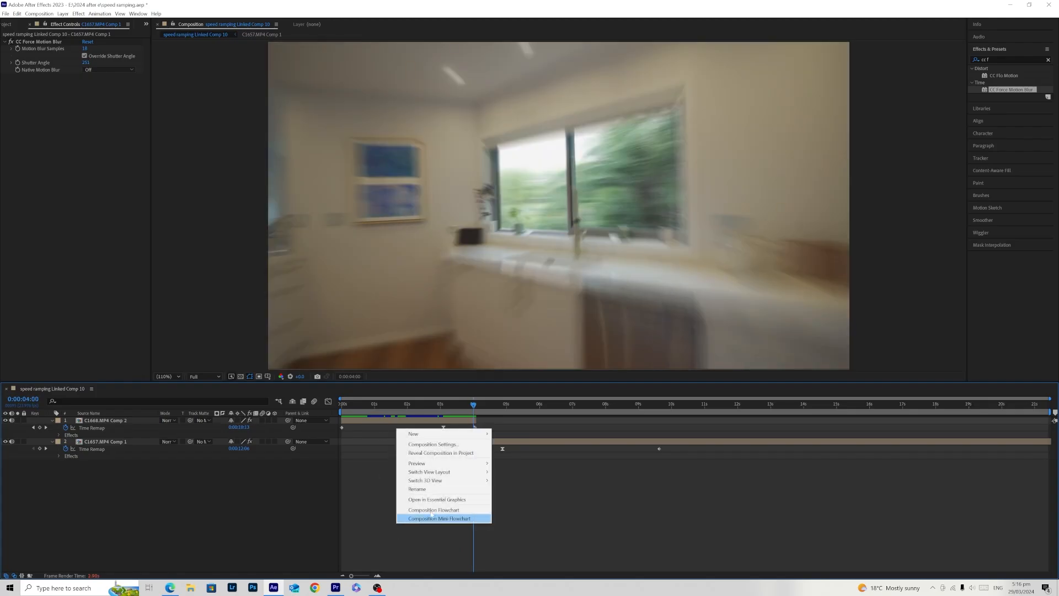
click(557, 514)
right_click(447, 508)
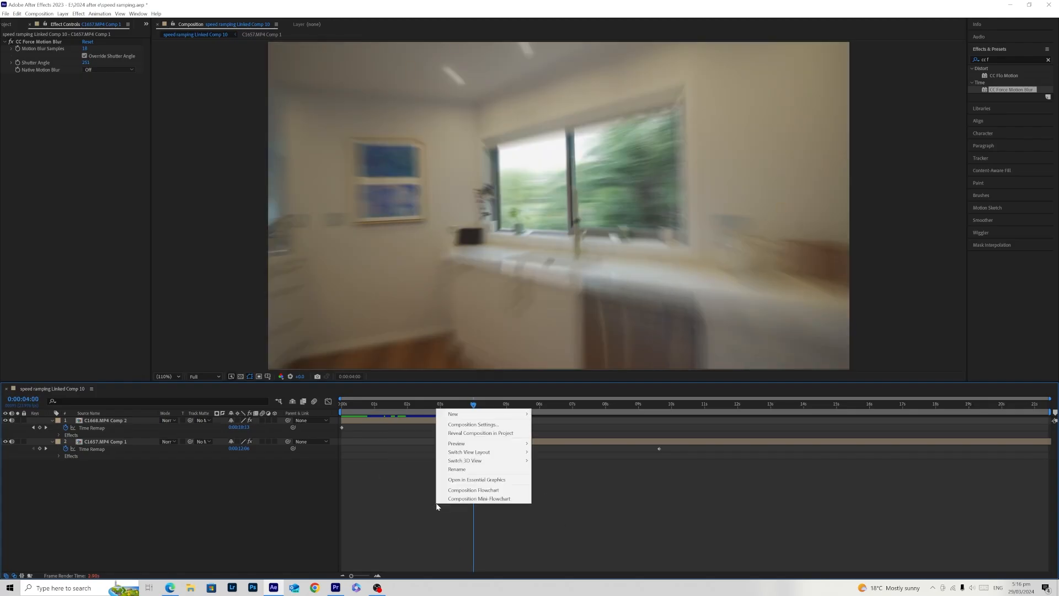
click(369, 499)
right_click(433, 411)
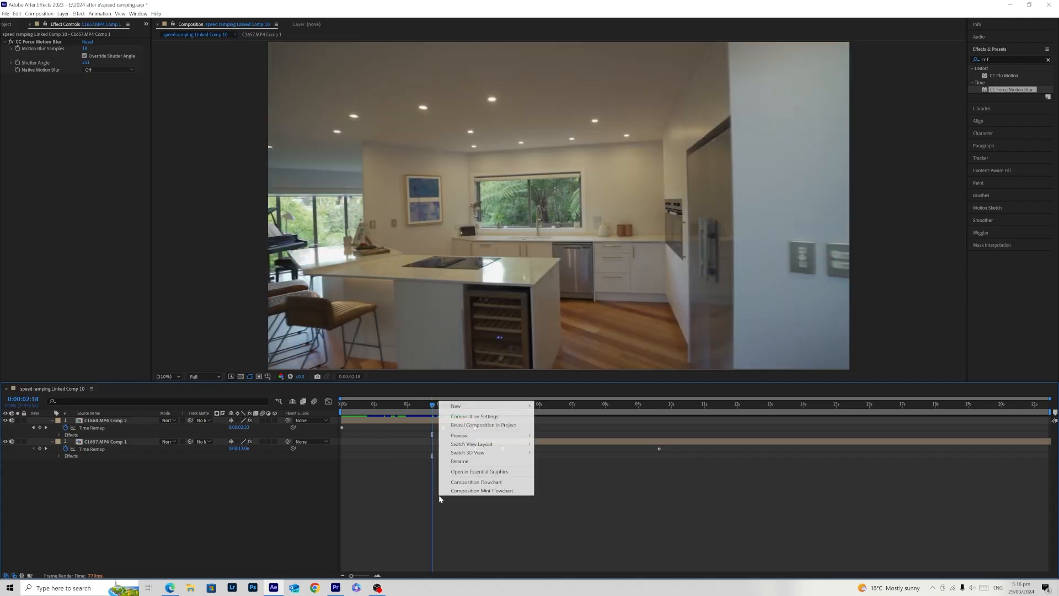
mouse_move(485, 406)
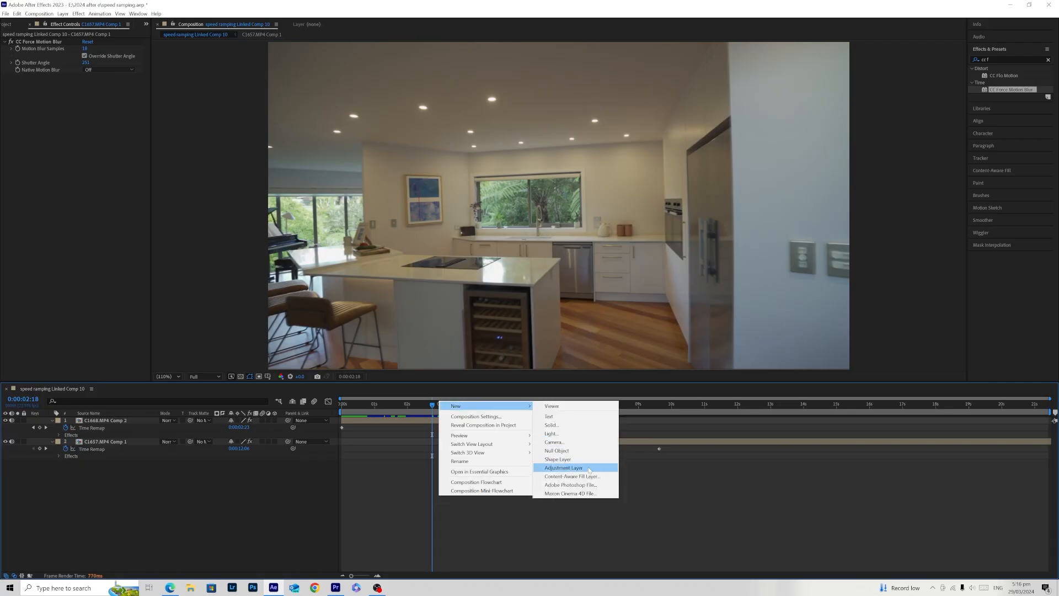
click(593, 467)
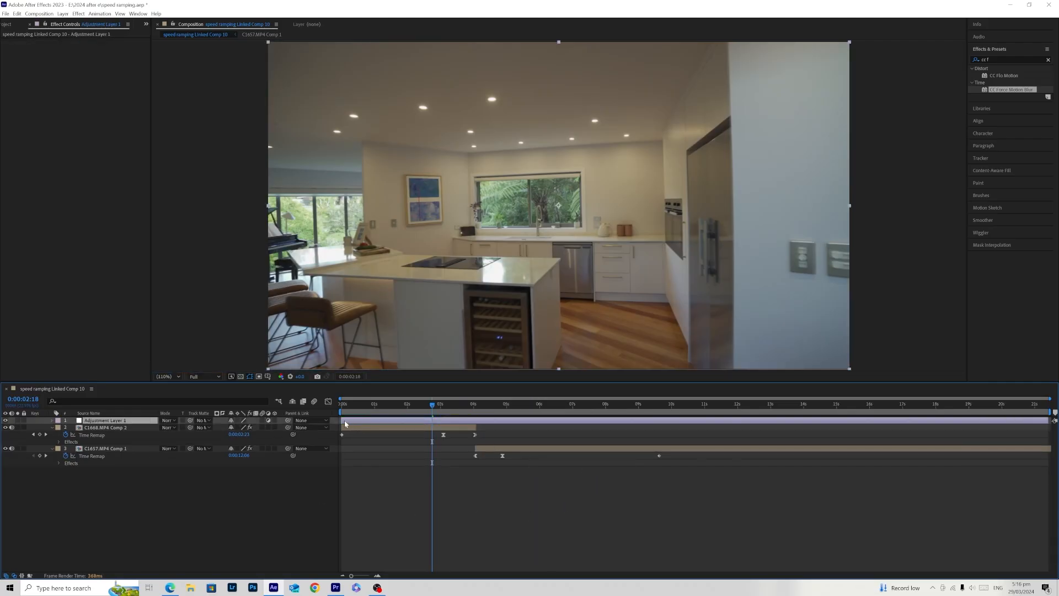
- Trim the adjustment layer to span the cut between the clips, from about 3.6 s to about 4.5 s
drag(343, 420, 445, 420)
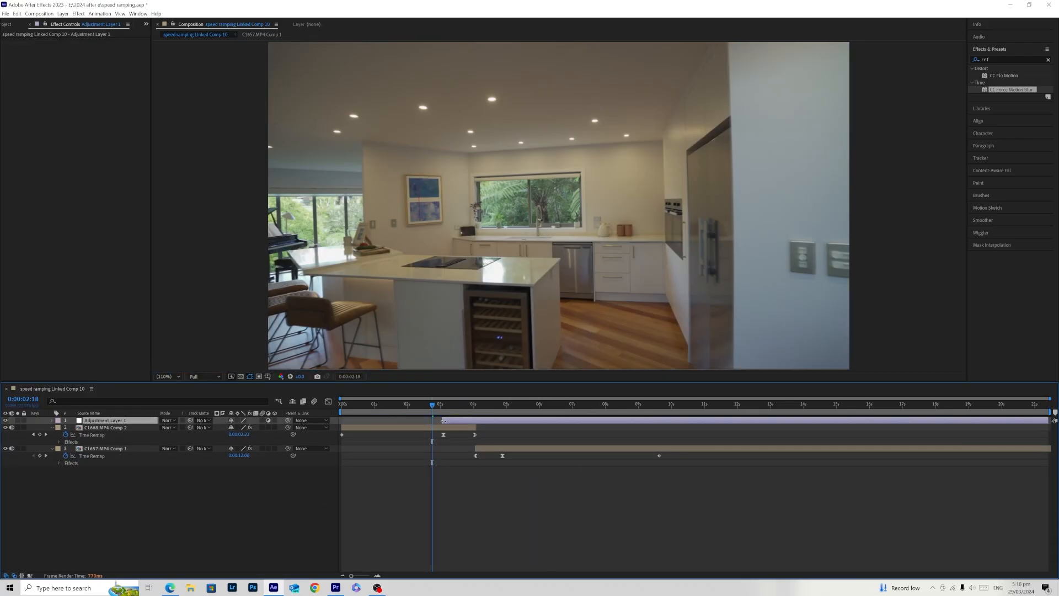
drag(1038, 420, 508, 428)
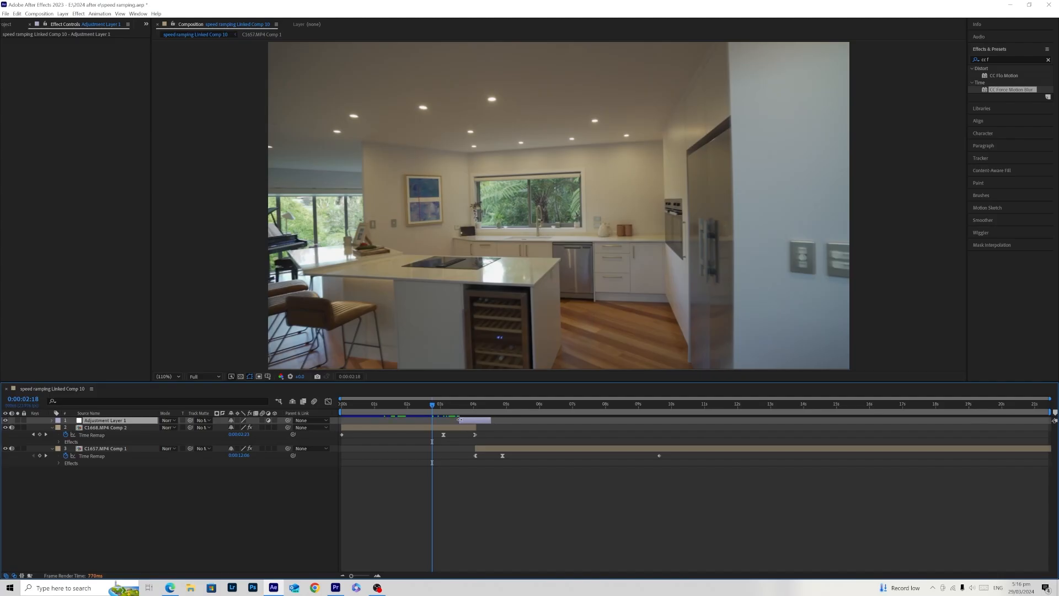
click(477, 407)
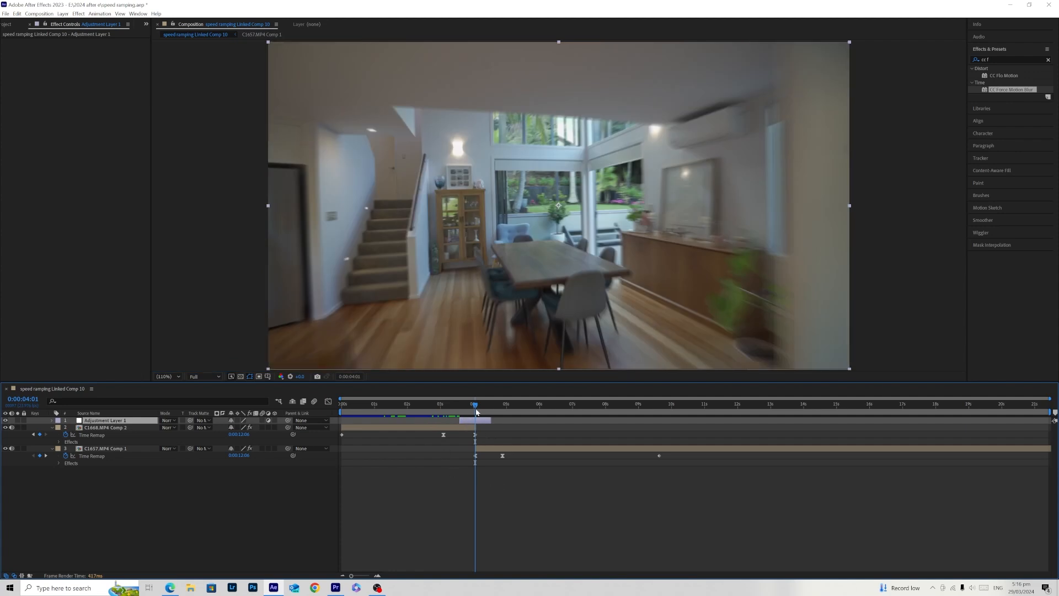
click(473, 407)
click(475, 421)
click(475, 408)
drag(475, 408, 439, 419)
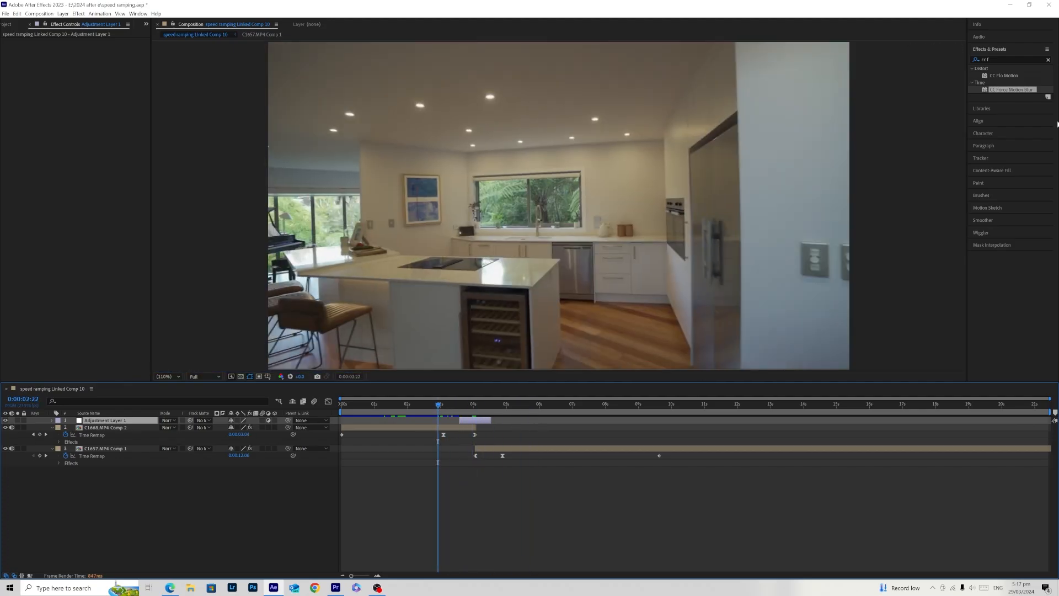
- Search the effects for "cc rad" and apply CC Radial Blur to the adjustment layer
click(1012, 60)
key(BackSpace)
key(BackSpace)
key(BackSpace)
key(BackSpace)
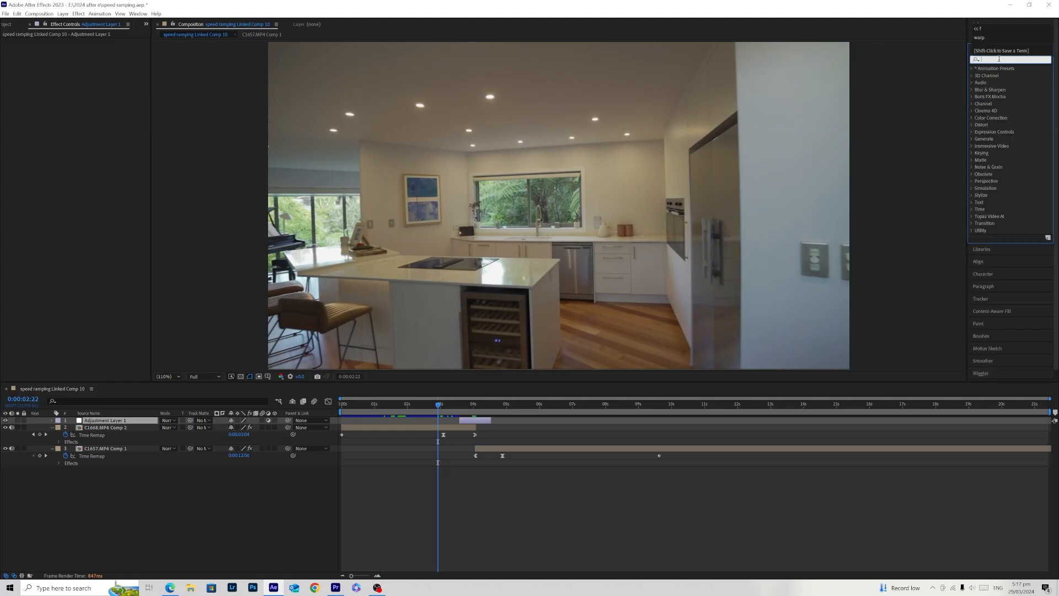
text(cc rad)
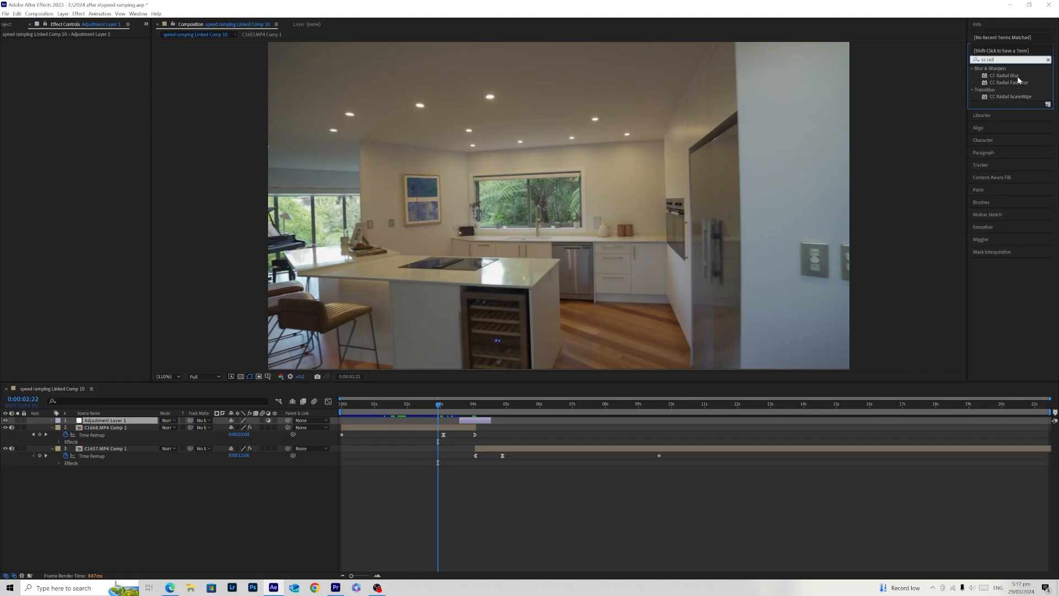
drag(1003, 75, 472, 423)
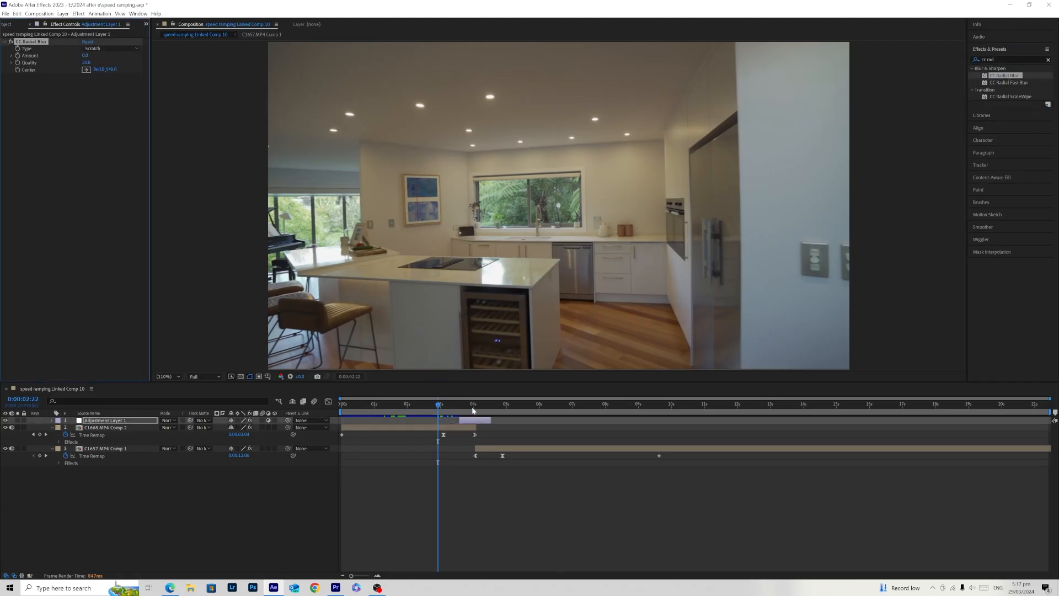
- Try moving the adjustment layer to start at about 1.5 s, and undo both the move and the CC Radial Blur effect
key(k)
click(467, 413)
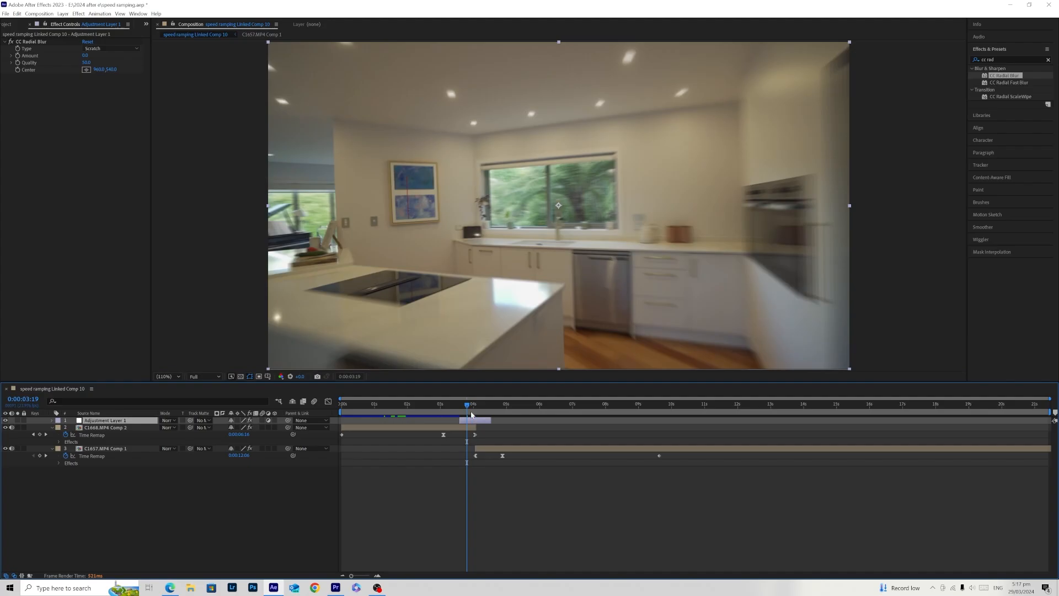
drag(475, 423, 405, 419)
click(413, 406)
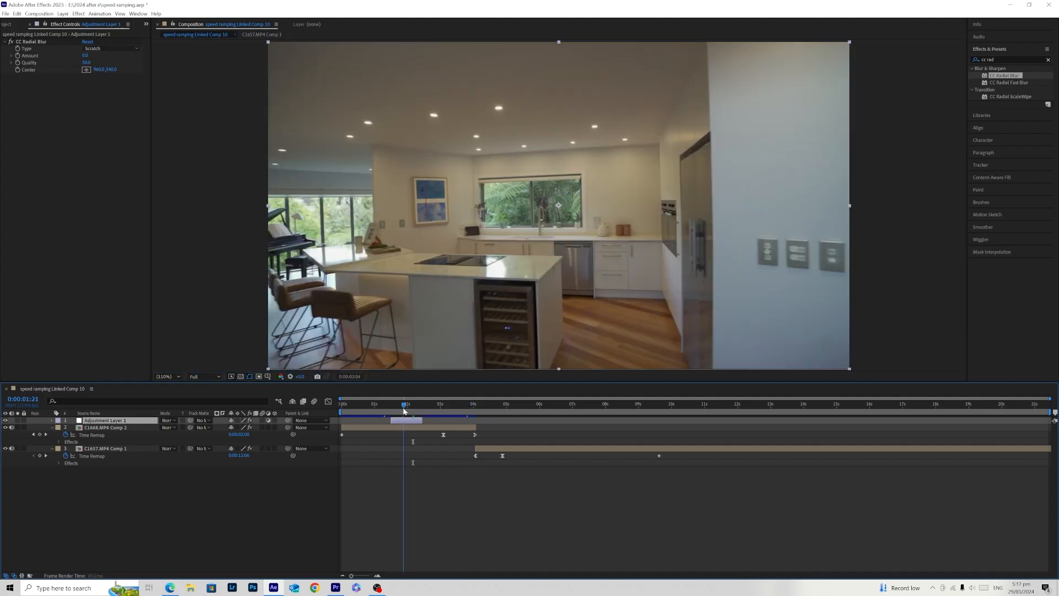
click(104, 49)
click(39, 111)
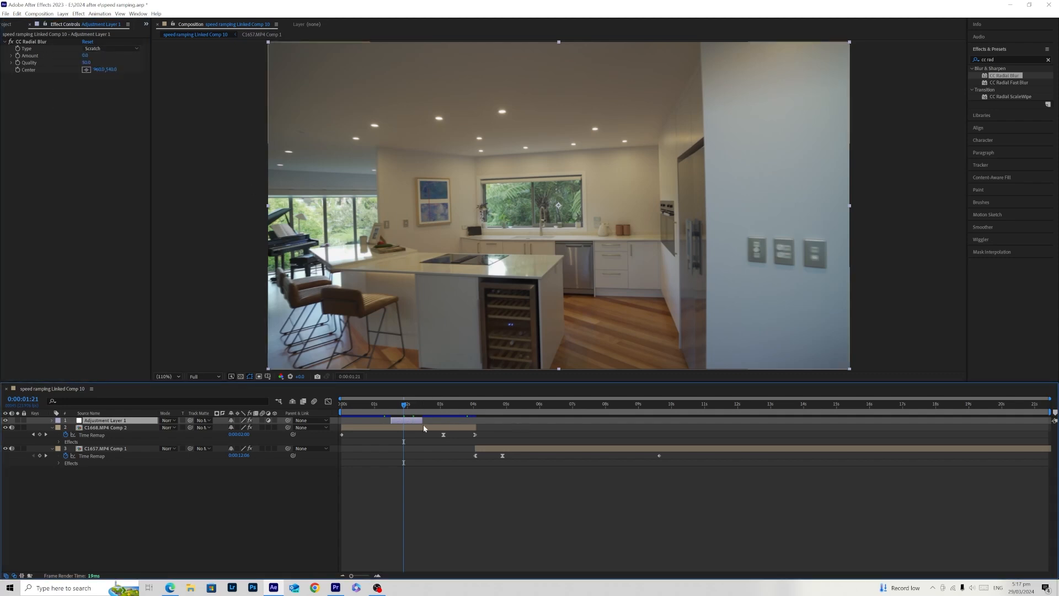
key(ctrl+z)
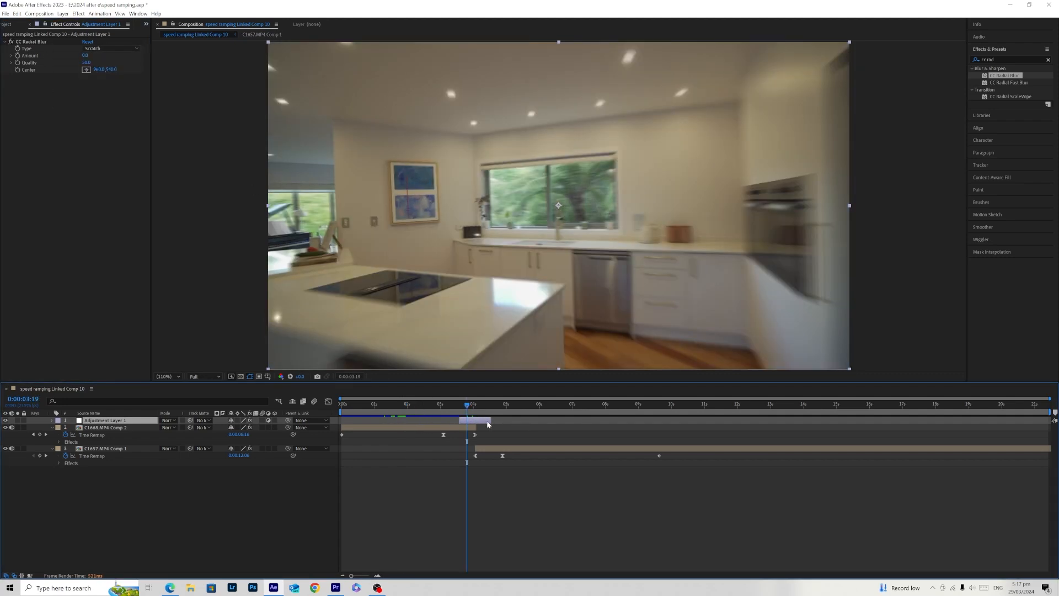
key(ctrl+z)
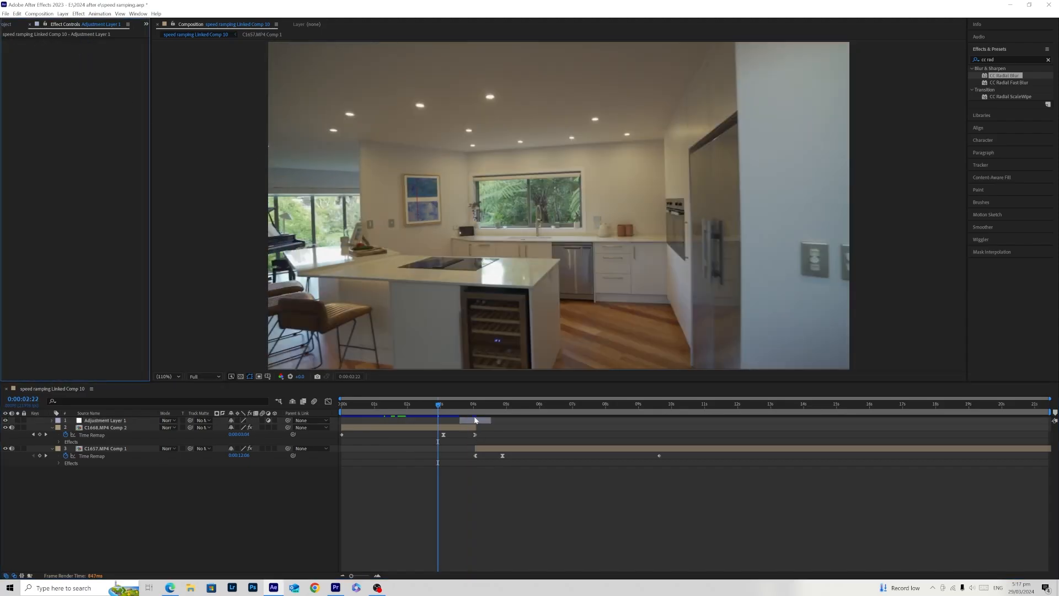
- Go to the cut at 0:00:04:01, search the effects for "radial" and apply Radial Blur to the adjustment layer
click(475, 404)
drag(1012, 58, 942, 60)
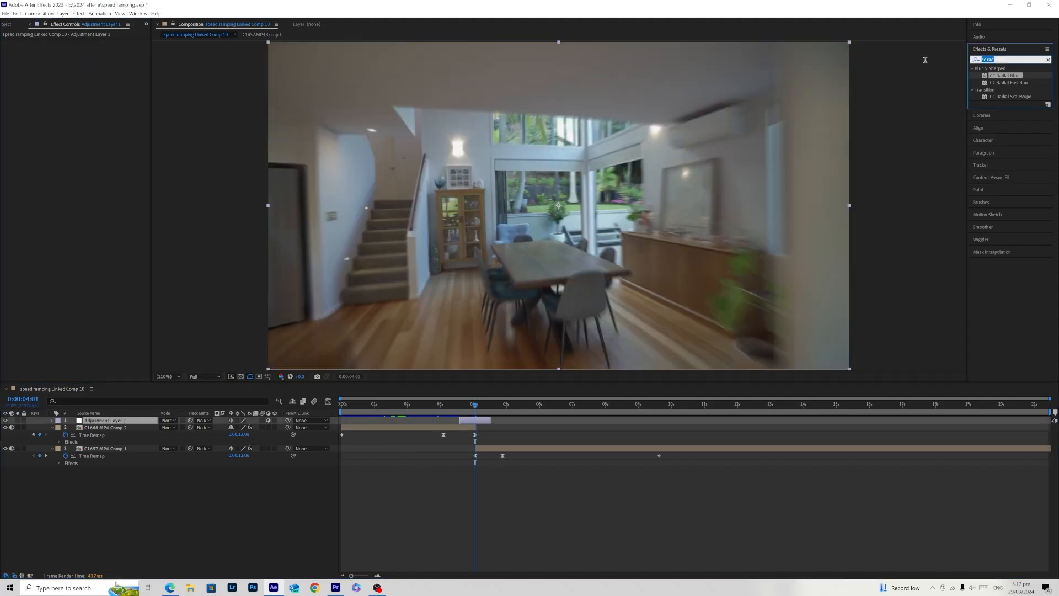
text(radial)
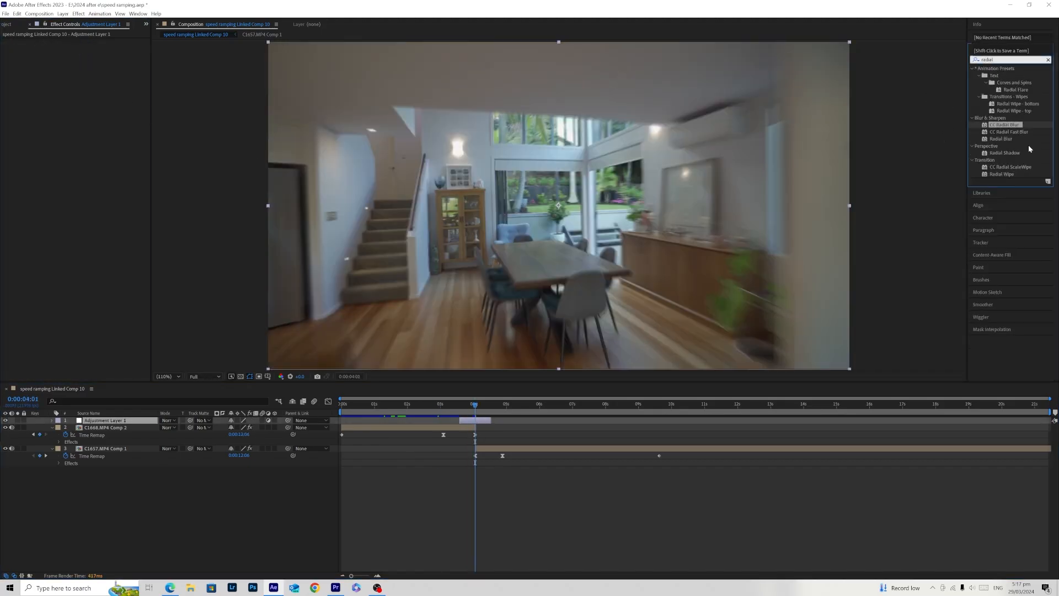
drag(1015, 139, 479, 422)
click(479, 423)
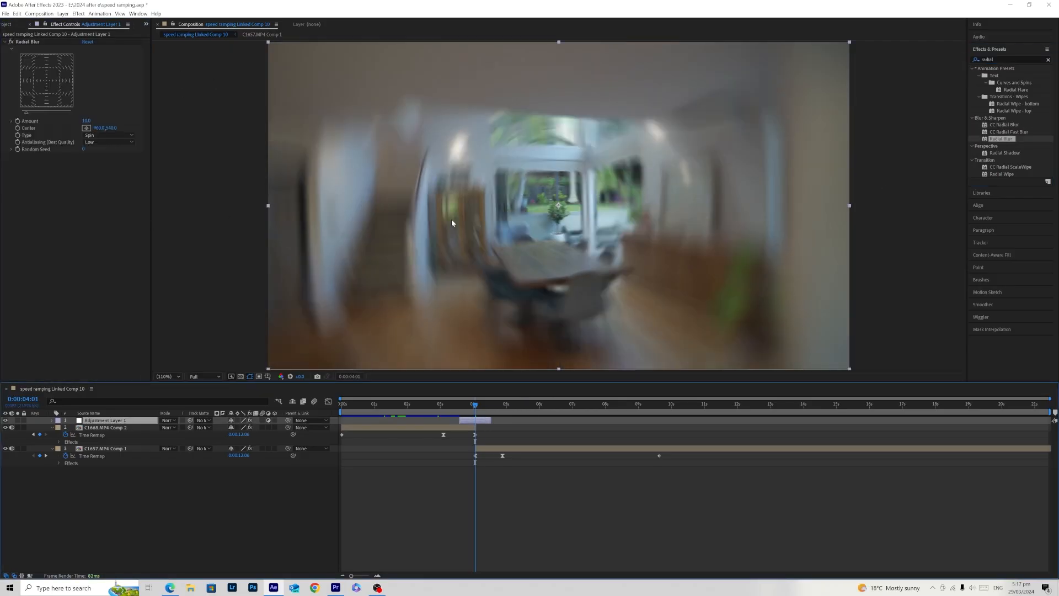
- Set the Radial Blur type to Zoom and its amount to about 25
click(108, 135)
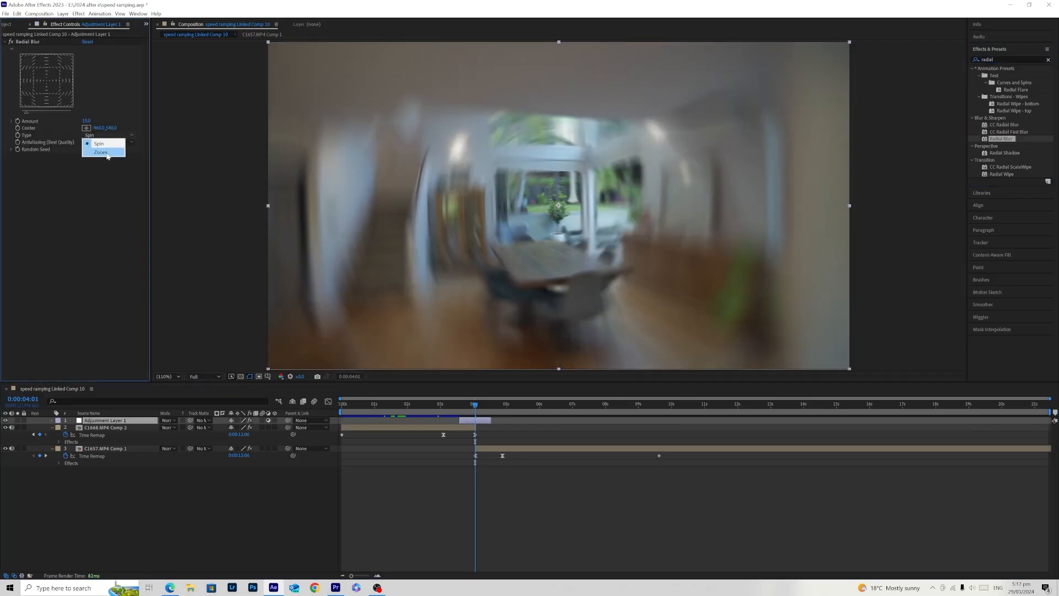
click(107, 151)
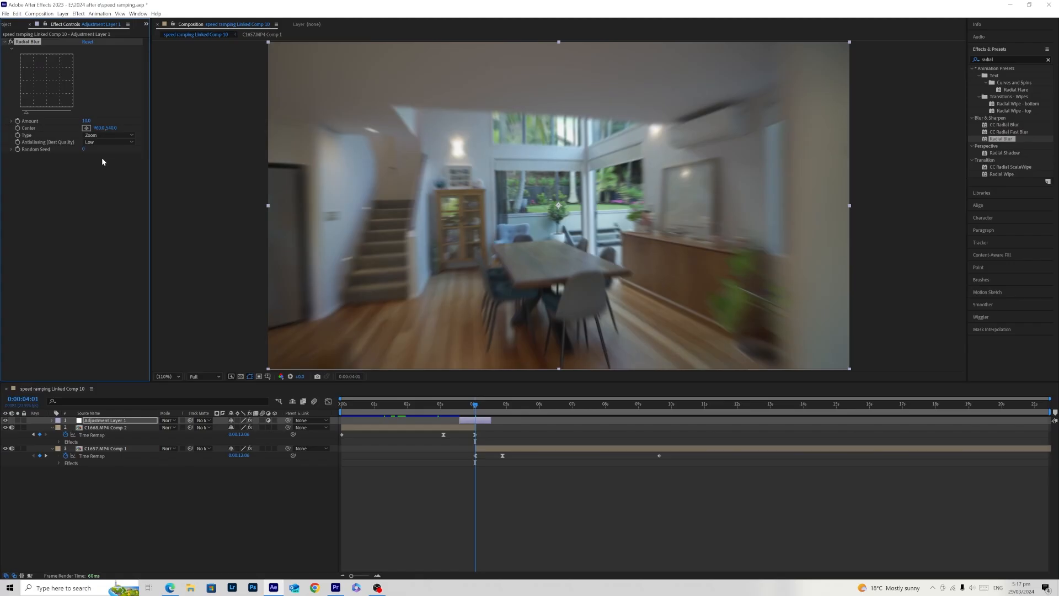
drag(26, 112, 66, 112)
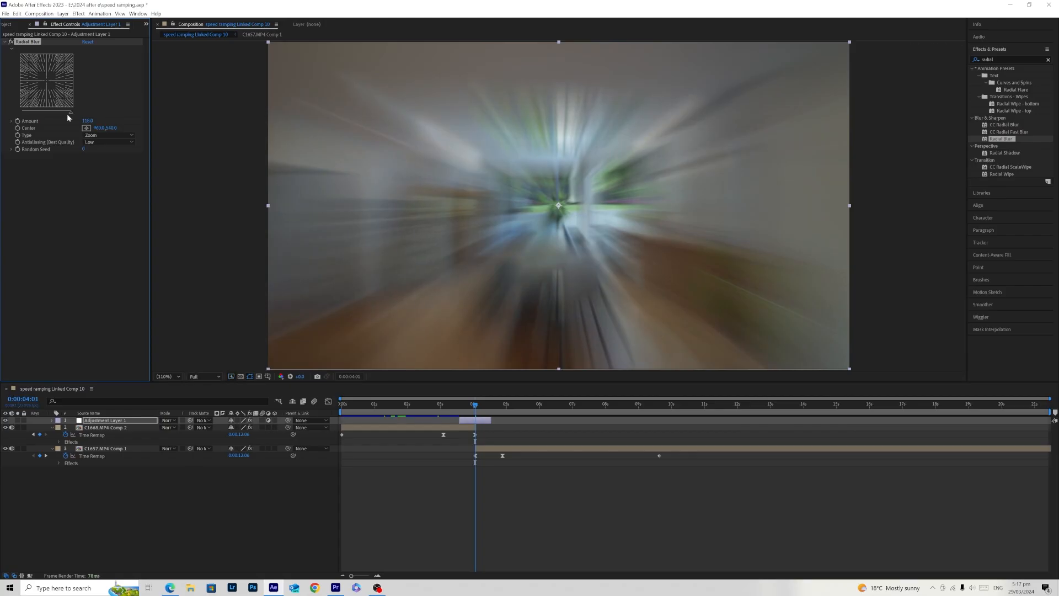
mouse_move(67, 112)
mouse_down()
mouse_move(45, 117)
mouse_move(74, 112)
mouse_move(53, 123)
mouse_up()
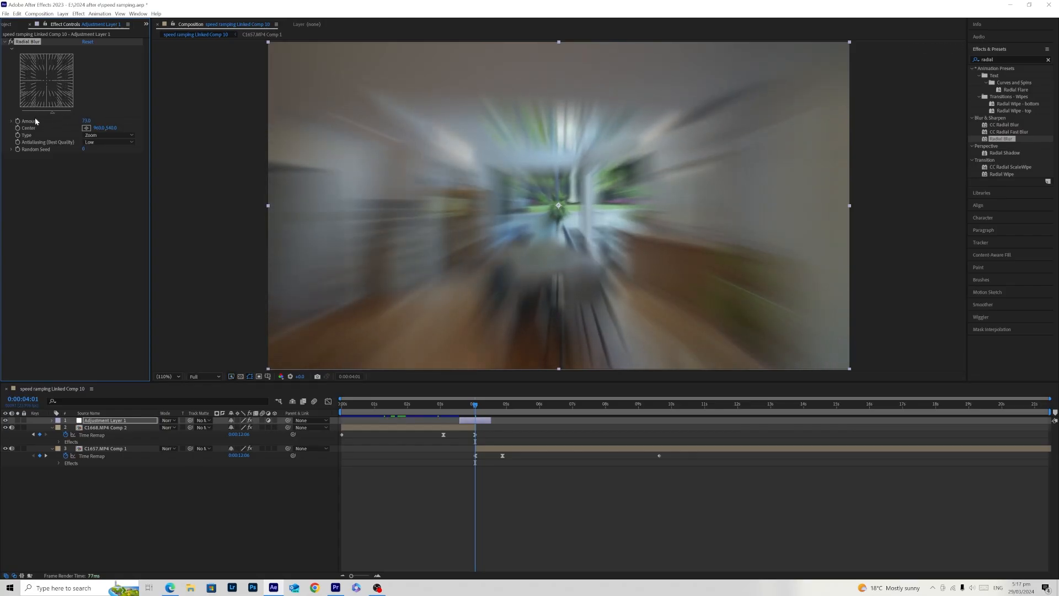
mouse_move(38, 114)
mouse_down()
mouse_move(18, 121)
mouse_move(48, 118)
mouse_up()
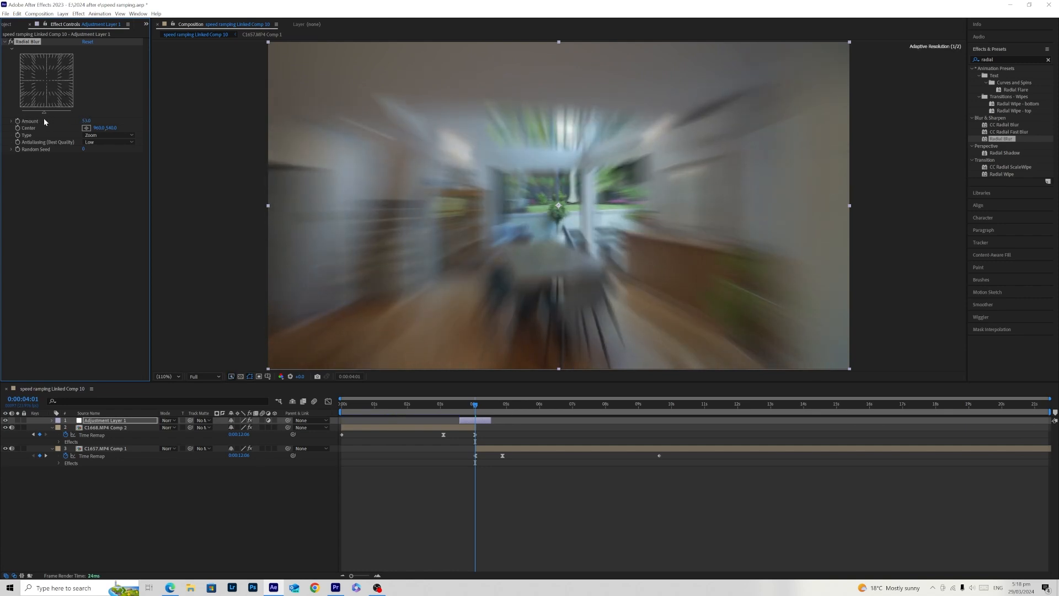
drag(41, 119, 32, 117)
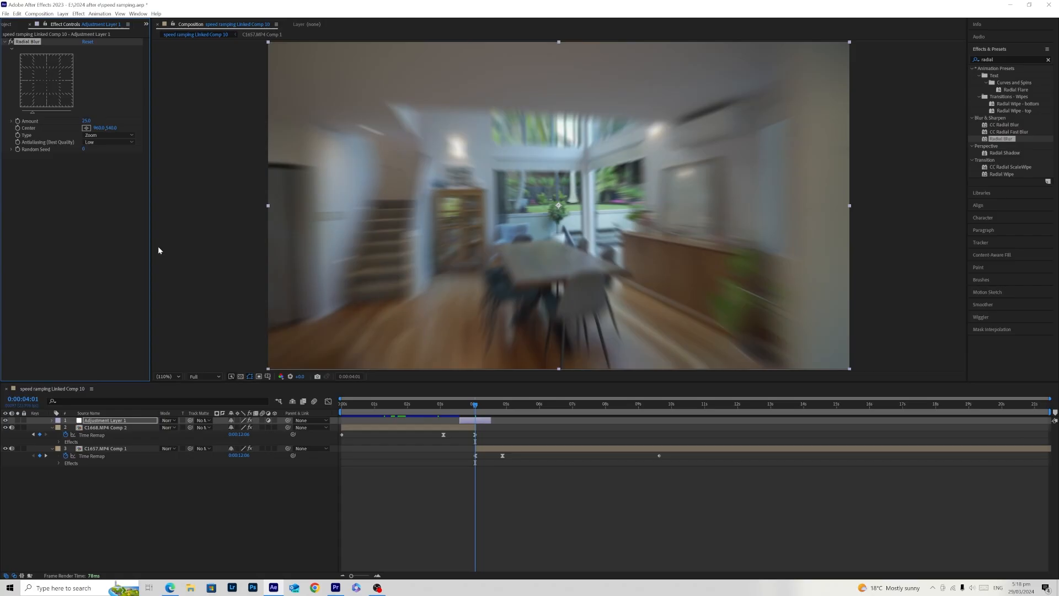
- Play back the transition with the zoom blur from 0:00:02:20 and again from 0:00:03:12
drag(475, 406, 435, 410)
click(473, 489)
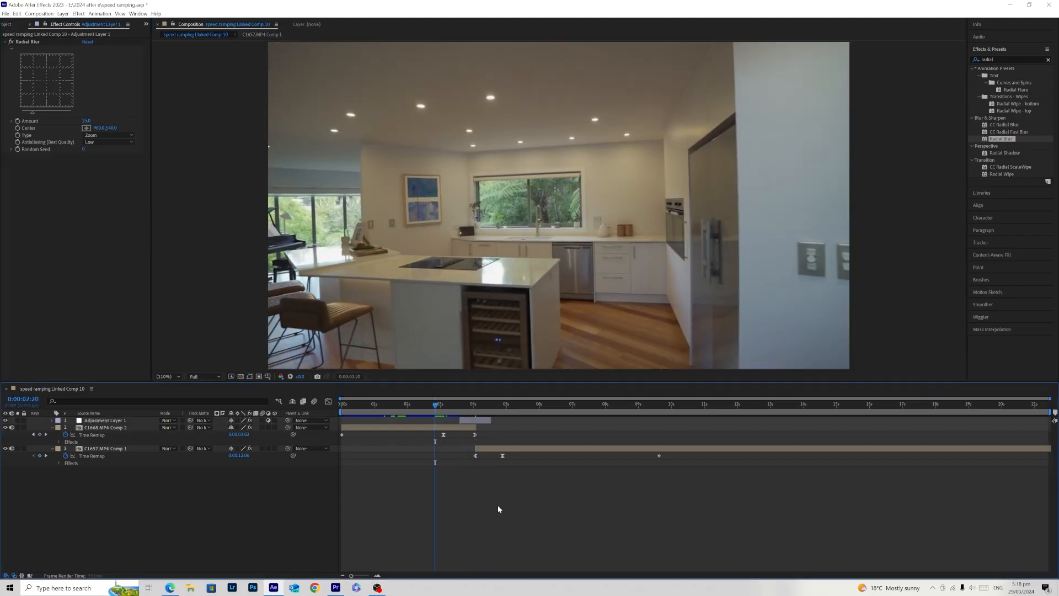
key(space)
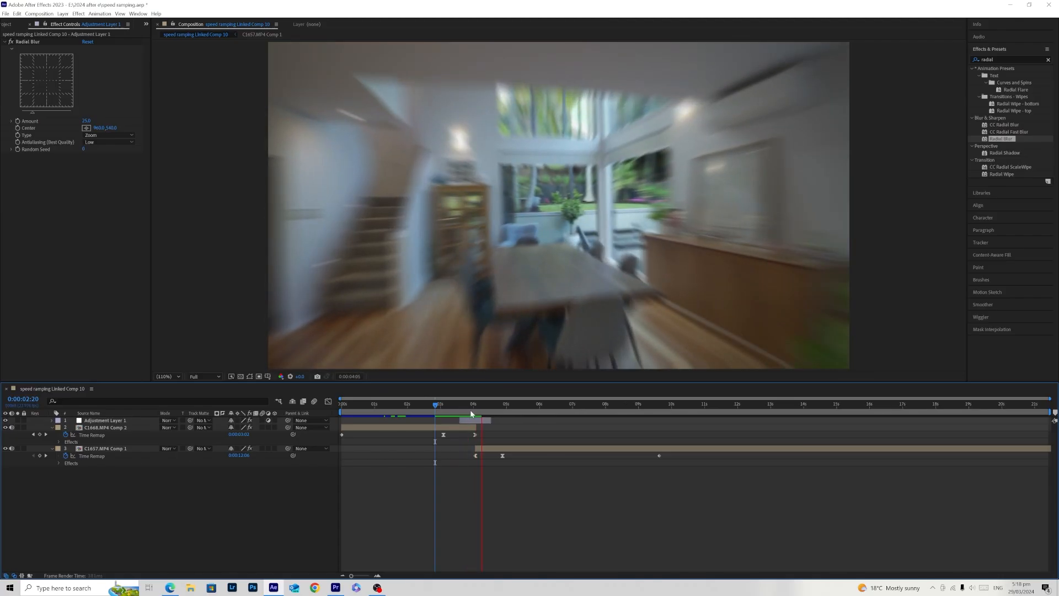
drag(468, 406, 457, 407)
key(space)
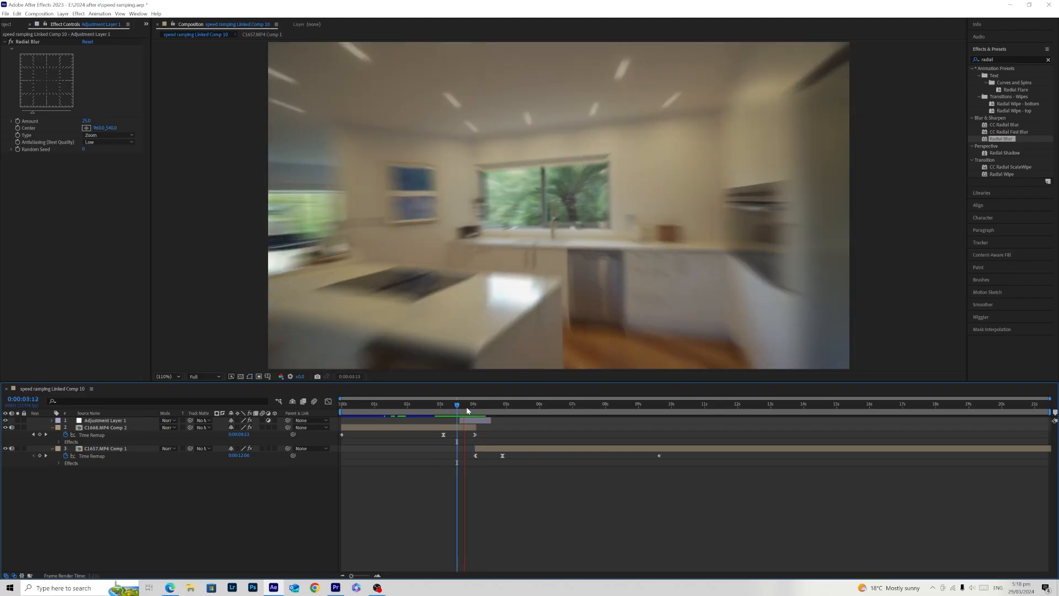
- Select the adjustment layer and expand its Radial Blur properties in the timeline
click(472, 406)
click(473, 427)
click(475, 422)
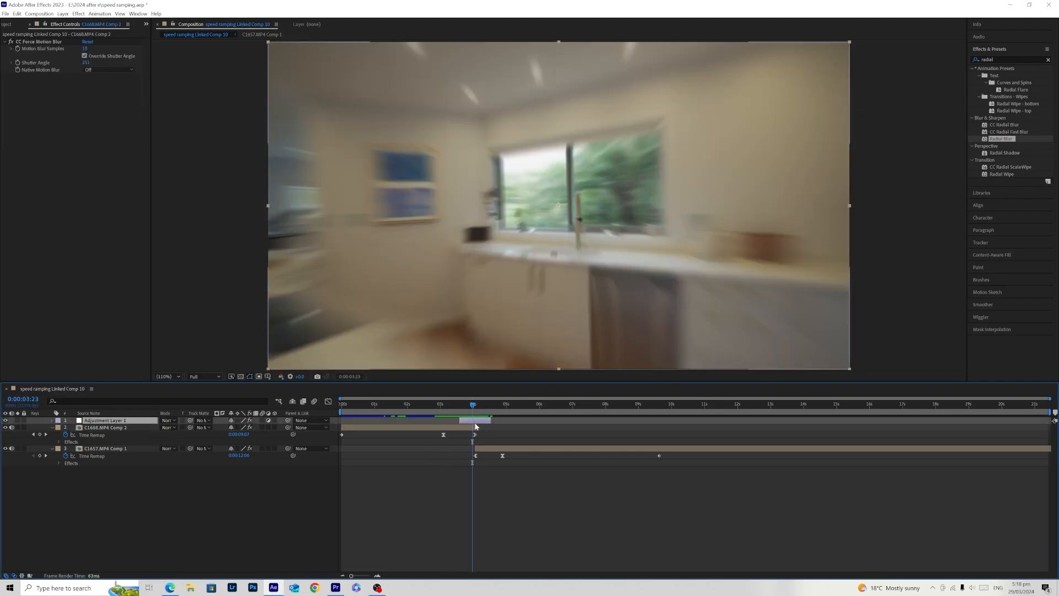
click(52, 420)
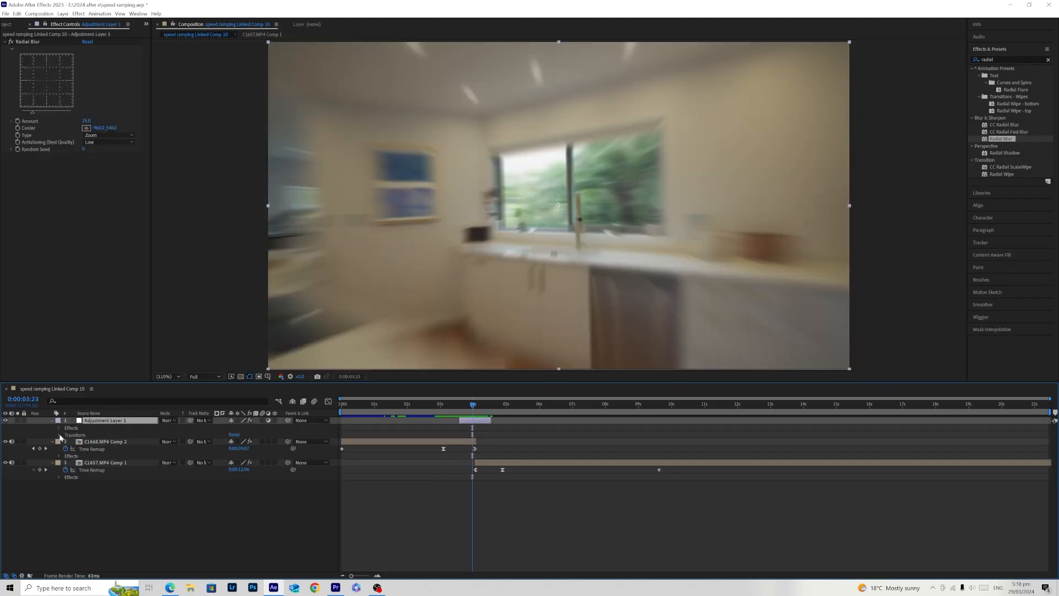
click(60, 435)
click(59, 433)
click(59, 428)
click(65, 435)
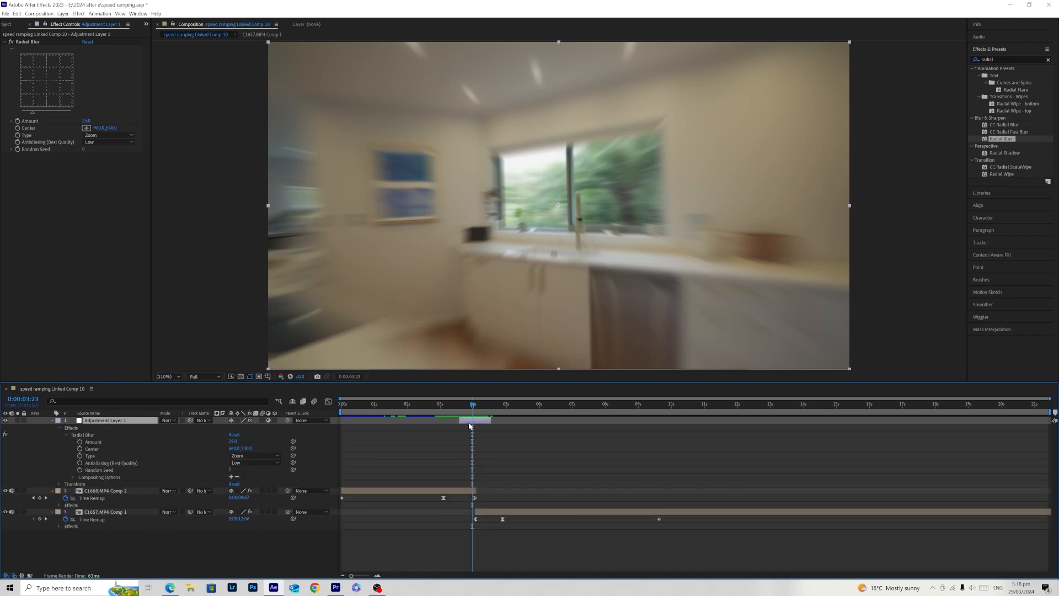
- At 0:00:03:16, start keyframing the Radial Blur Amount and set it to 0
click(462, 406)
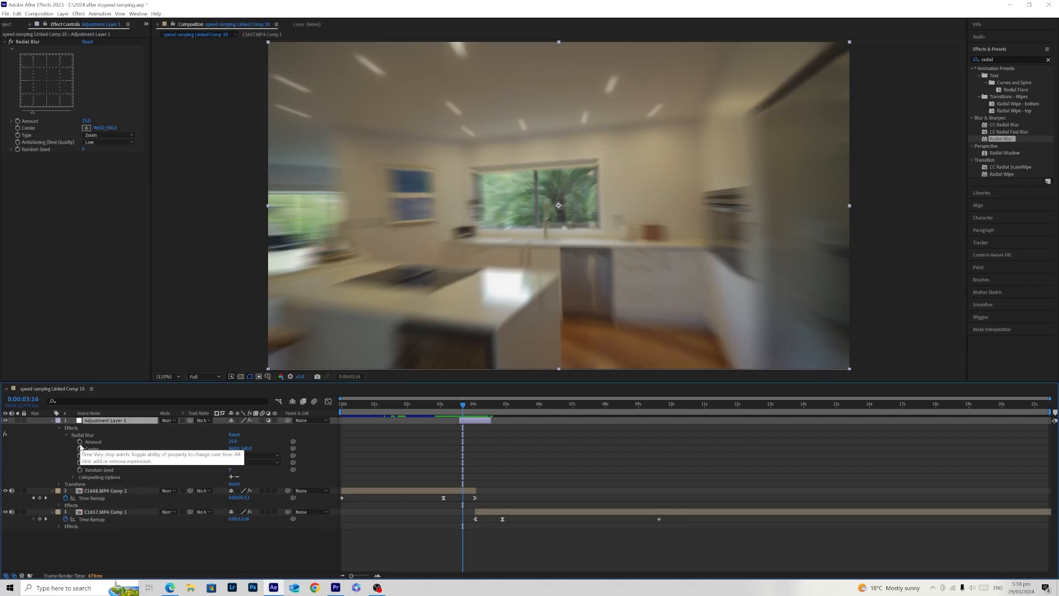
click(80, 441)
click(233, 441)
text(0)
key(Return)
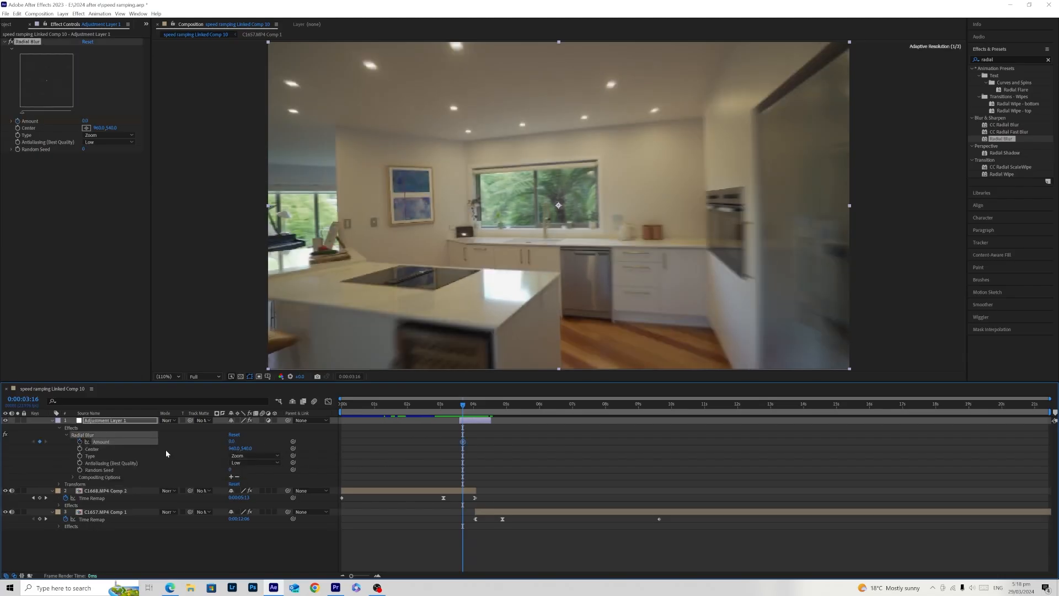
- Keyframe the Radial Blur Amount at about 25 on the cut at 0:00:04:01 and down to about 3 at 0:00:04:10
drag(471, 411, 474, 411)
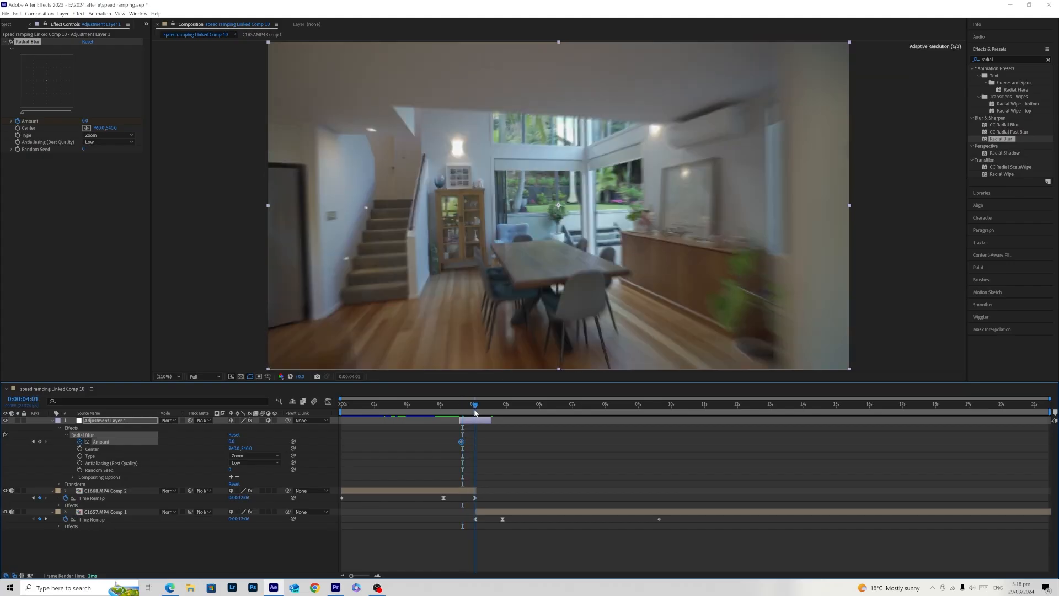
drag(232, 443, 255, 451)
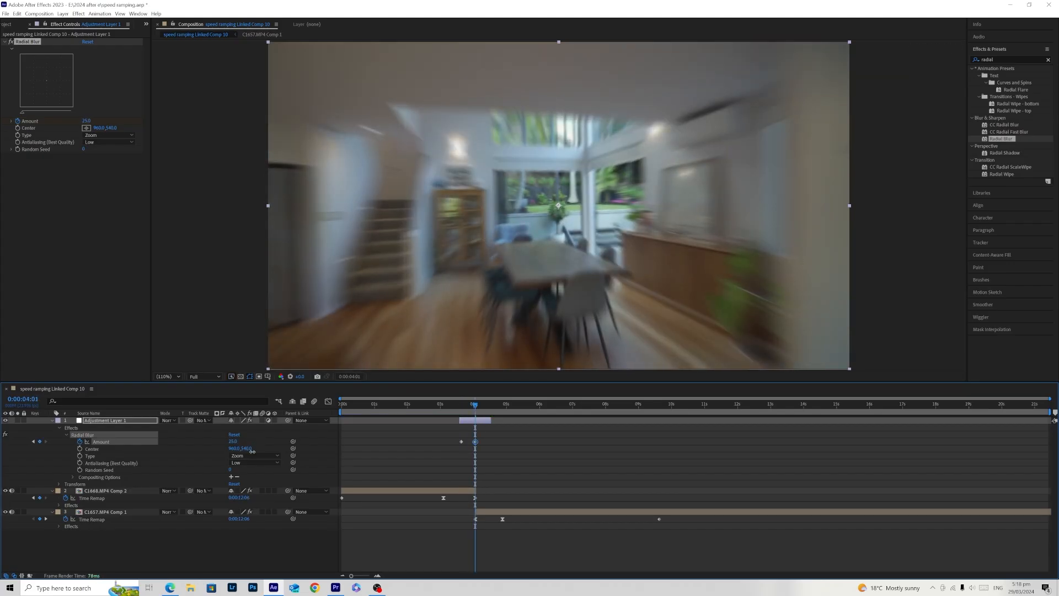
click(486, 414)
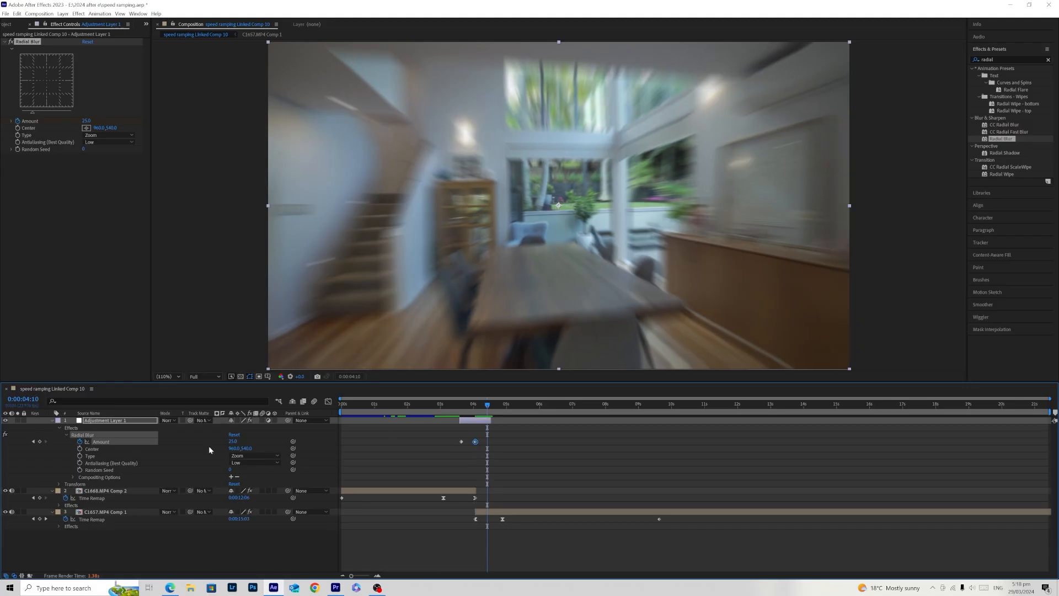
drag(231, 441, 207, 447)
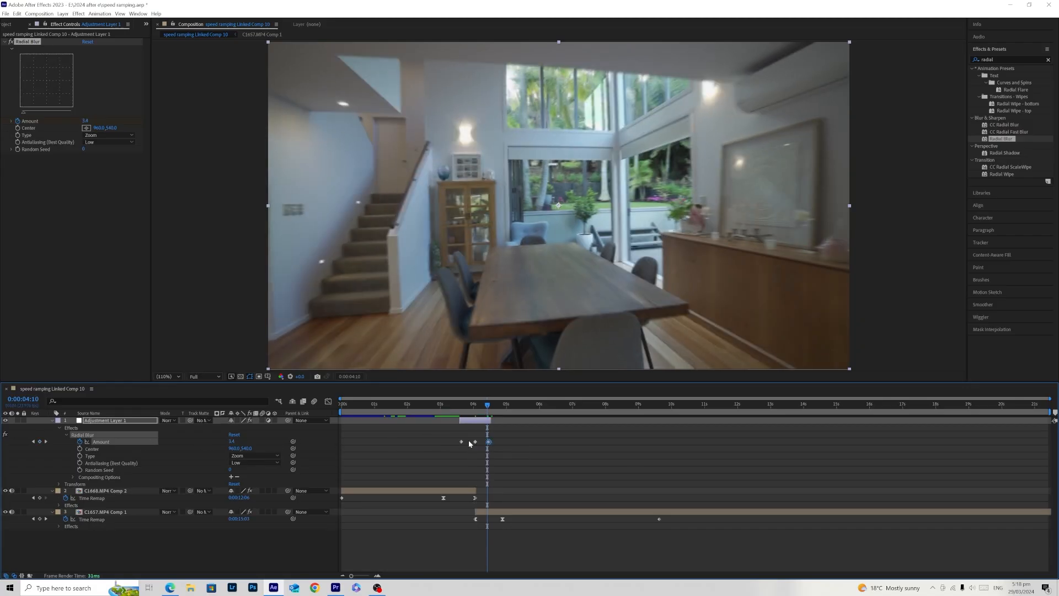
- Collapse the adjustment layer's properties and play back the keyframed zoom blur from about 0:00:02:21
click(461, 441)
click(464, 412)
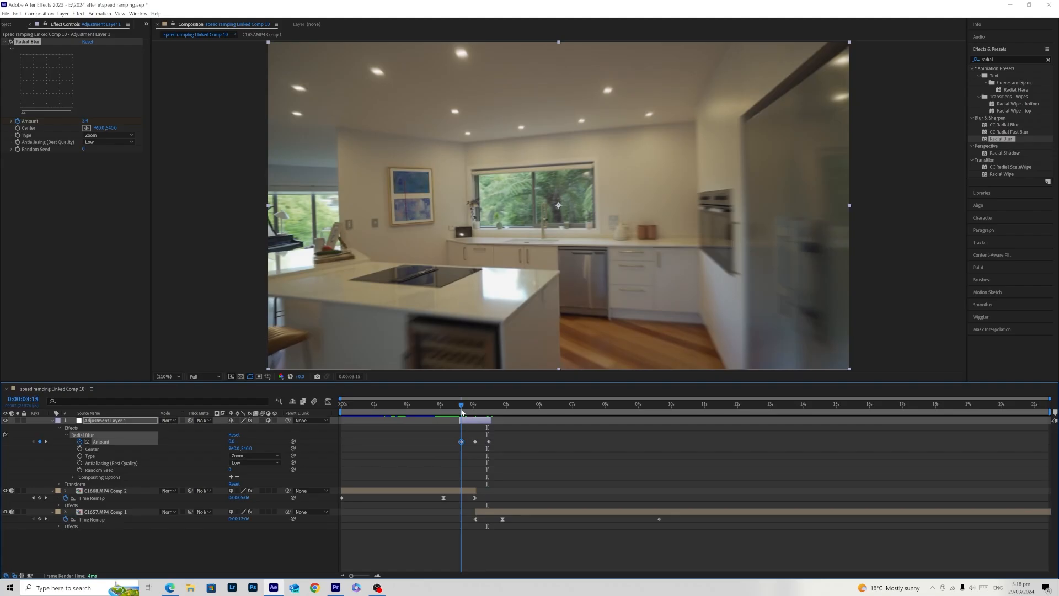
drag(463, 413, 435, 422)
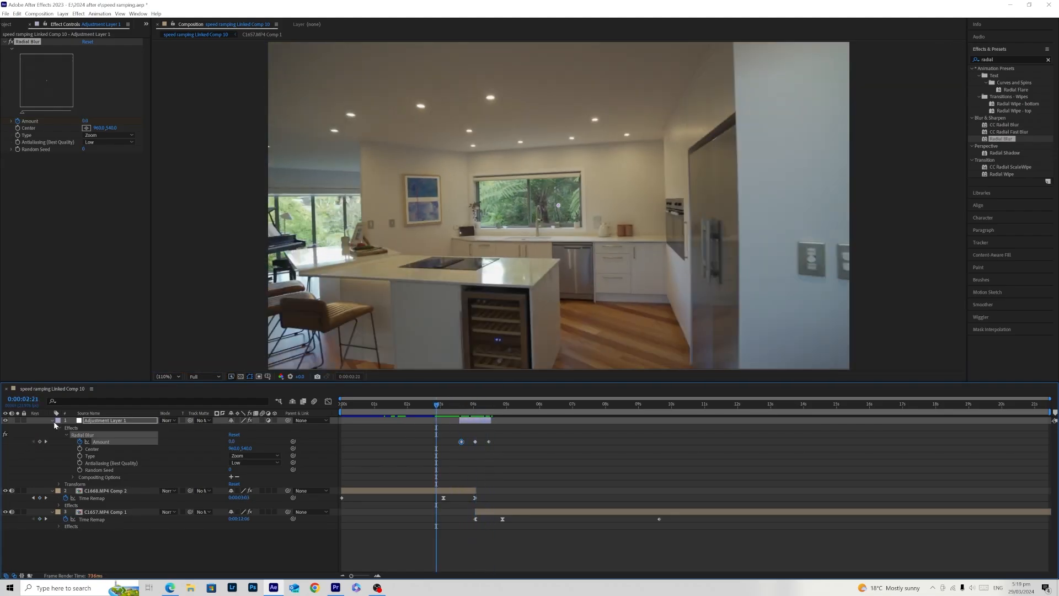
click(52, 420)
click(629, 487)
key(space)
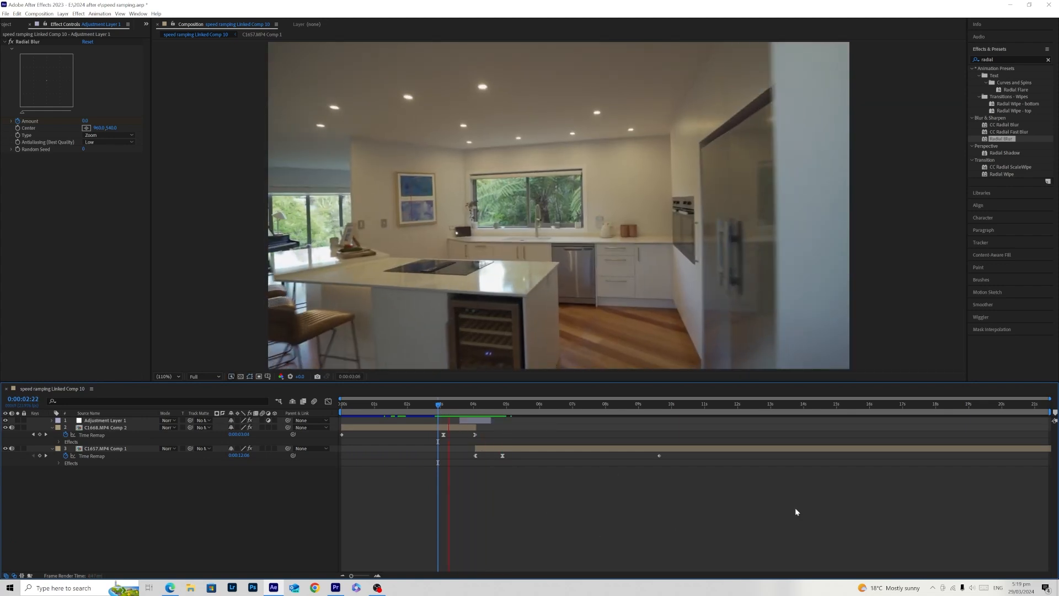
key(space)
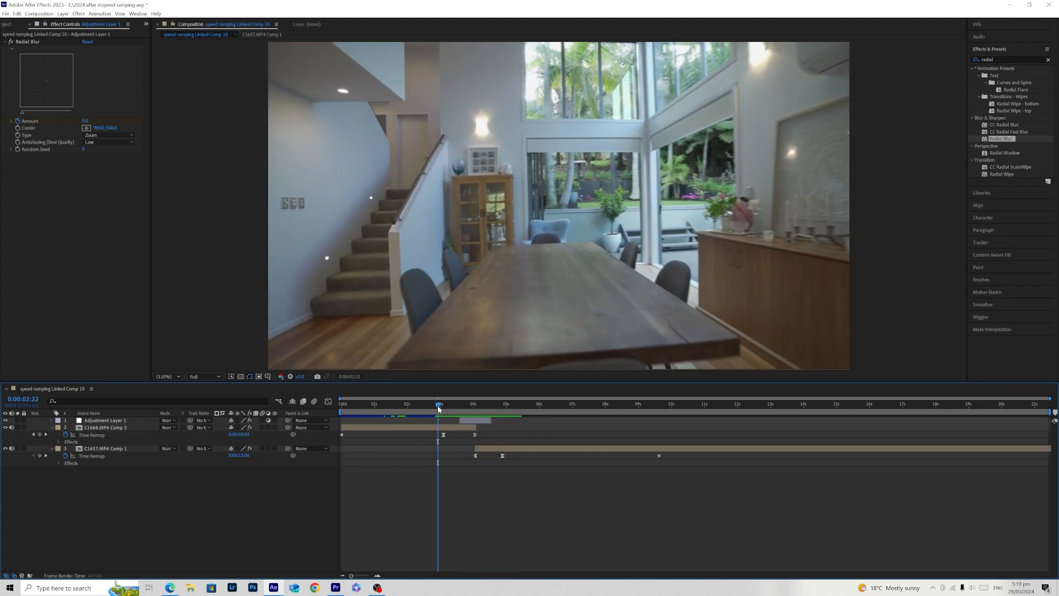
key(space)
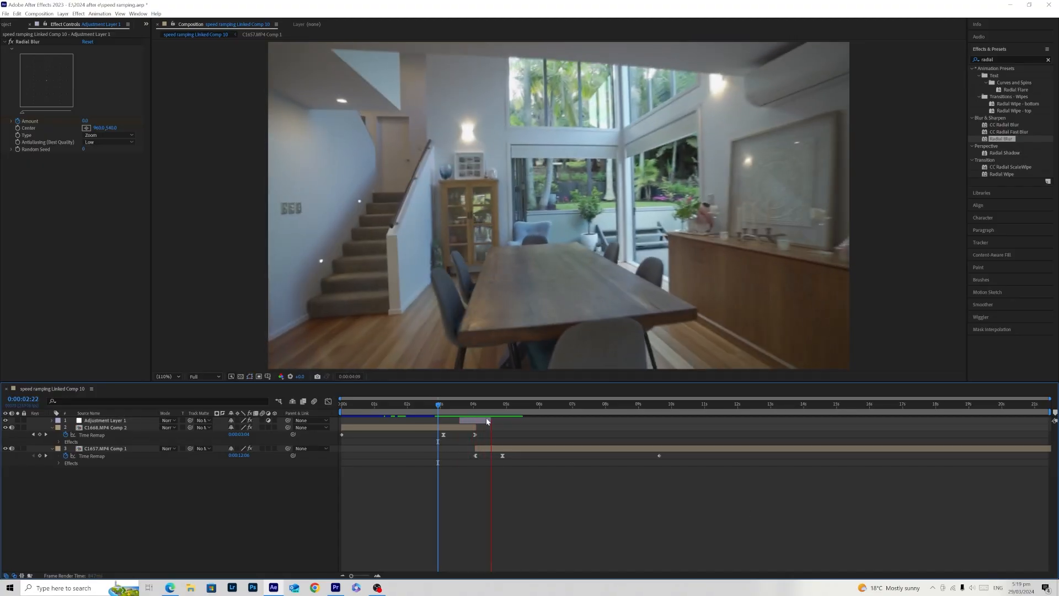
- Replay the transition several times from just before the ramp, starting between 0:00:02:21 and 0:00:03:01, to check the blur's smoothness
mouse_move(438, 408)
mouse_down()
mouse_move(474, 407)
mouse_move(436, 408)
mouse_up()
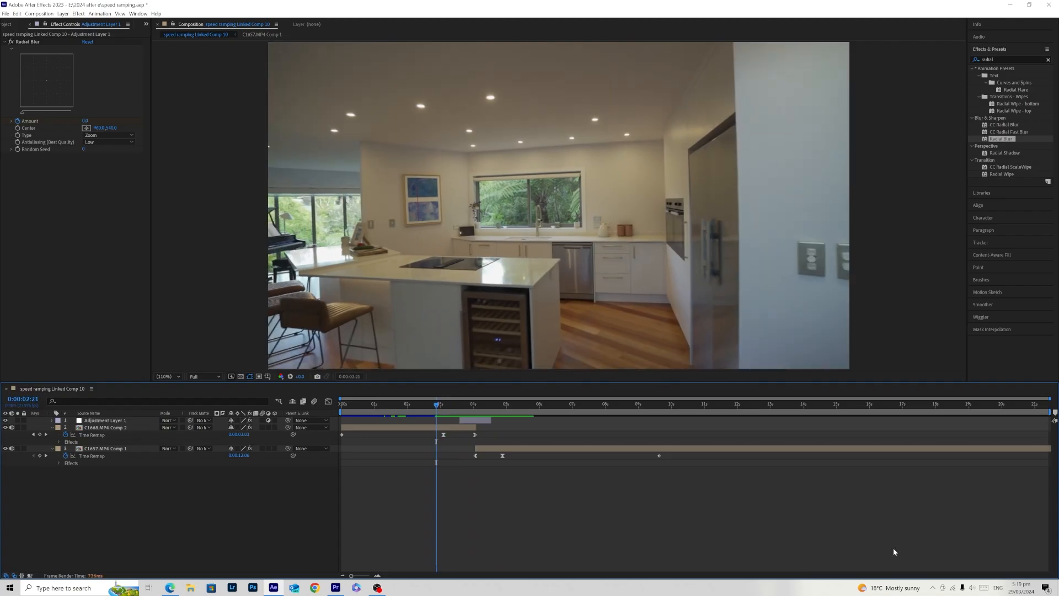
key(space)
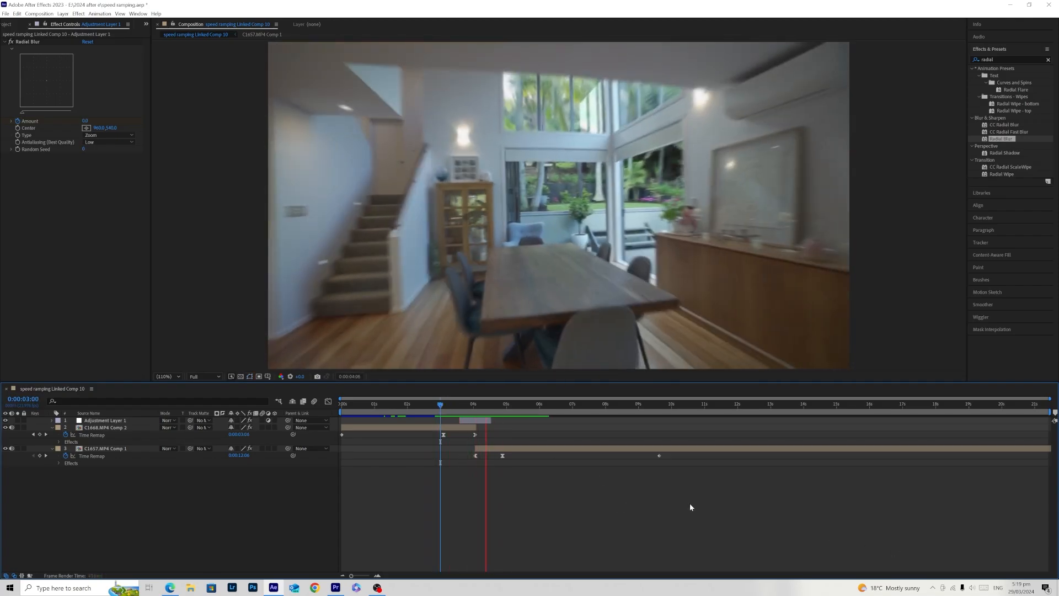
click(441, 406)
drag(441, 406, 438, 406)
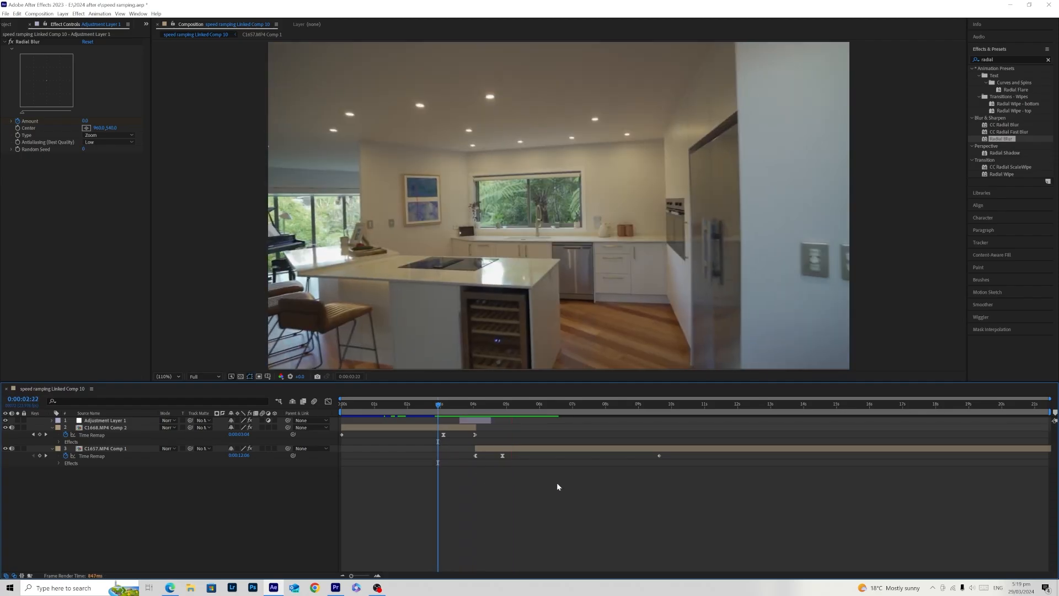
key(space)
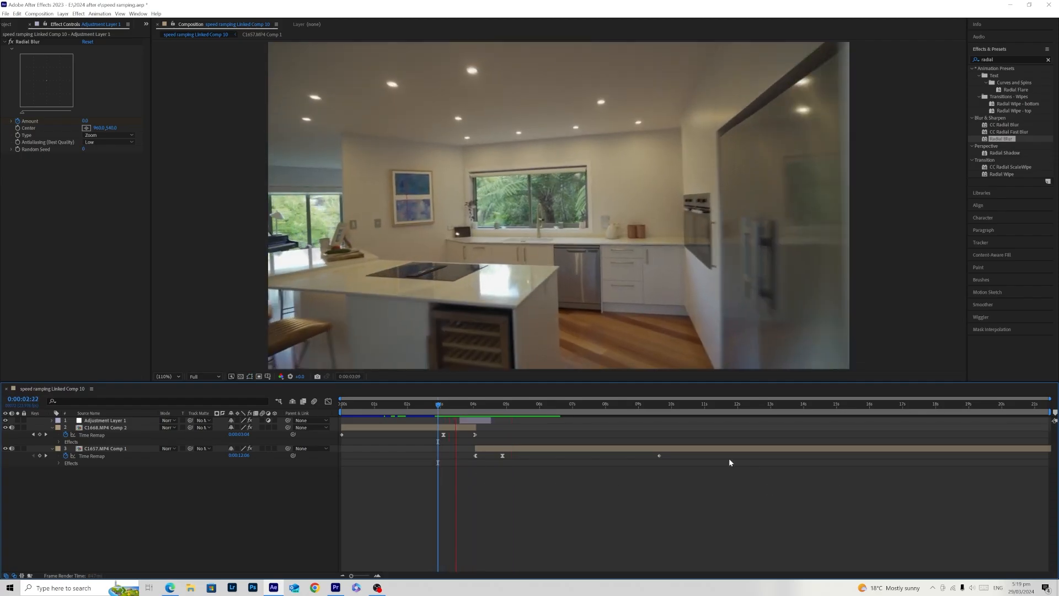
click(436, 409)
key(space)
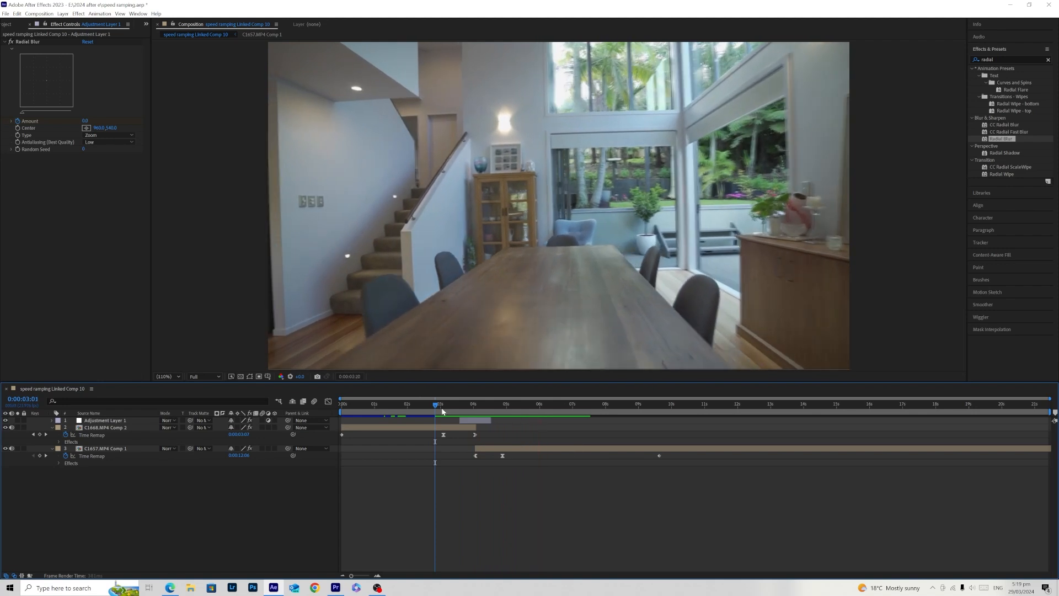
click(442, 406)
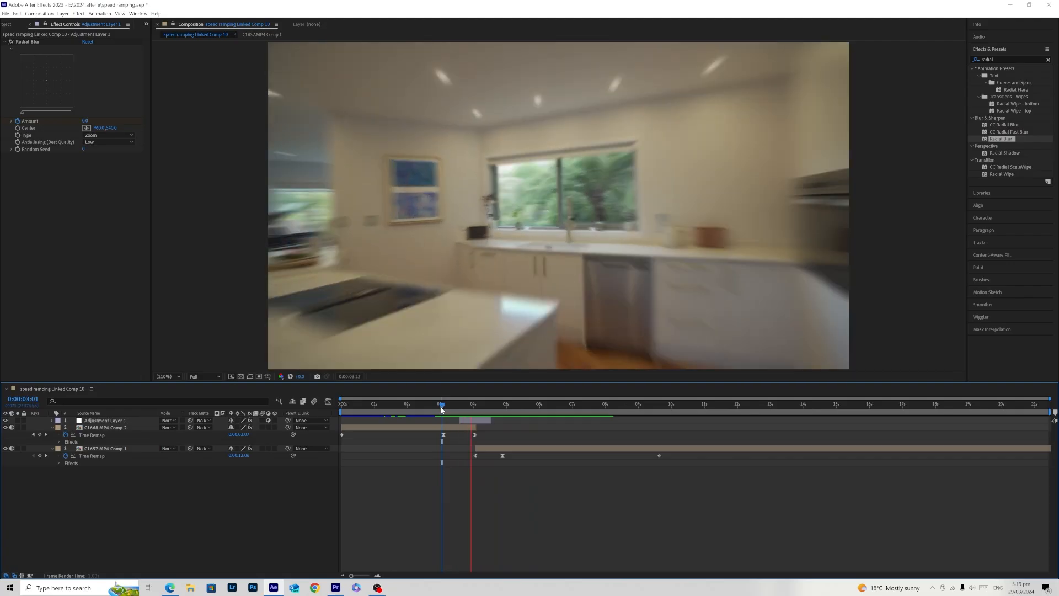
click(516, 411)
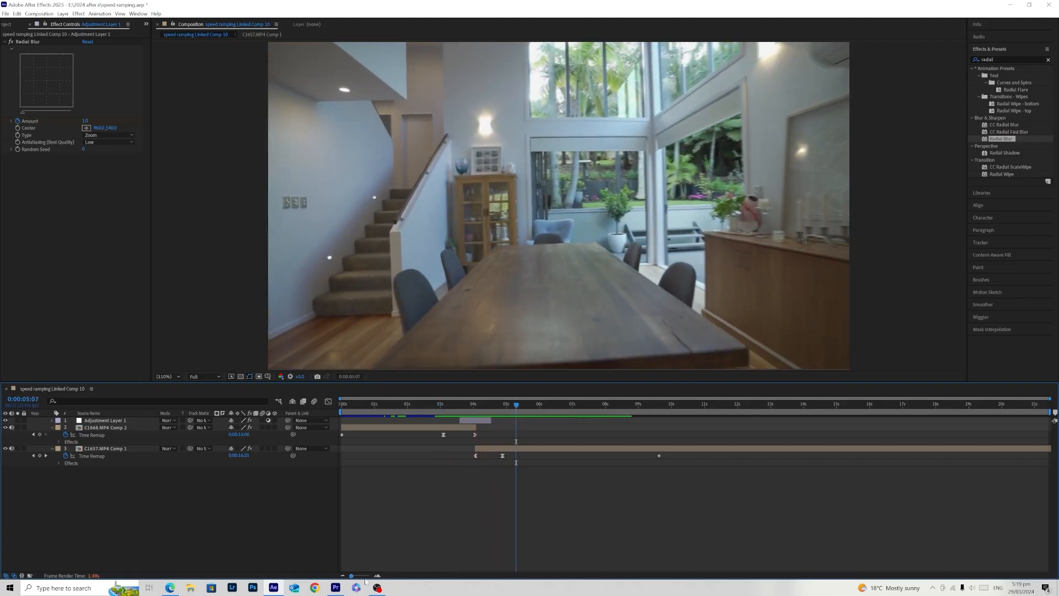
- Switch to Premiere Pro and play back the linked composition with the music from the sequence start and from just before the transition
click(341, 592)
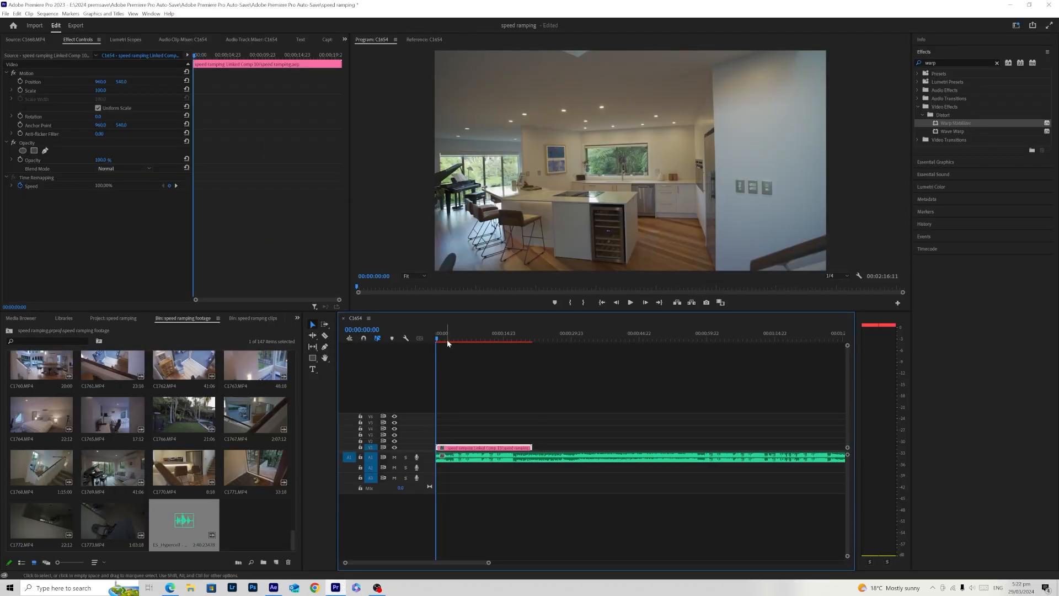
click(528, 541)
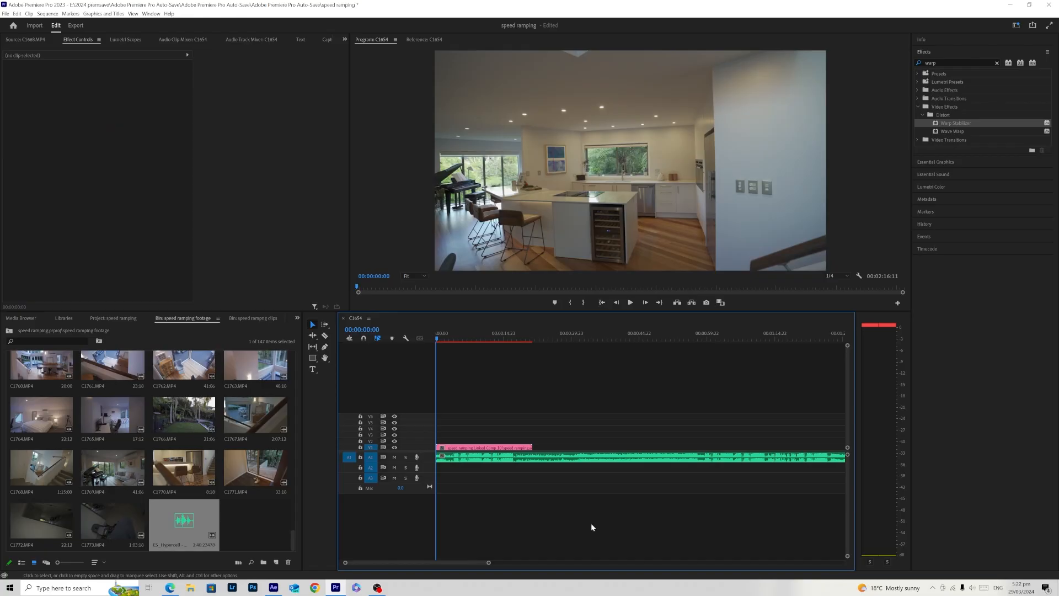
key(space)
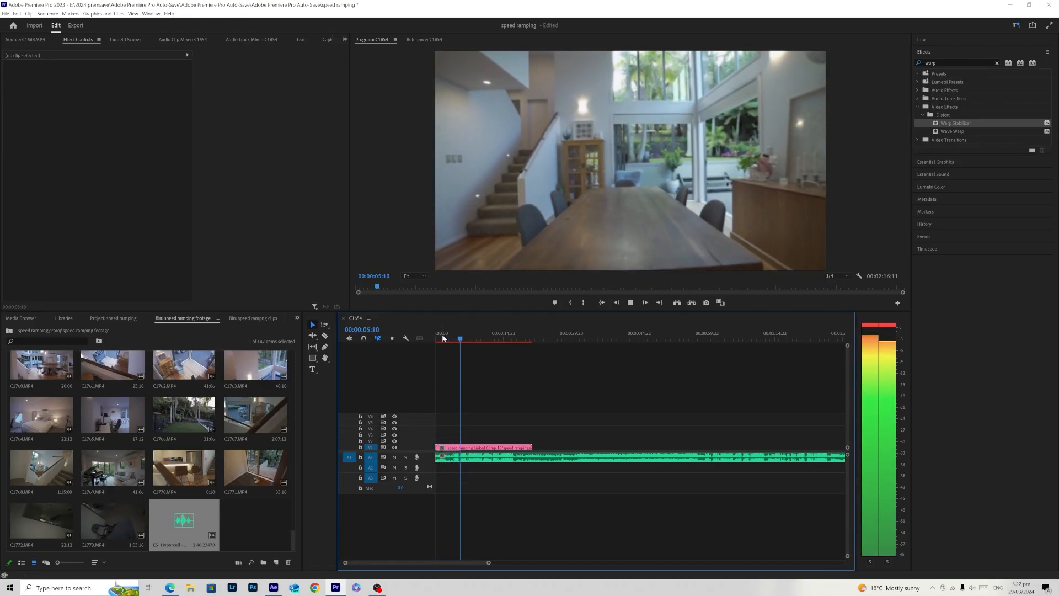
click(443, 337)
key(space)
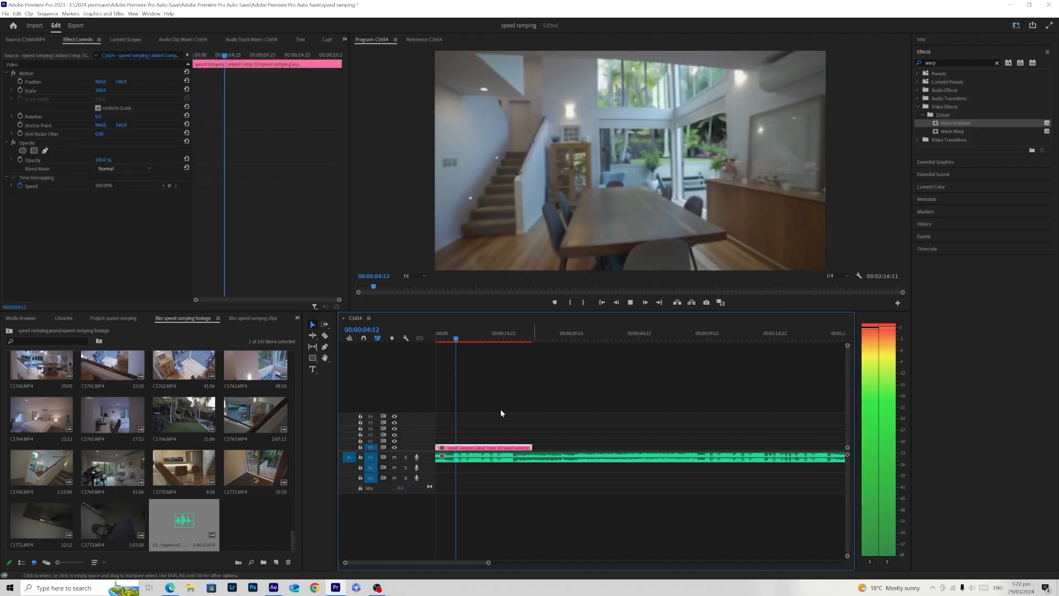
click(440, 338)
key(space)
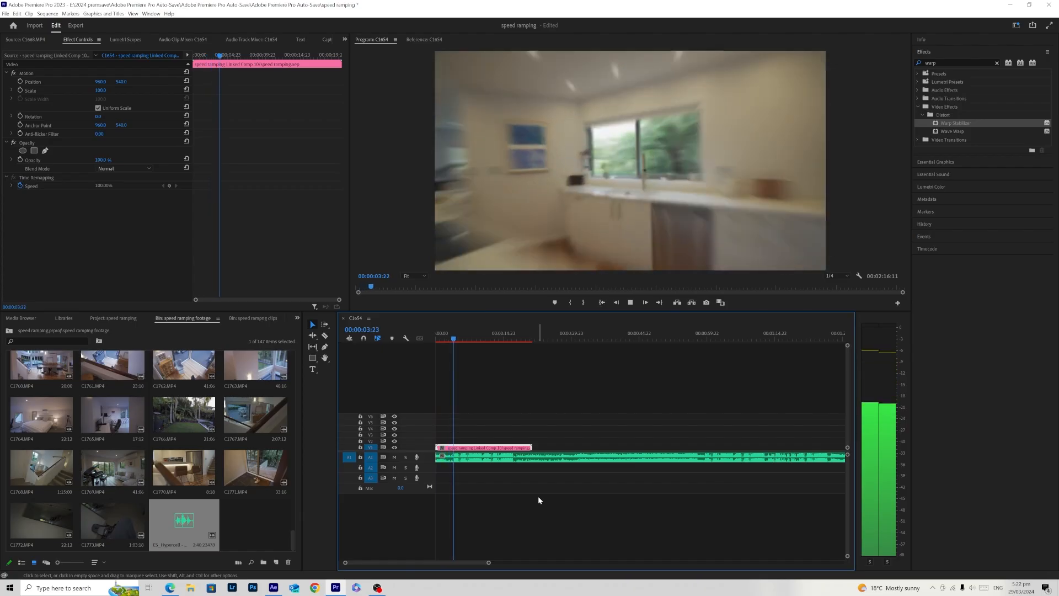
- Fit the full length of the music track in the timeline view and return the playhead to 00:00:00:00
drag(464, 339, 457, 341)
drag(489, 562, 538, 562)
mouse_move(445, 339)
mouse_down()
mouse_move(477, 338)
mouse_move(428, 349)
mouse_up()
click(495, 507)
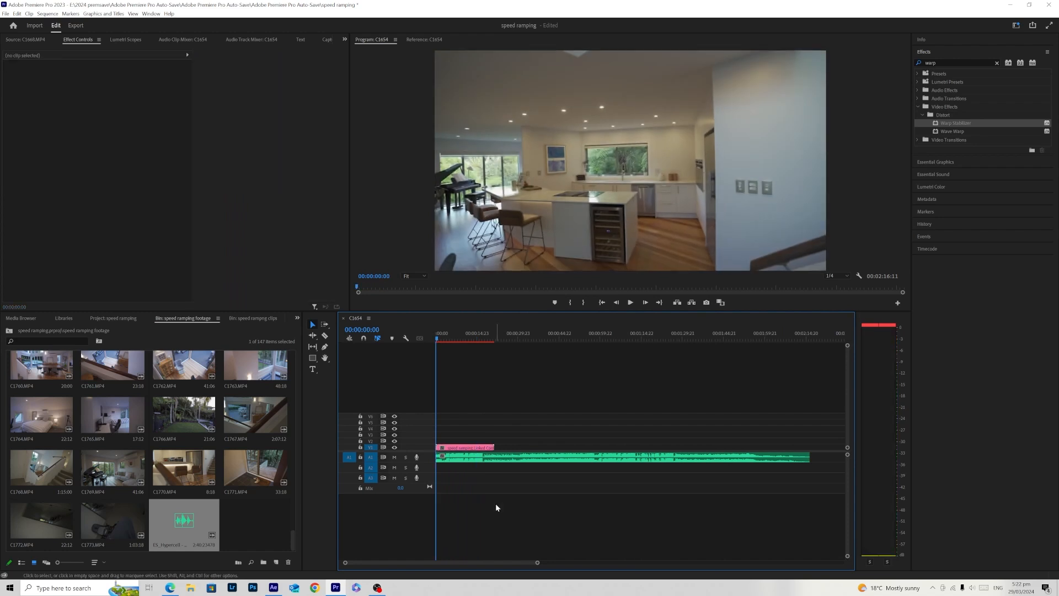